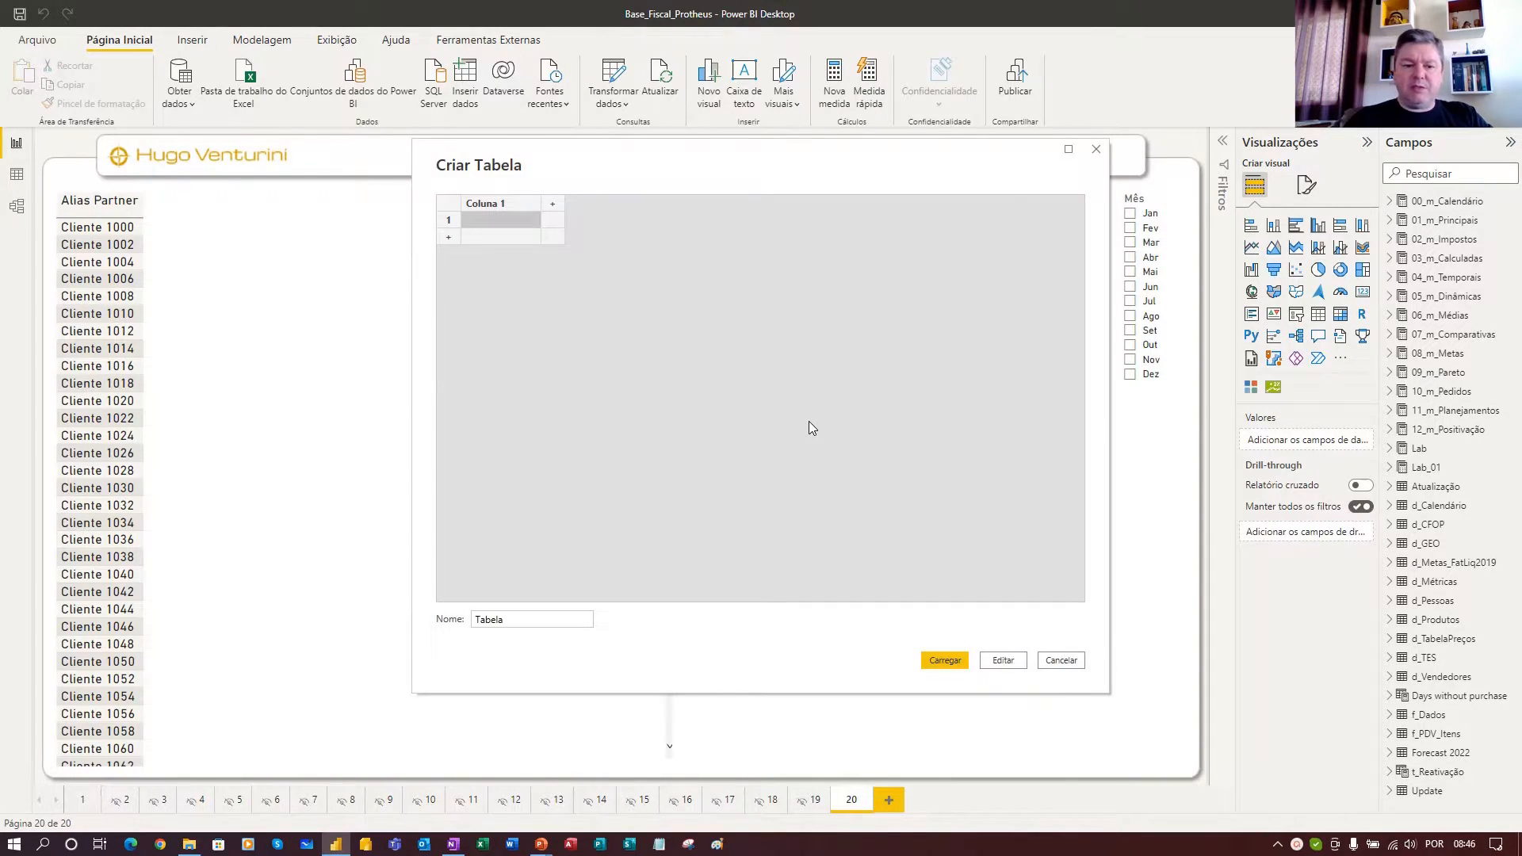
Name the new empty table Lab_02 and load it into the model
drag(507, 619, 446, 622)
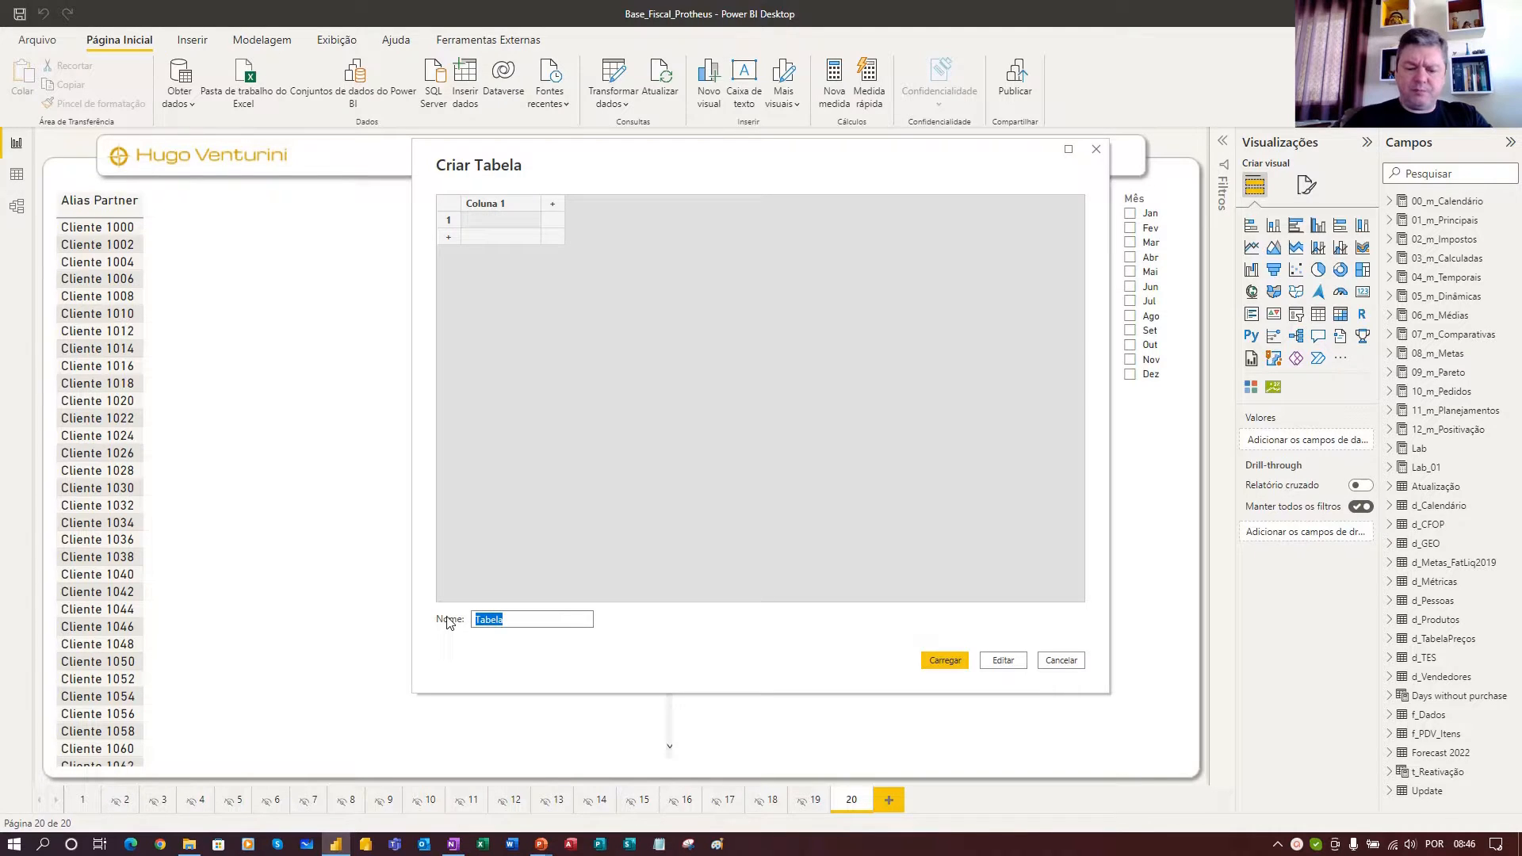
text(Lab_02)
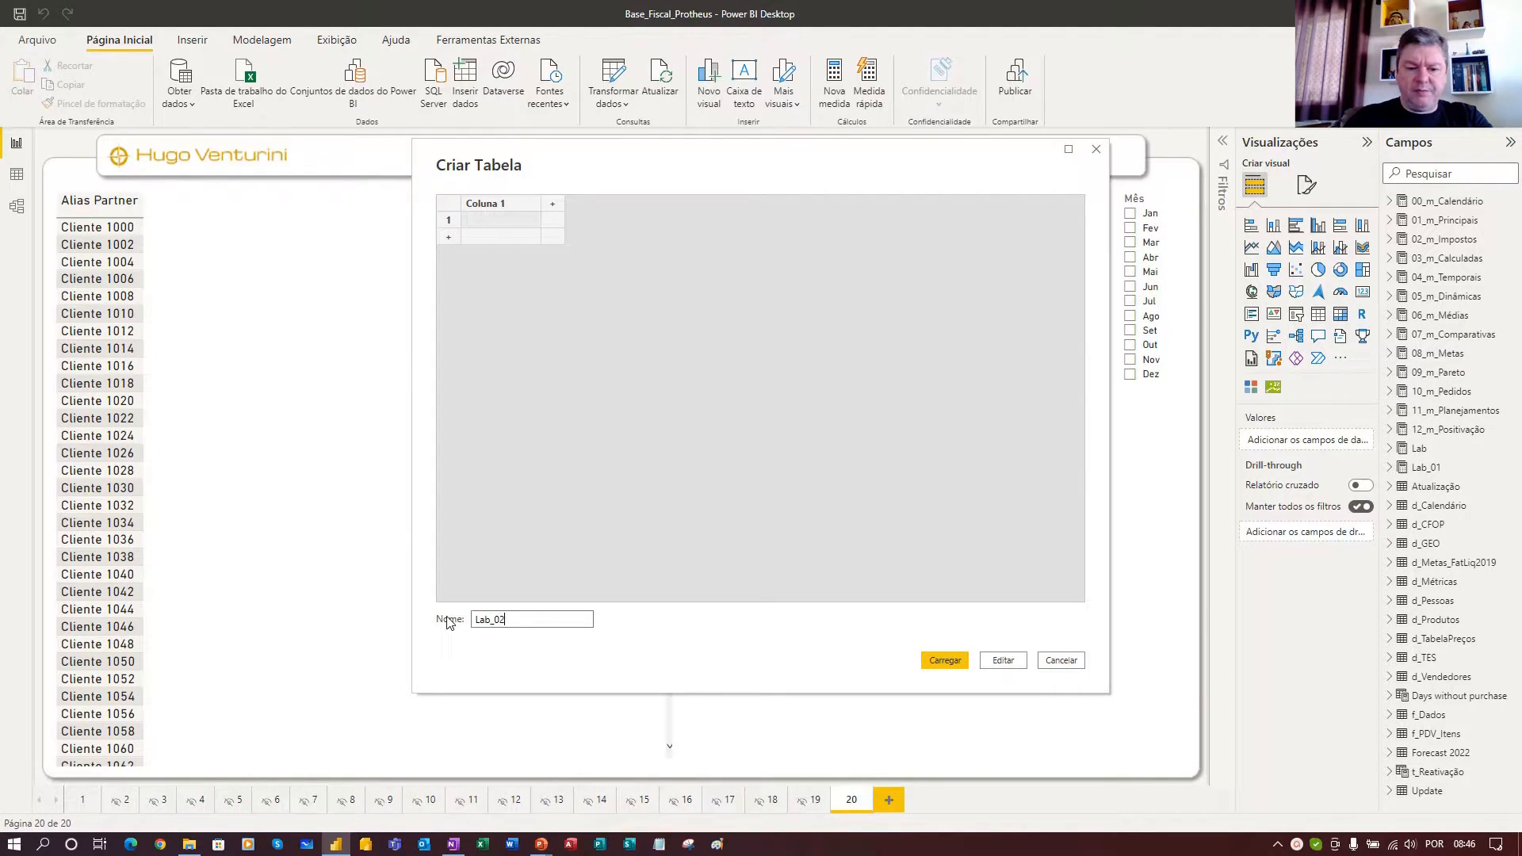
key(Return)
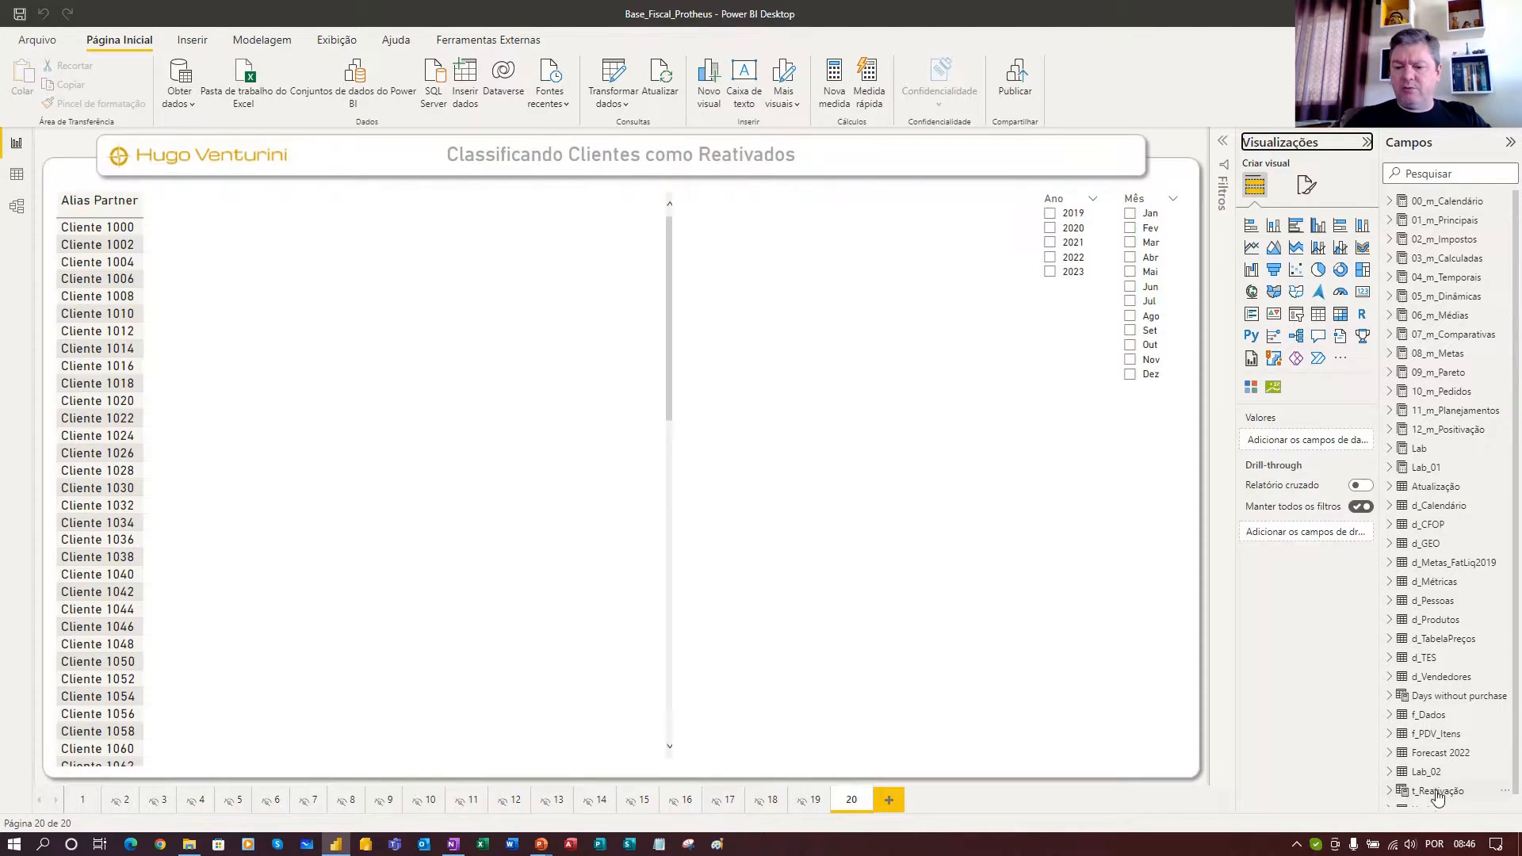
Create a new measure in the Lab_02 table and name it Ultima Compra
mouse_move(1427, 779)
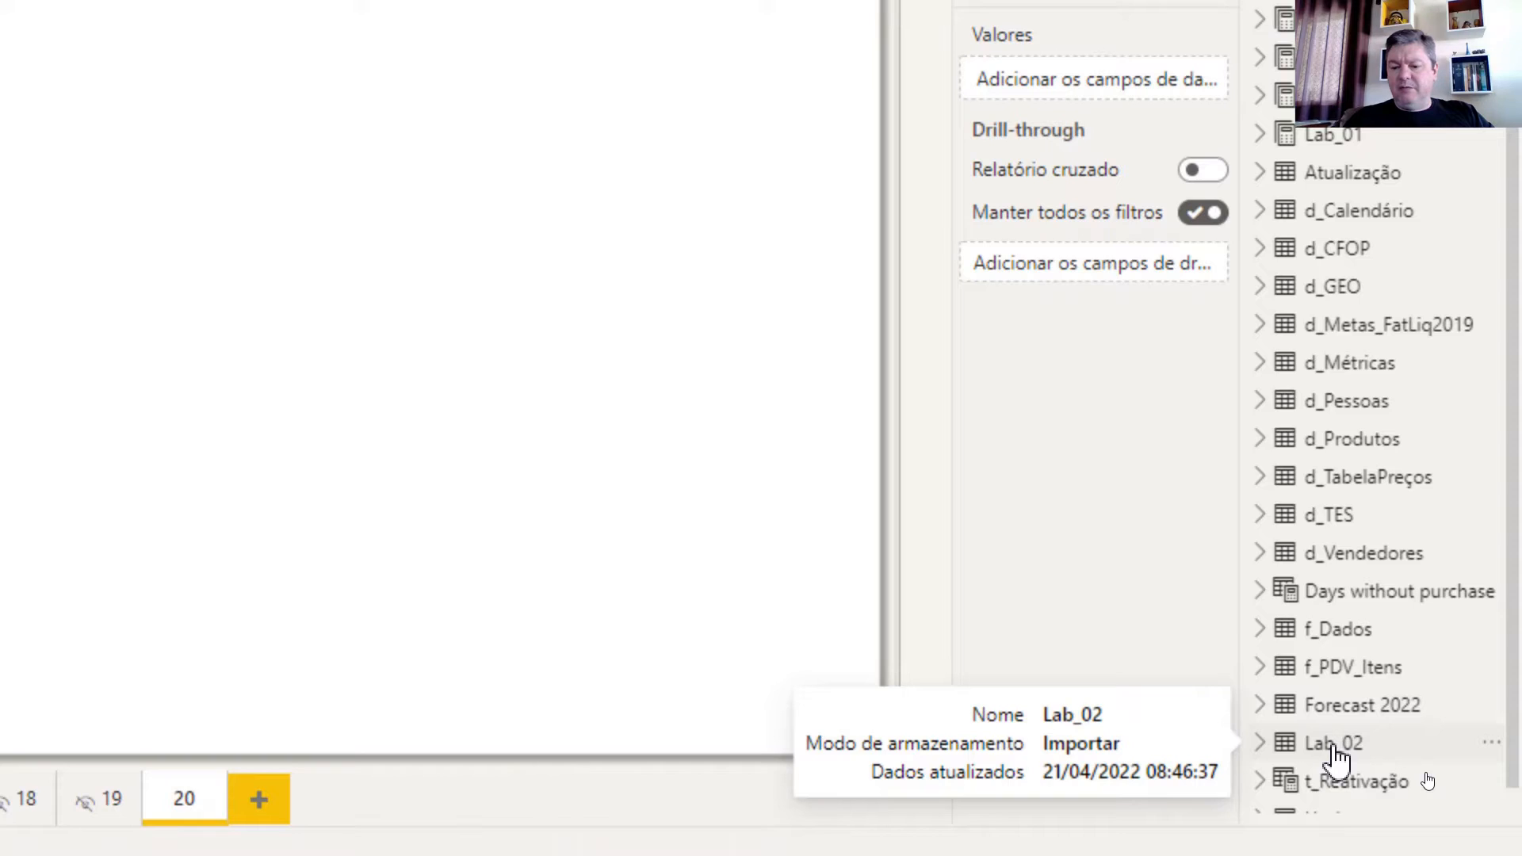
right_click(1334, 753)
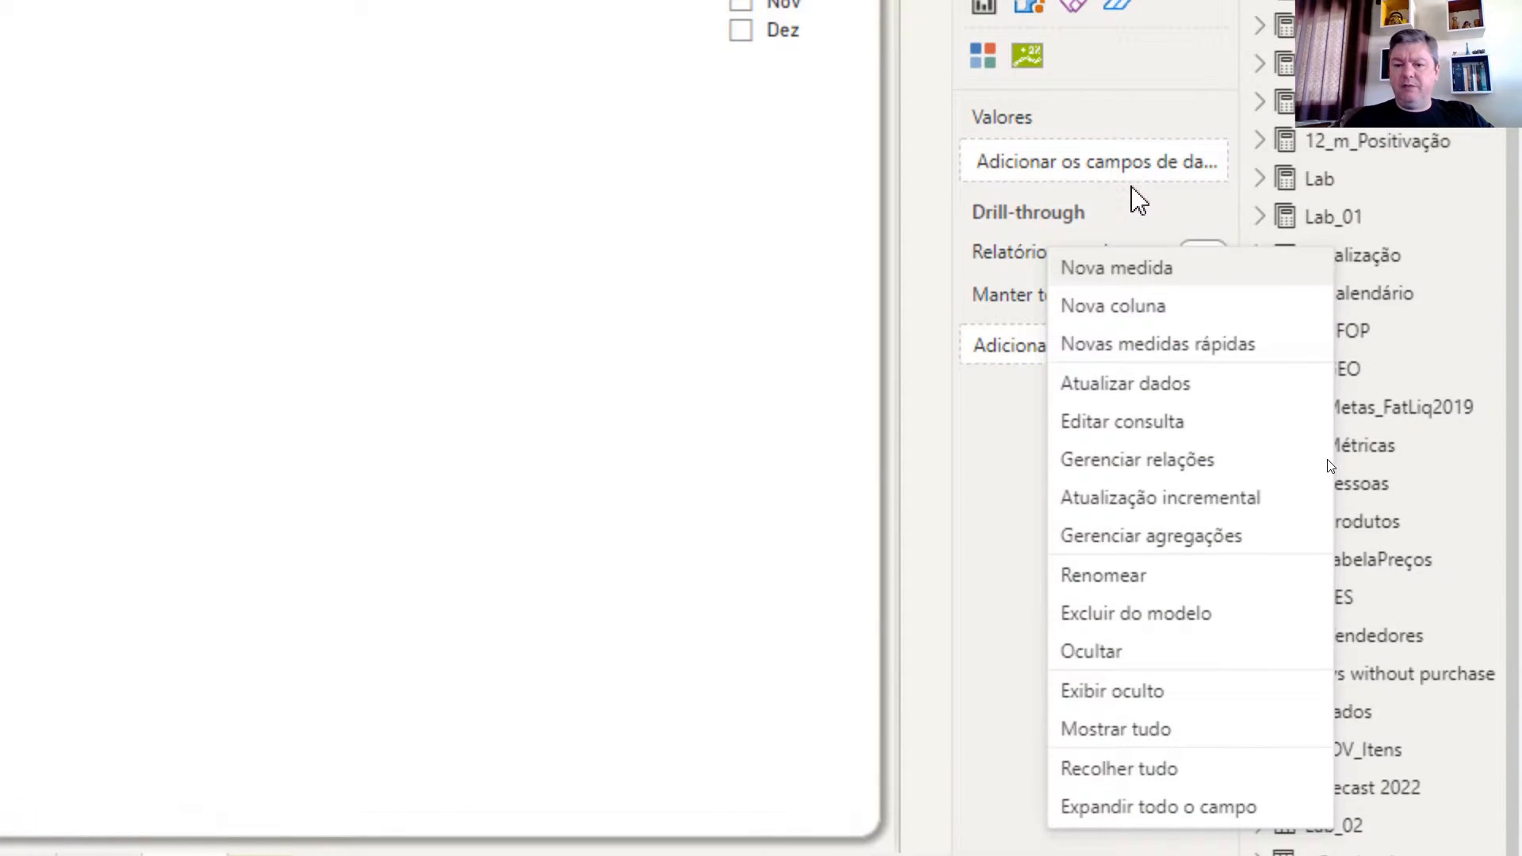
key(Escape)
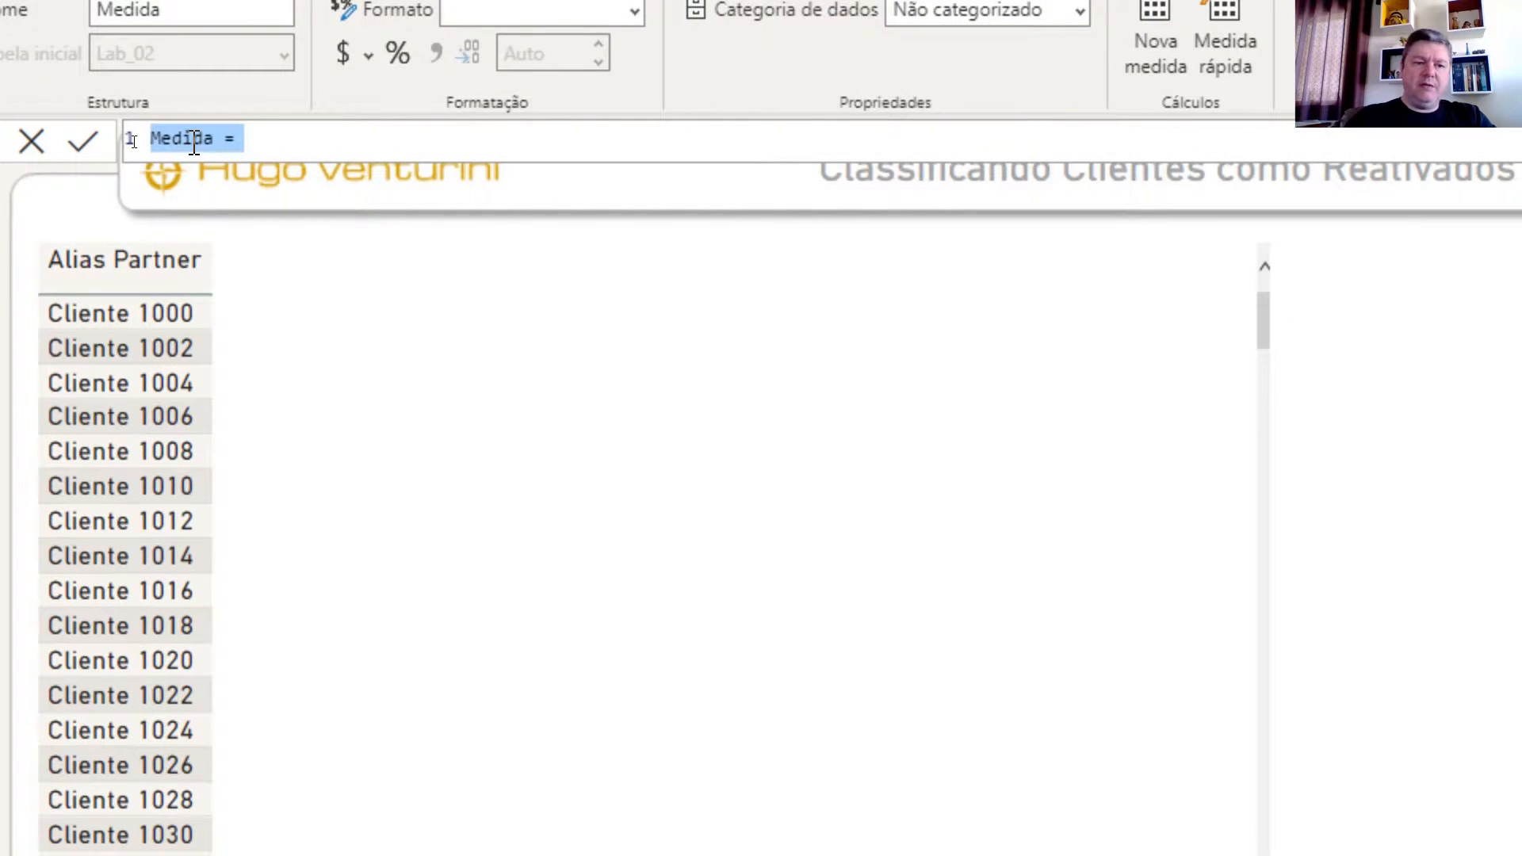
click(193, 144)
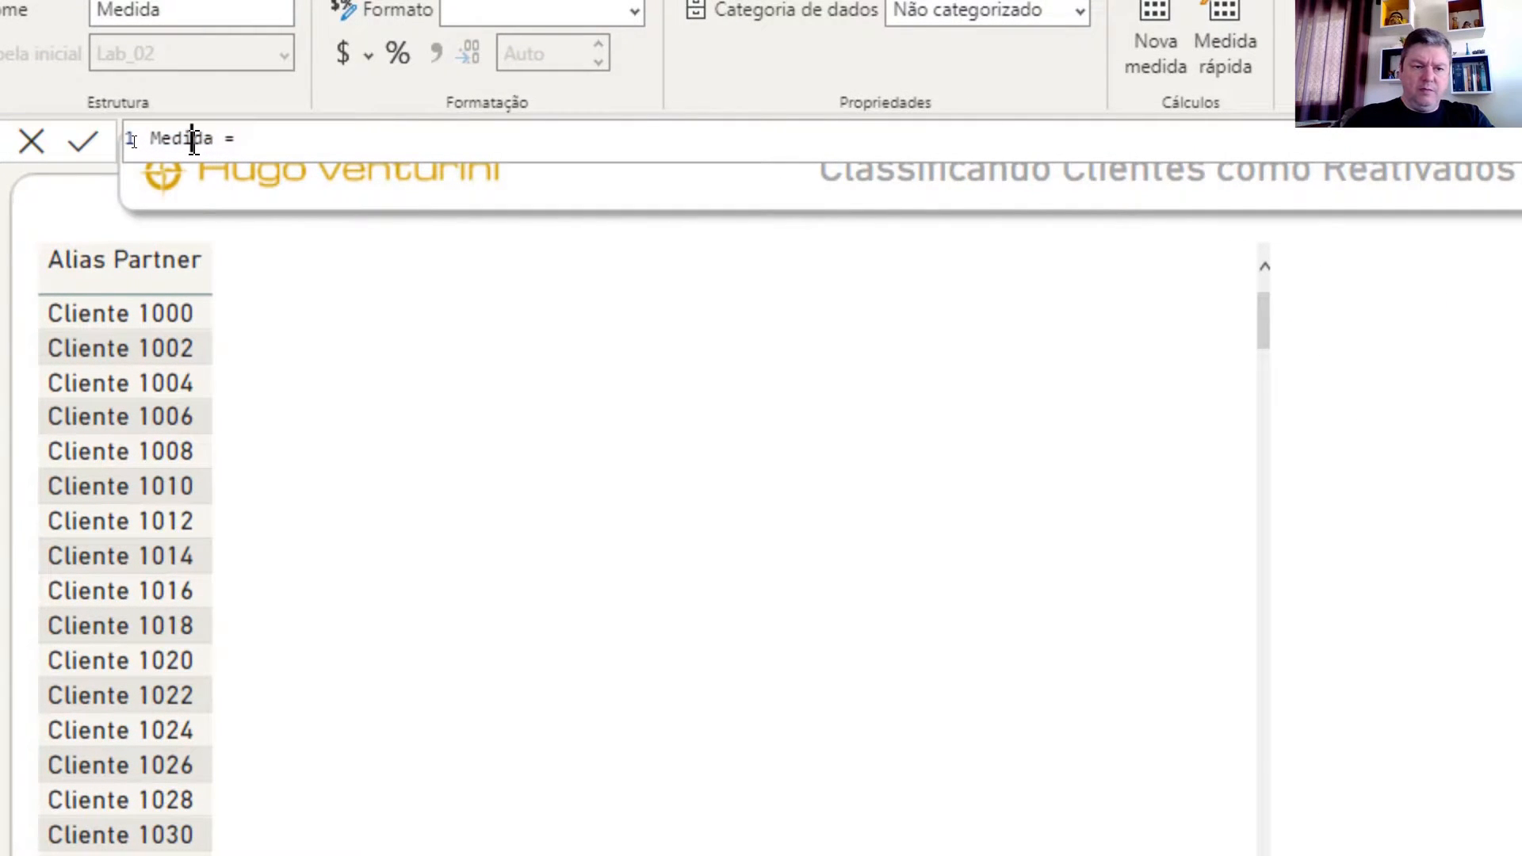
double_click(193, 145)
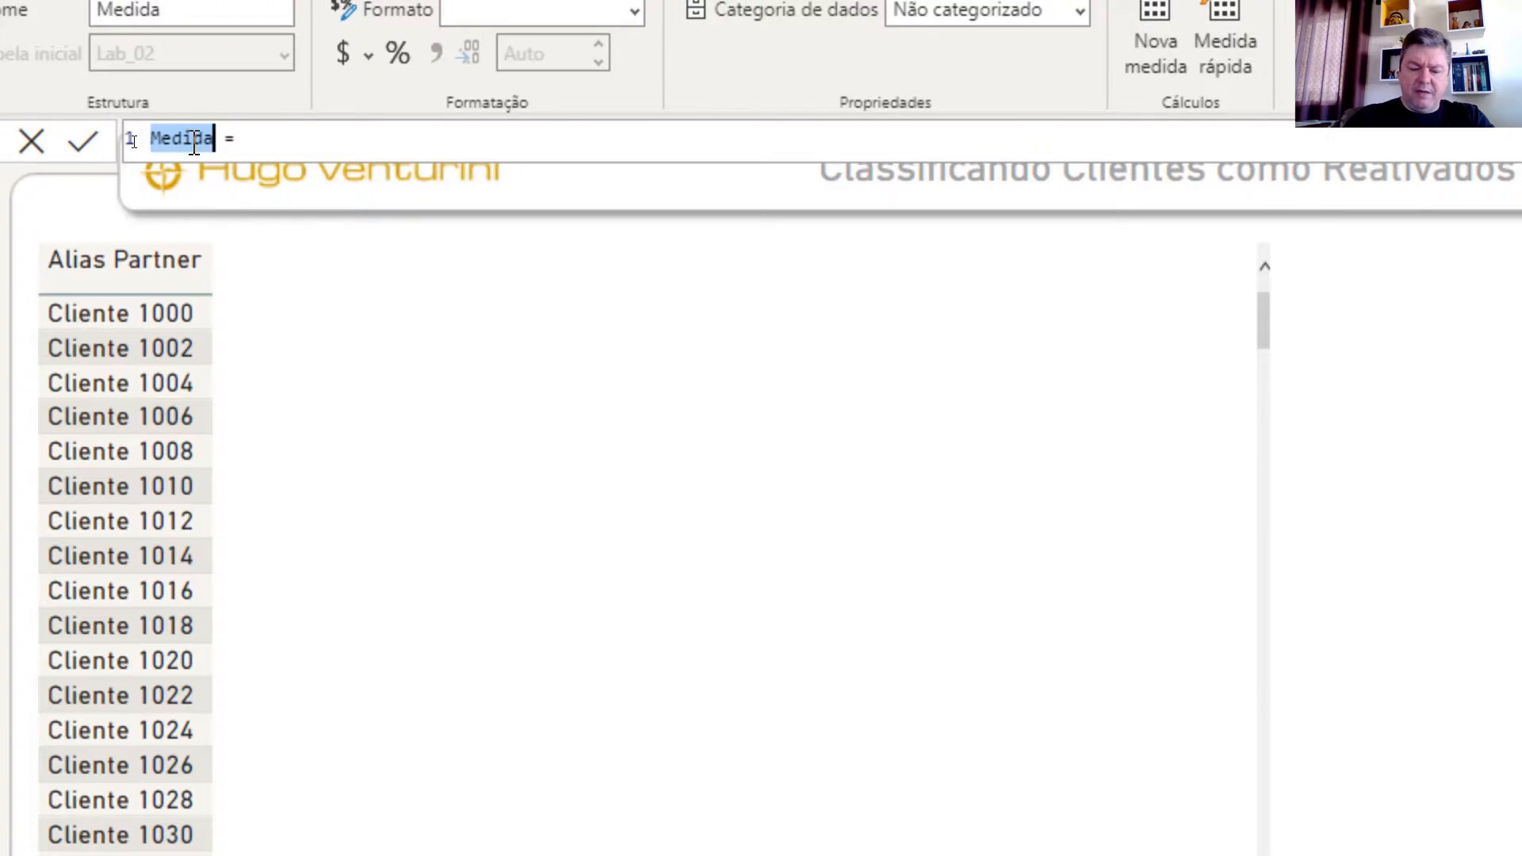
text(Ultima )
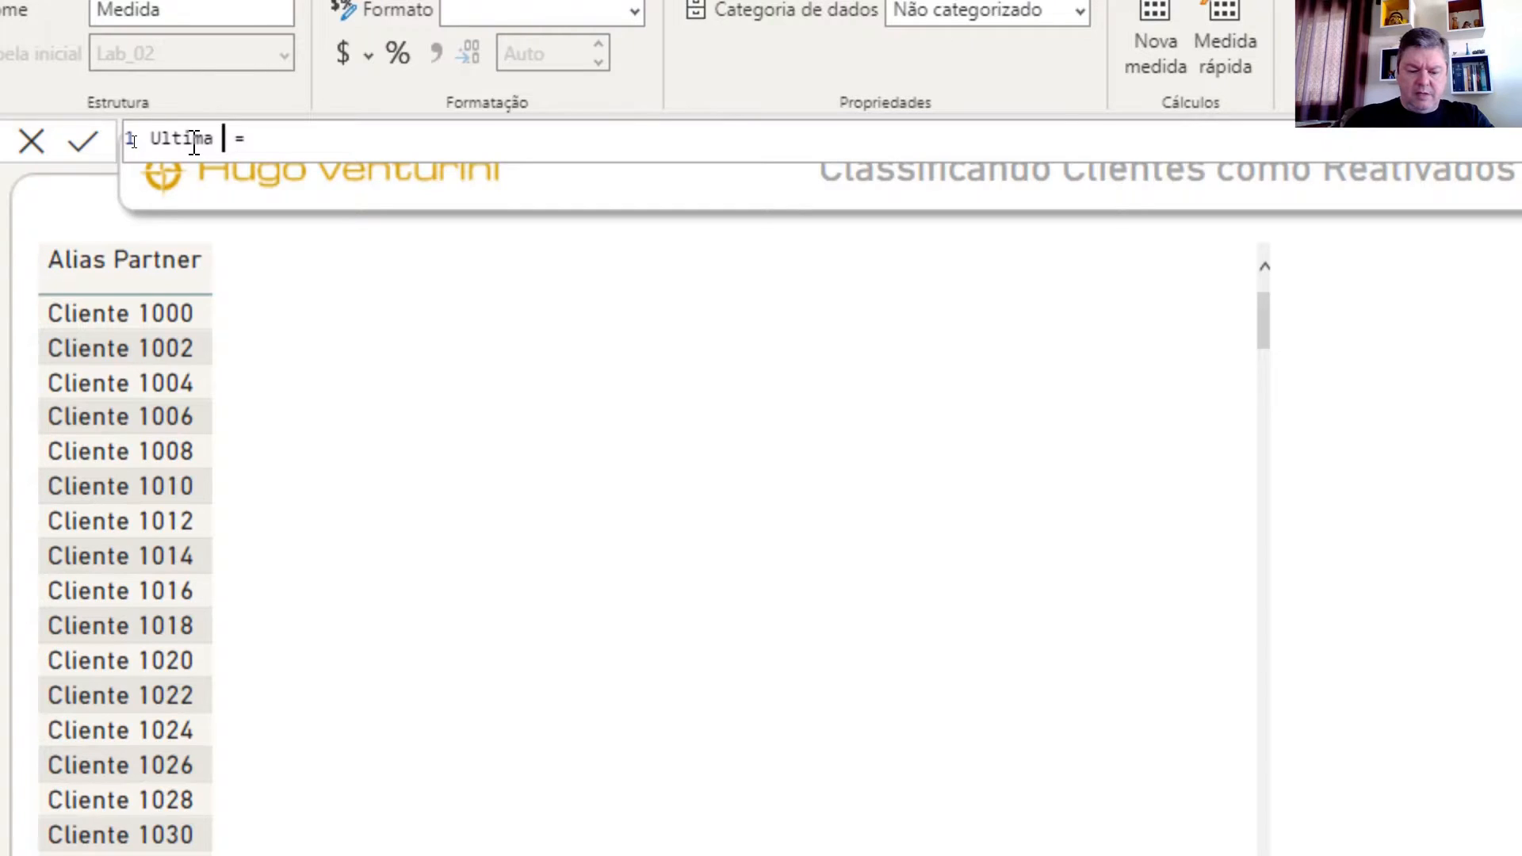
text(Compra)
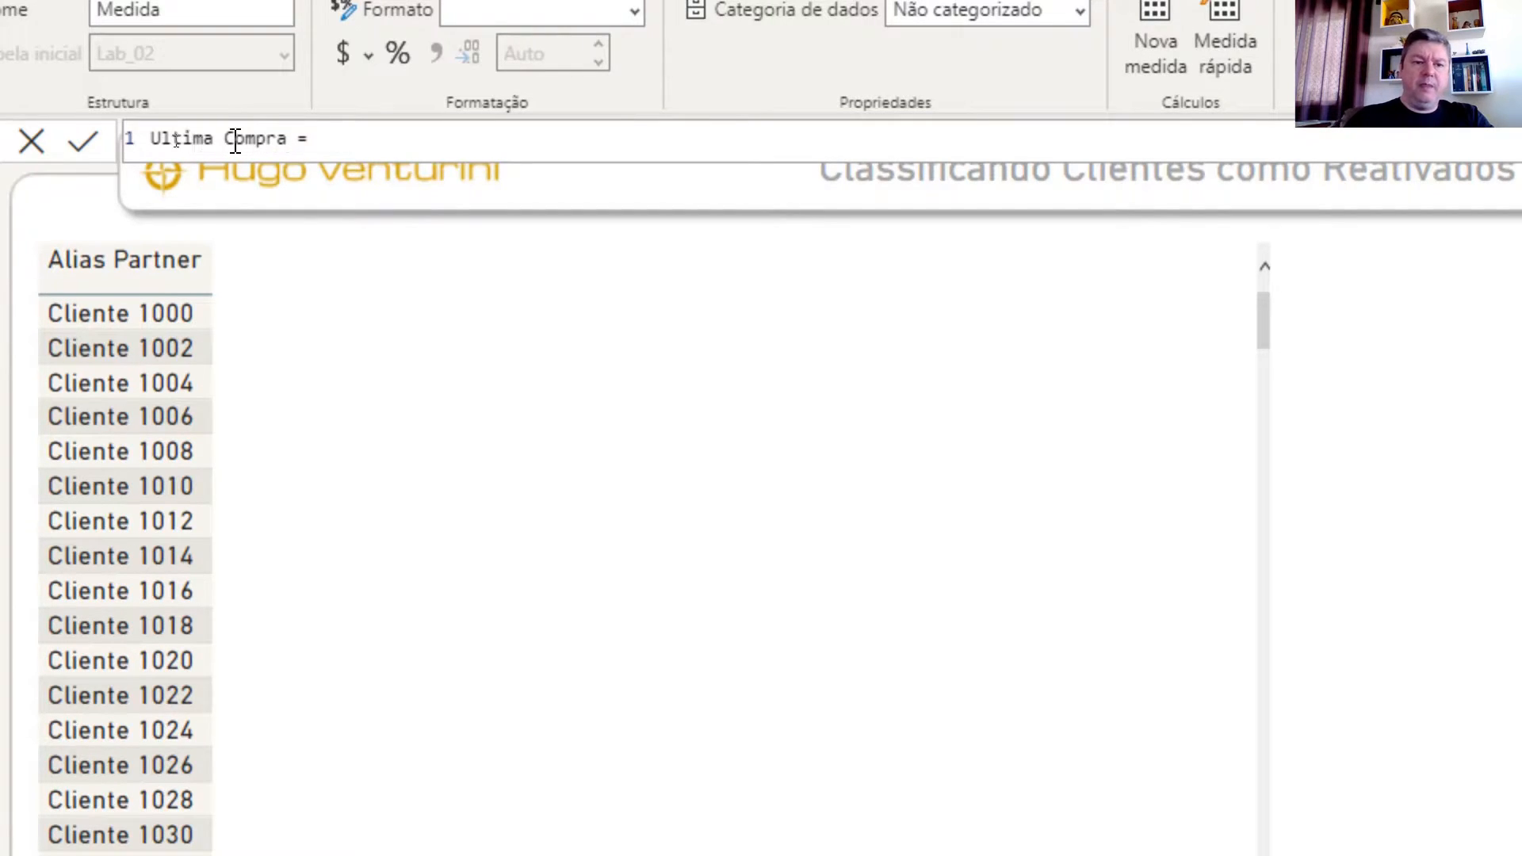
Define the Ultima Compra measure as LASTDATE(f_Dados[Emissão]) and format it as Short Date
click(406, 147)
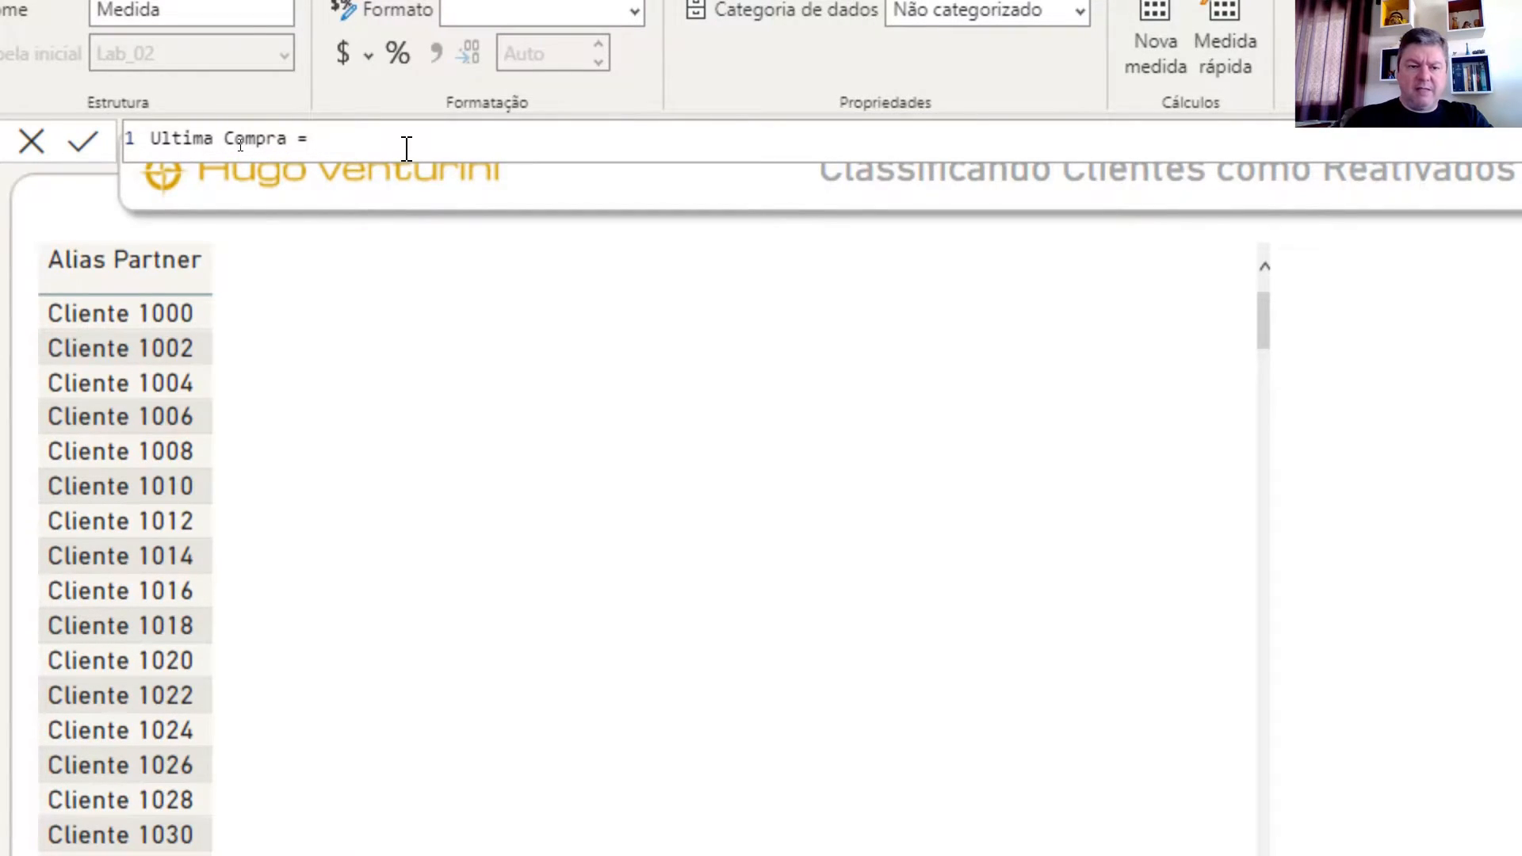
text(last)
key(Tab)
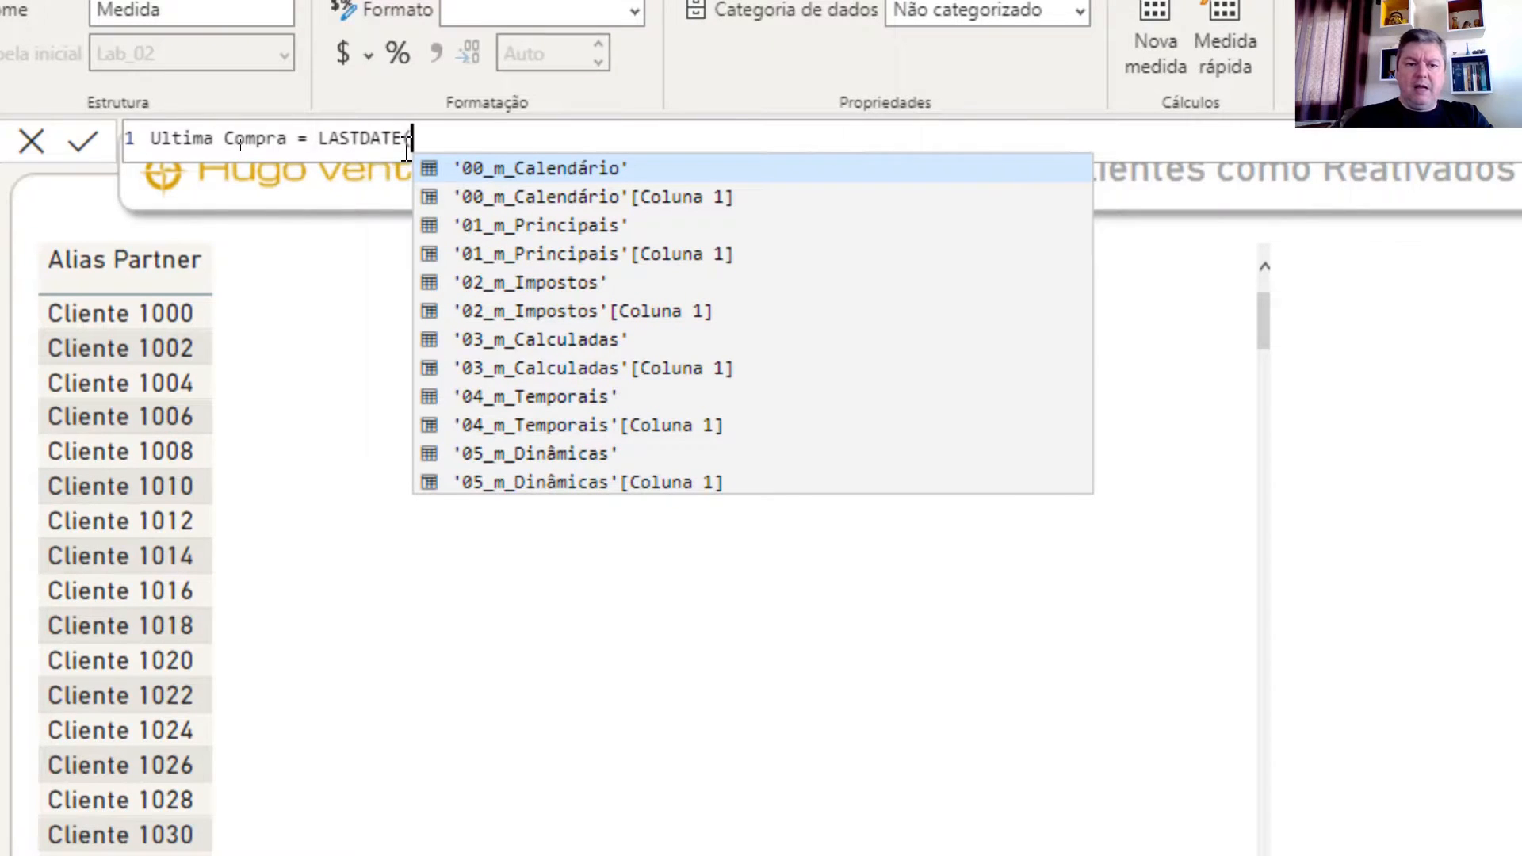
text(emi)
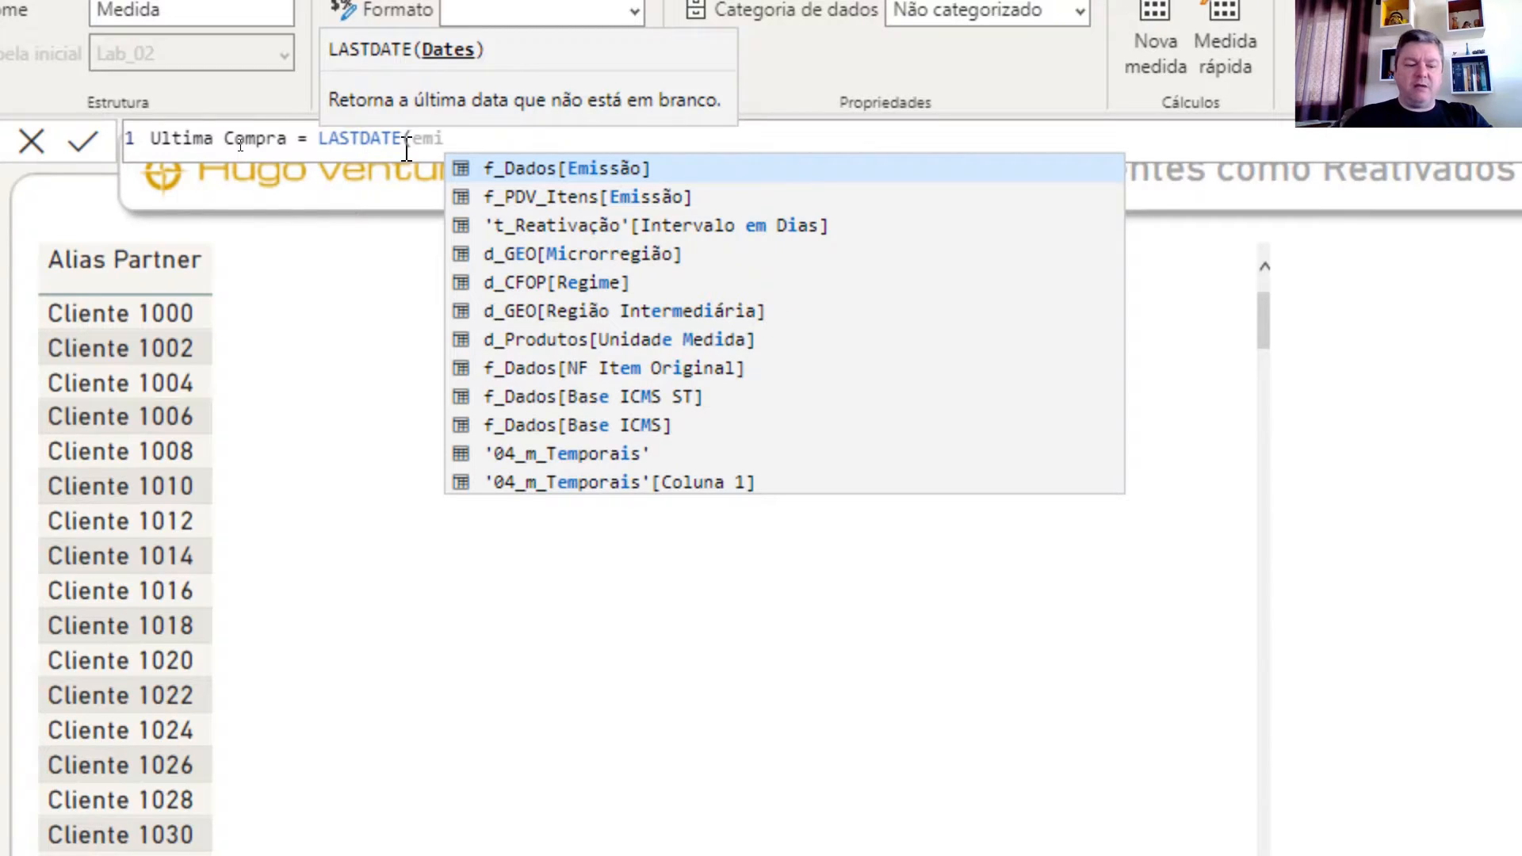
key(Tab)
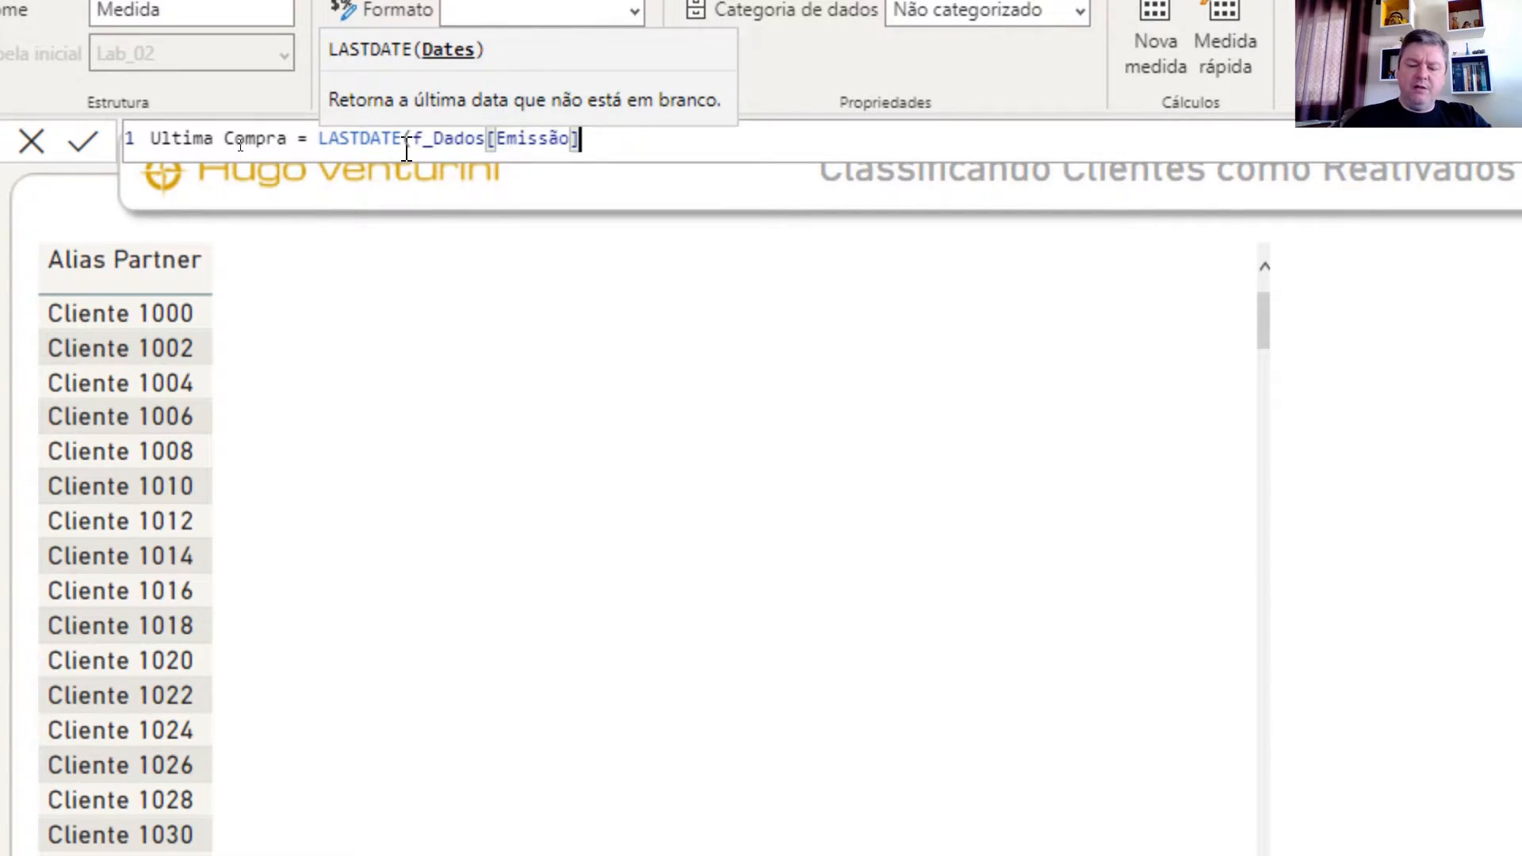
text())
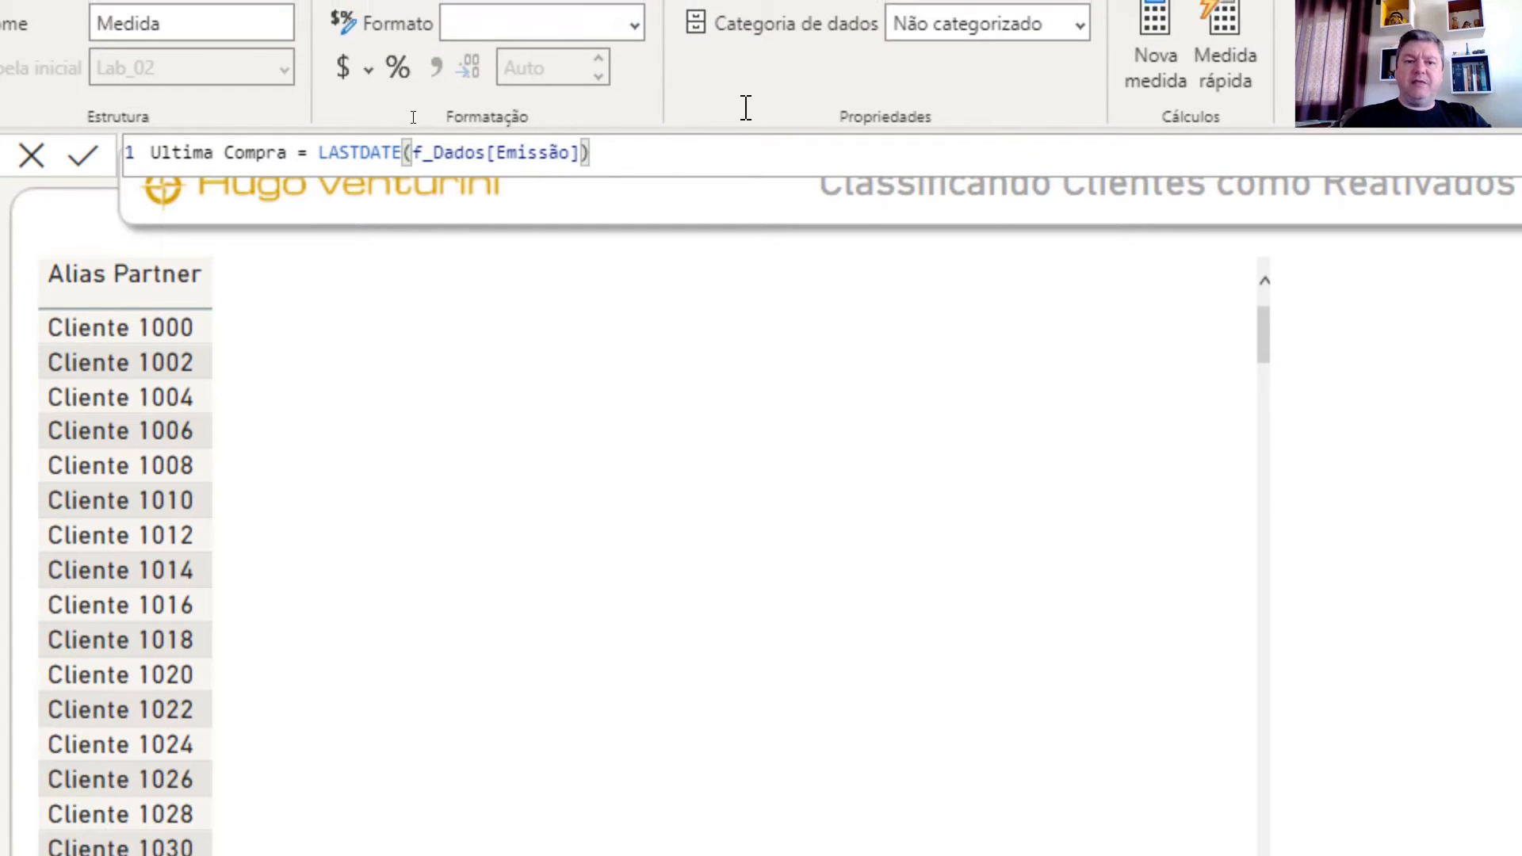
key(Return)
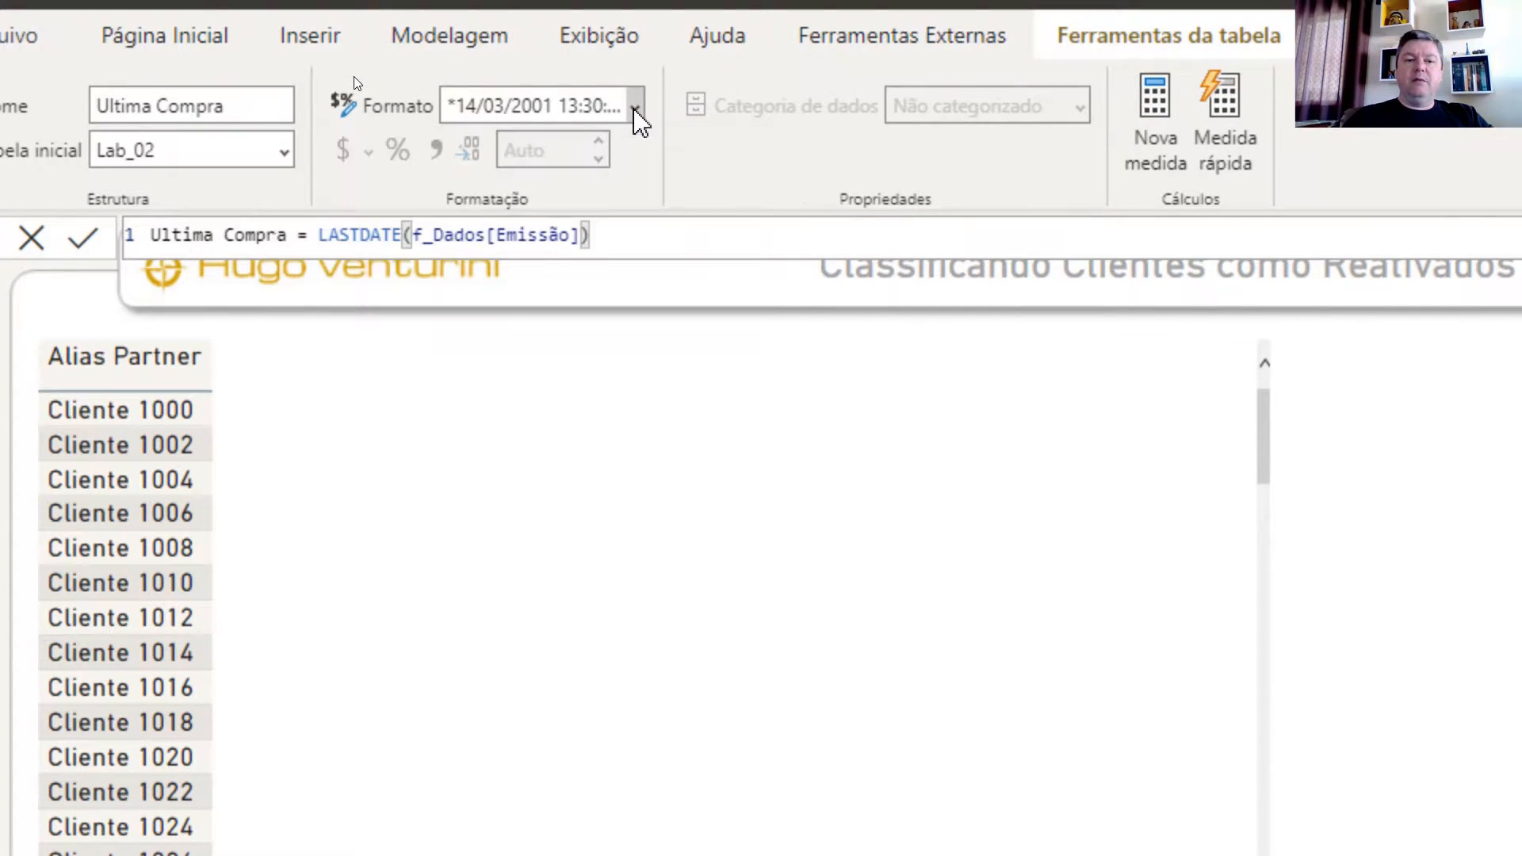
click(636, 111)
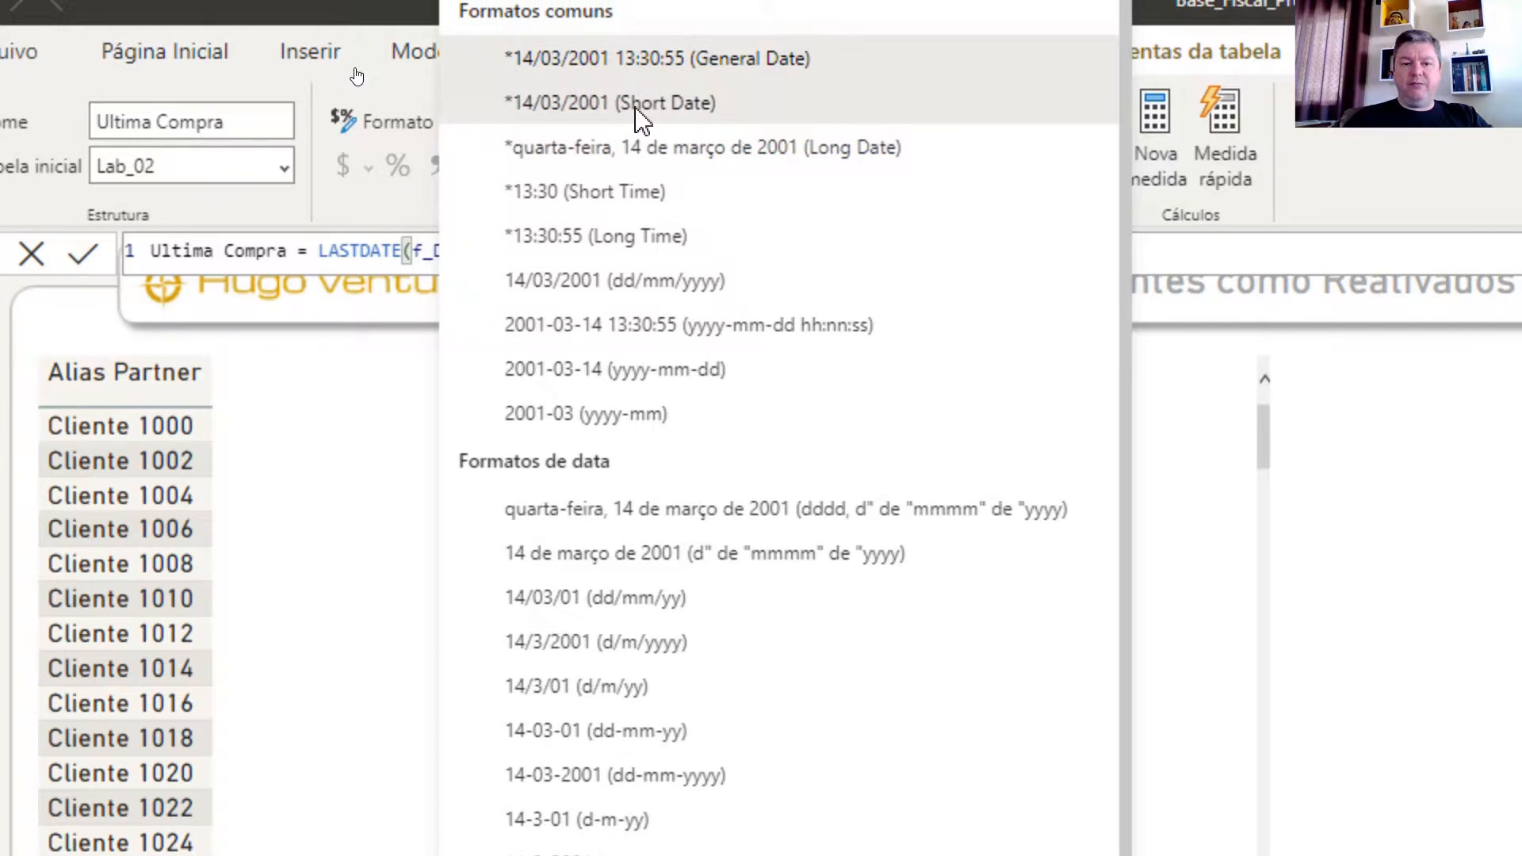
click(640, 119)
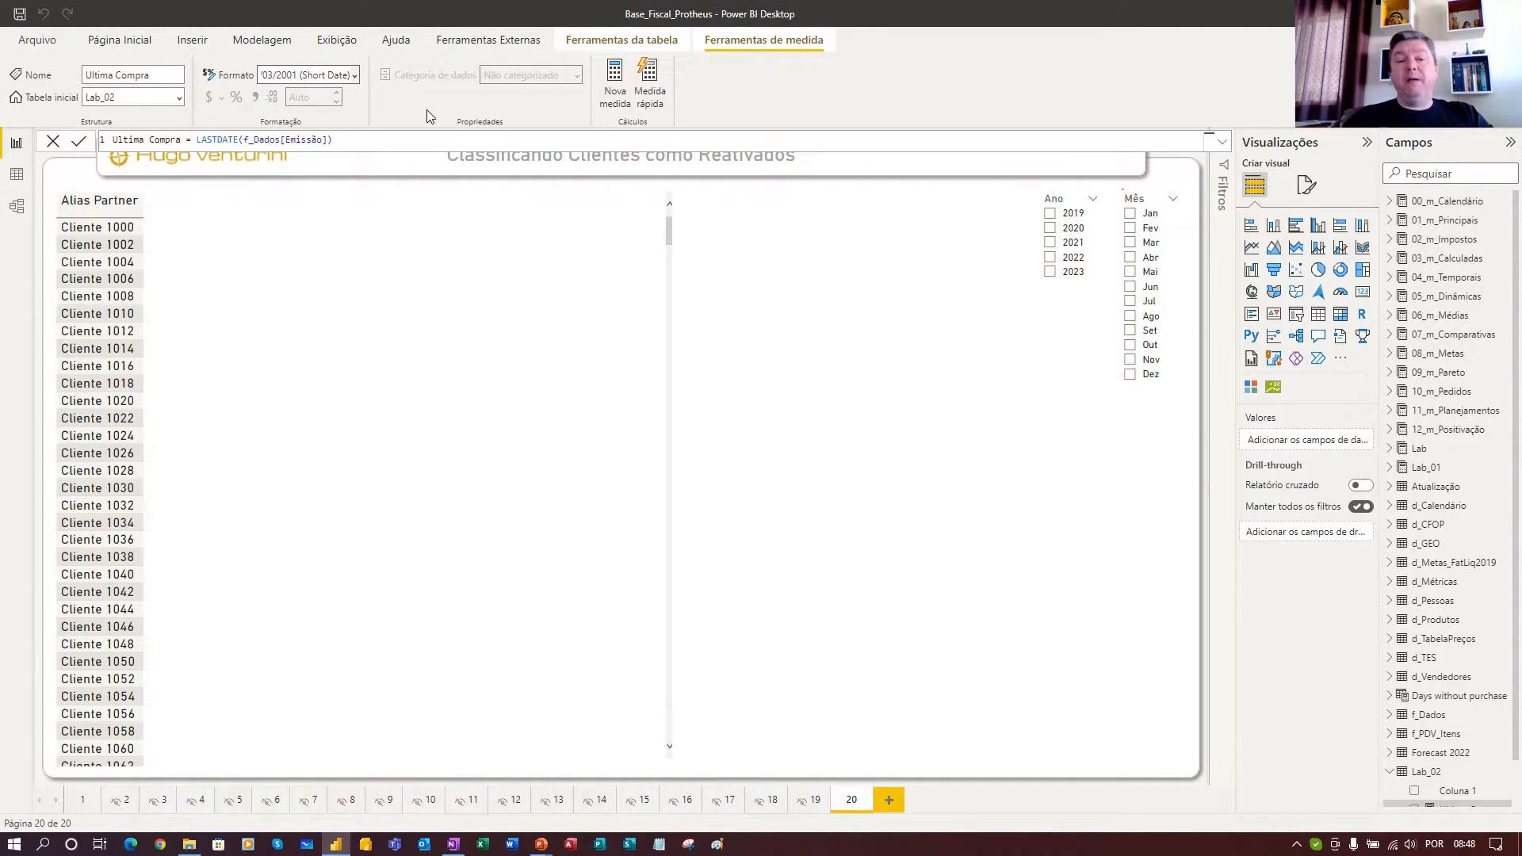
Add the Ultima Compra measure as a value next to Alias Partner in the client table visual
click(286, 247)
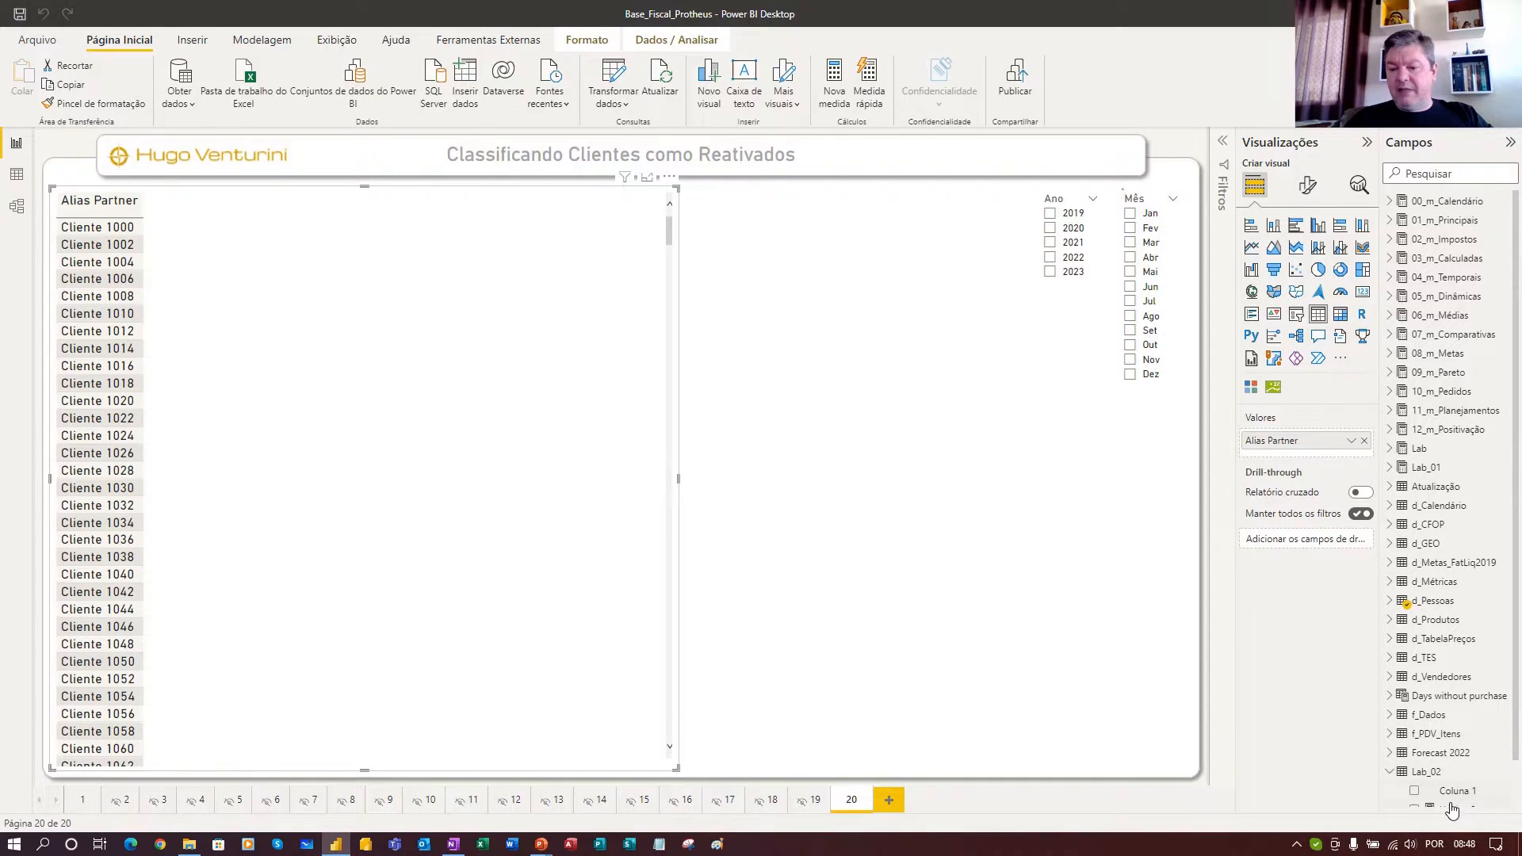
scroll(1451, 797, down, 1)
mouse_move(1451, 760)
mouse_down()
mouse_move(1376, 621)
mouse_move(1342, 454)
mouse_move(1321, 457)
mouse_up()
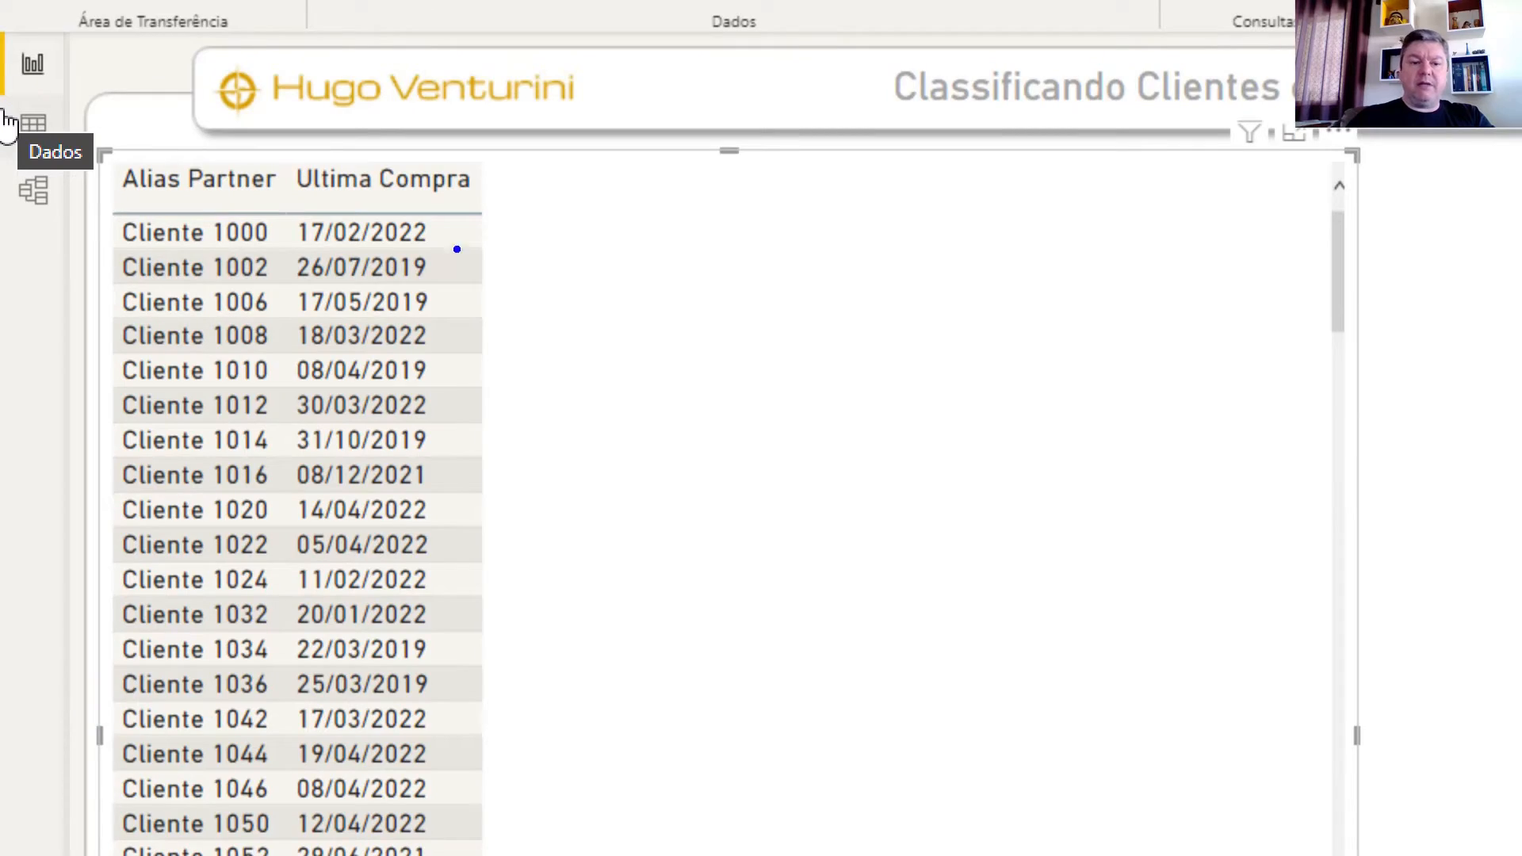
drag(492, 237, 585, 205)
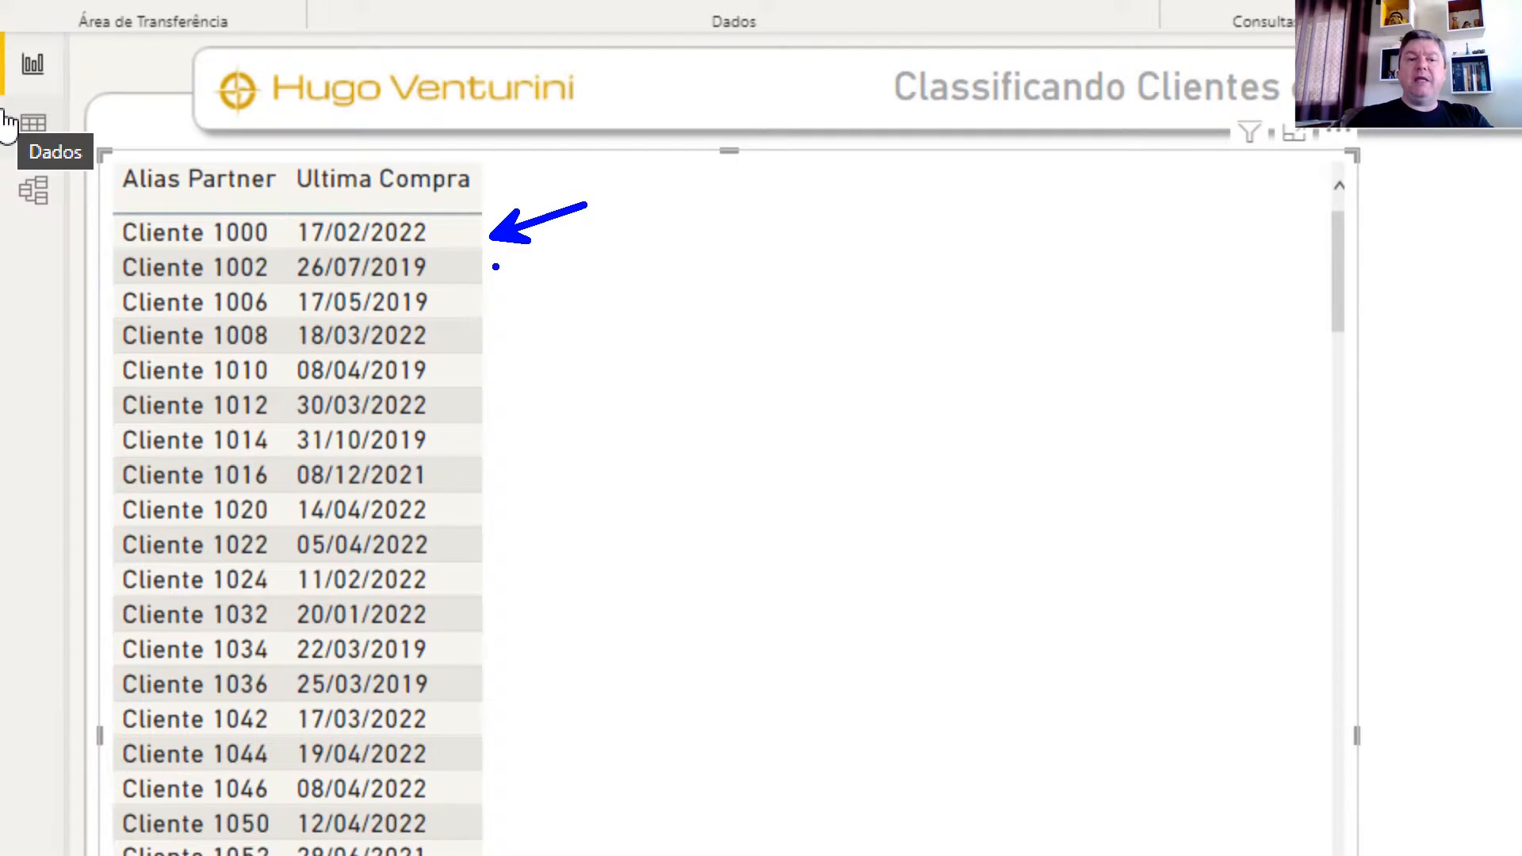
drag(496, 268, 555, 254)
drag(487, 307, 554, 294)
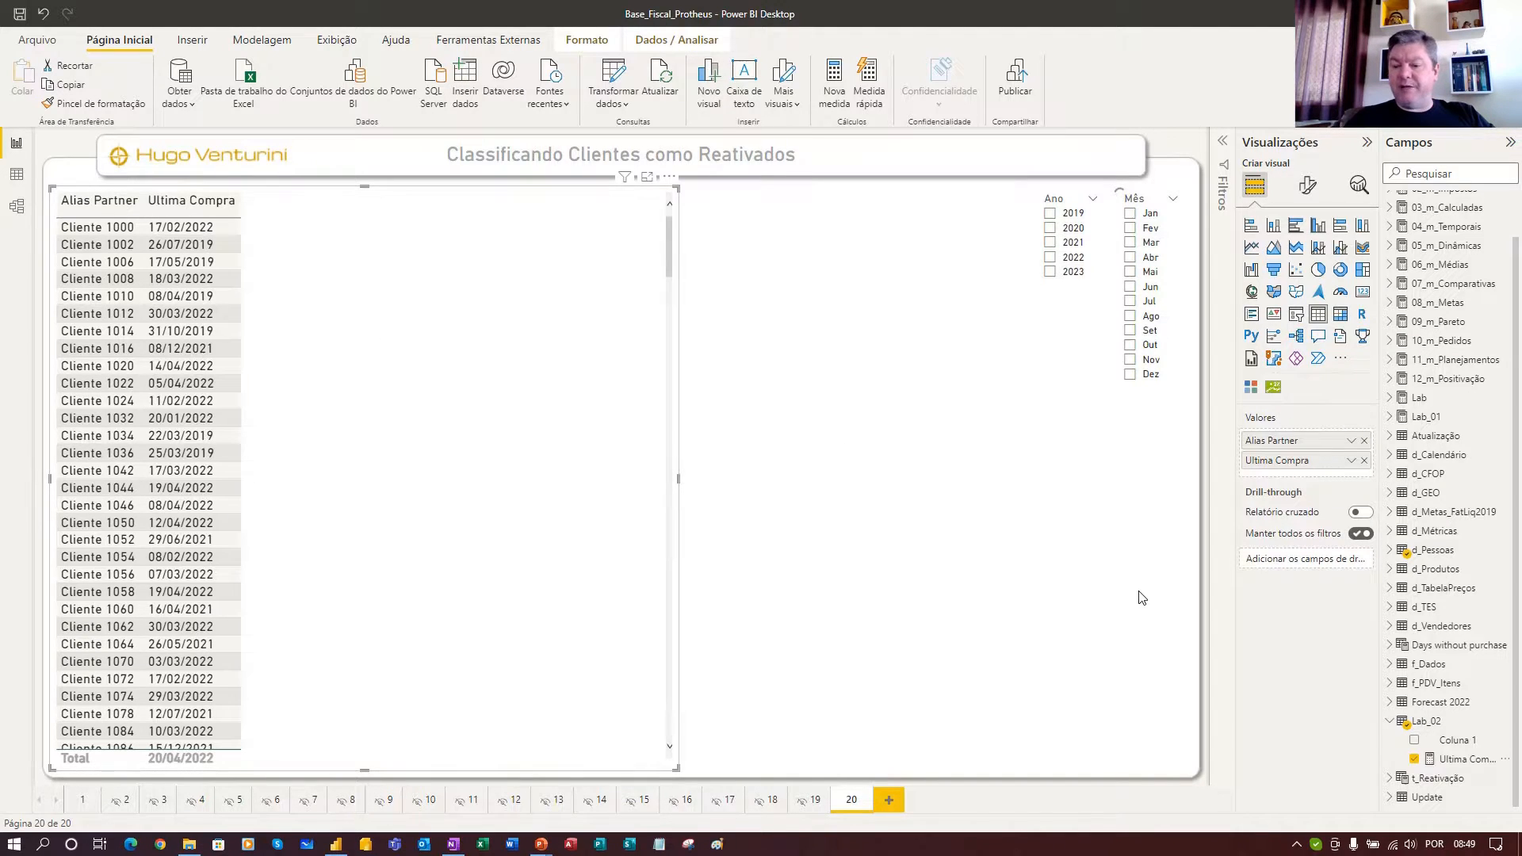
Delete the placeholder column Coluna 1 from the Lab_02 table
click(1503, 741)
click(1391, 601)
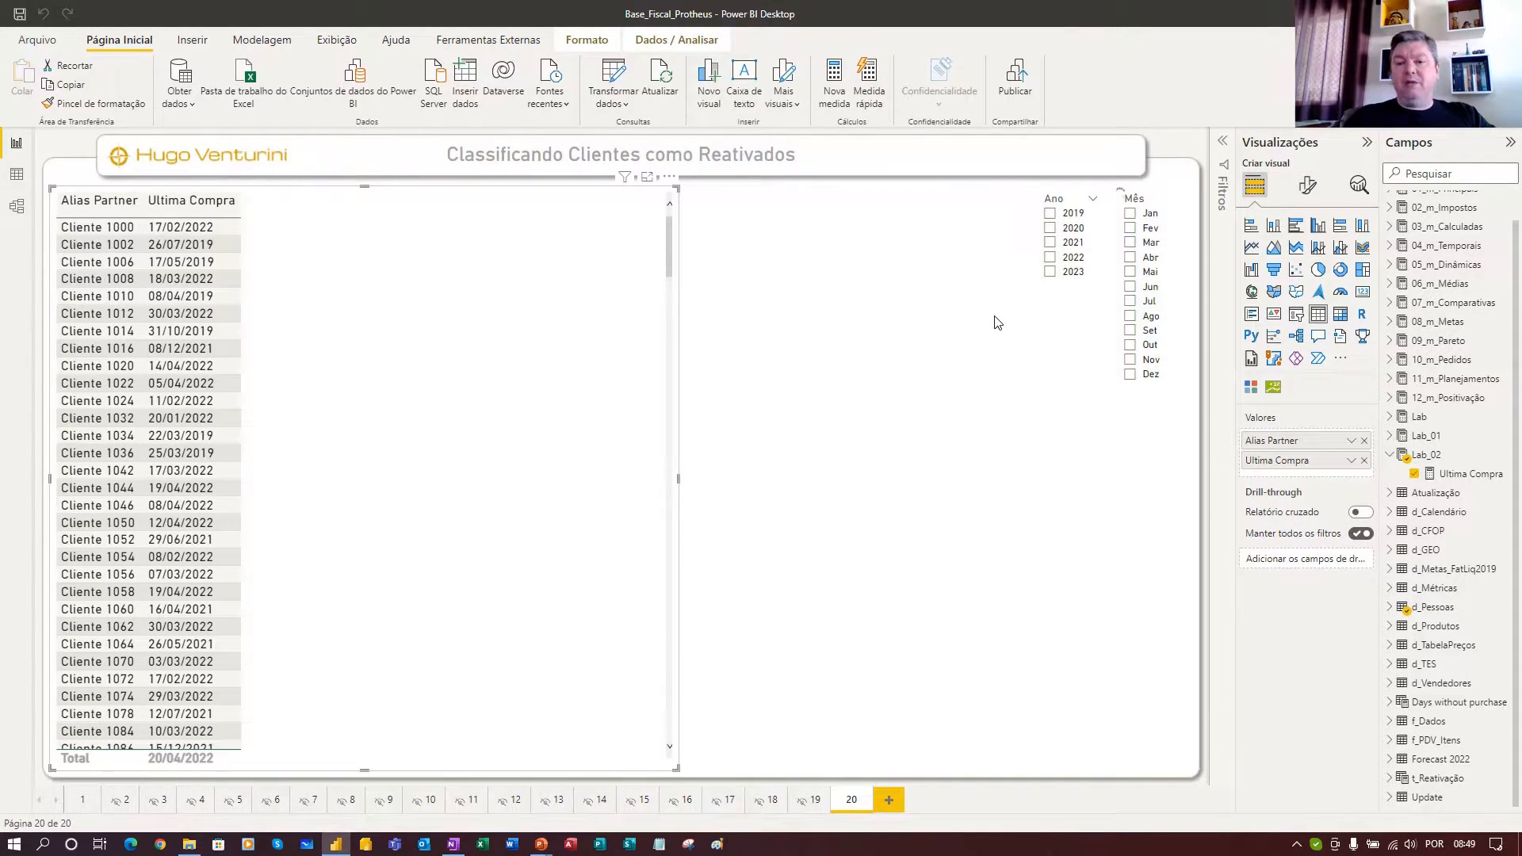
Filter the report page by year with the Ano slicer, trying 2023 and settling on 2022
click(1074, 275)
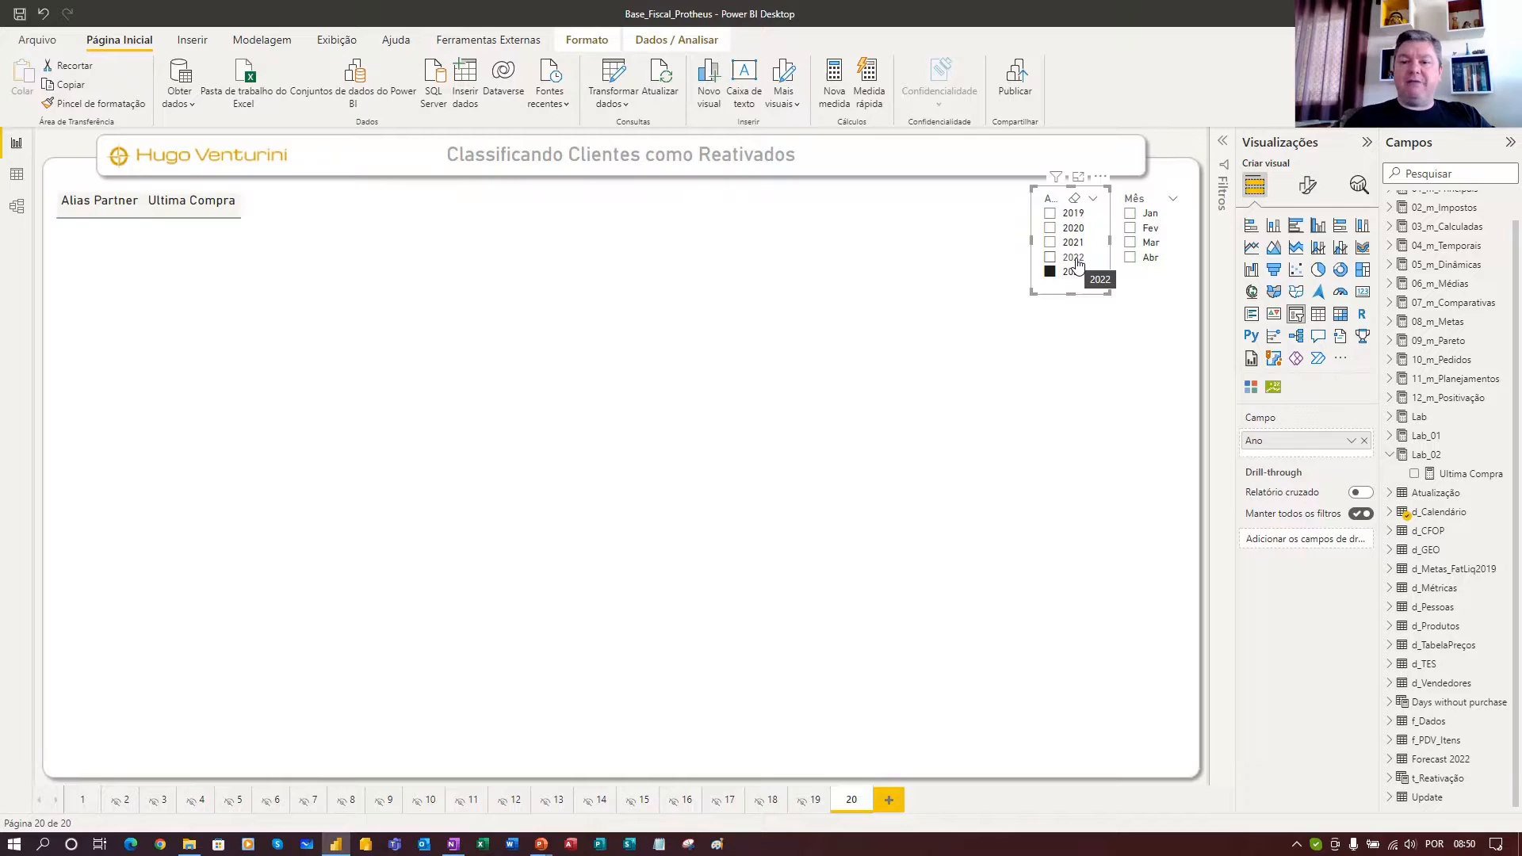
click(1077, 263)
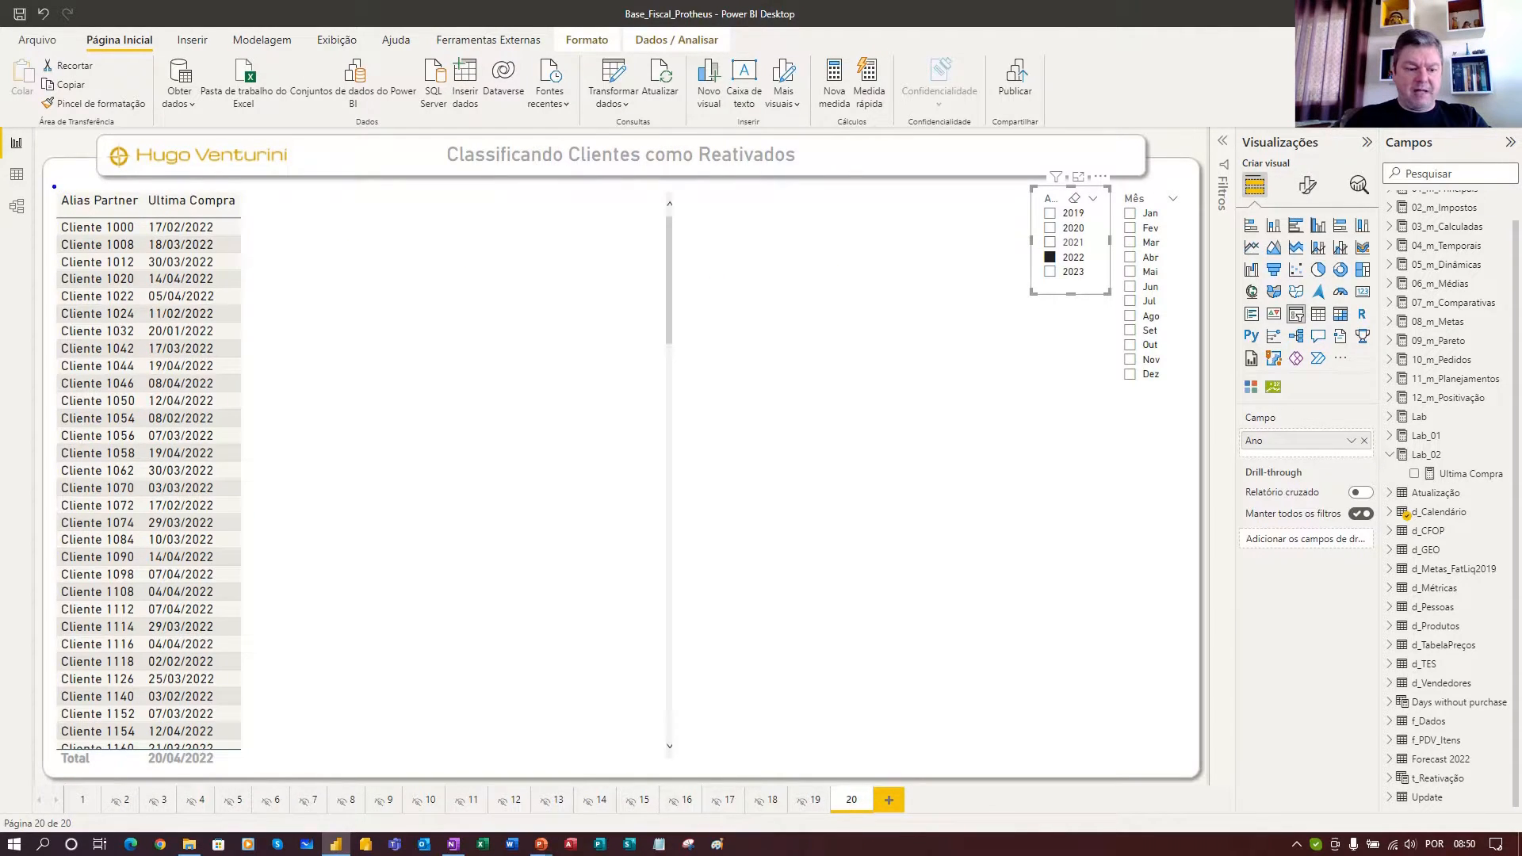
mouse_move(54, 187)
mouse_down()
mouse_move(121, 511)
mouse_move(144, 760)
mouse_up()
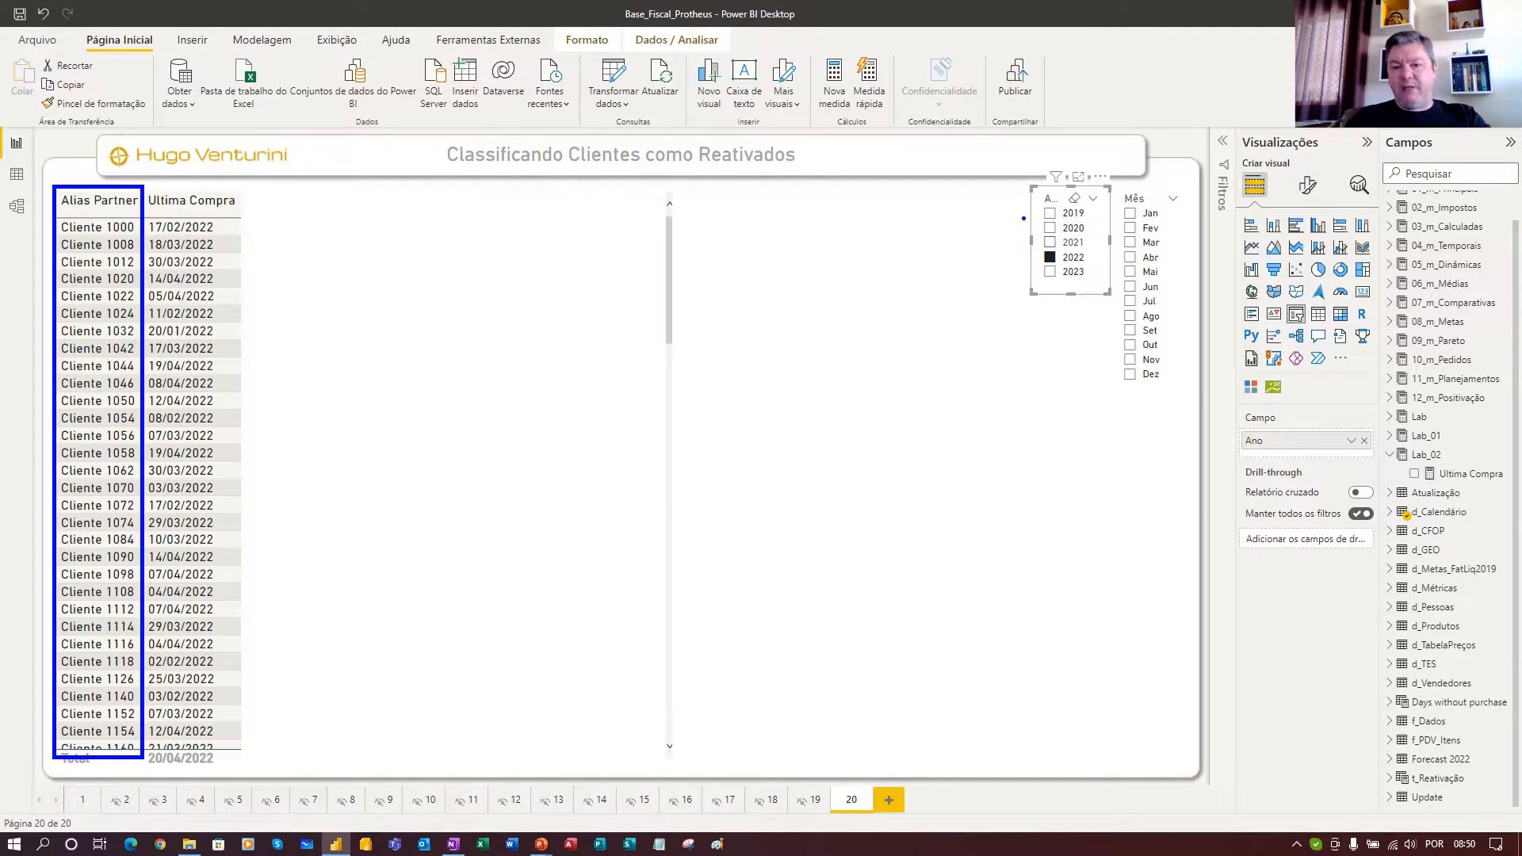
drag(1017, 179, 1127, 318)
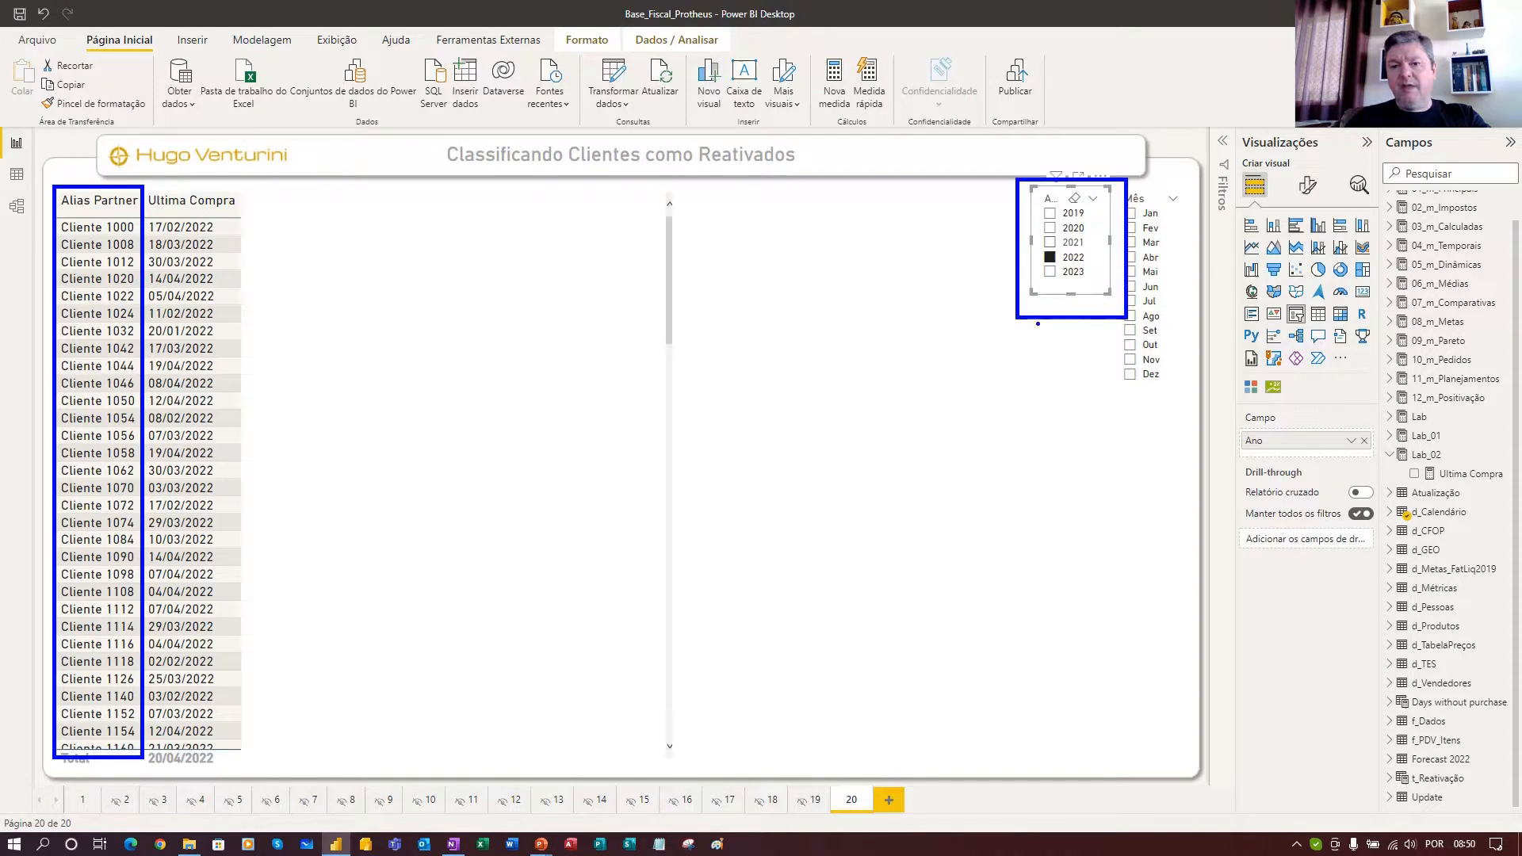
drag(1029, 301, 963, 393)
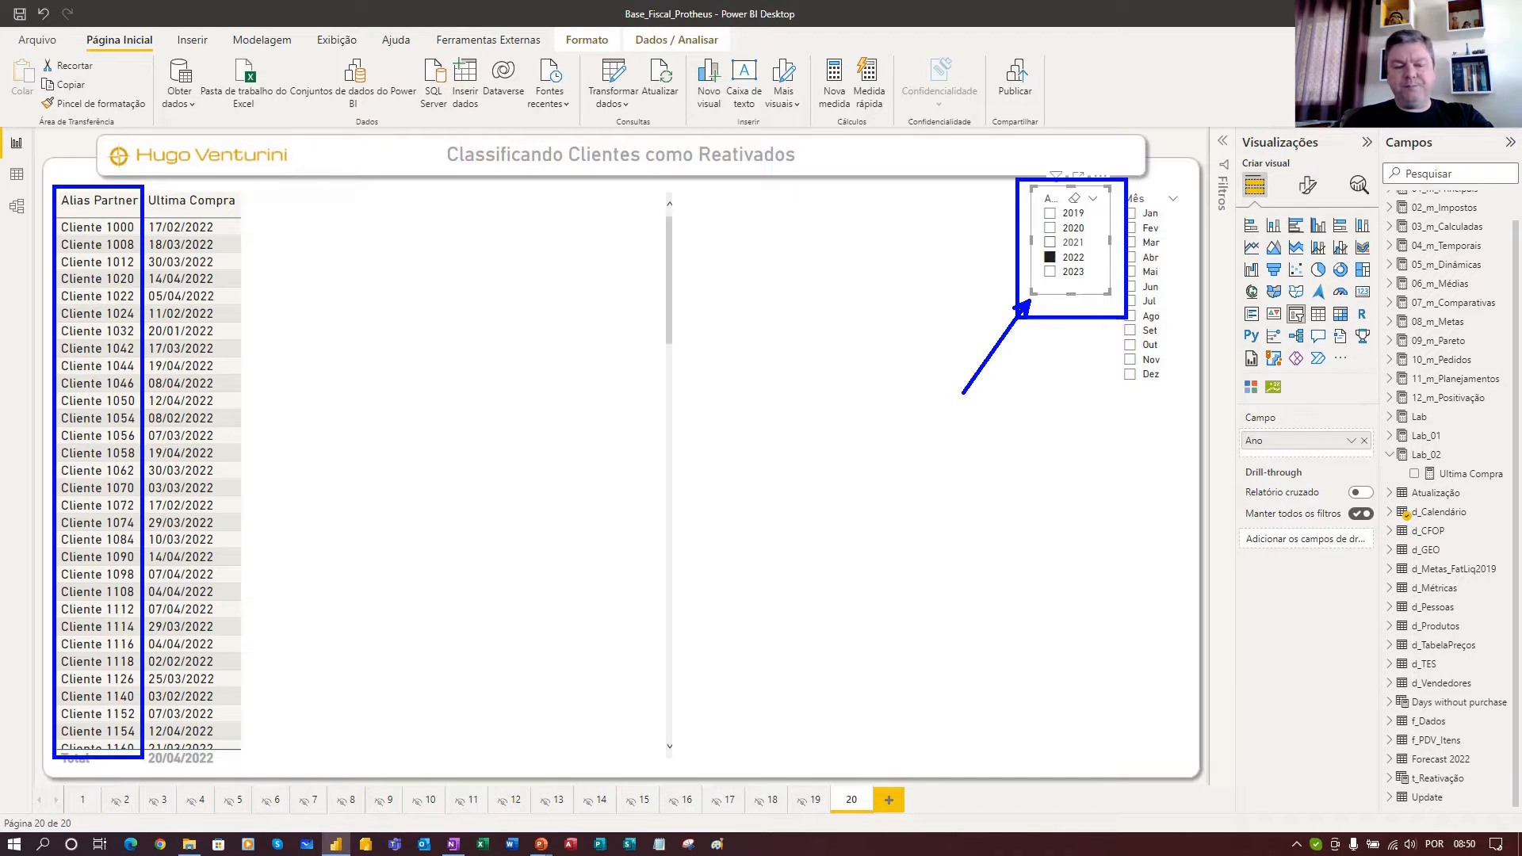
key(Escape)
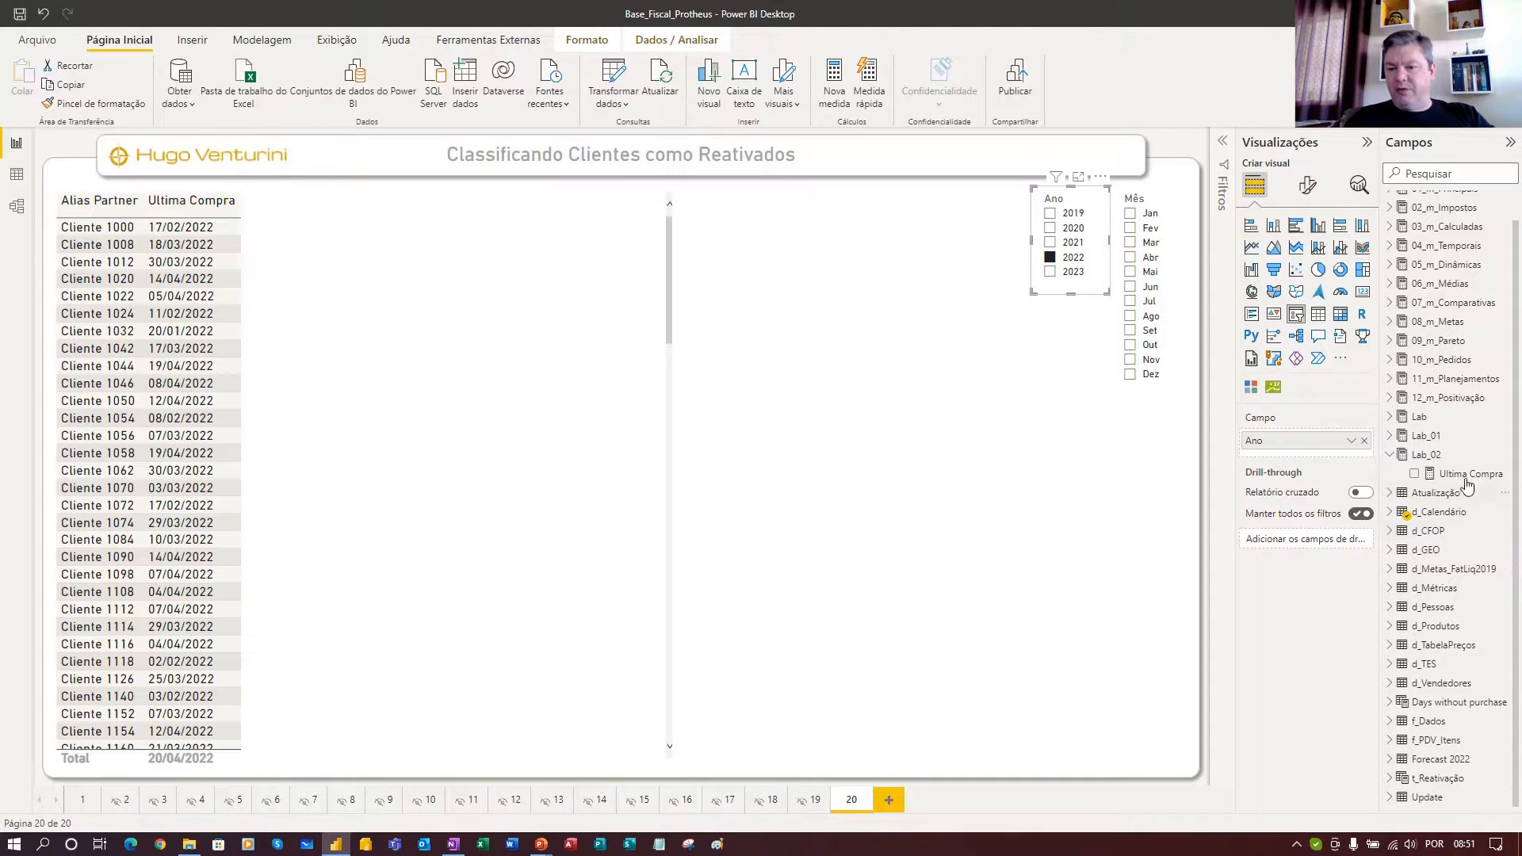
Start another new measure in the Lab_02 table and name it UCC
mouse_move(1439, 463)
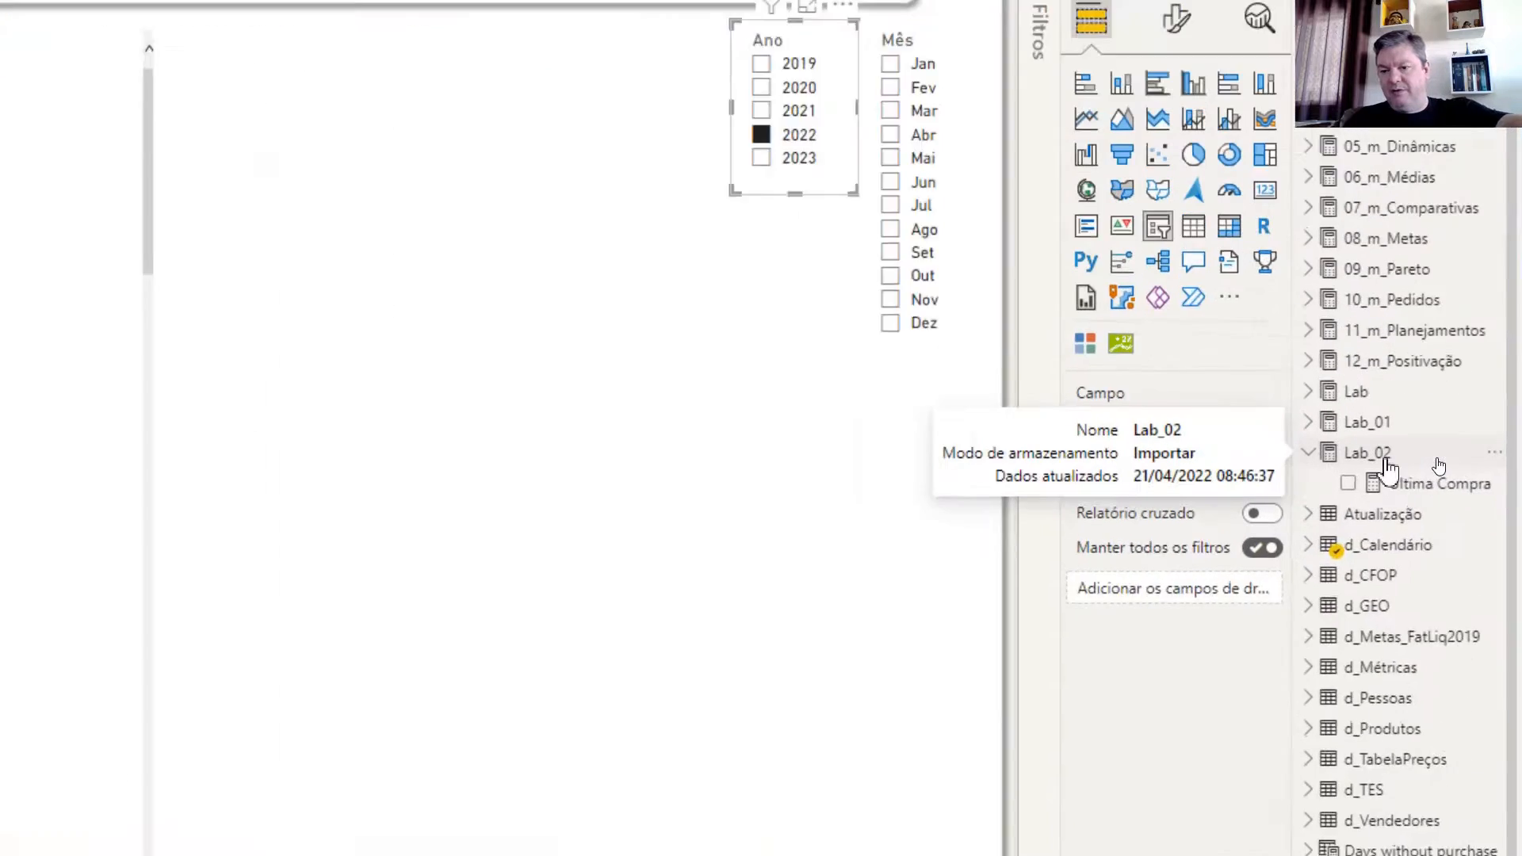
right_click(1438, 463)
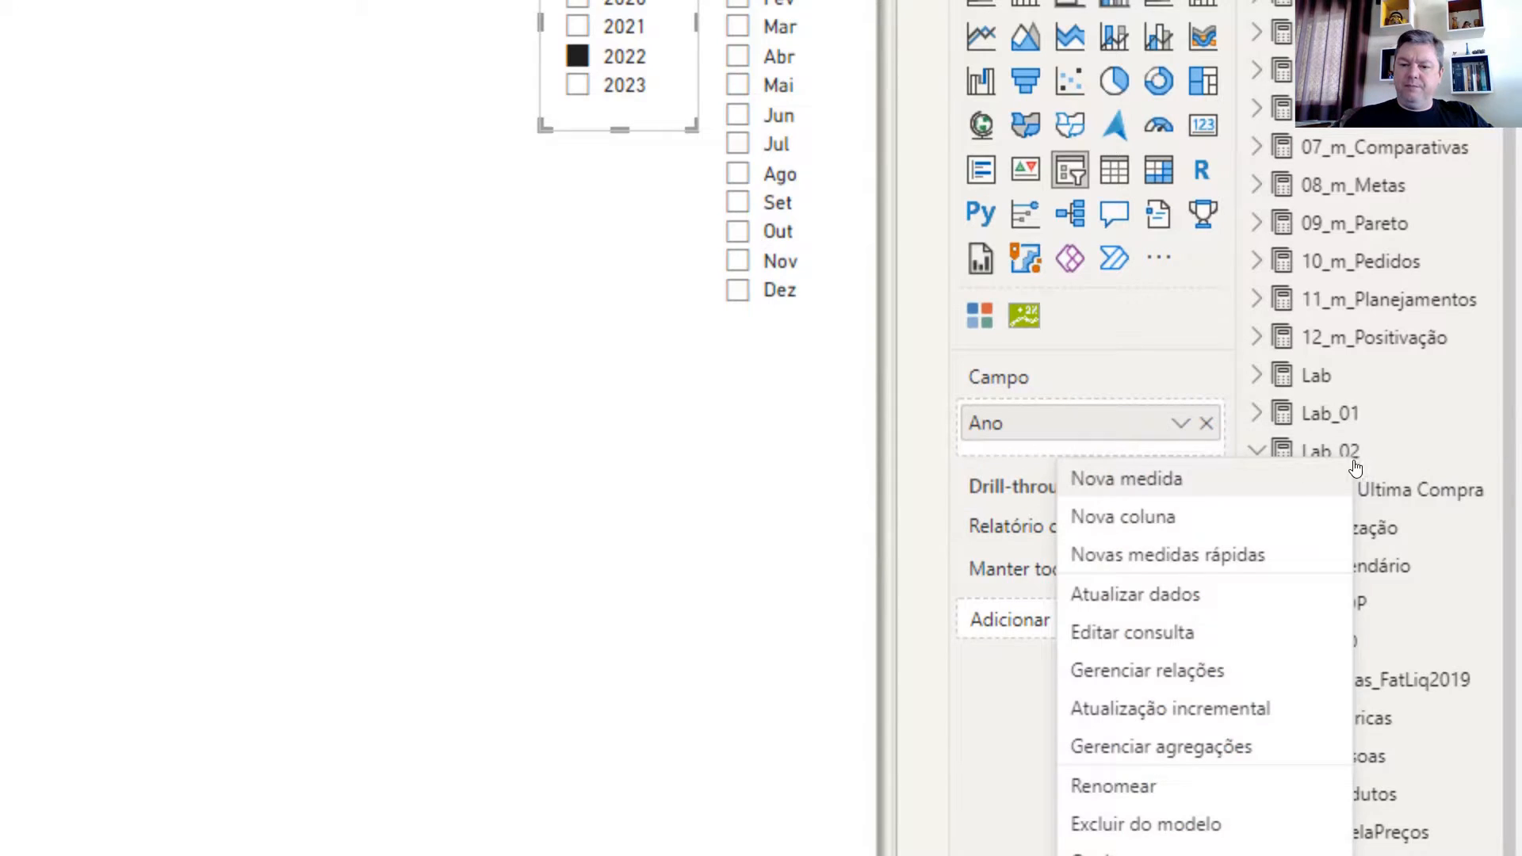
click(1180, 481)
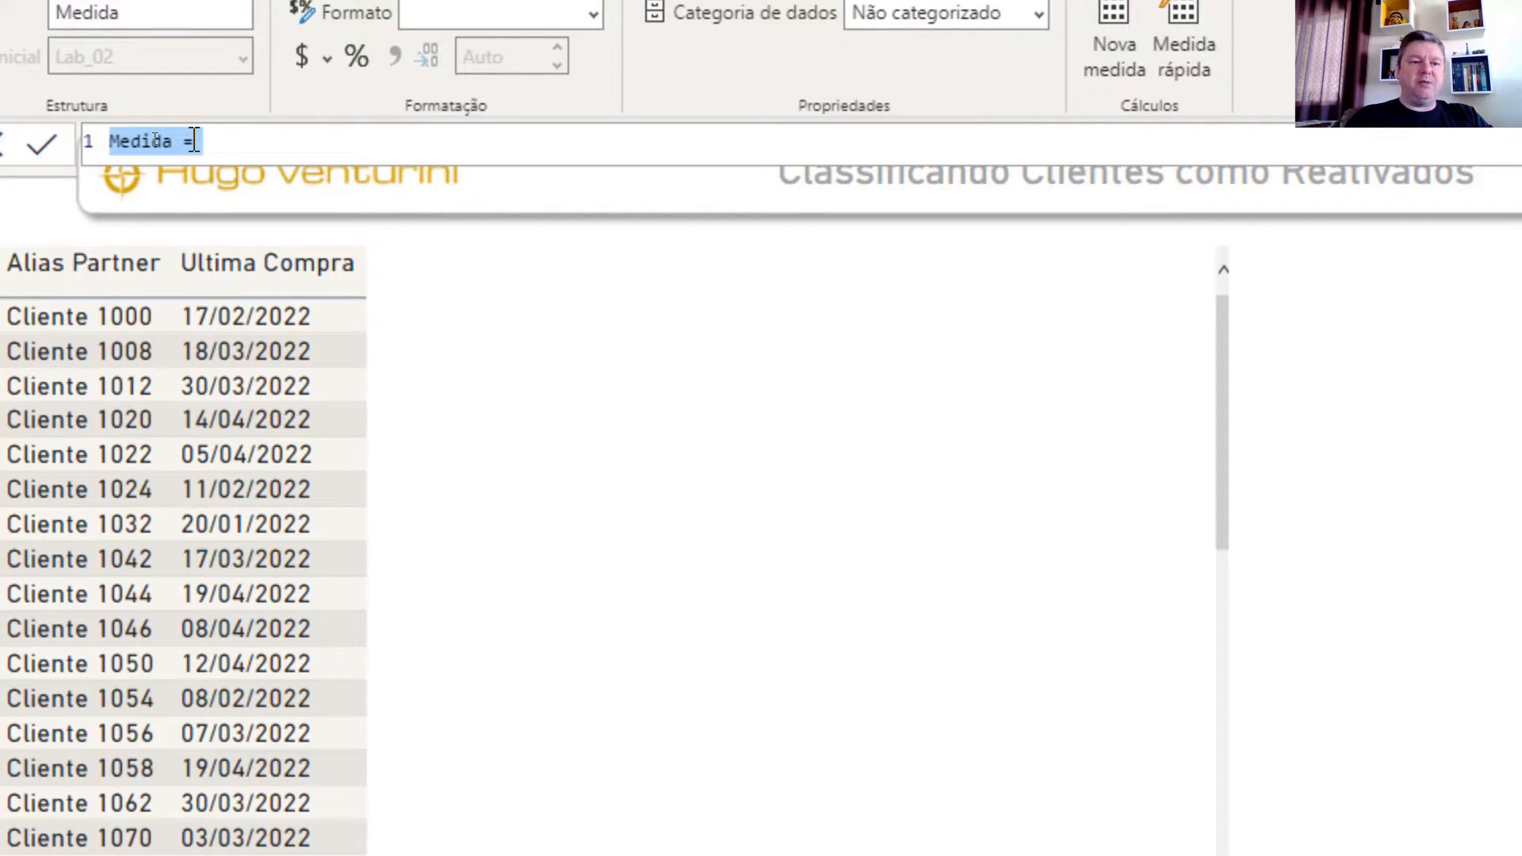
double_click(153, 143)
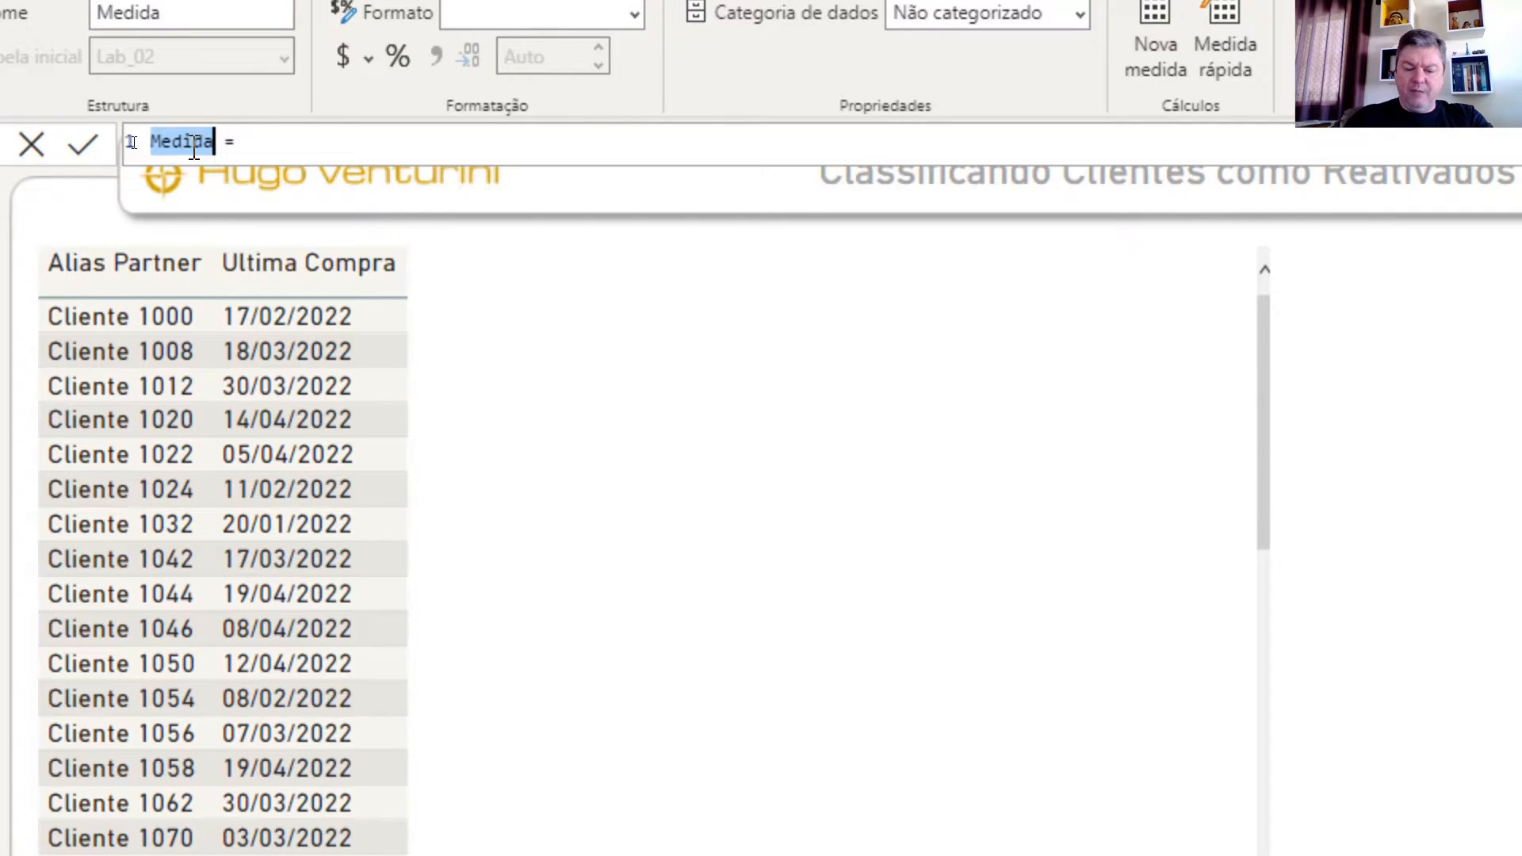
text(UC)
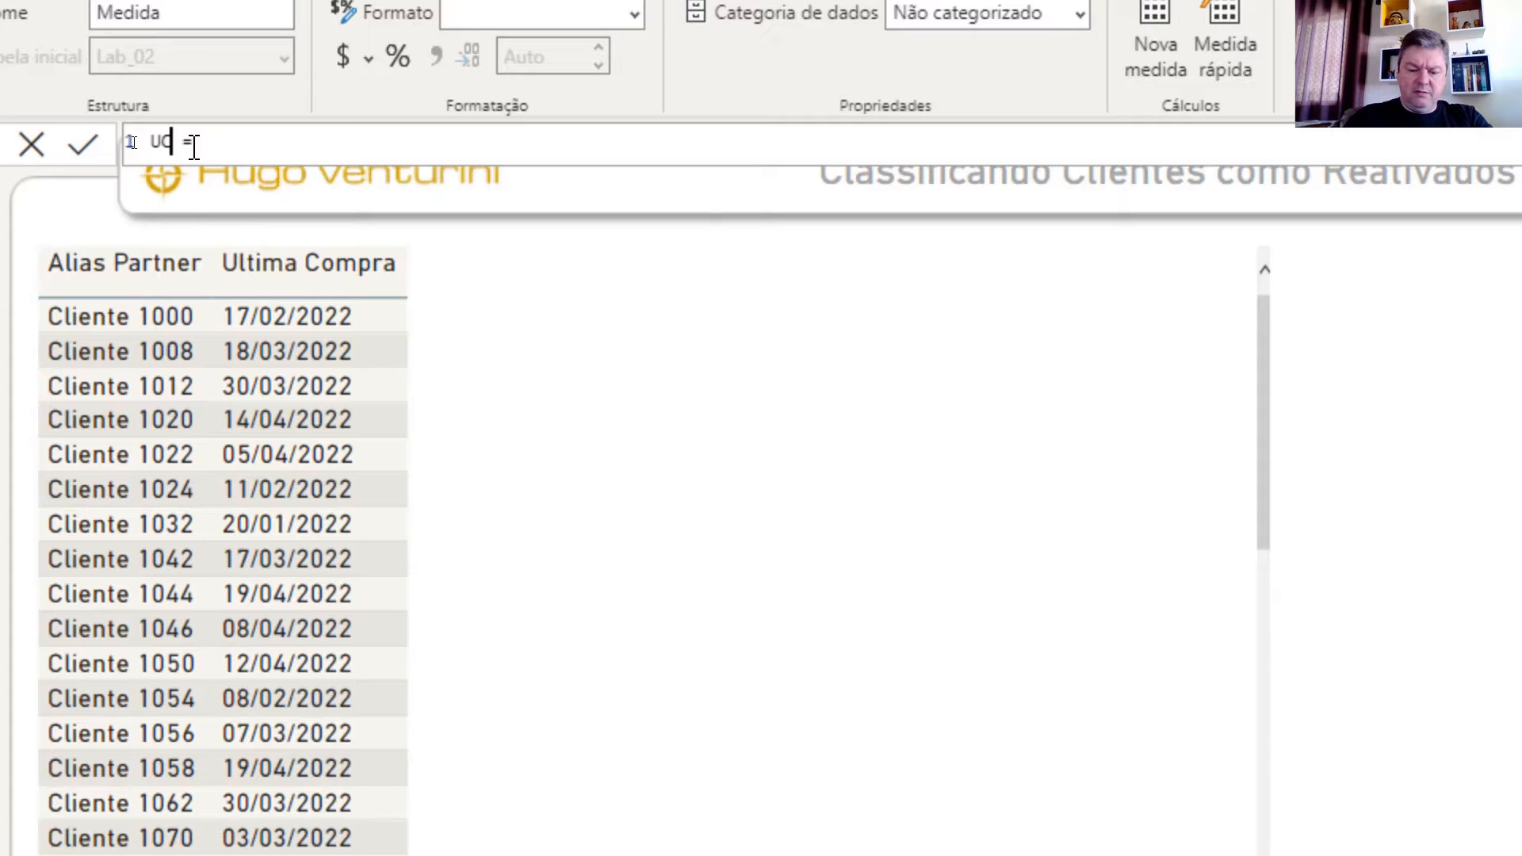
text(C)
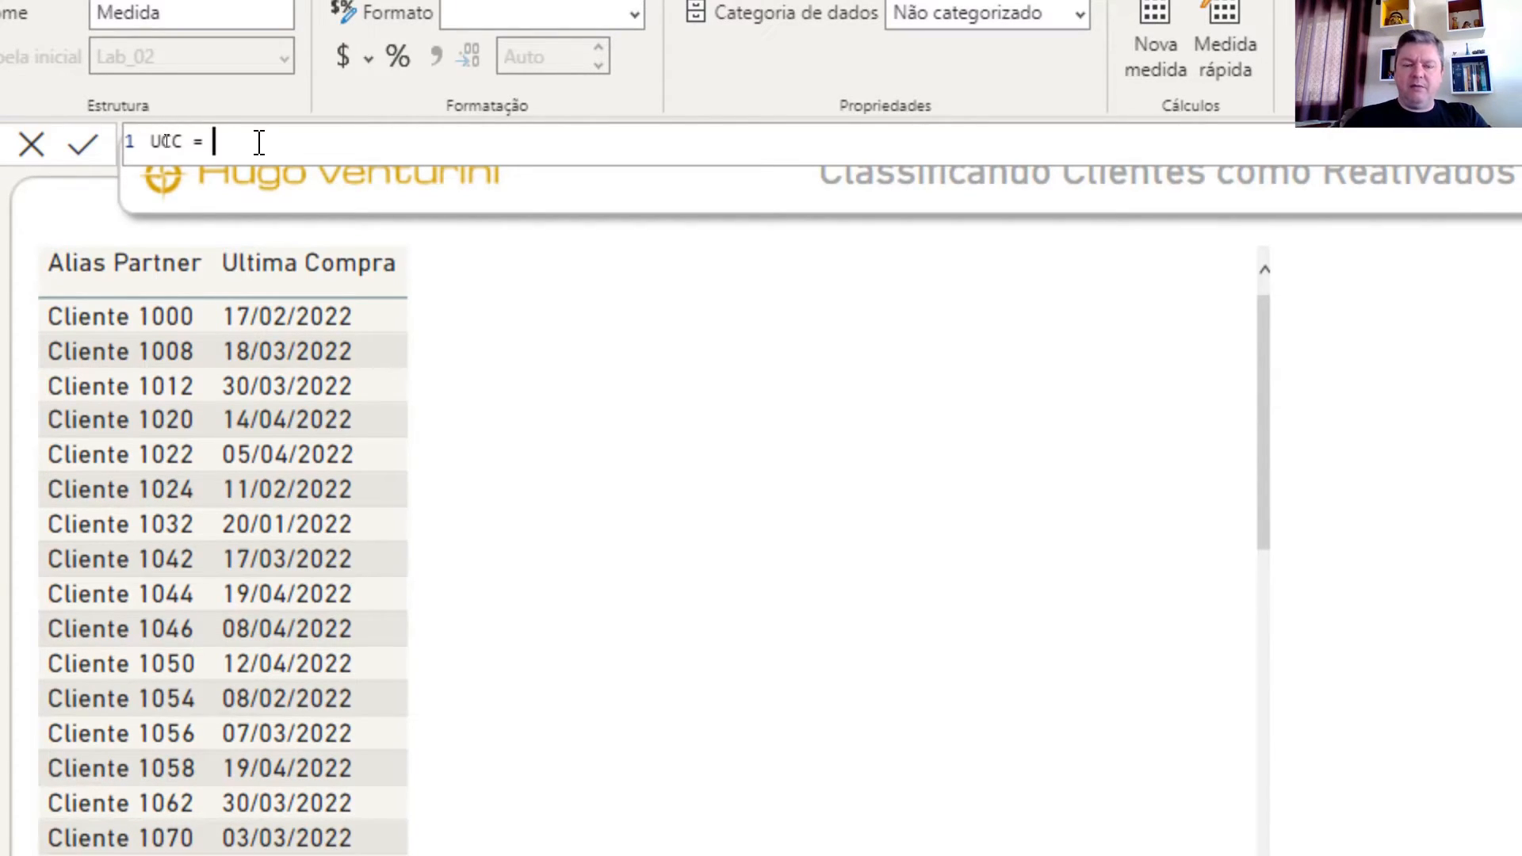
Begin the UCC formula with CALCULATE over [Ultima Compra], using ALL(f_Dados) as its first filter
text(ca)
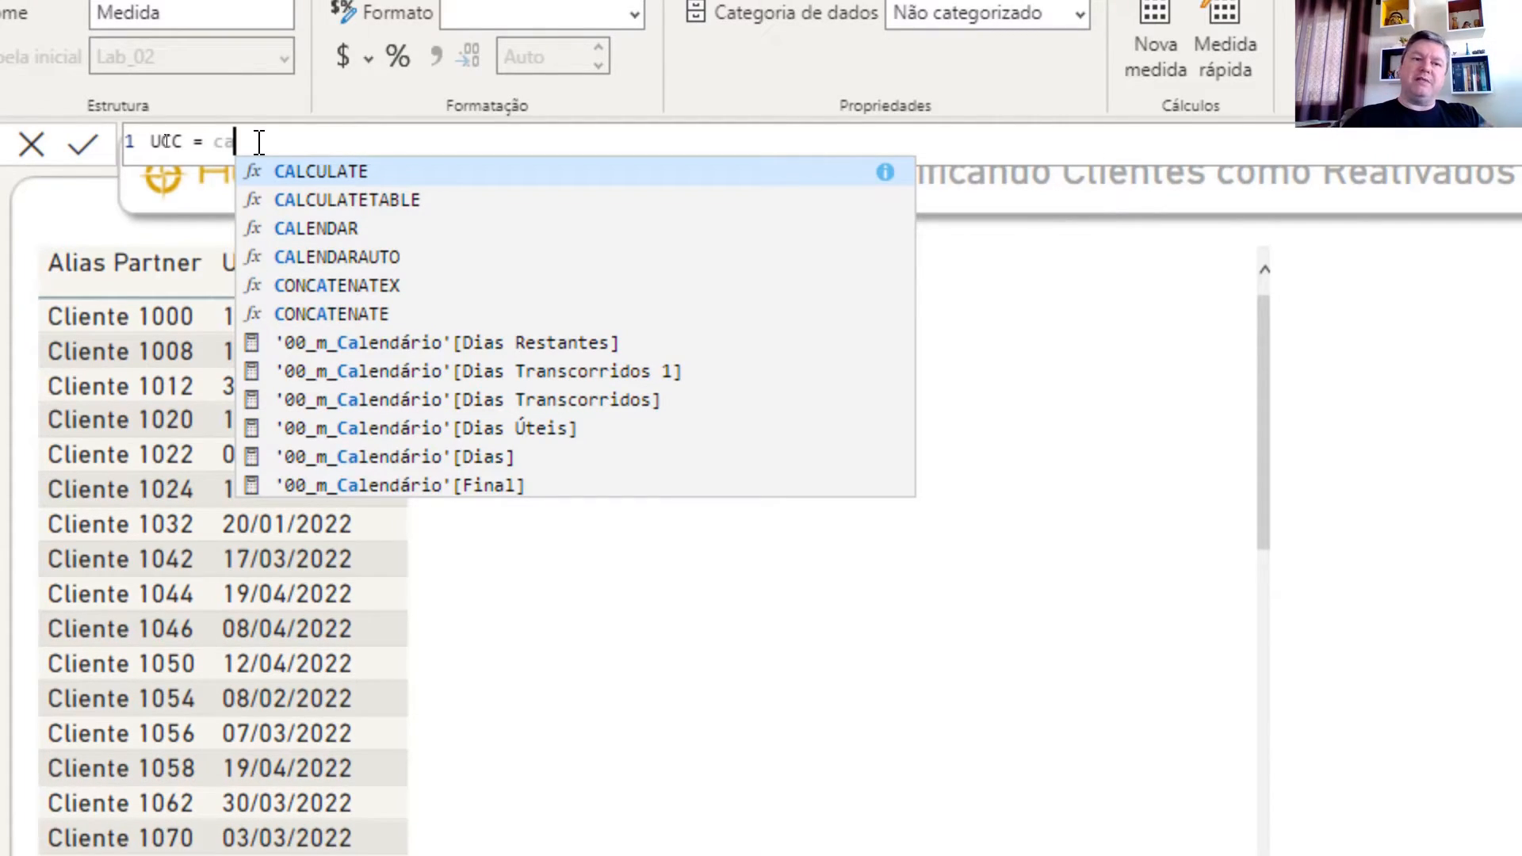
key(Tab)
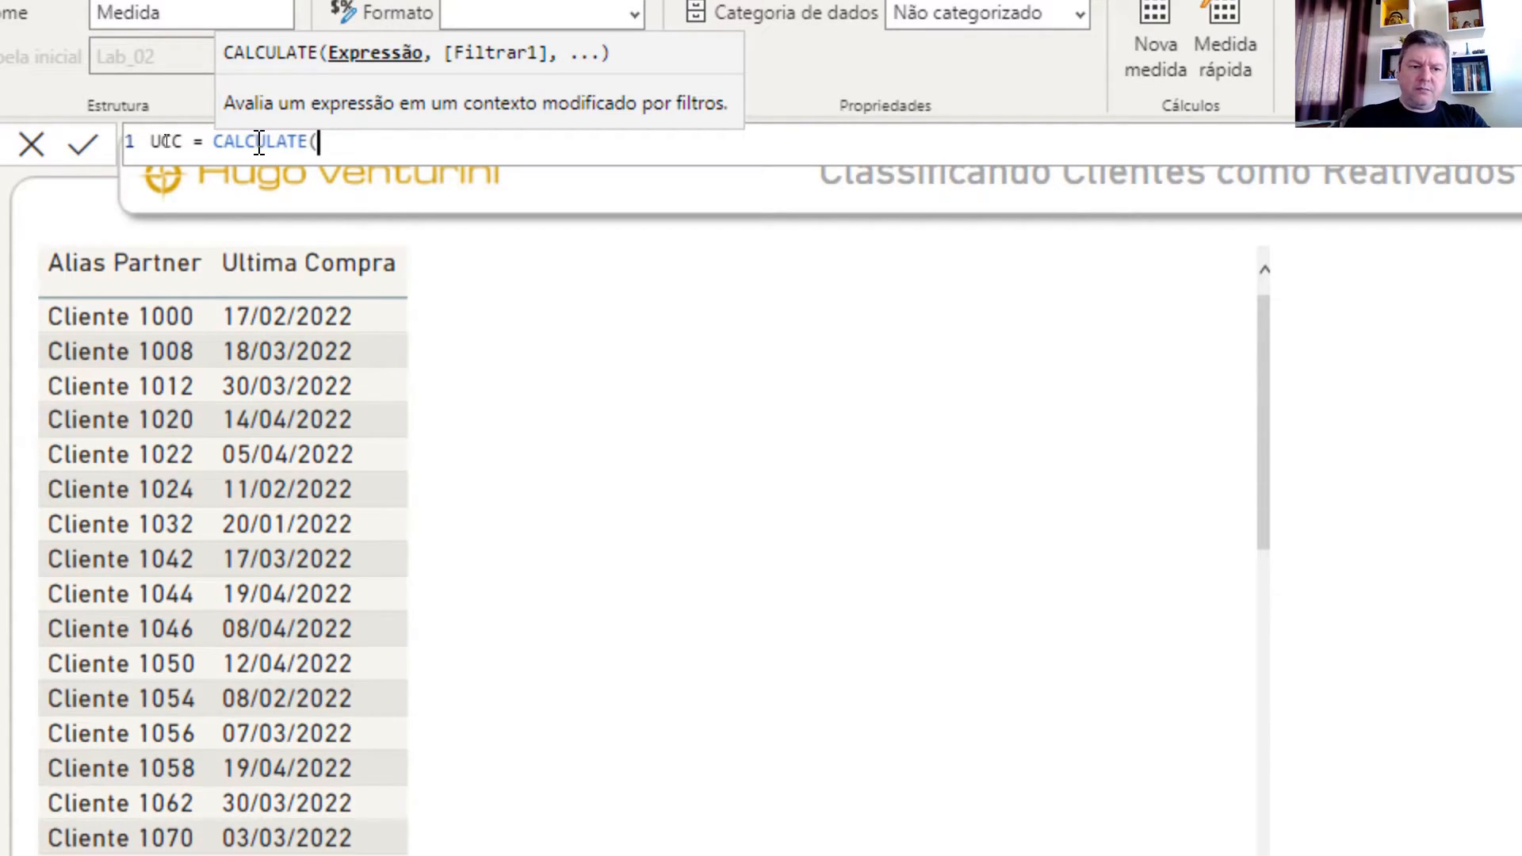
text([)
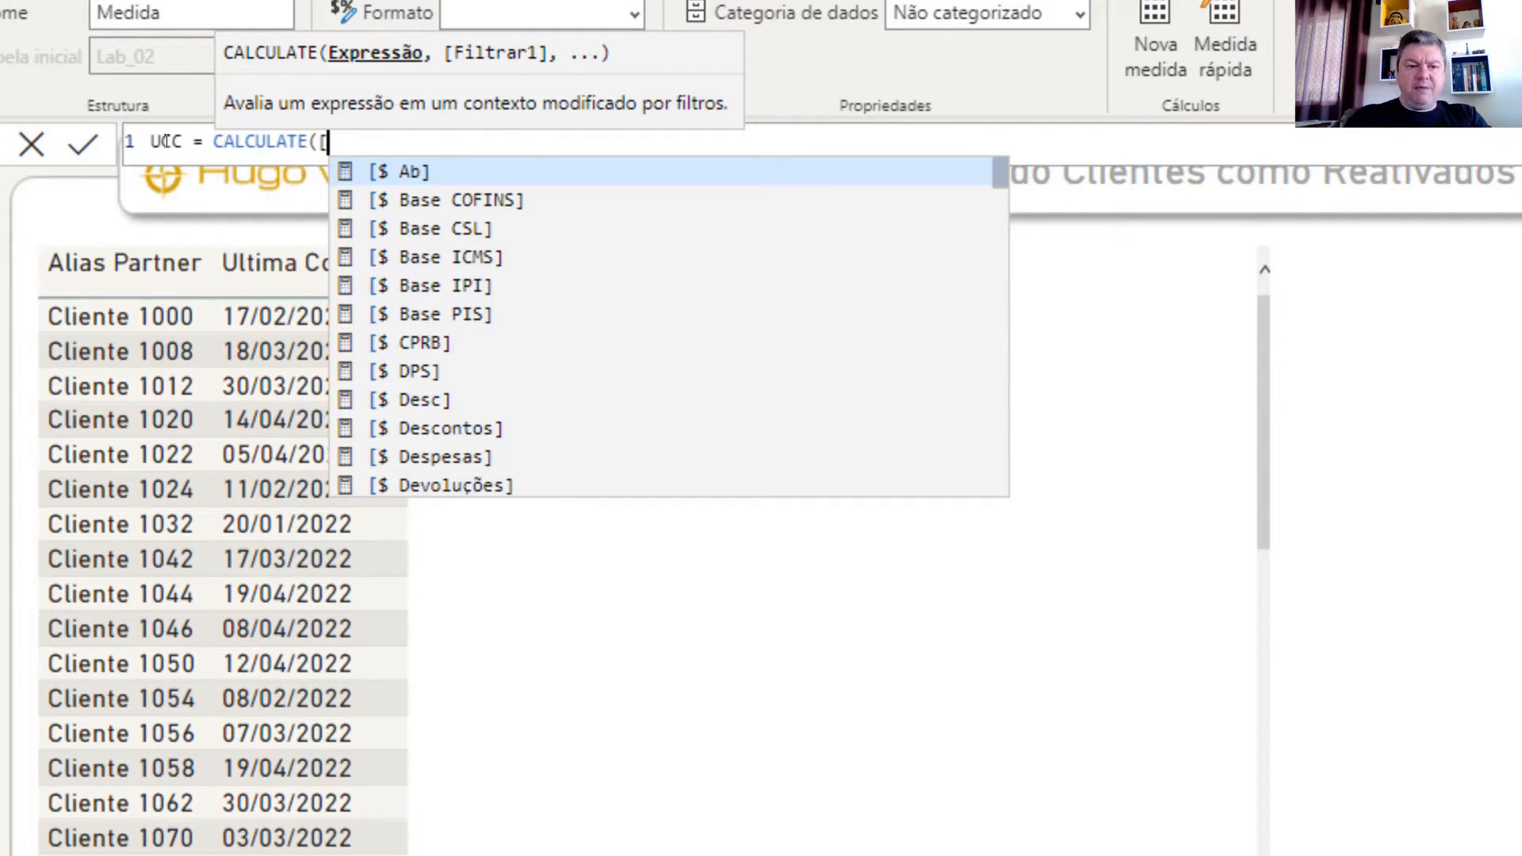
text(ultim)
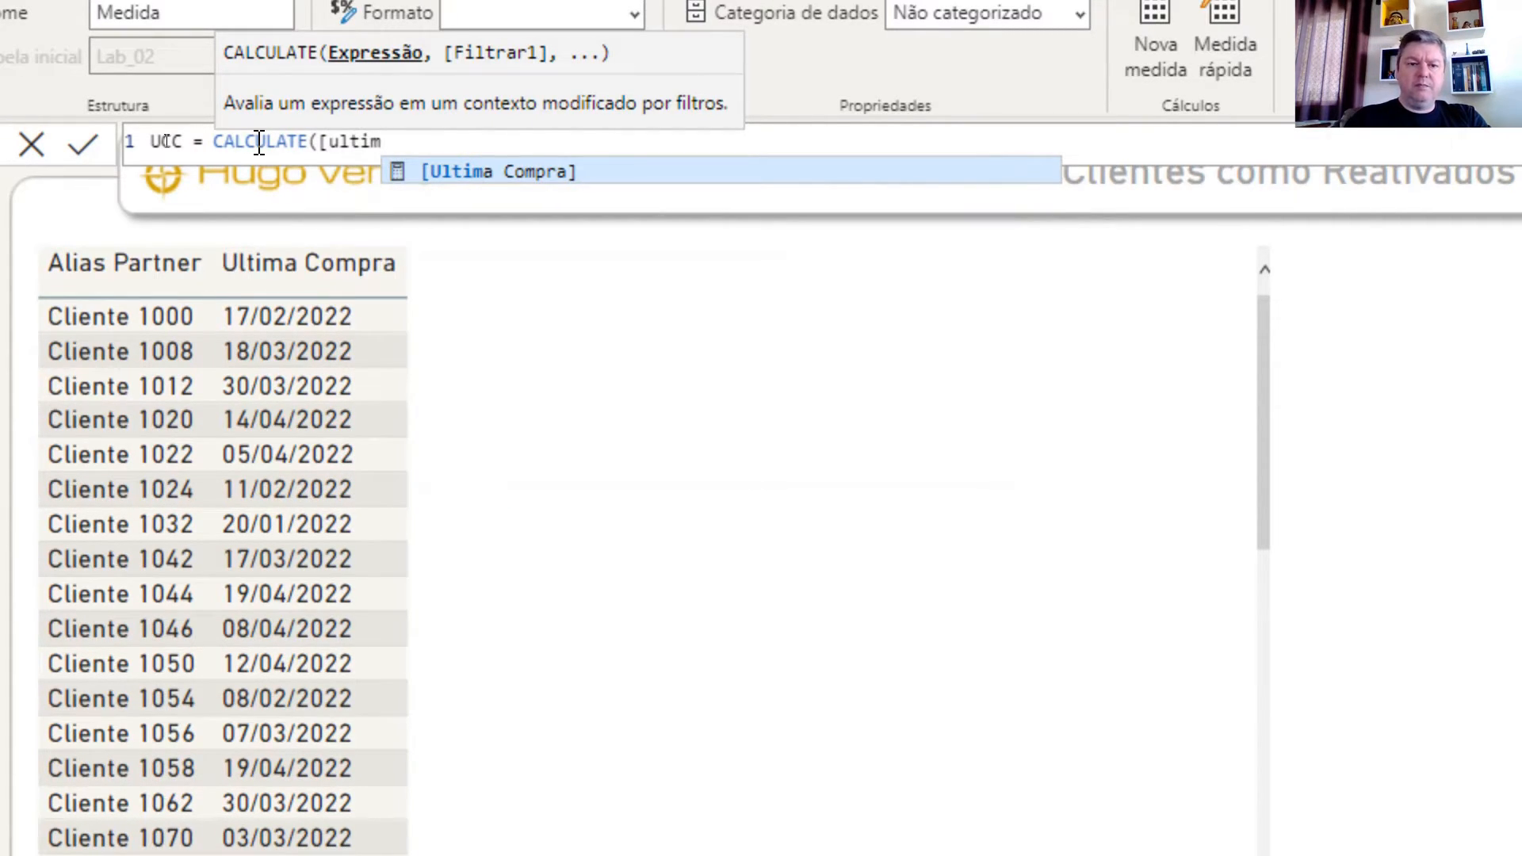
key(Tab)
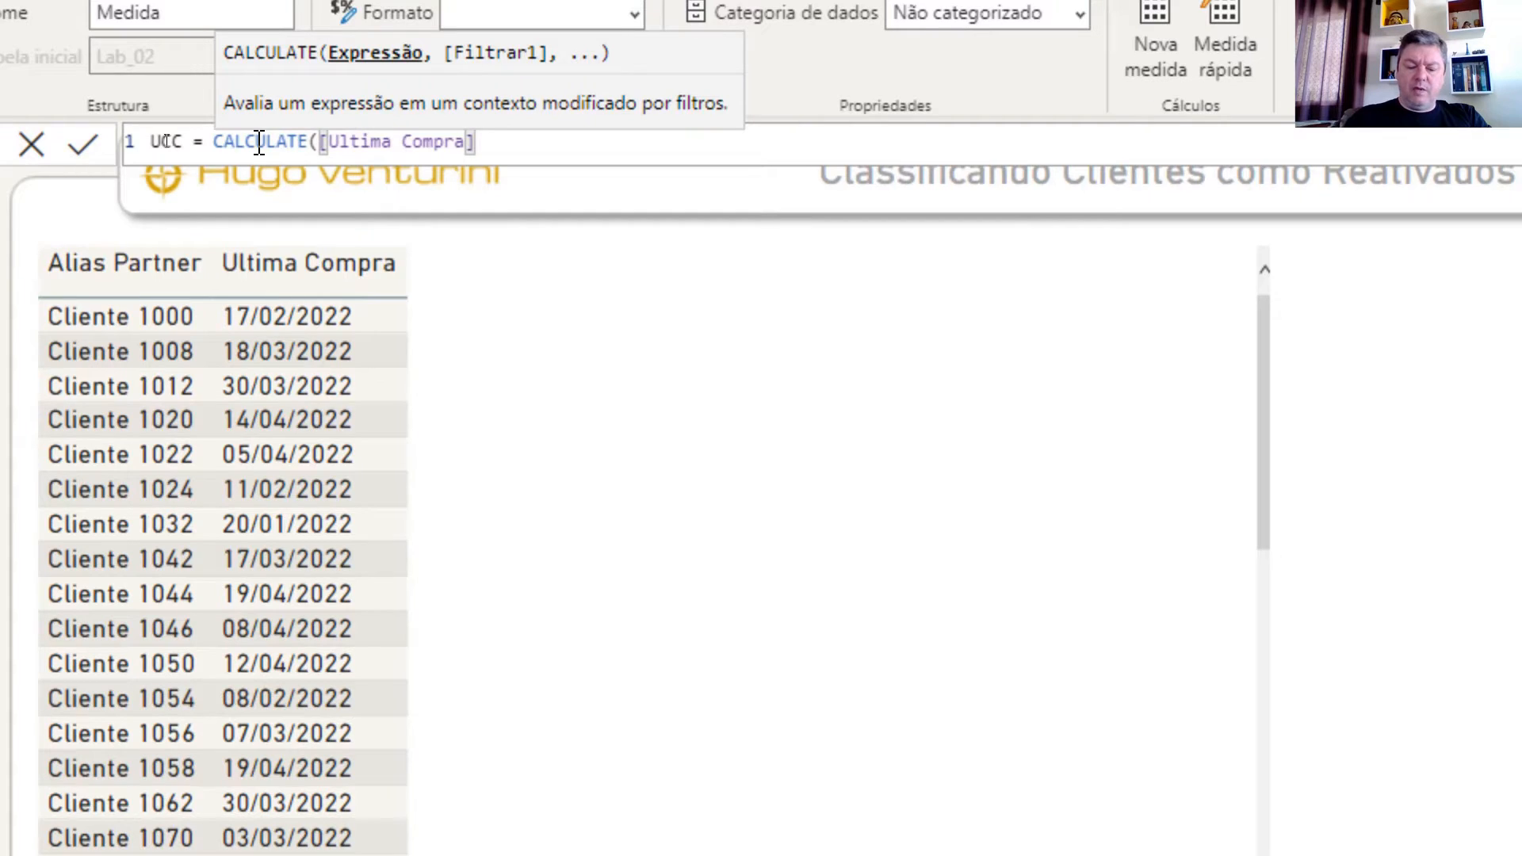
text(,)
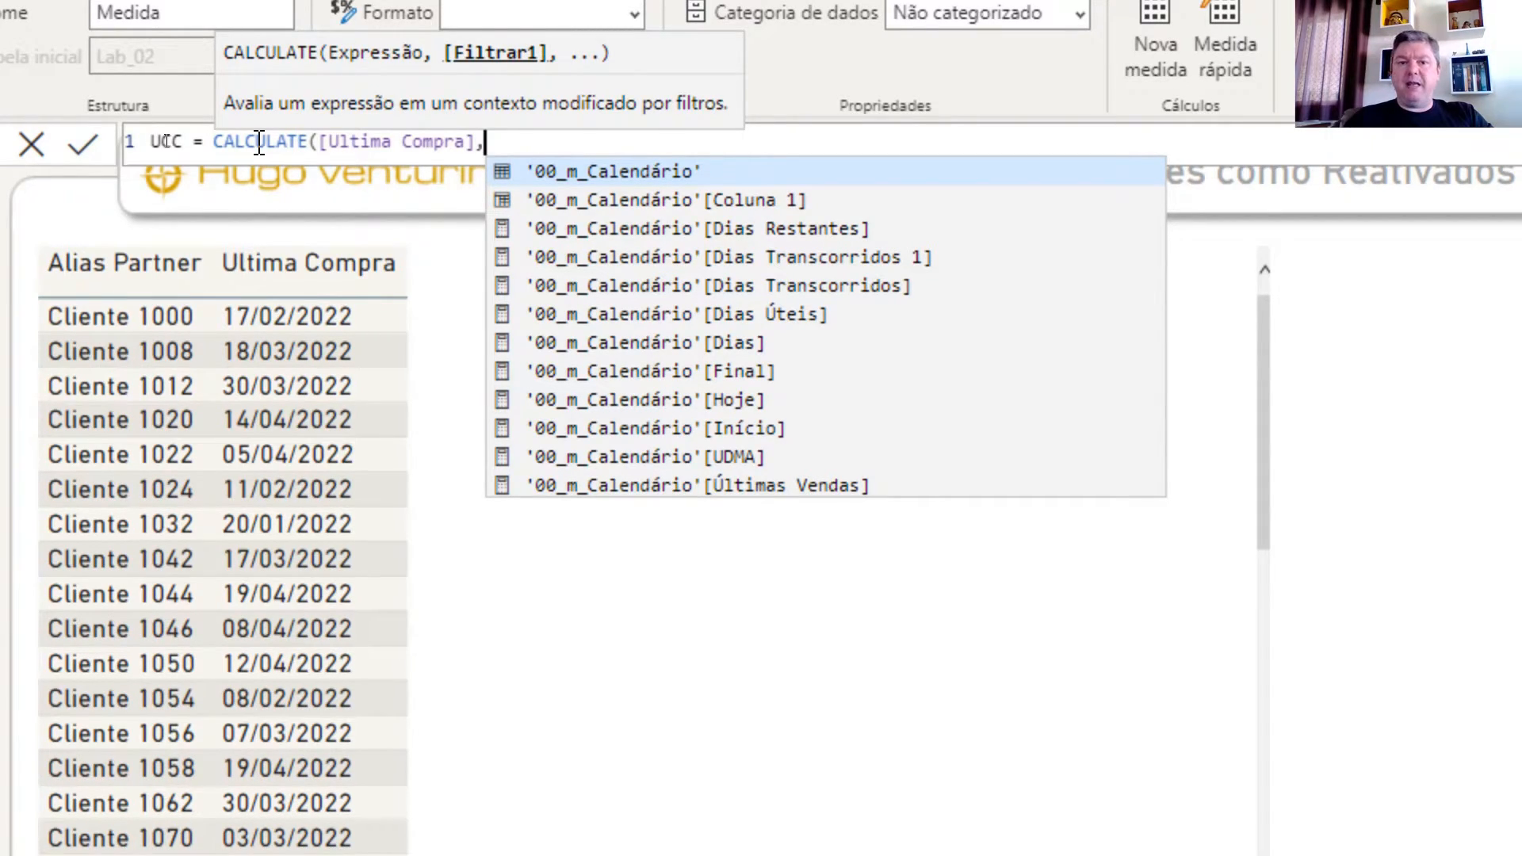
text(all()
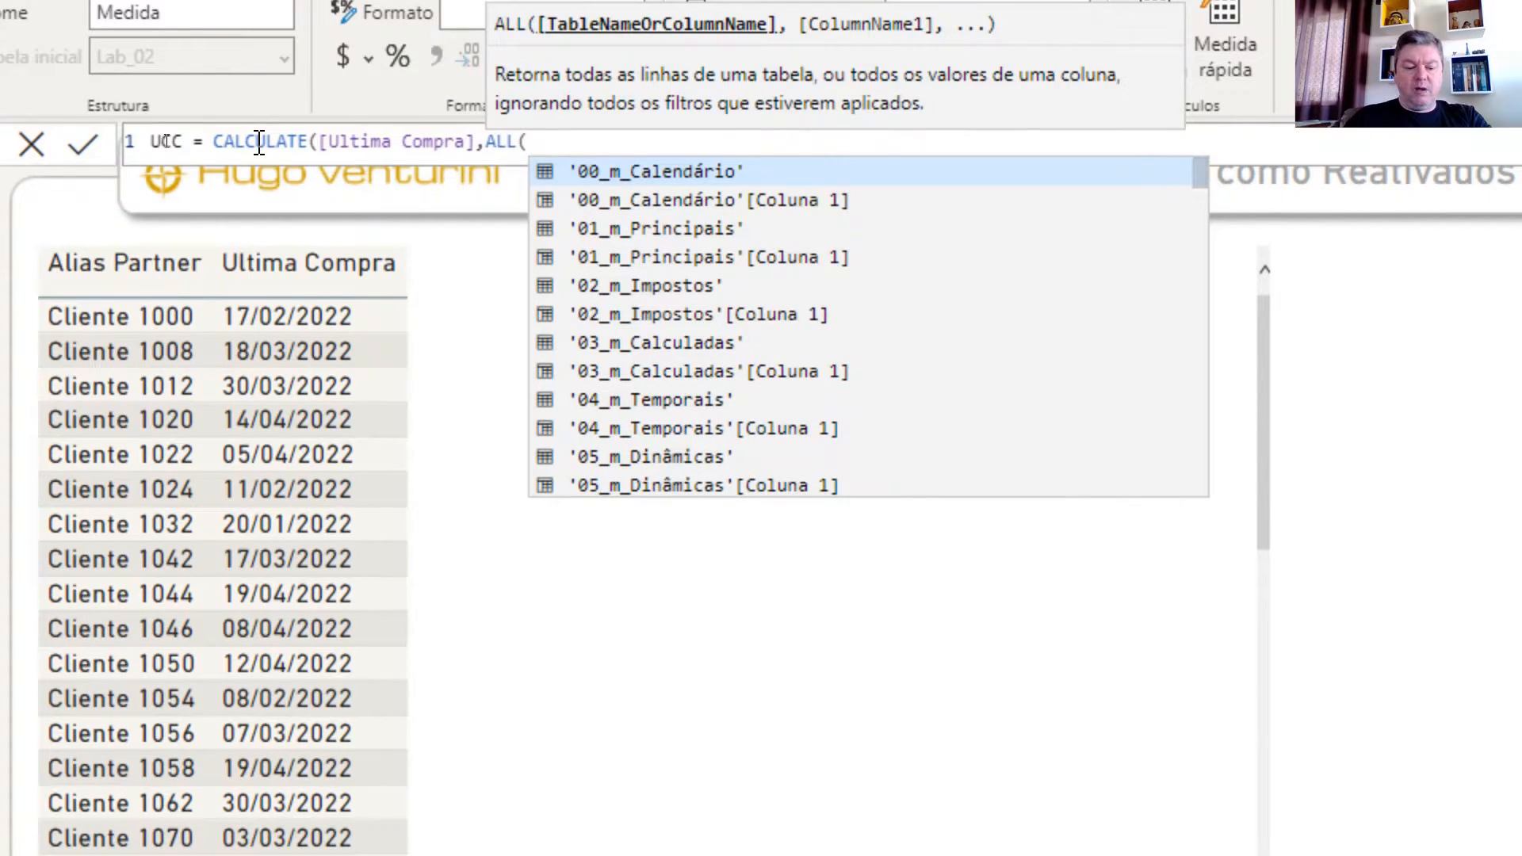
text(f_d)
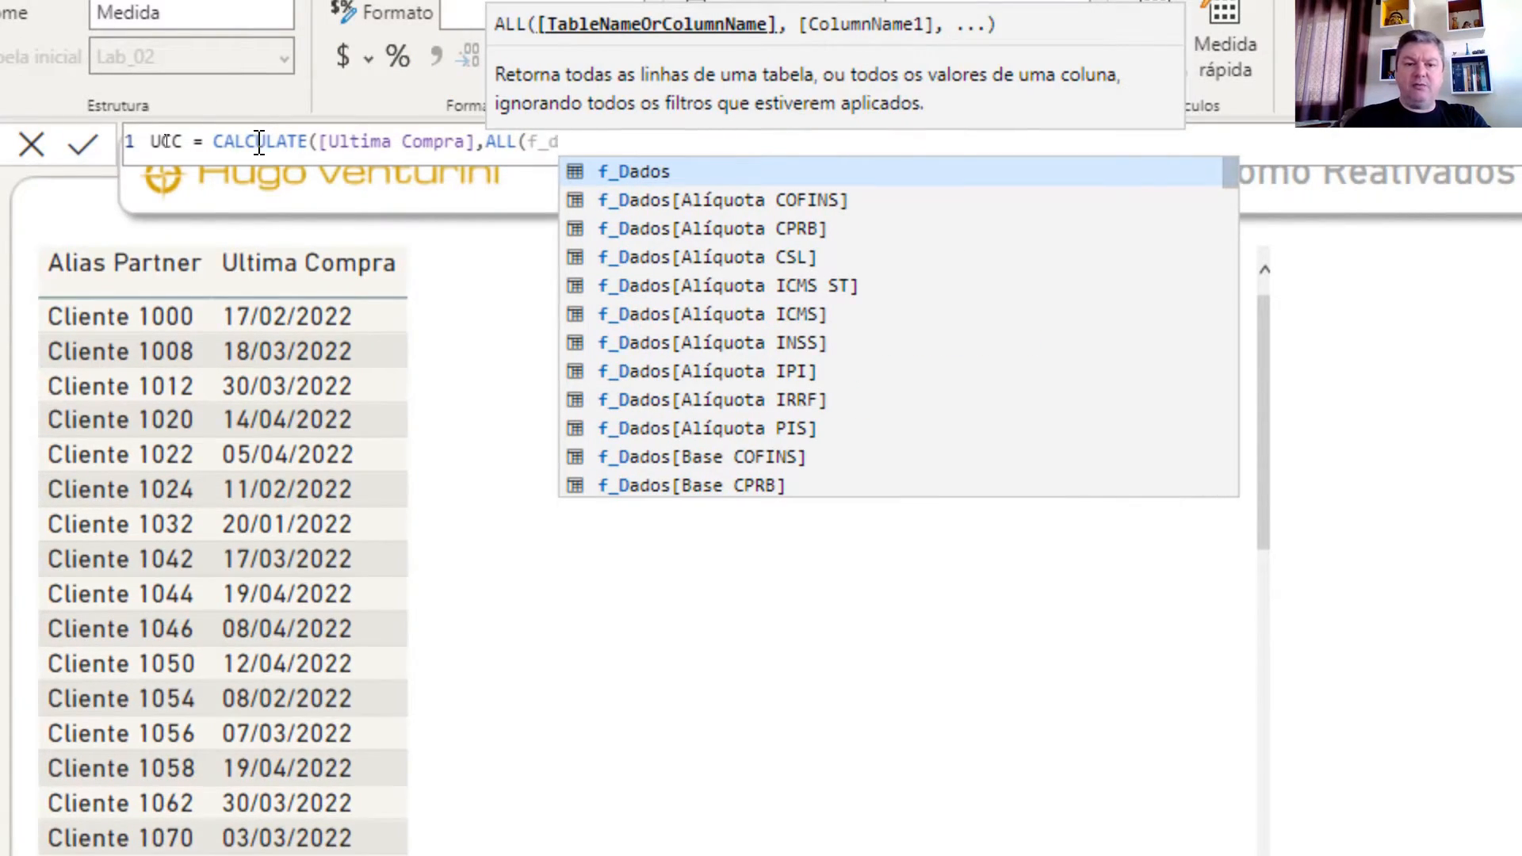
key(Tab)
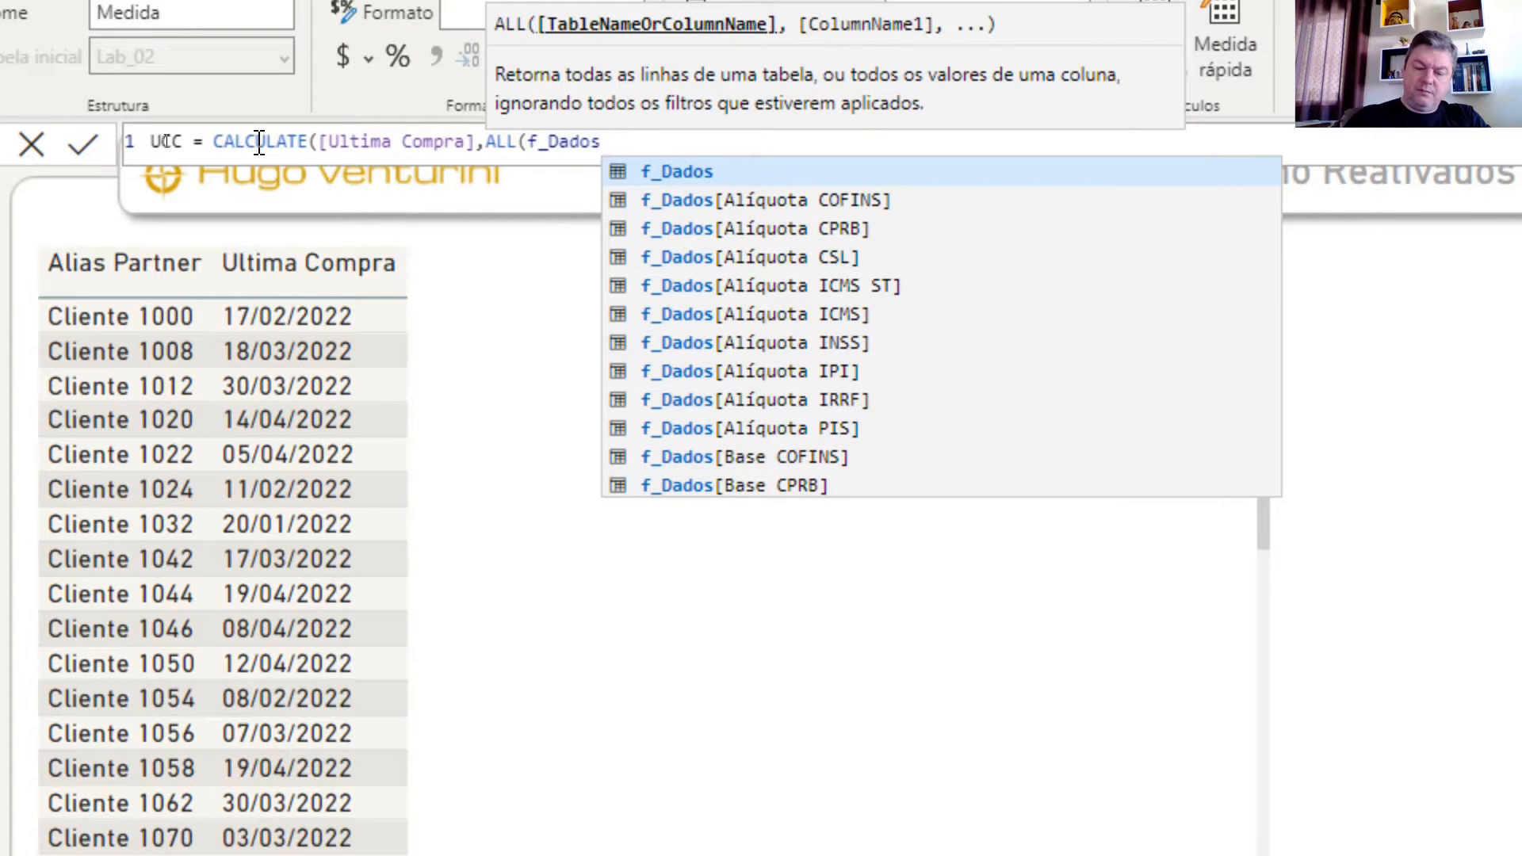
text())
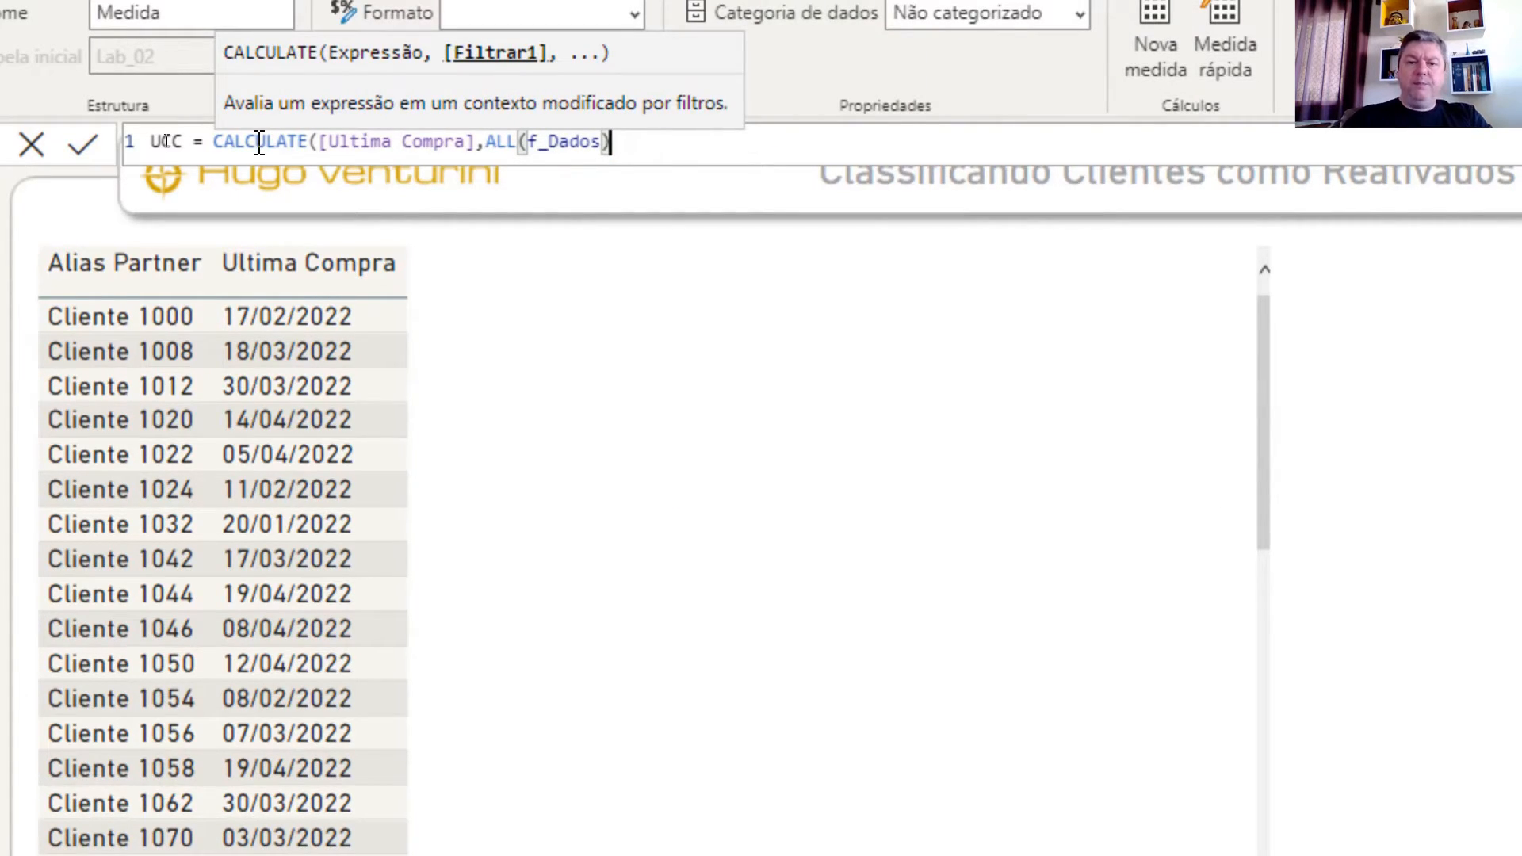
Add VALUES(d_Pessoas[Alias Partner]) as the second CALCULATE filter, close the formula and commit the UCC measure
text(,)
text(valu)
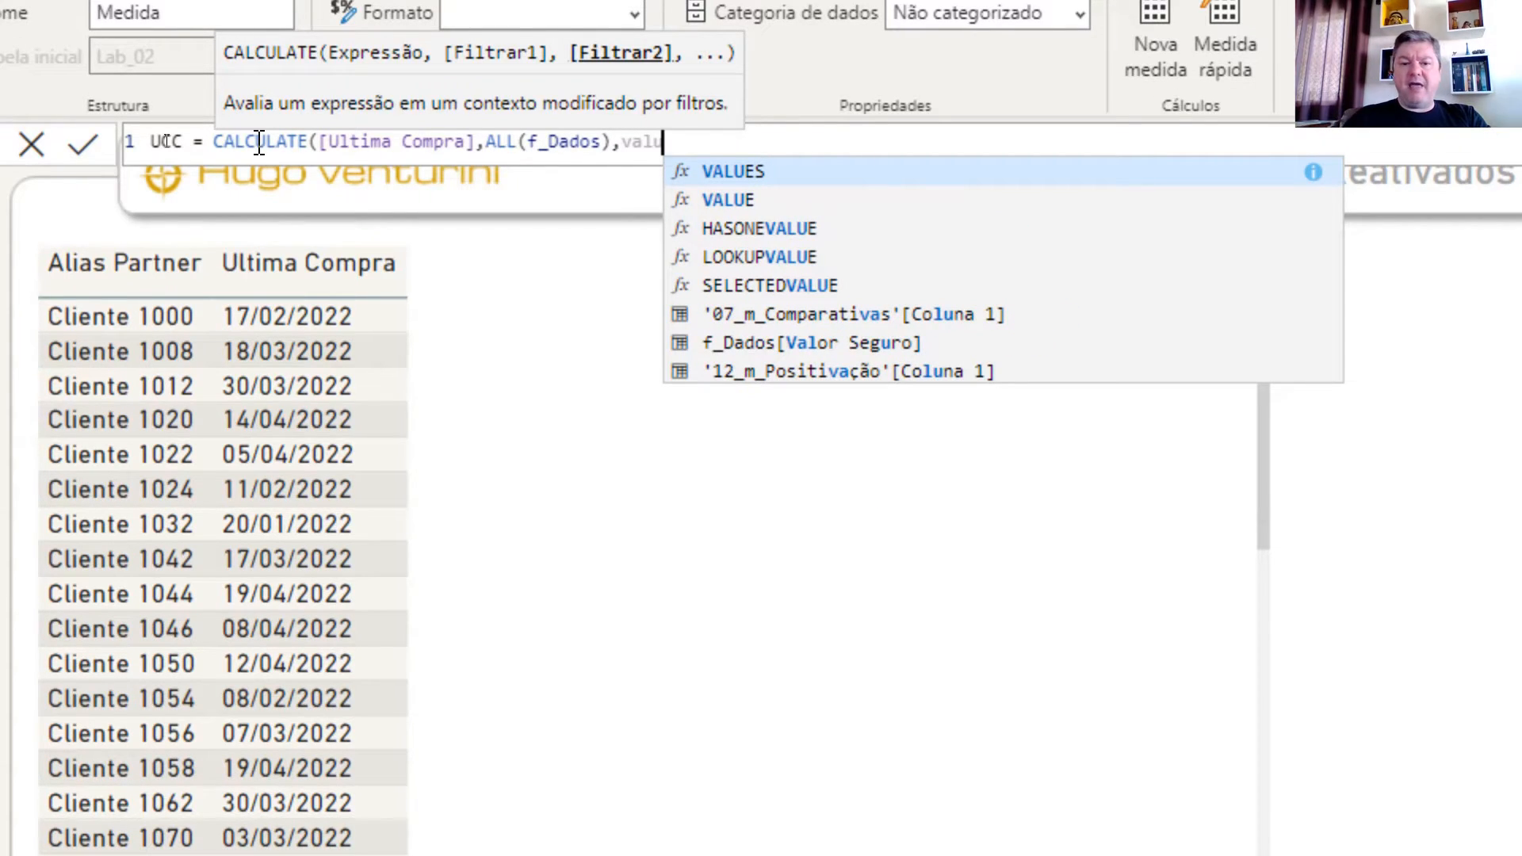
key(Tab)
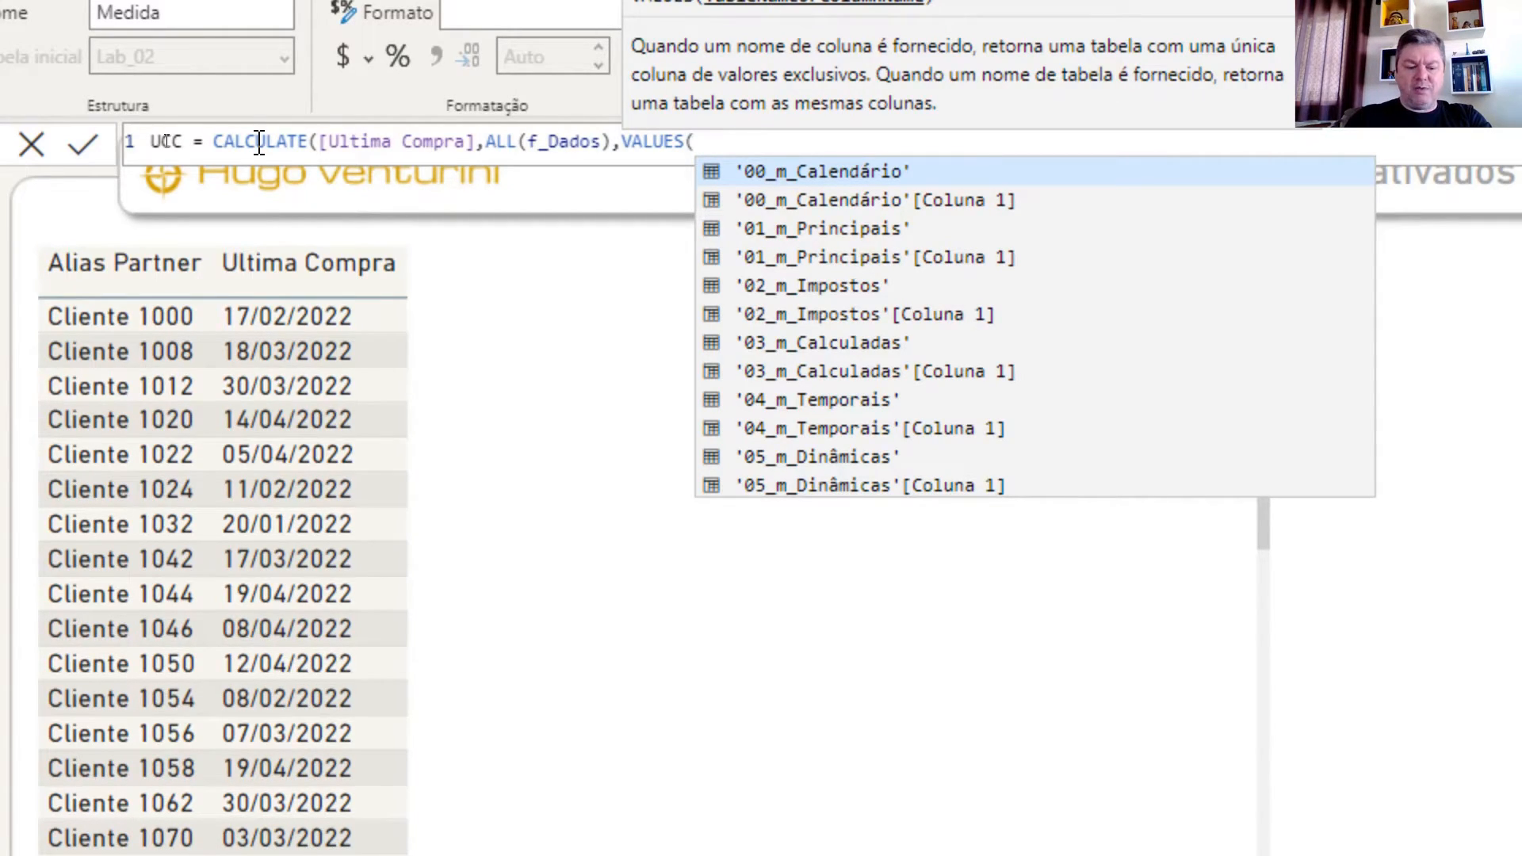
text(d_pe)
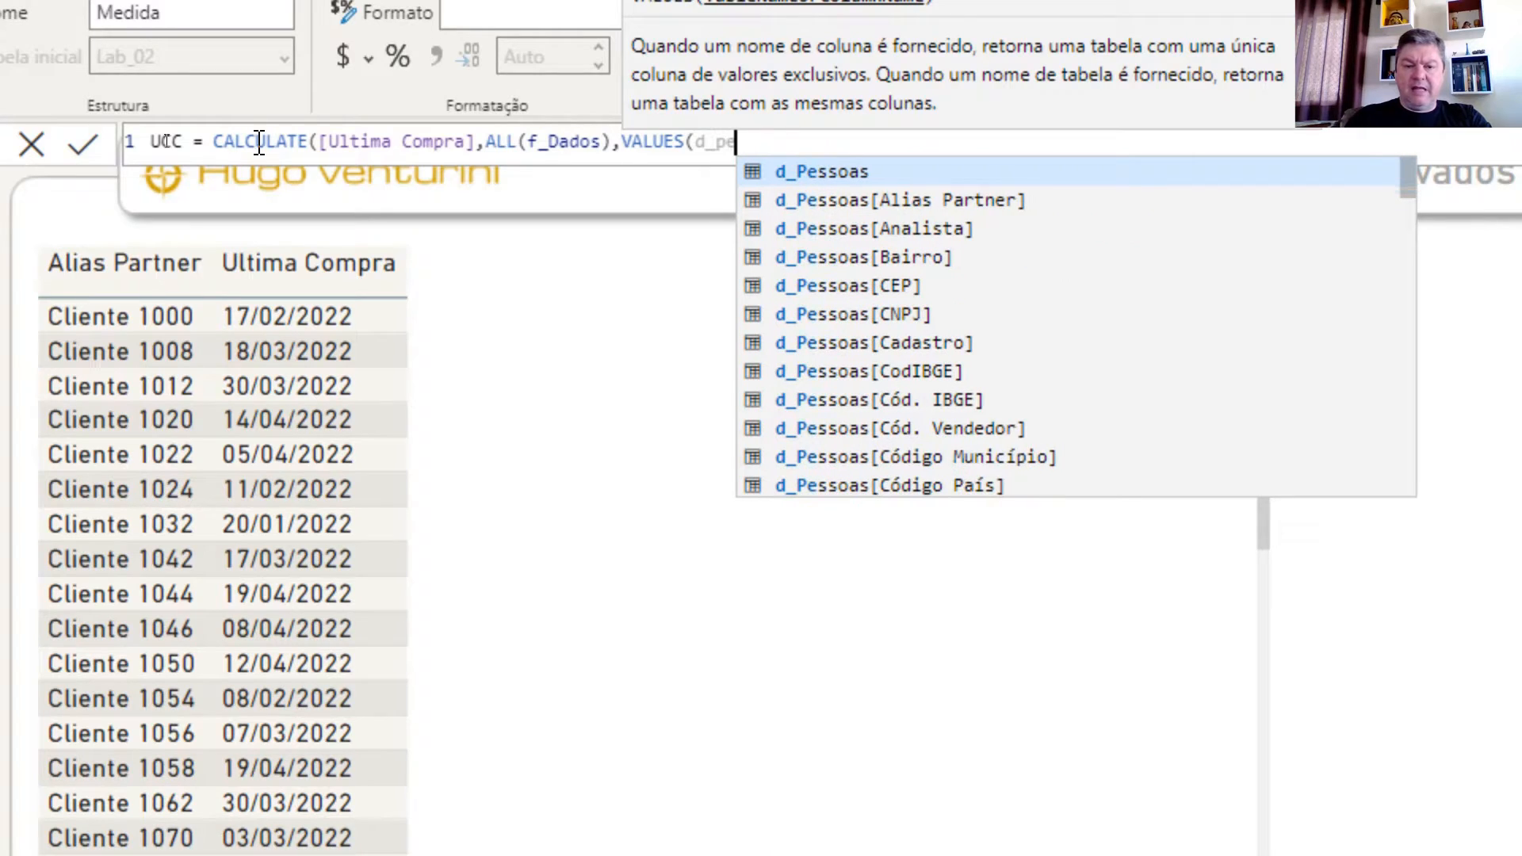
key(Down)
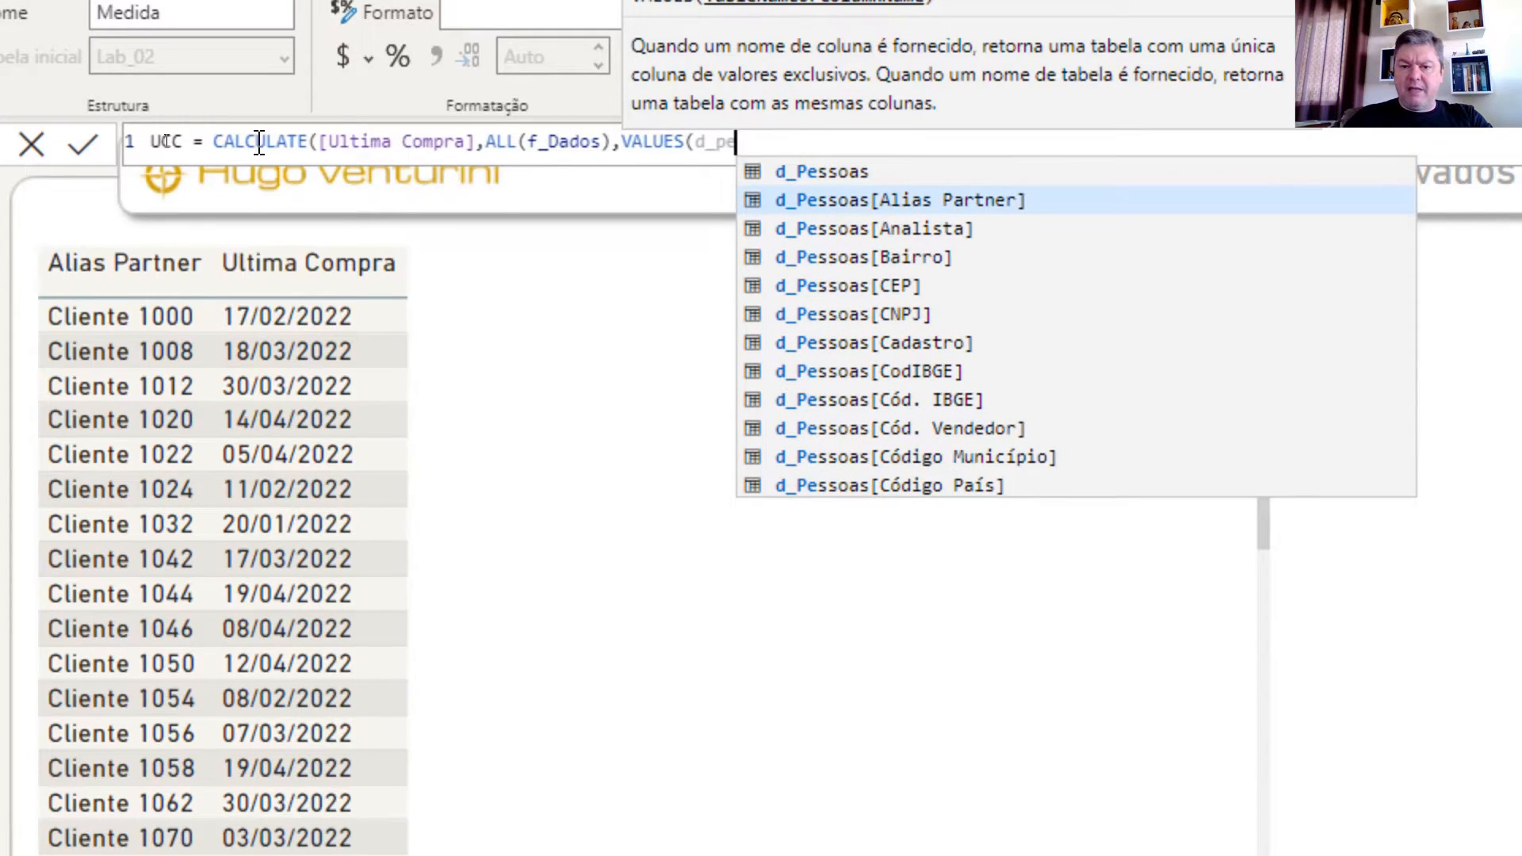
key(Tab)
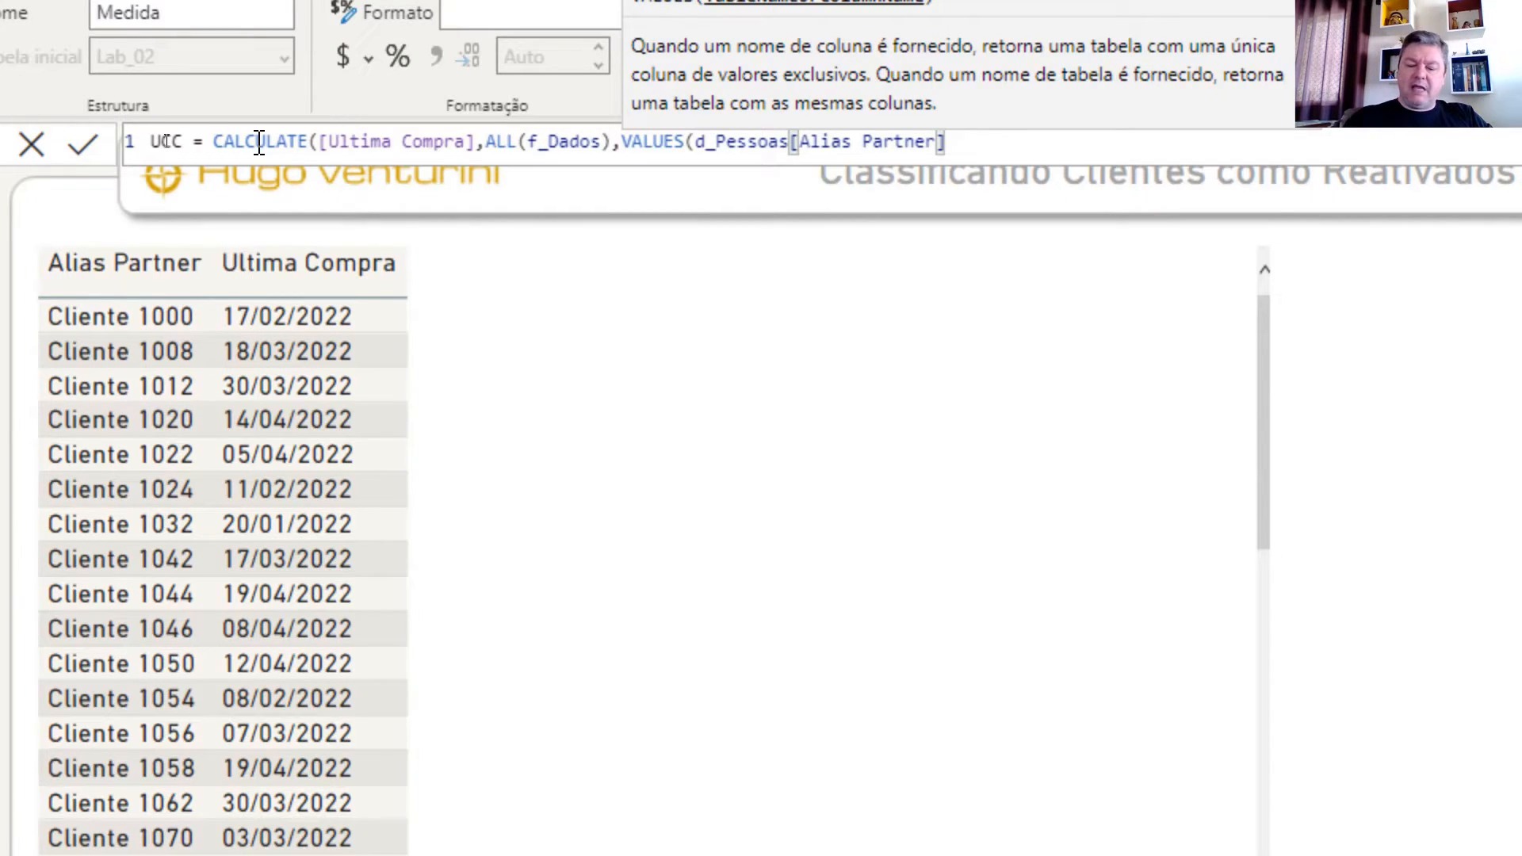
text())
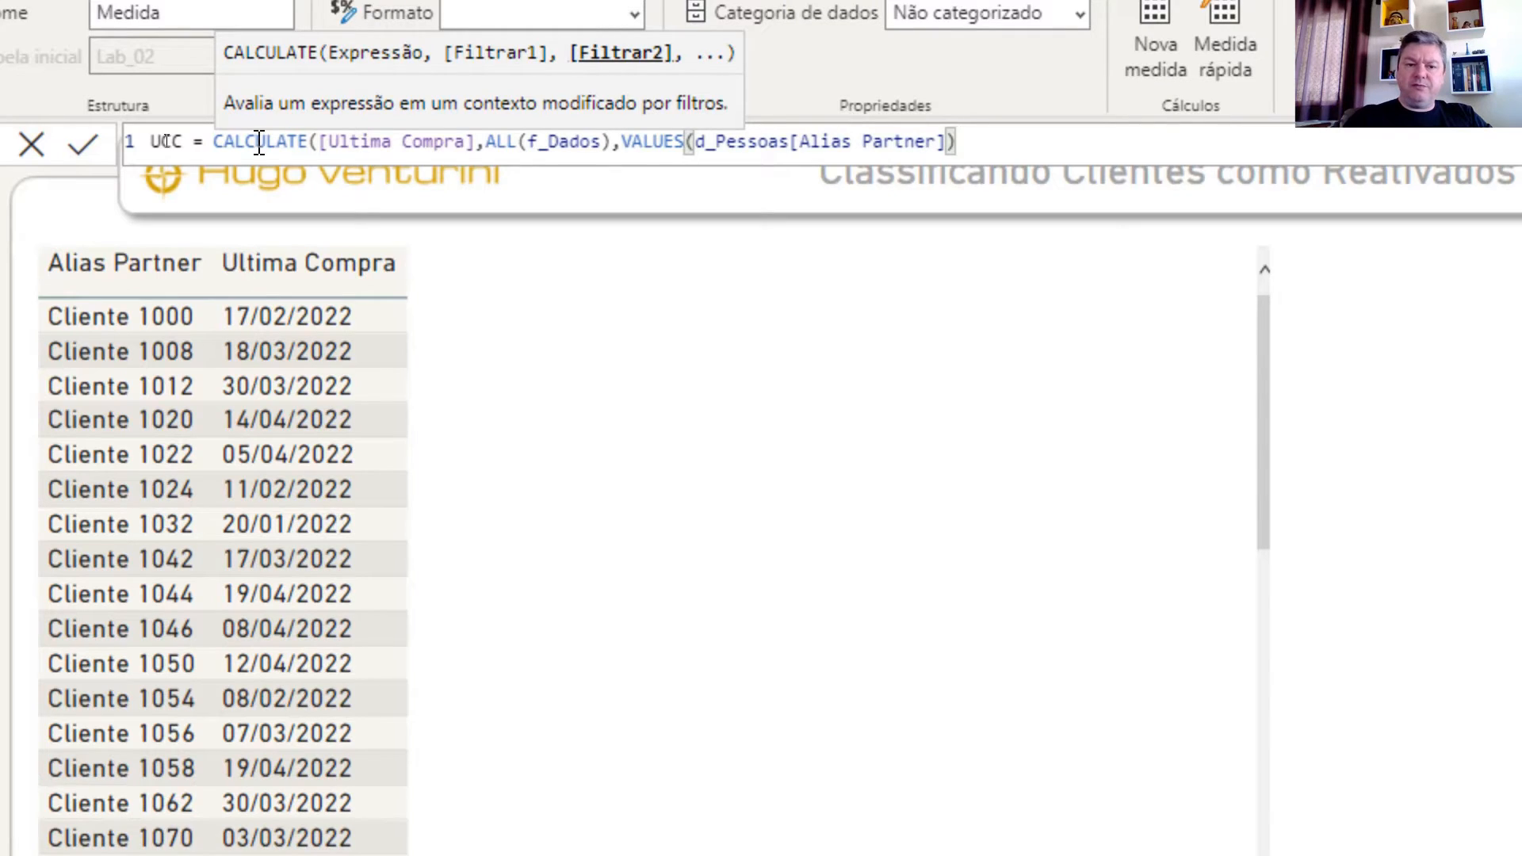
text())
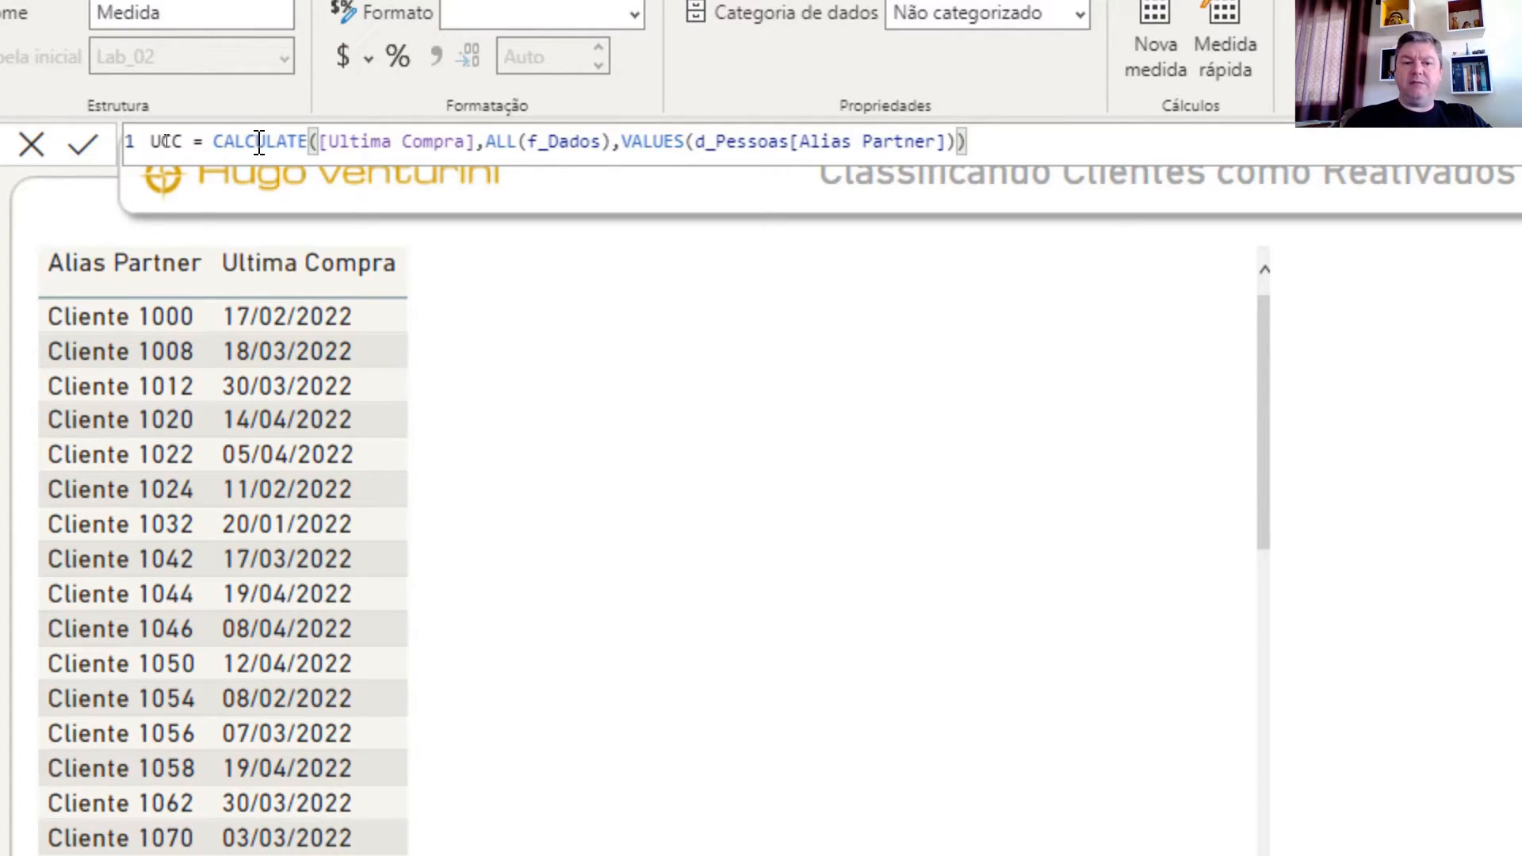
key(Return)
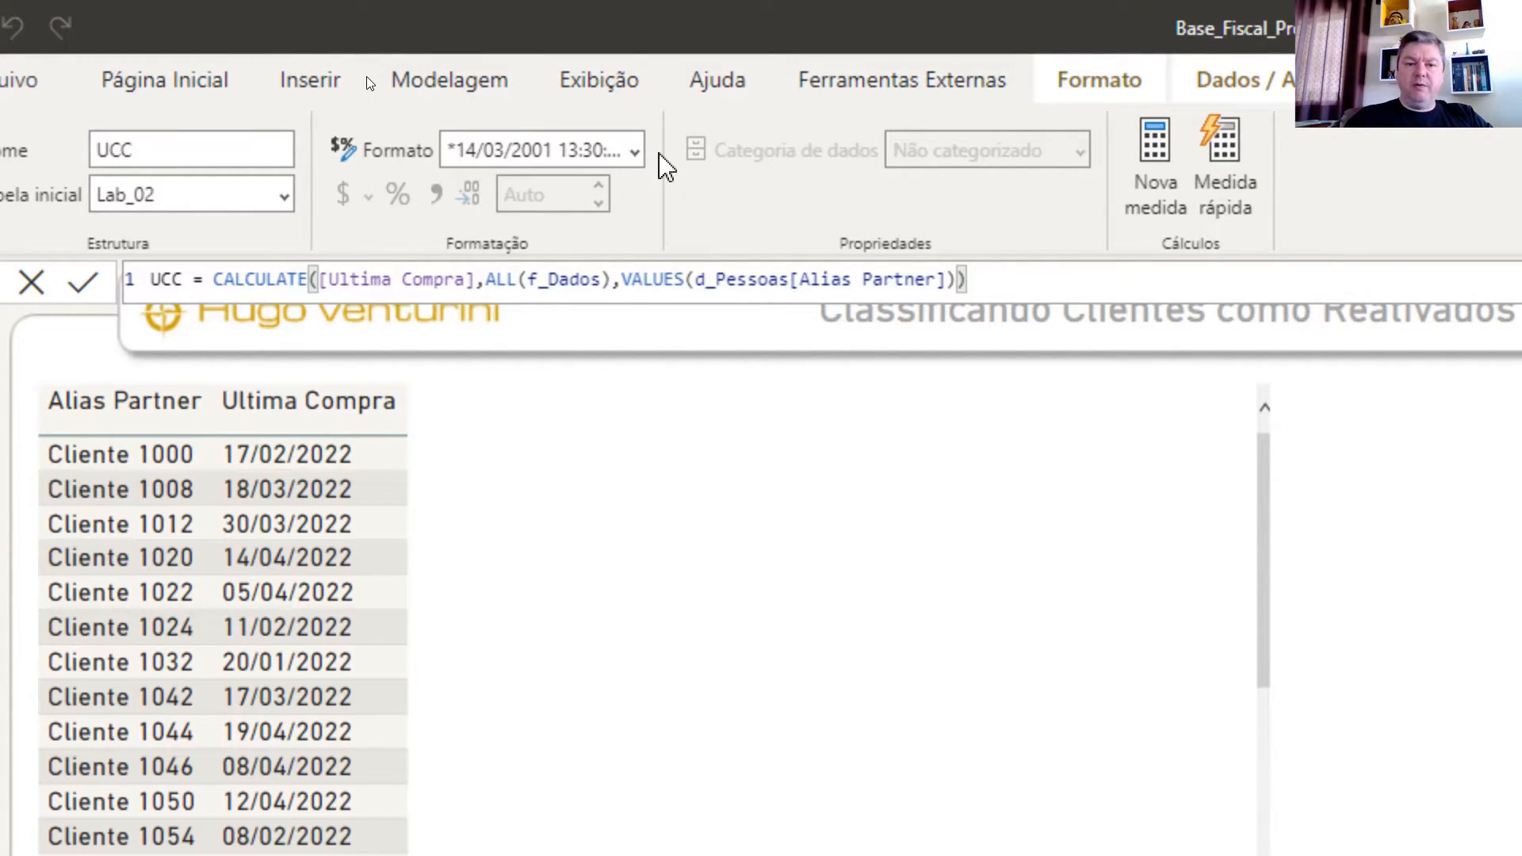
Format the UCC measure as Short Date and add it to the client table visual
click(637, 157)
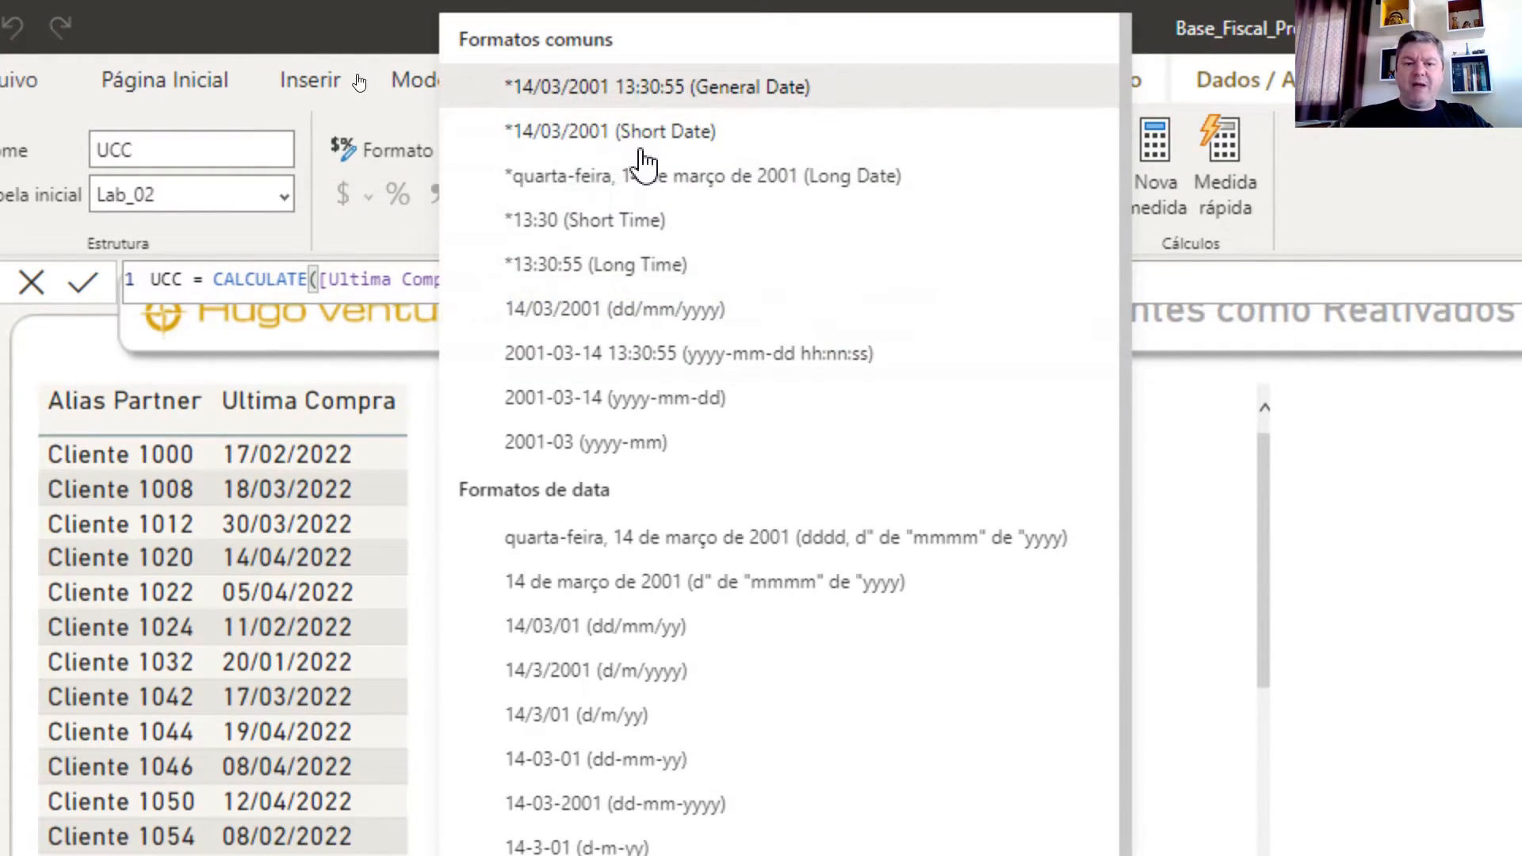
key(Escape)
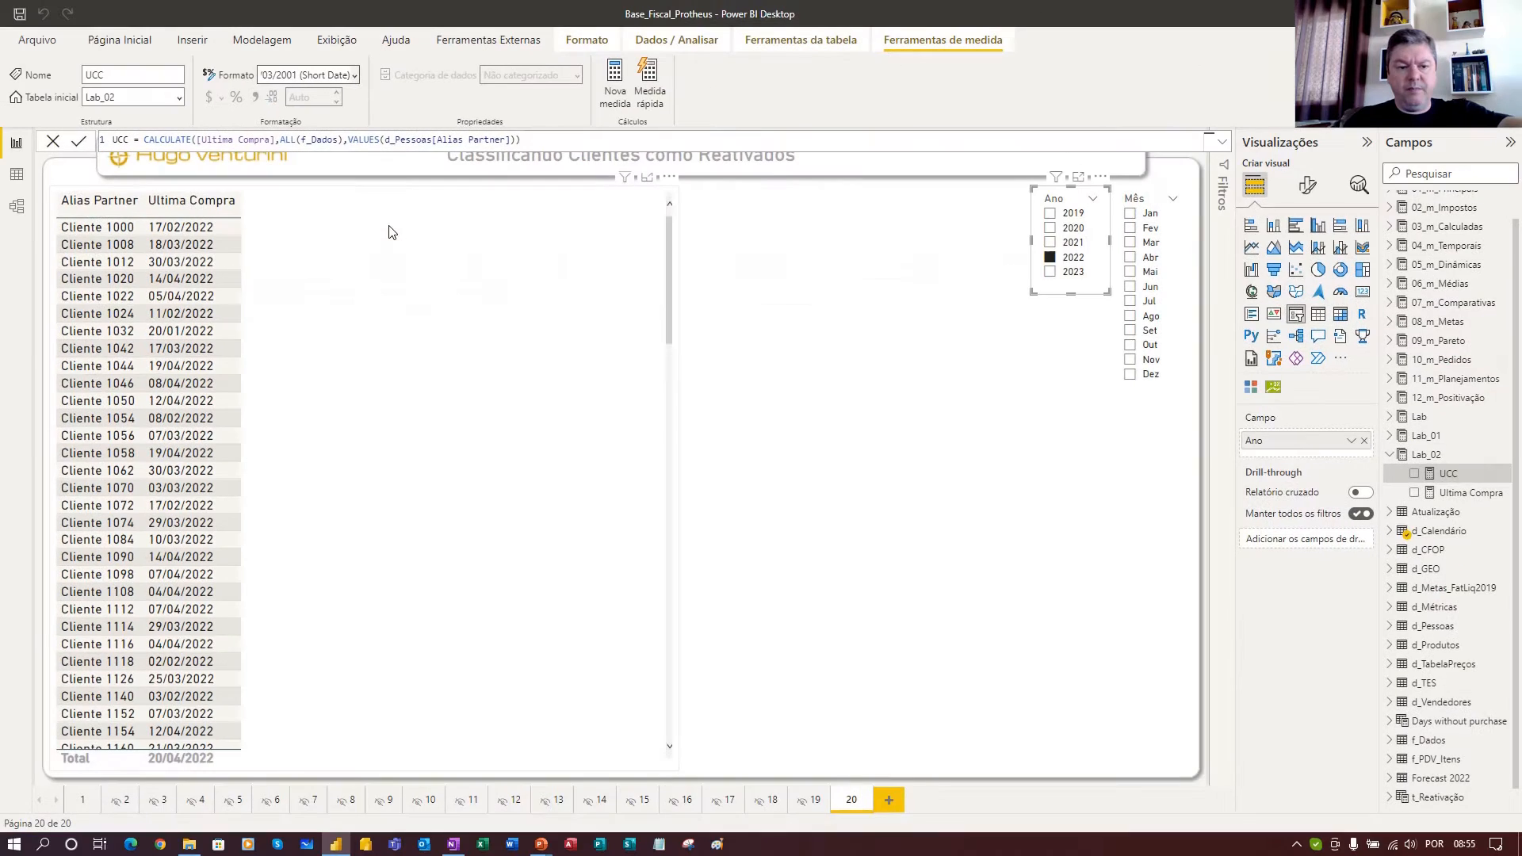
click(387, 230)
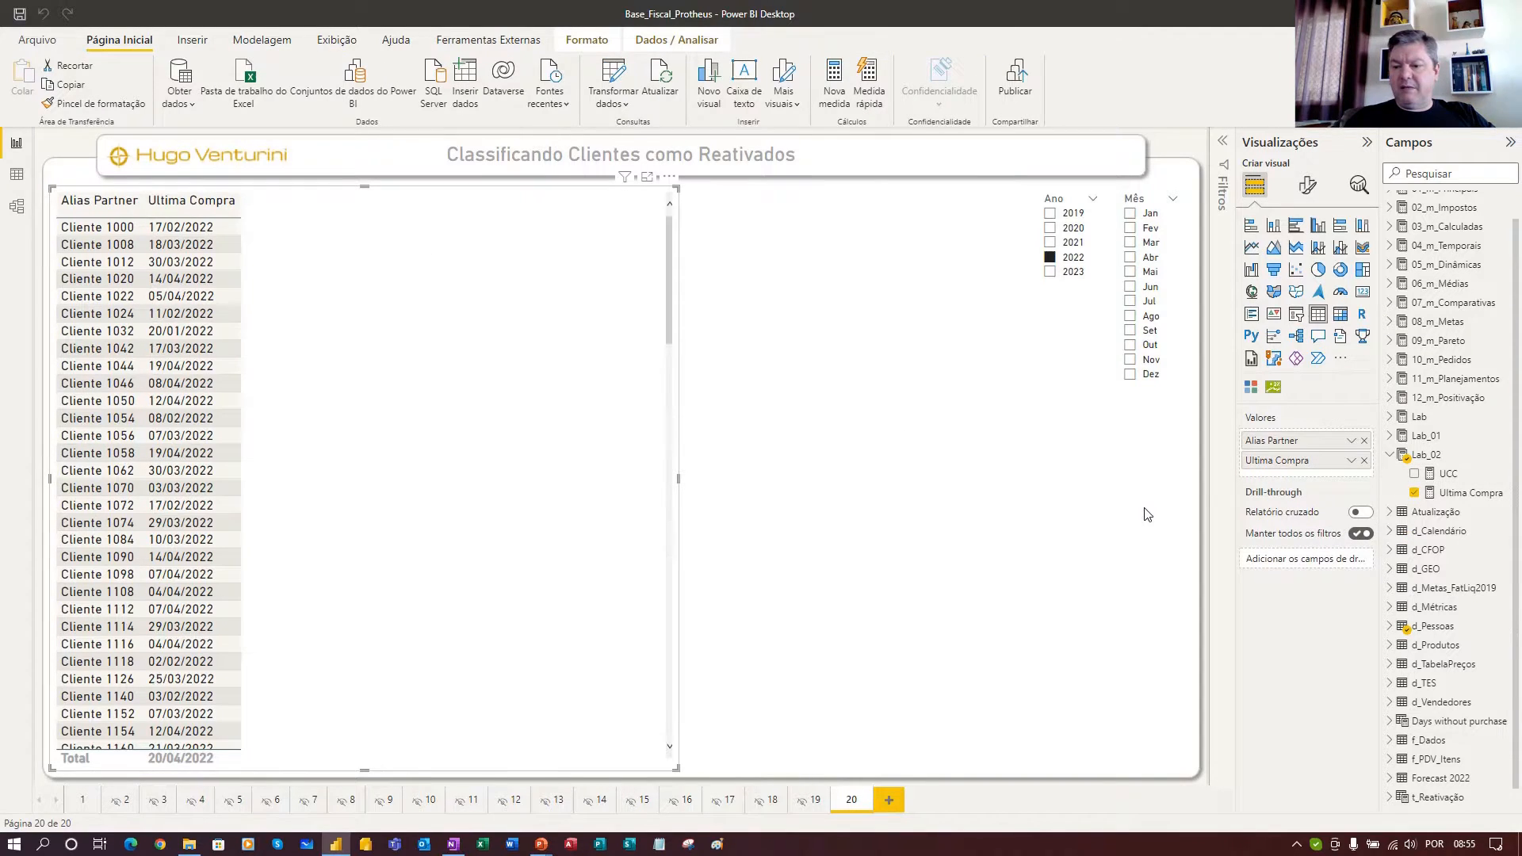
click(1414, 473)
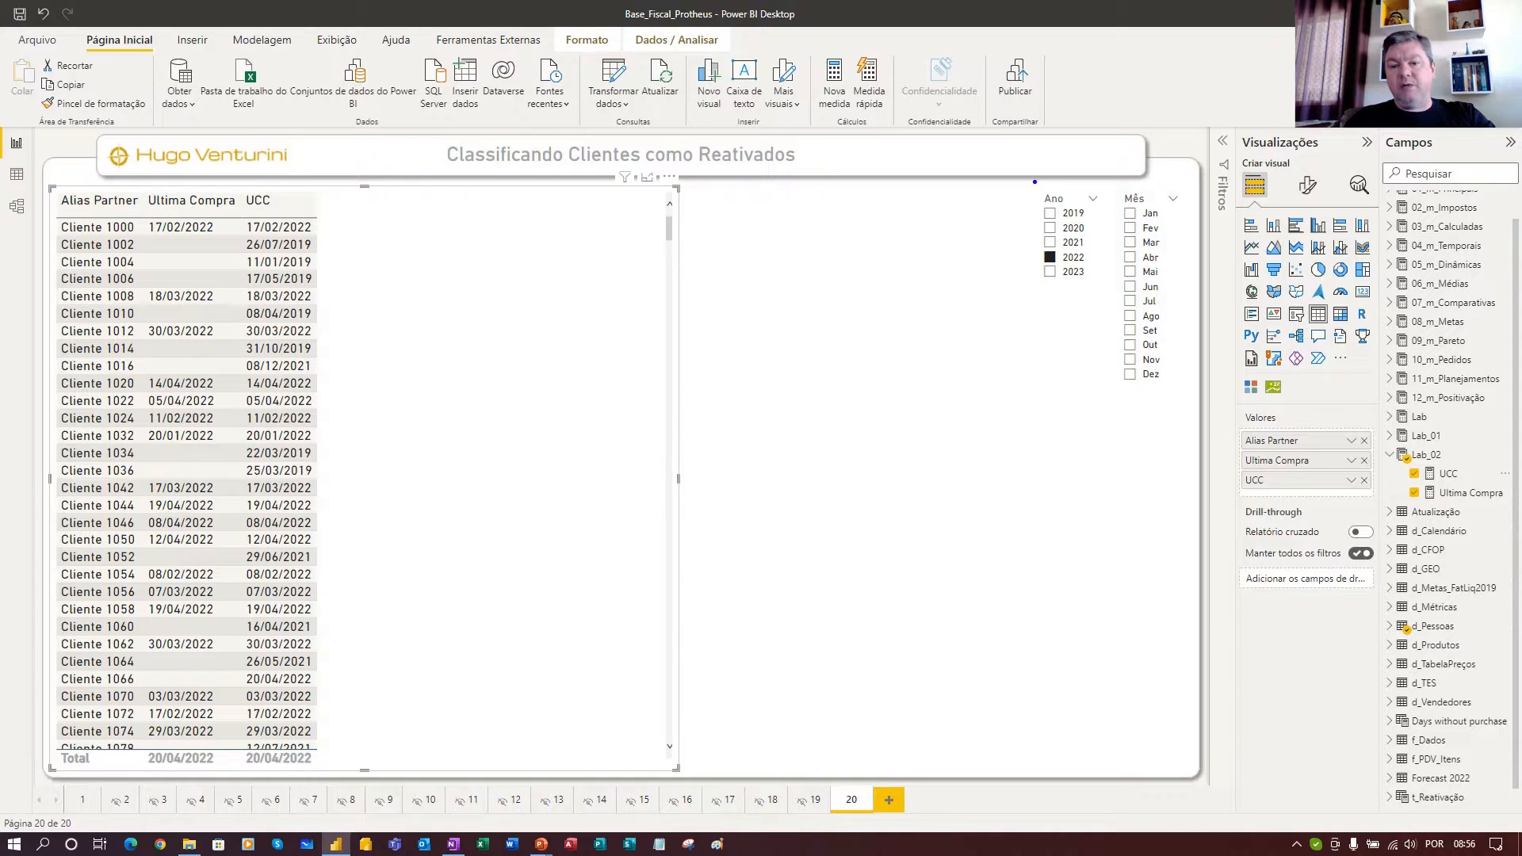
drag(1031, 182, 1108, 298)
mouse_move(1004, 321)
mouse_down()
mouse_move(1036, 291)
mouse_move(962, 364)
mouse_up()
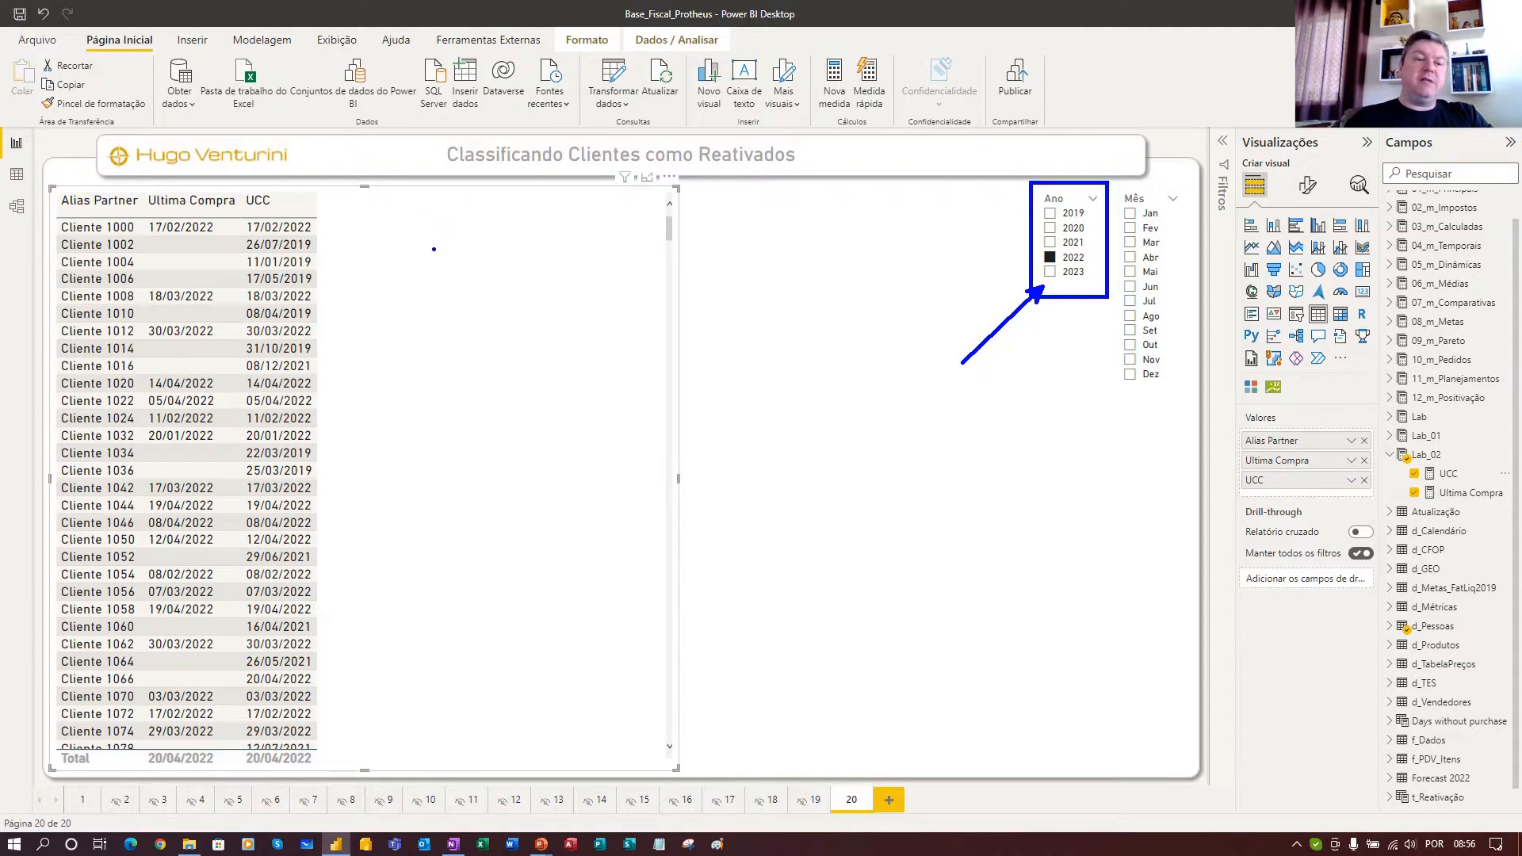
mouse_move(141, 233)
mouse_down()
mouse_move(228, 285)
mouse_move(190, 314)
mouse_move(219, 327)
mouse_move(167, 342)
mouse_move(225, 374)
mouse_up()
key(ctrl+z)
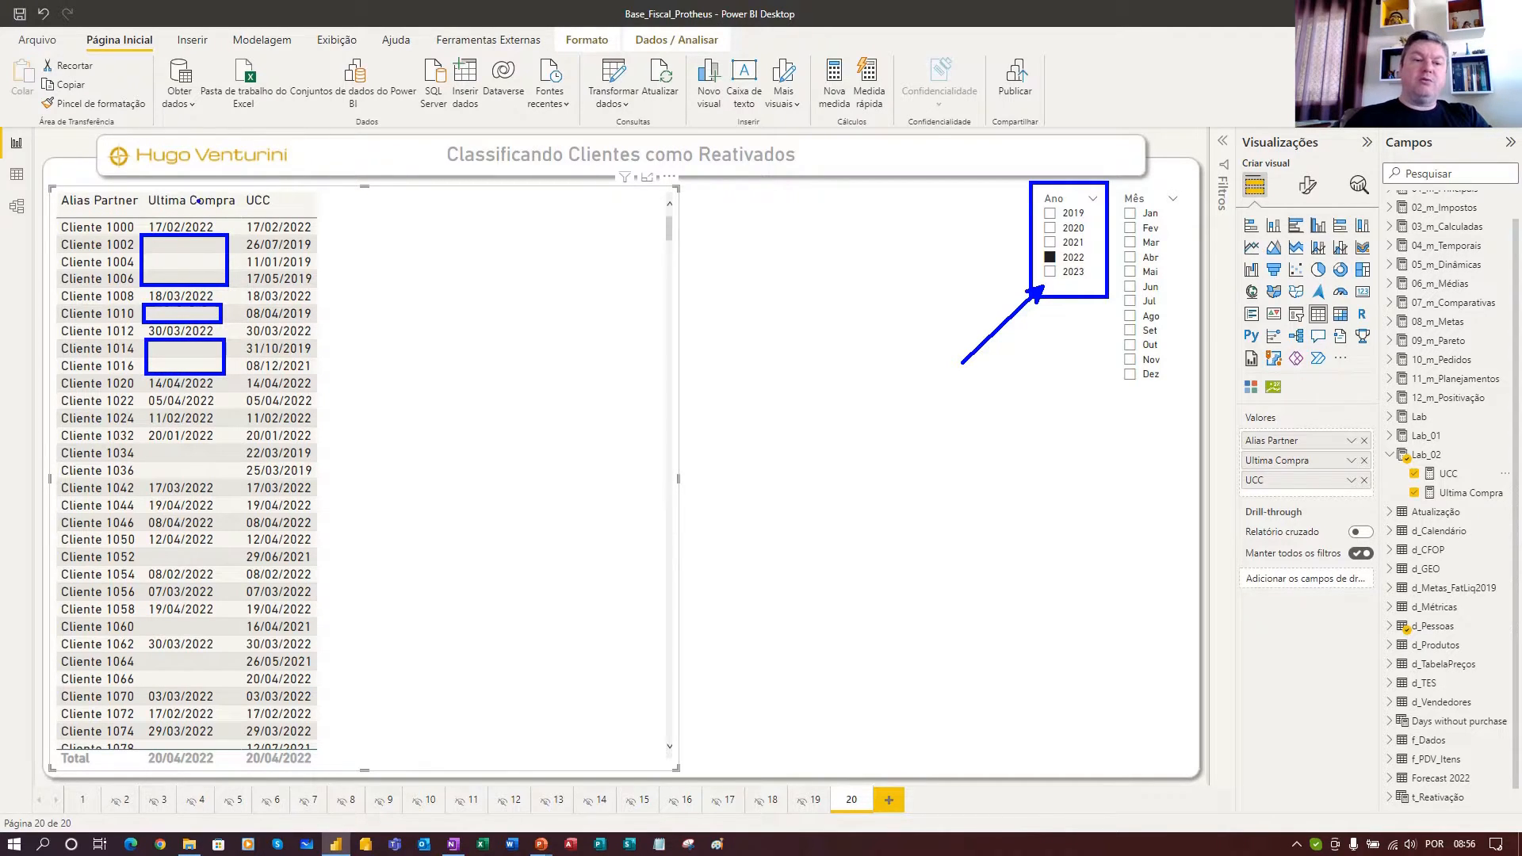
drag(191, 192, 191, 139)
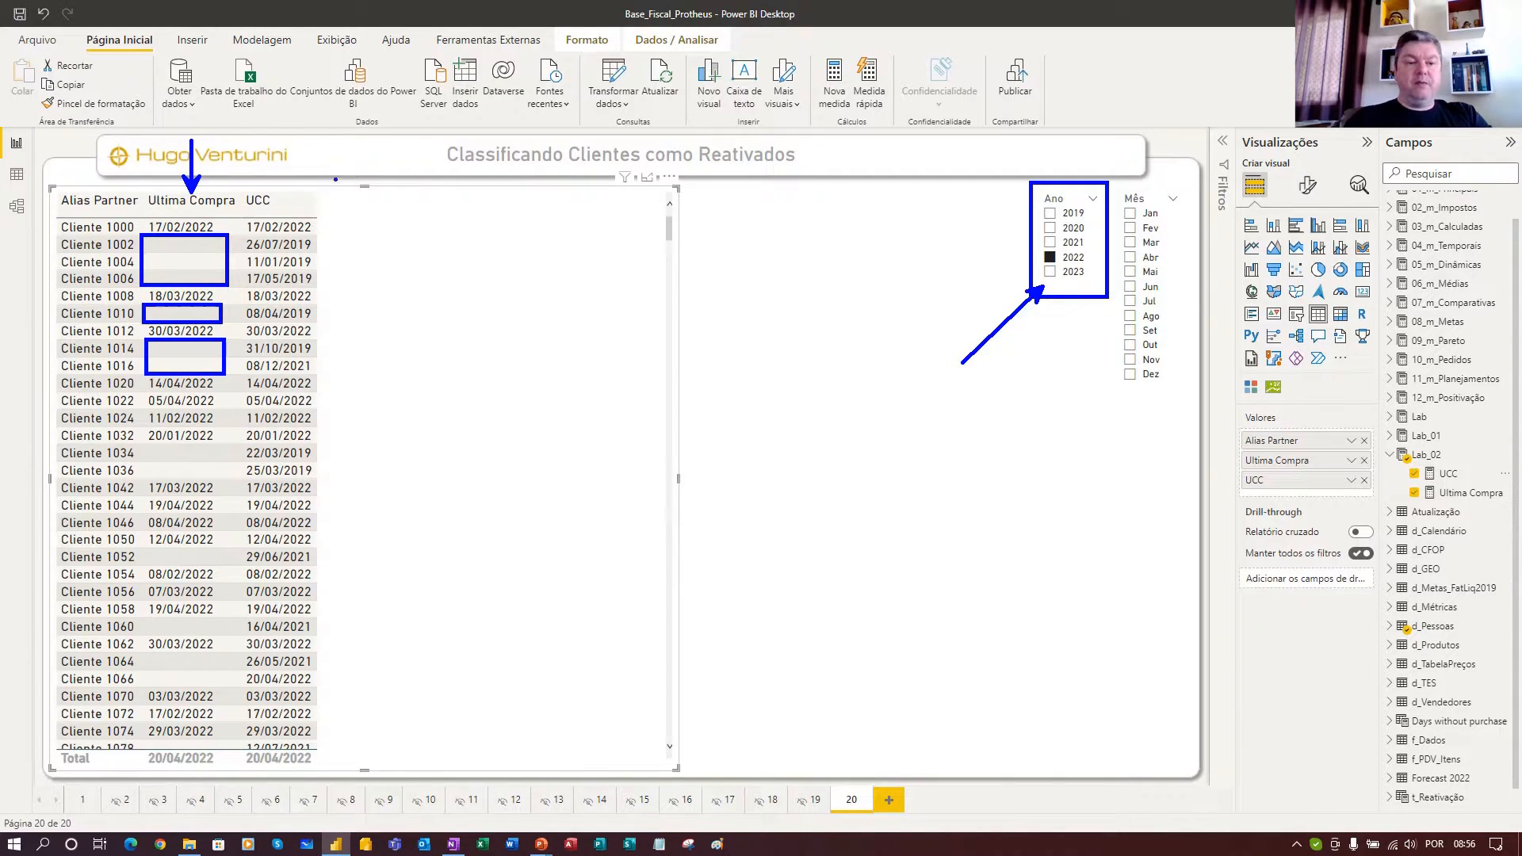
drag(324, 228, 391, 227)
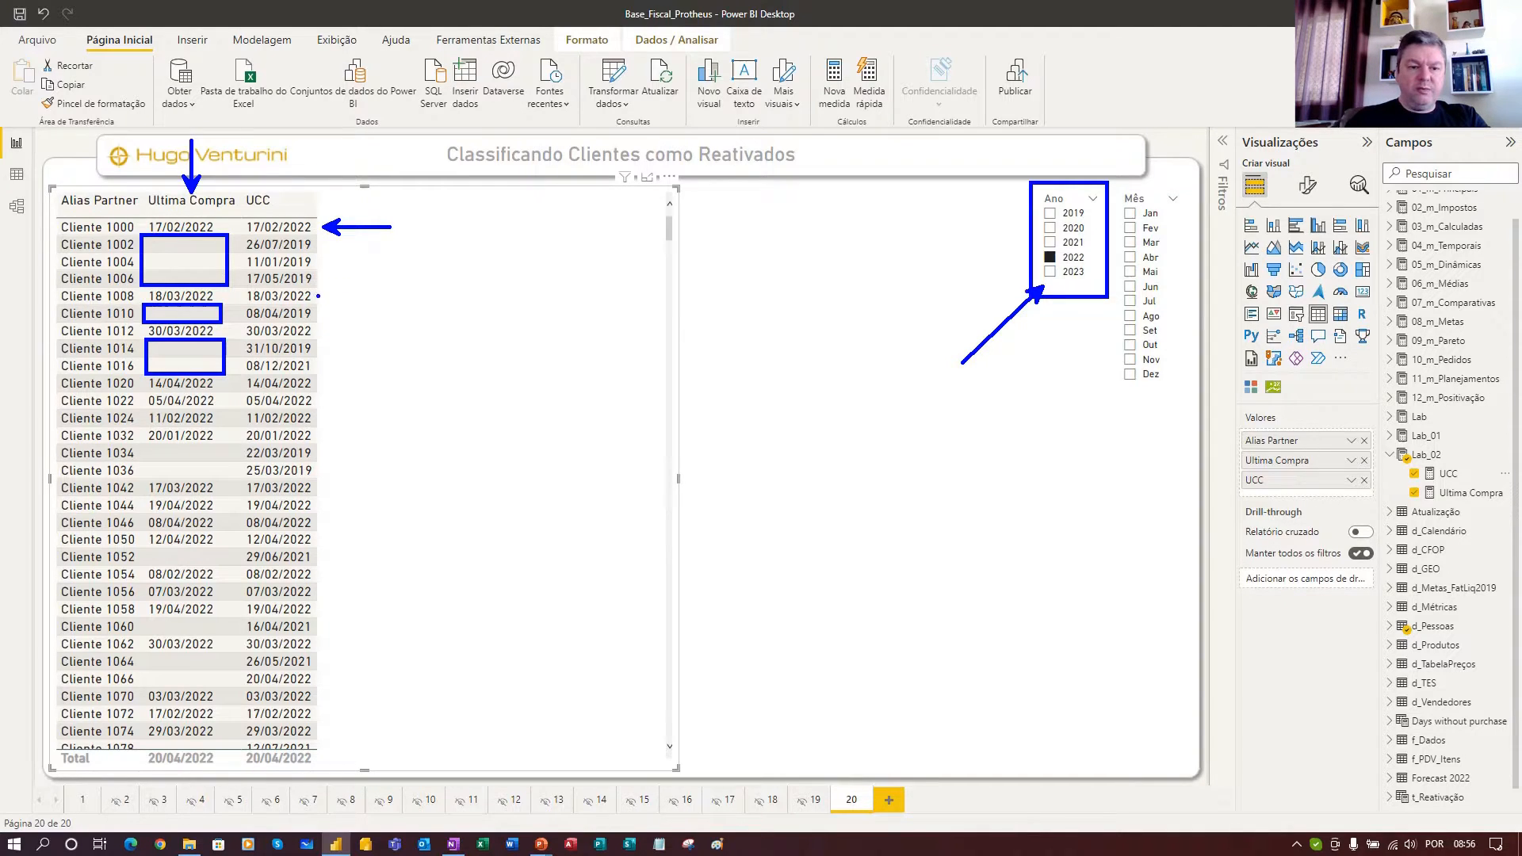
drag(320, 296, 371, 296)
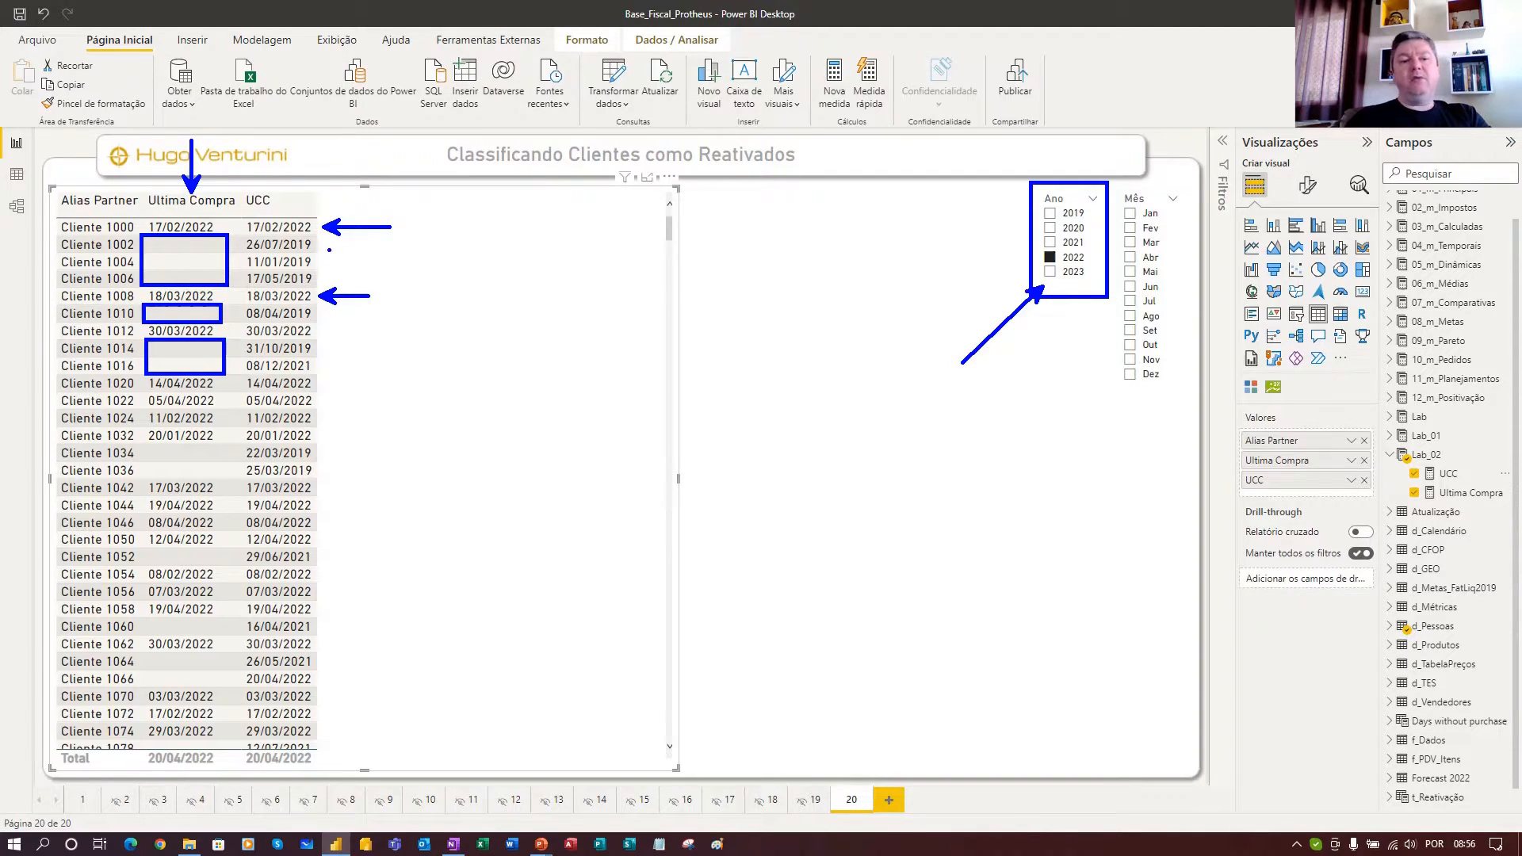
key(super+space)
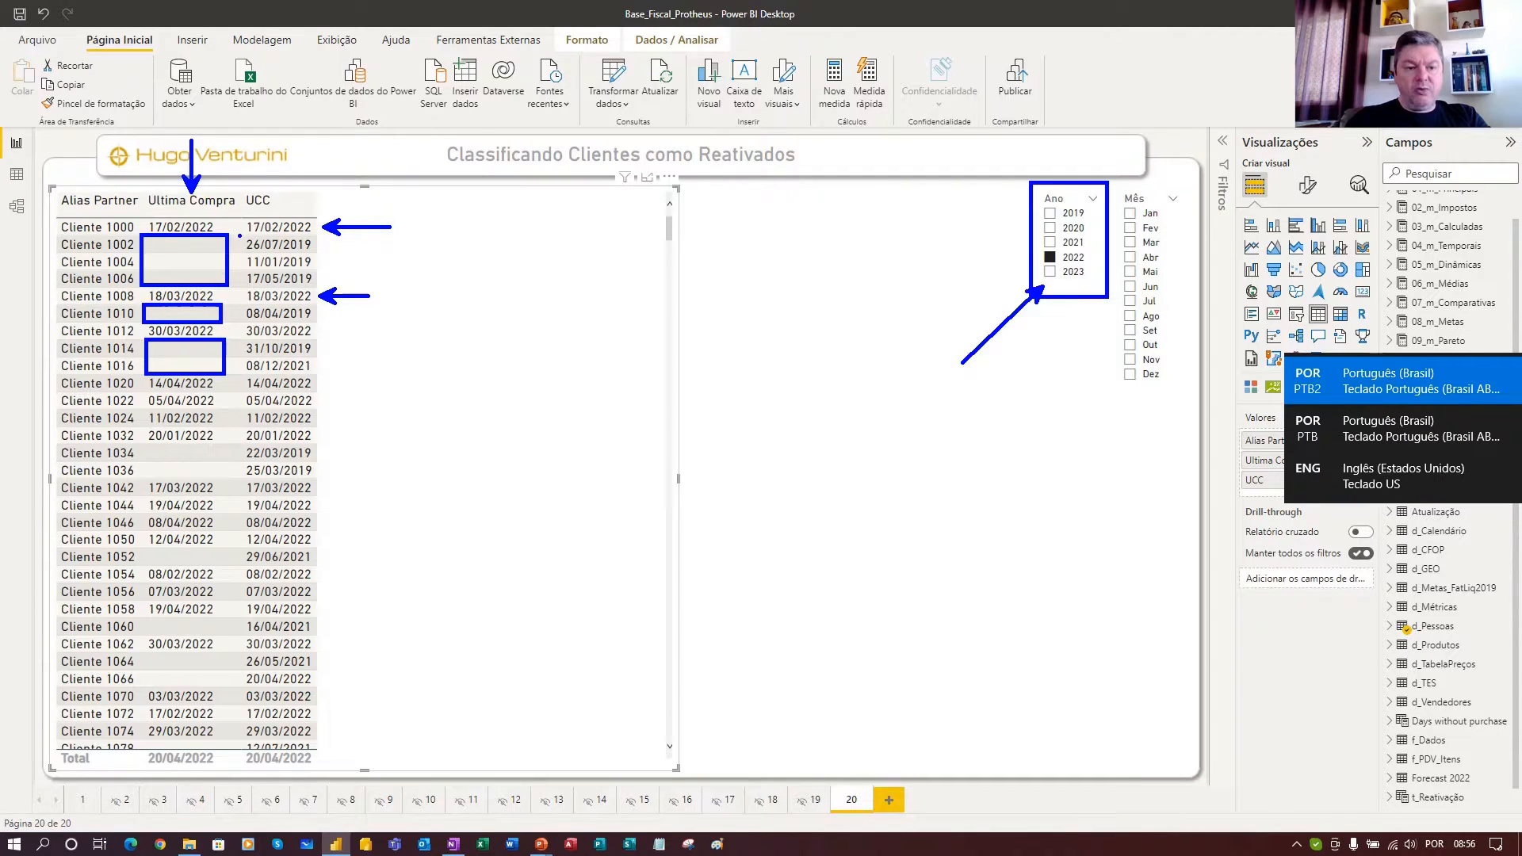
drag(239, 234, 317, 288)
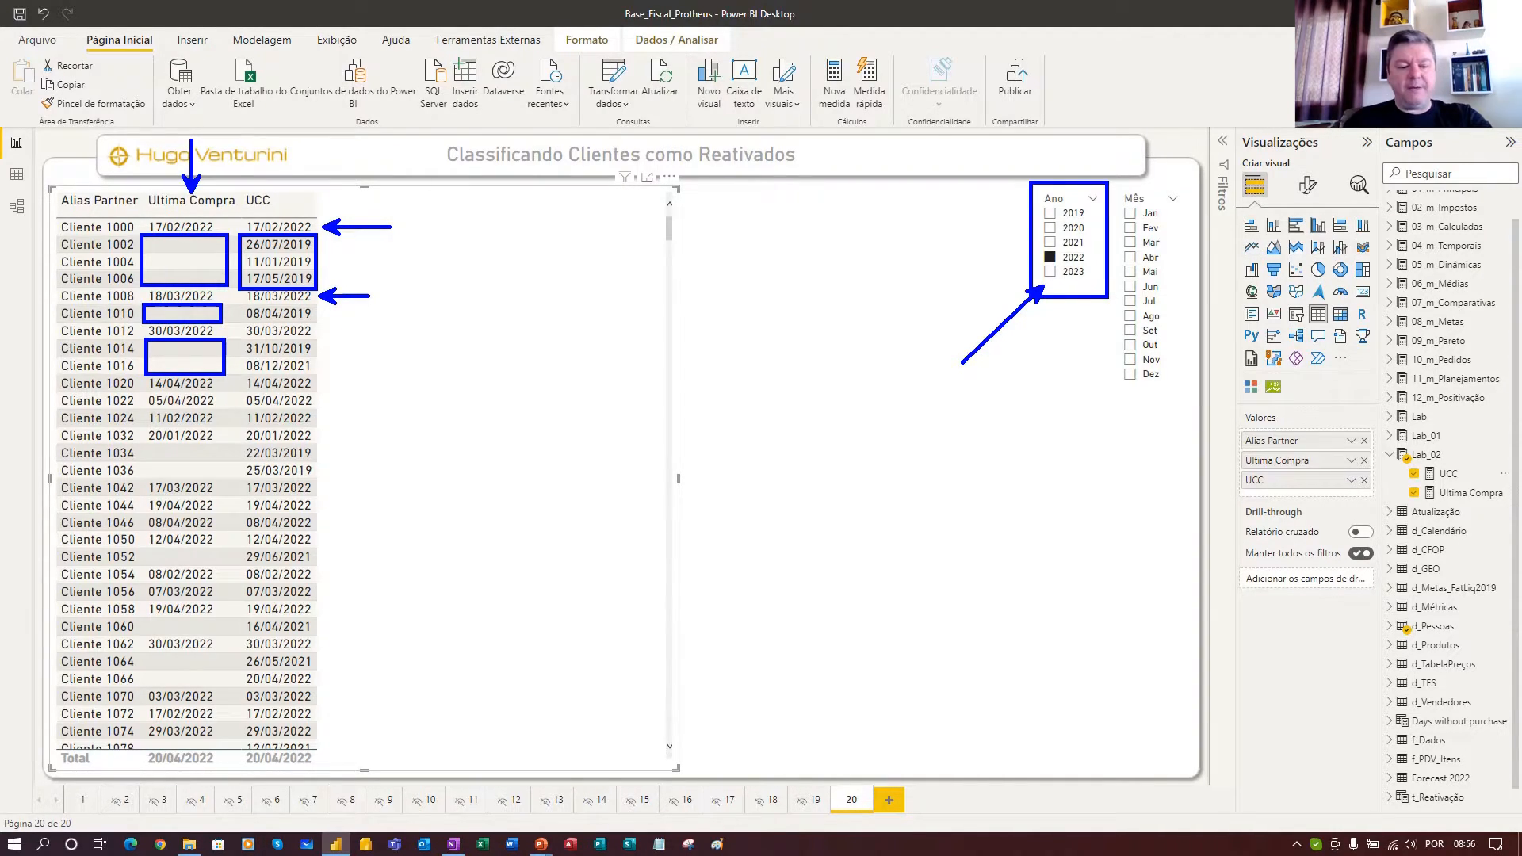
key(Escape)
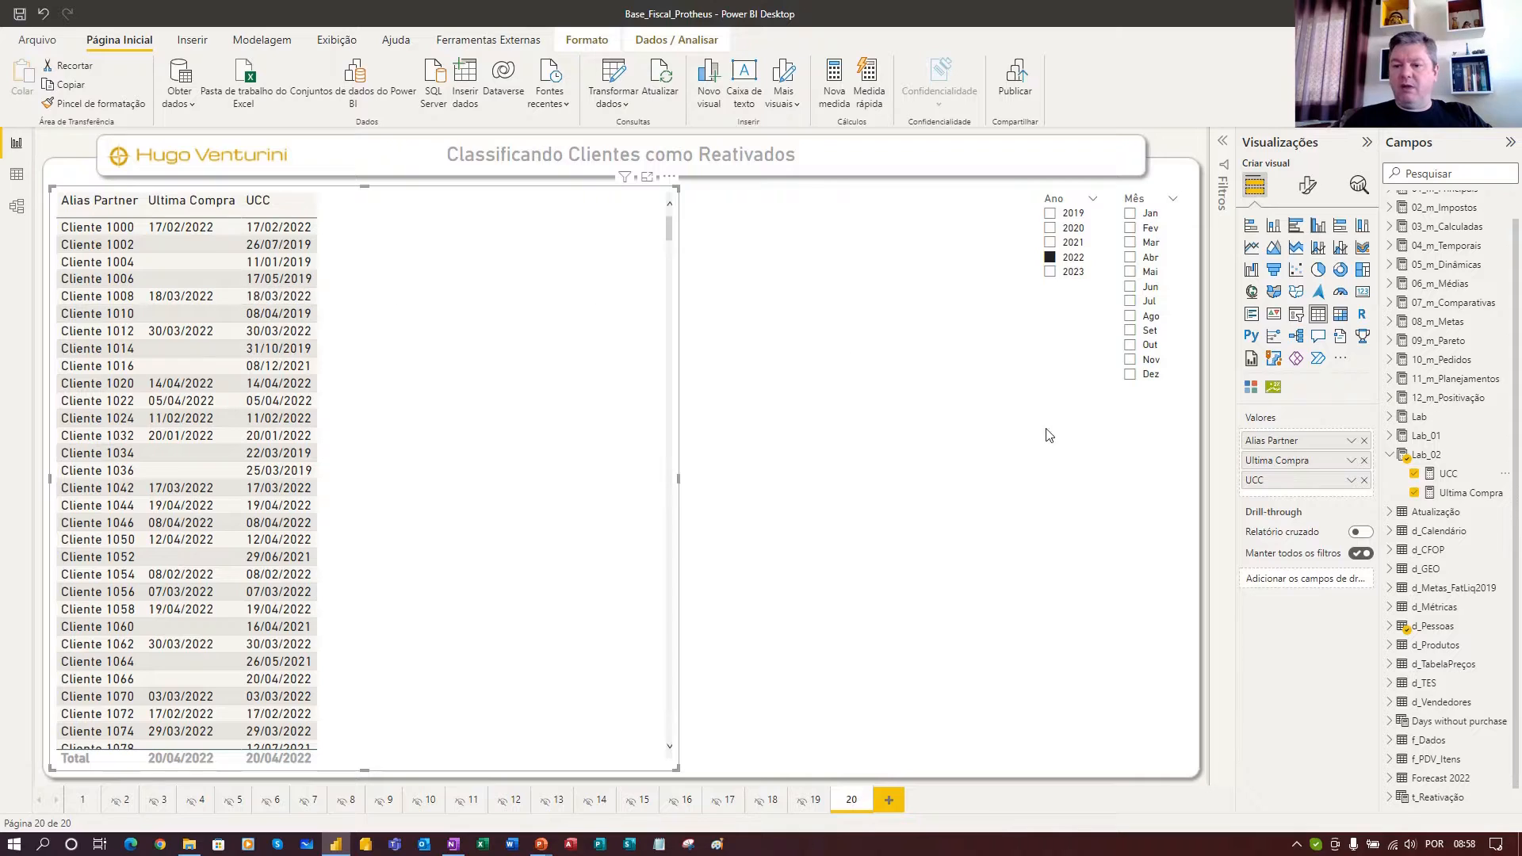
Create another new measure in the Lab_02 table and name it PenCompra
mouse_move(1430, 462)
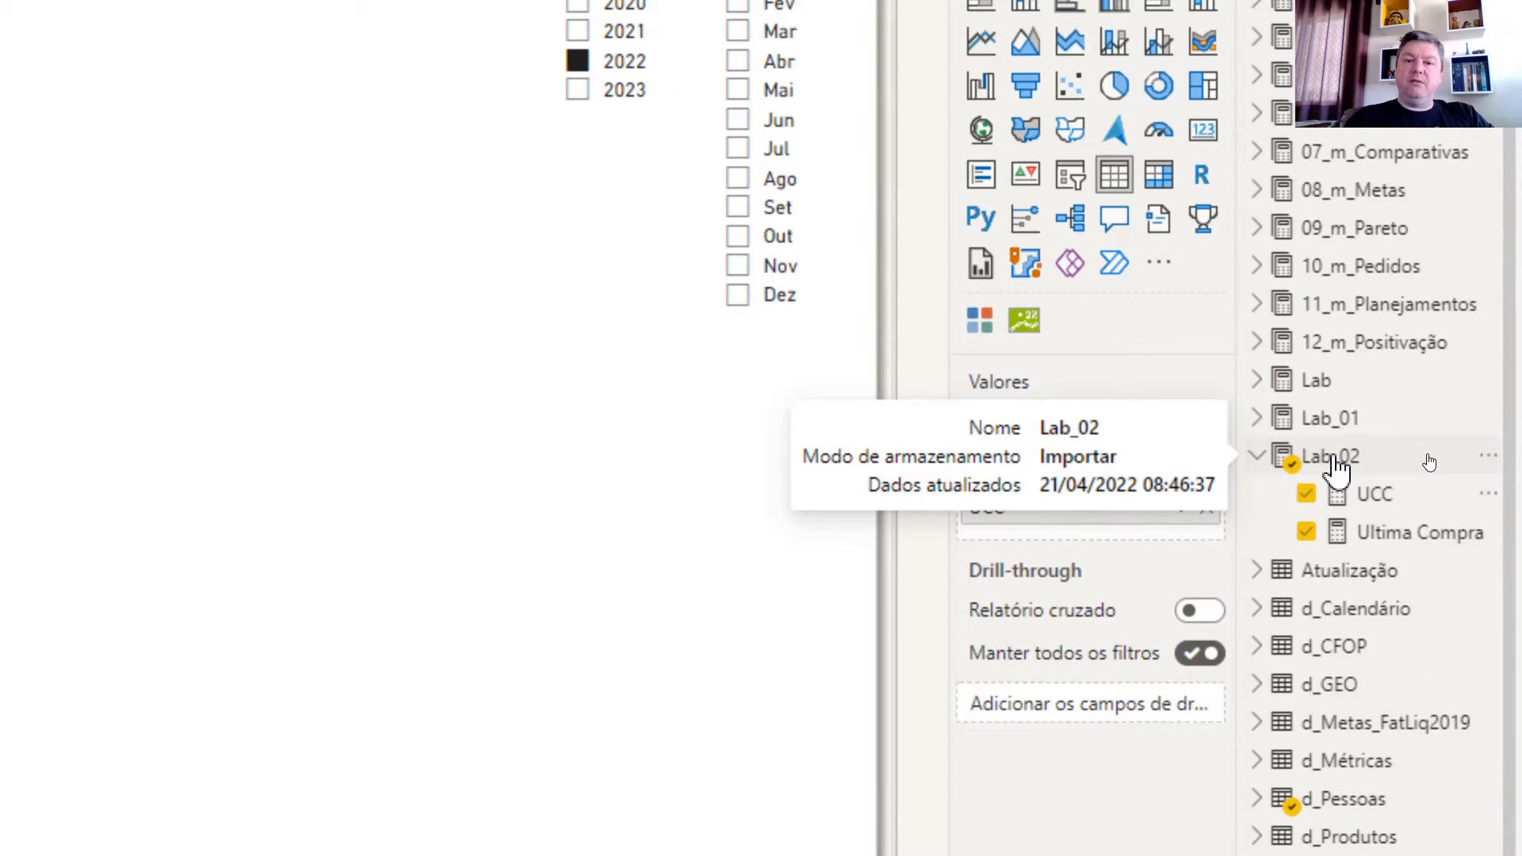
right_click(1338, 464)
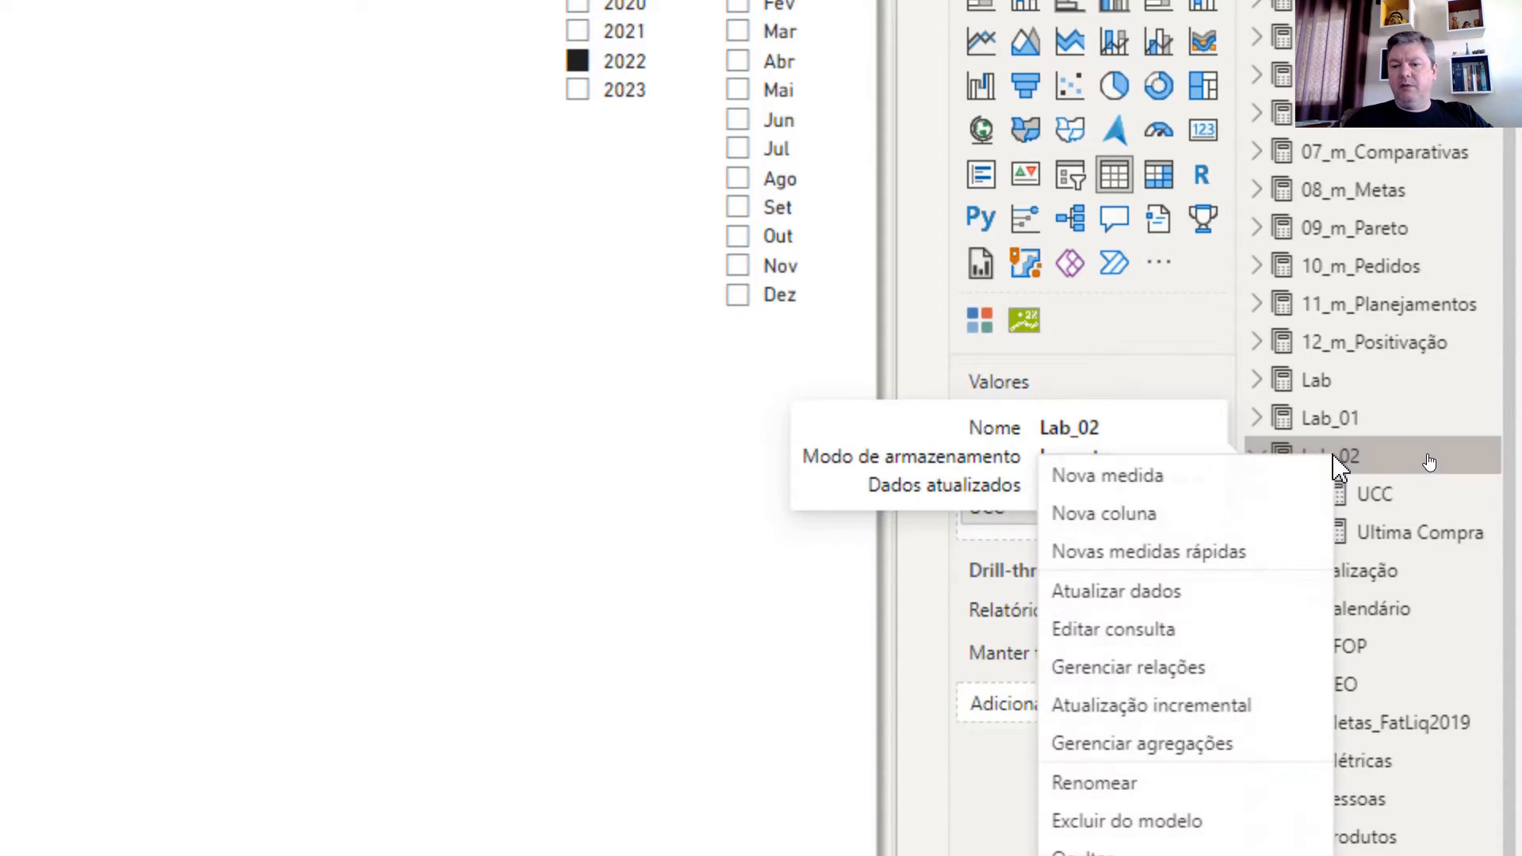
click(1188, 482)
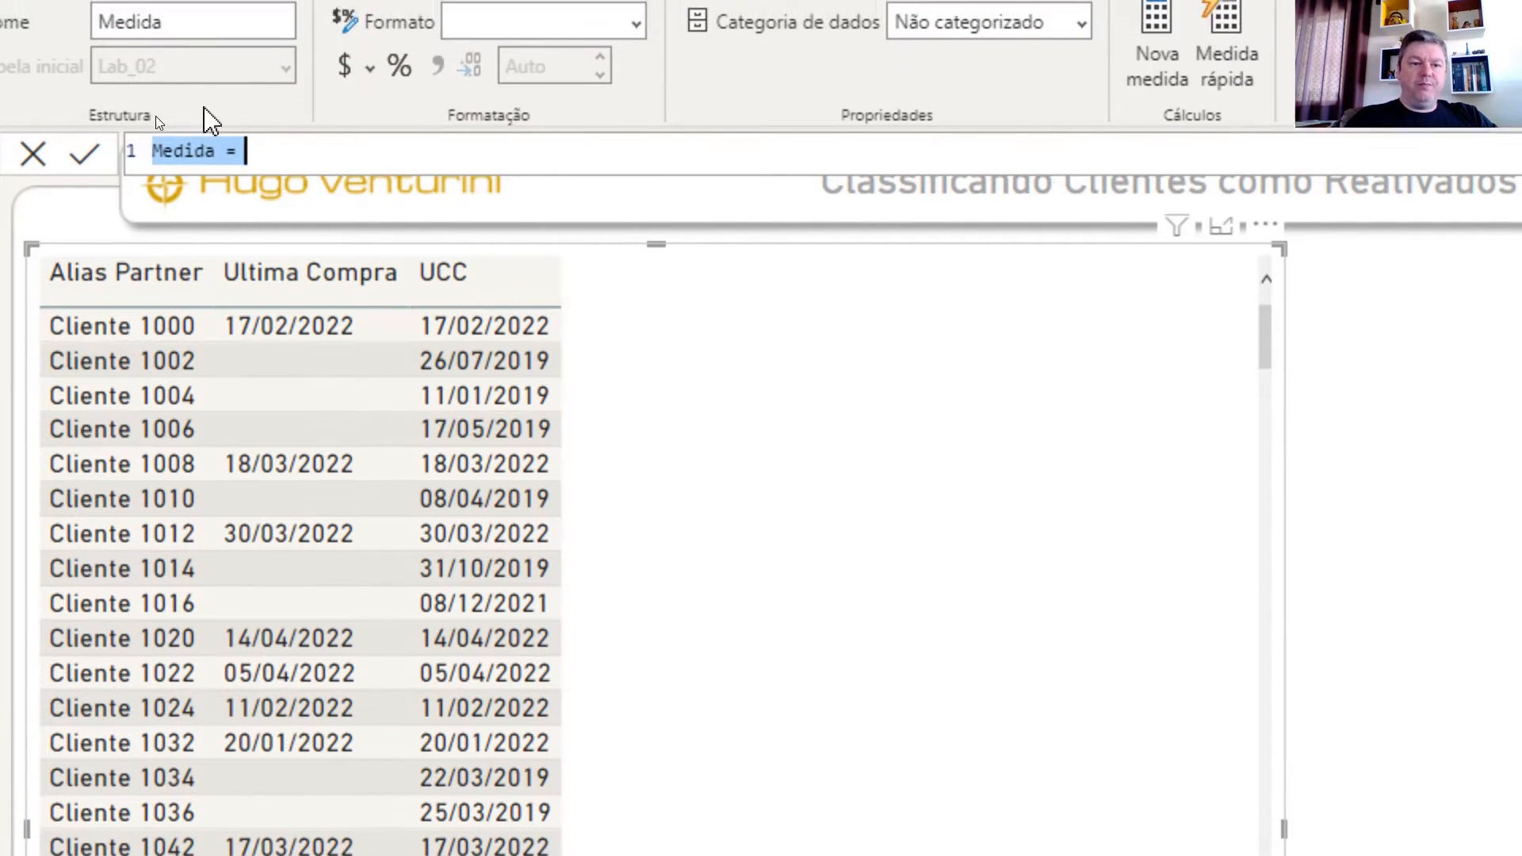
double_click(202, 152)
text(Pe)
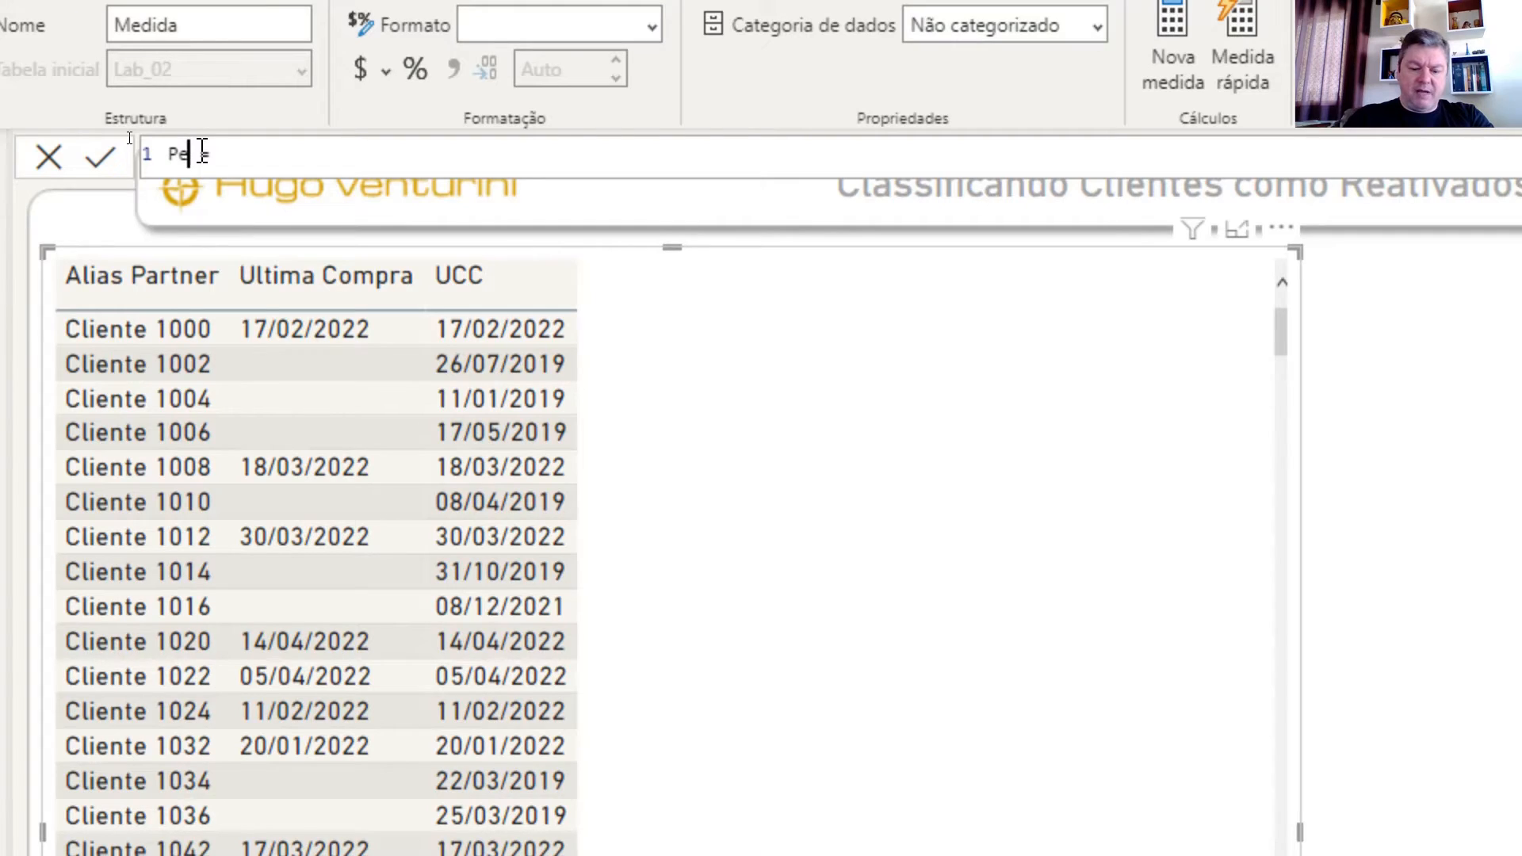
text(r)
text(Comp)
text(ra)
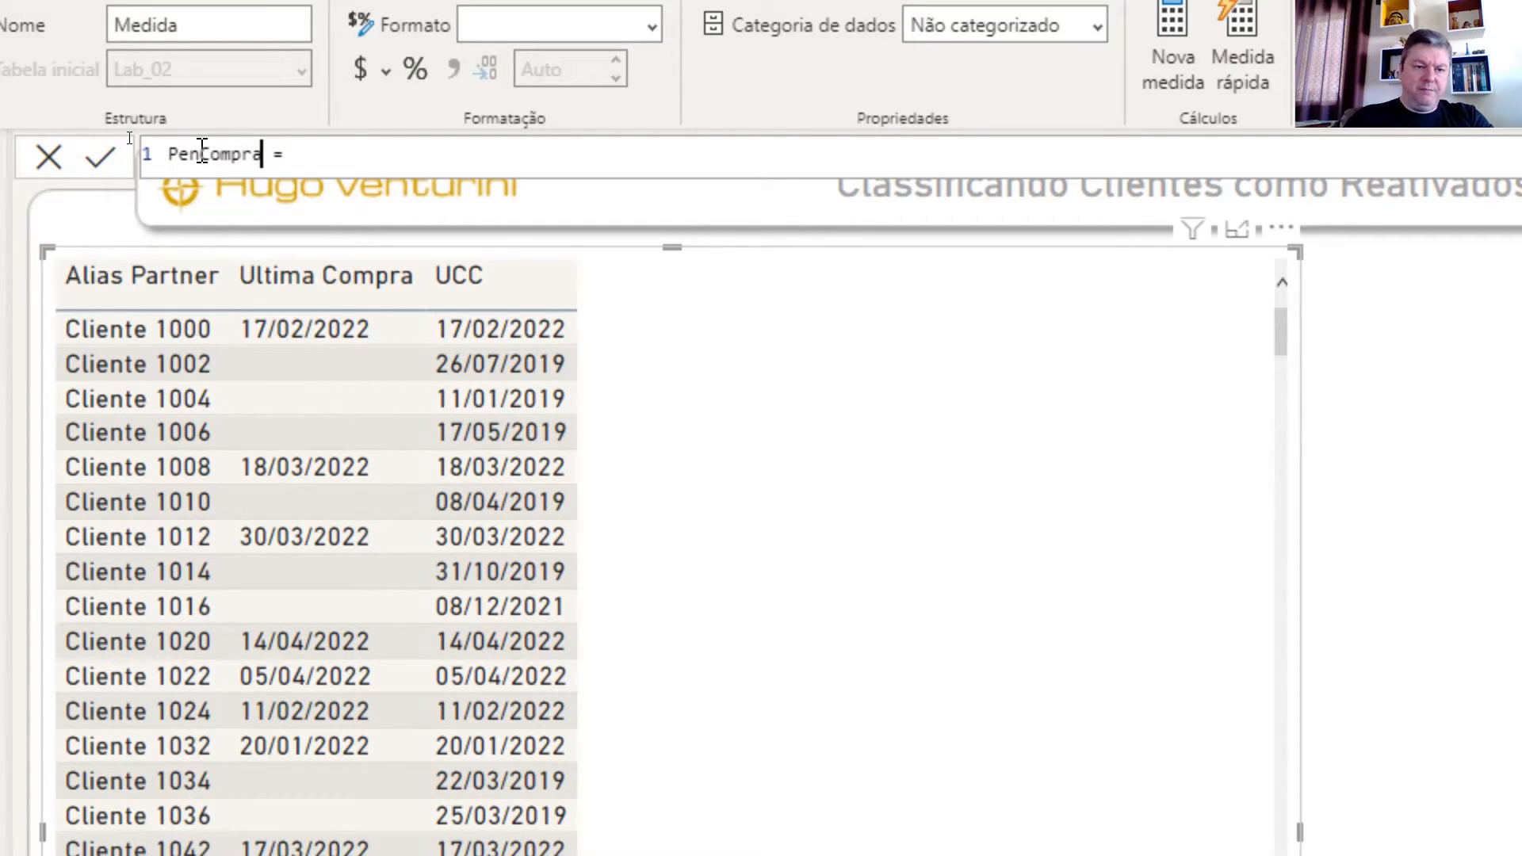
Begin the PenCompra formula with CALCULATE, using [Ultima Compra] as its expression
text(c)
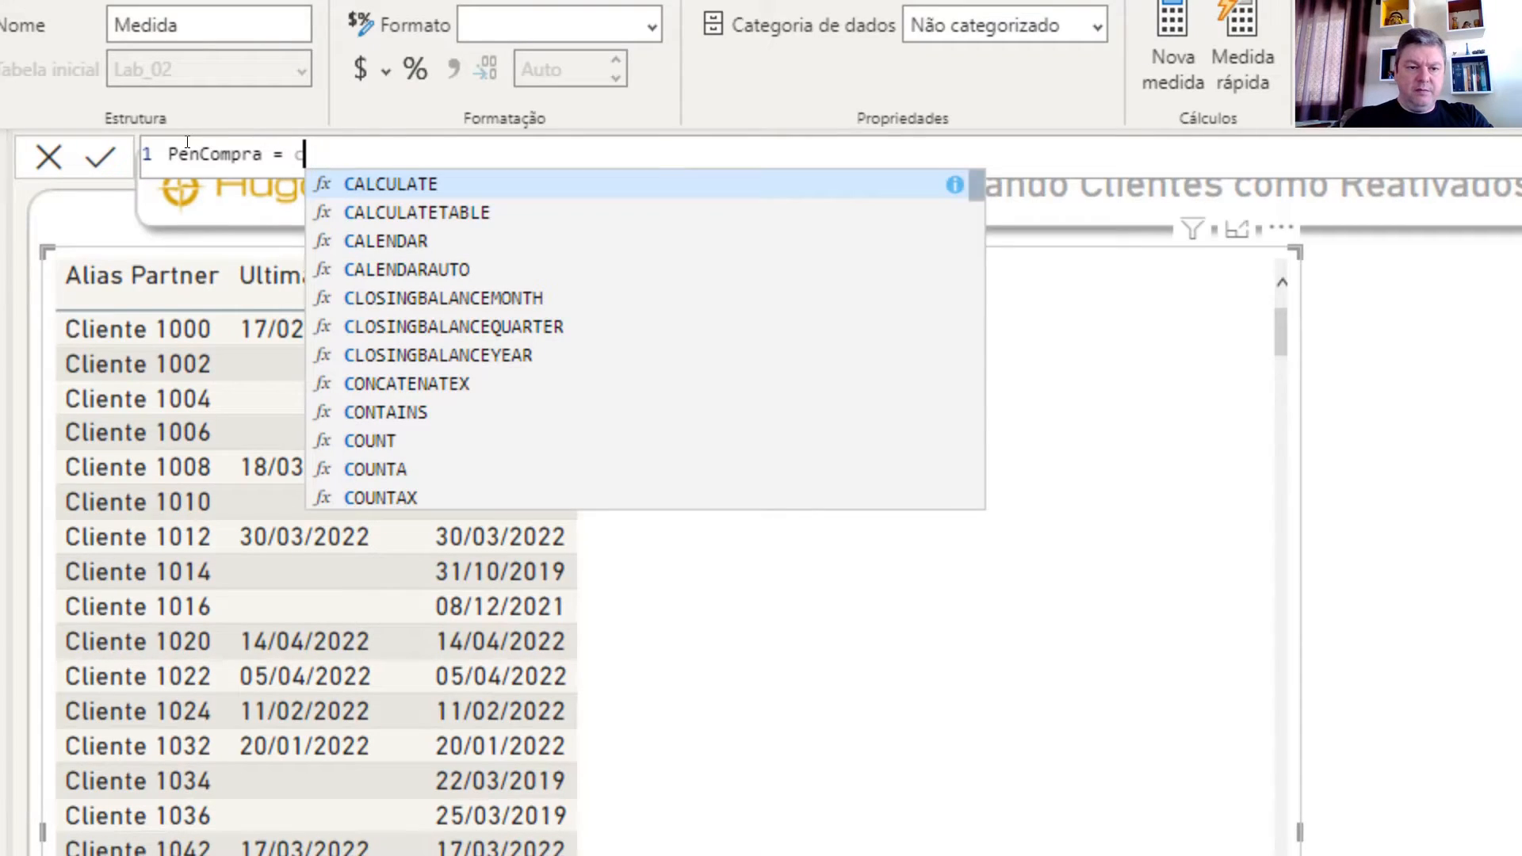
key(Tab)
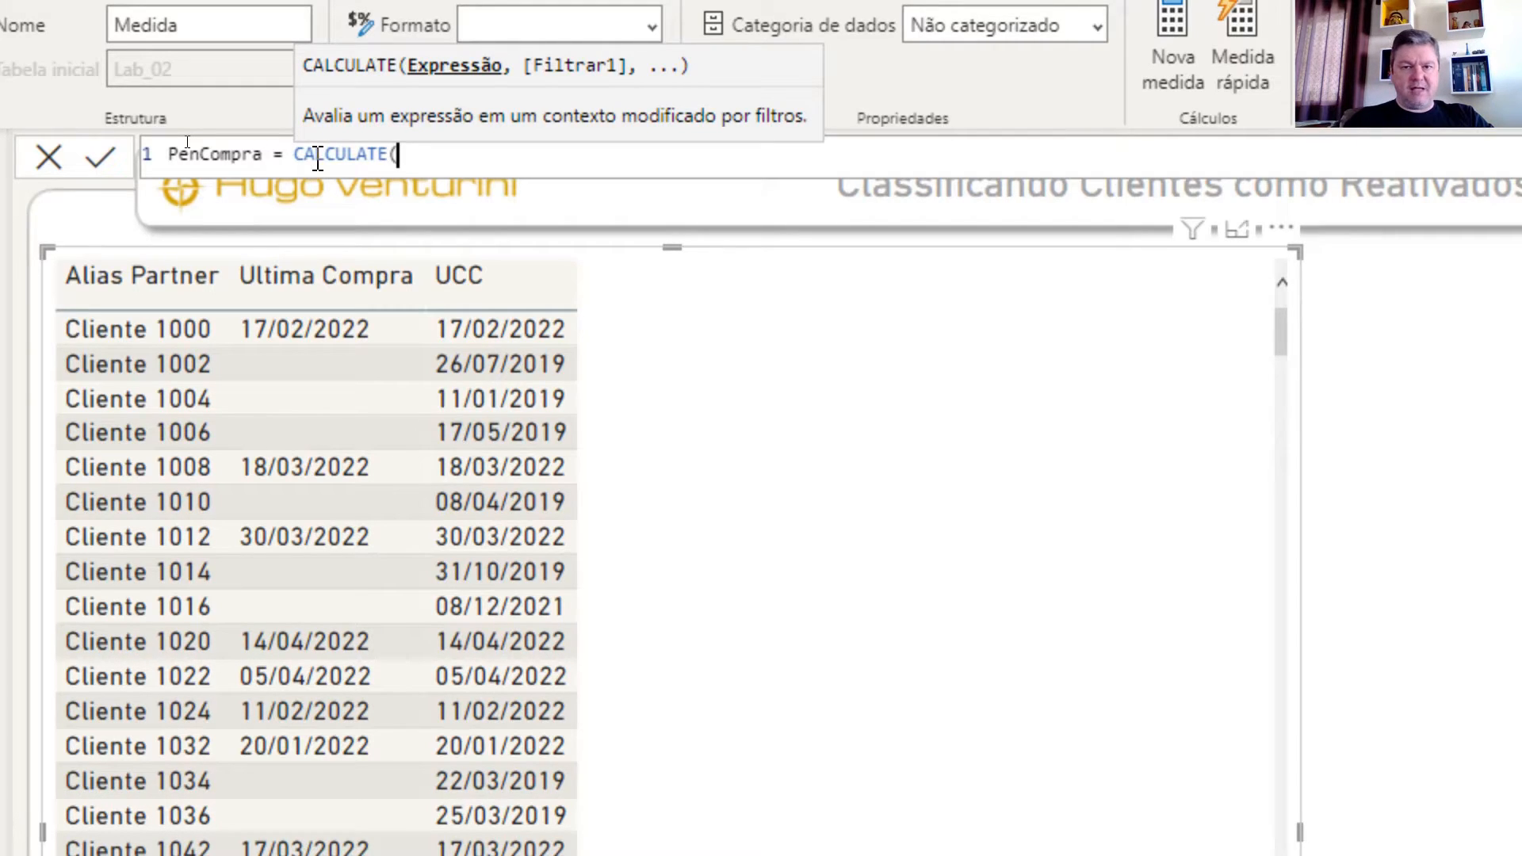
click(683, 414)
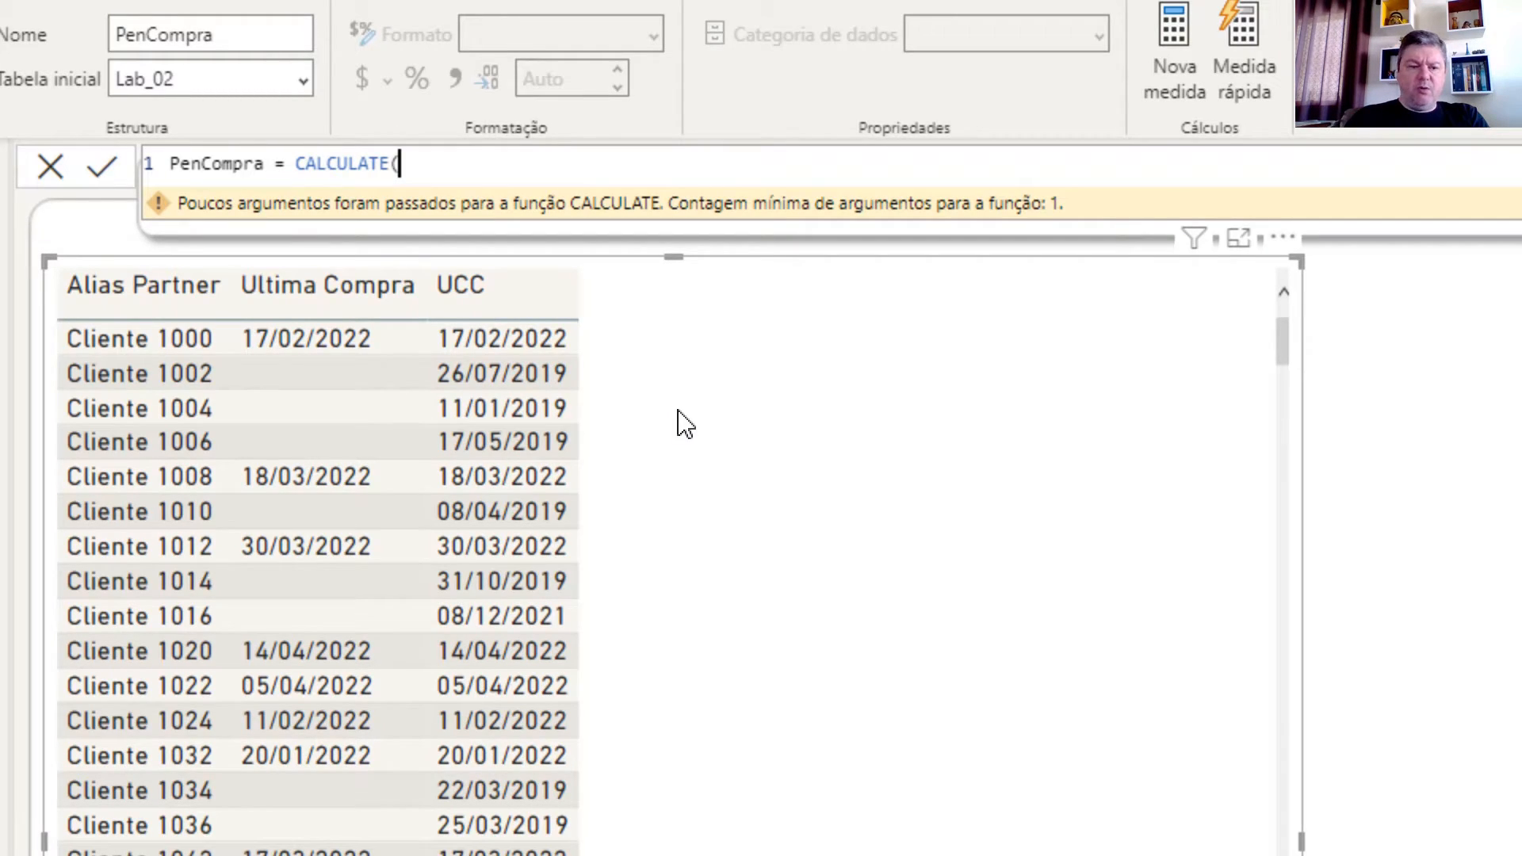
text([)
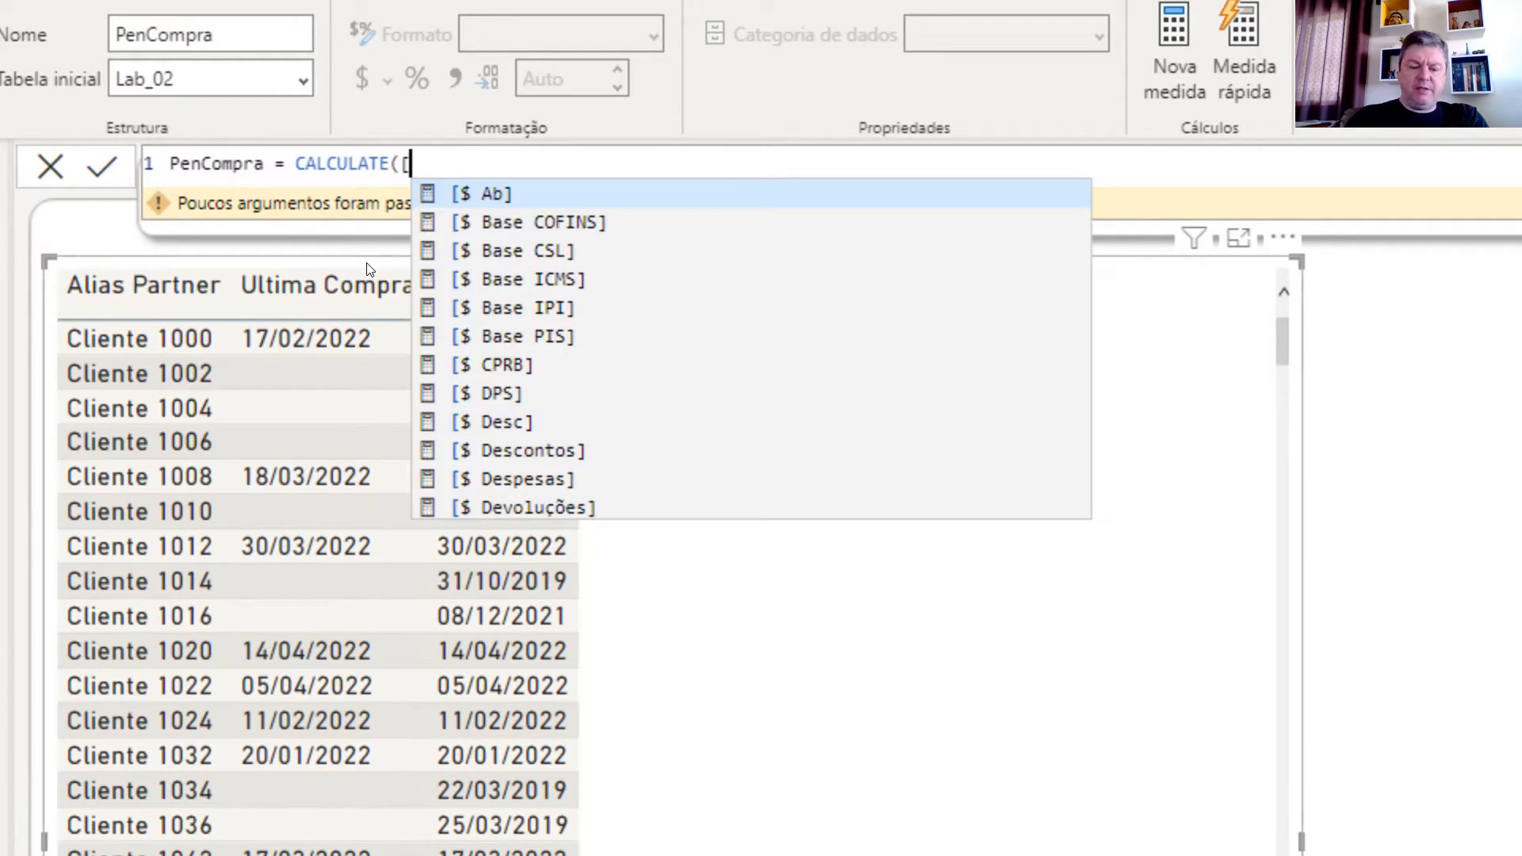
text(ulti)
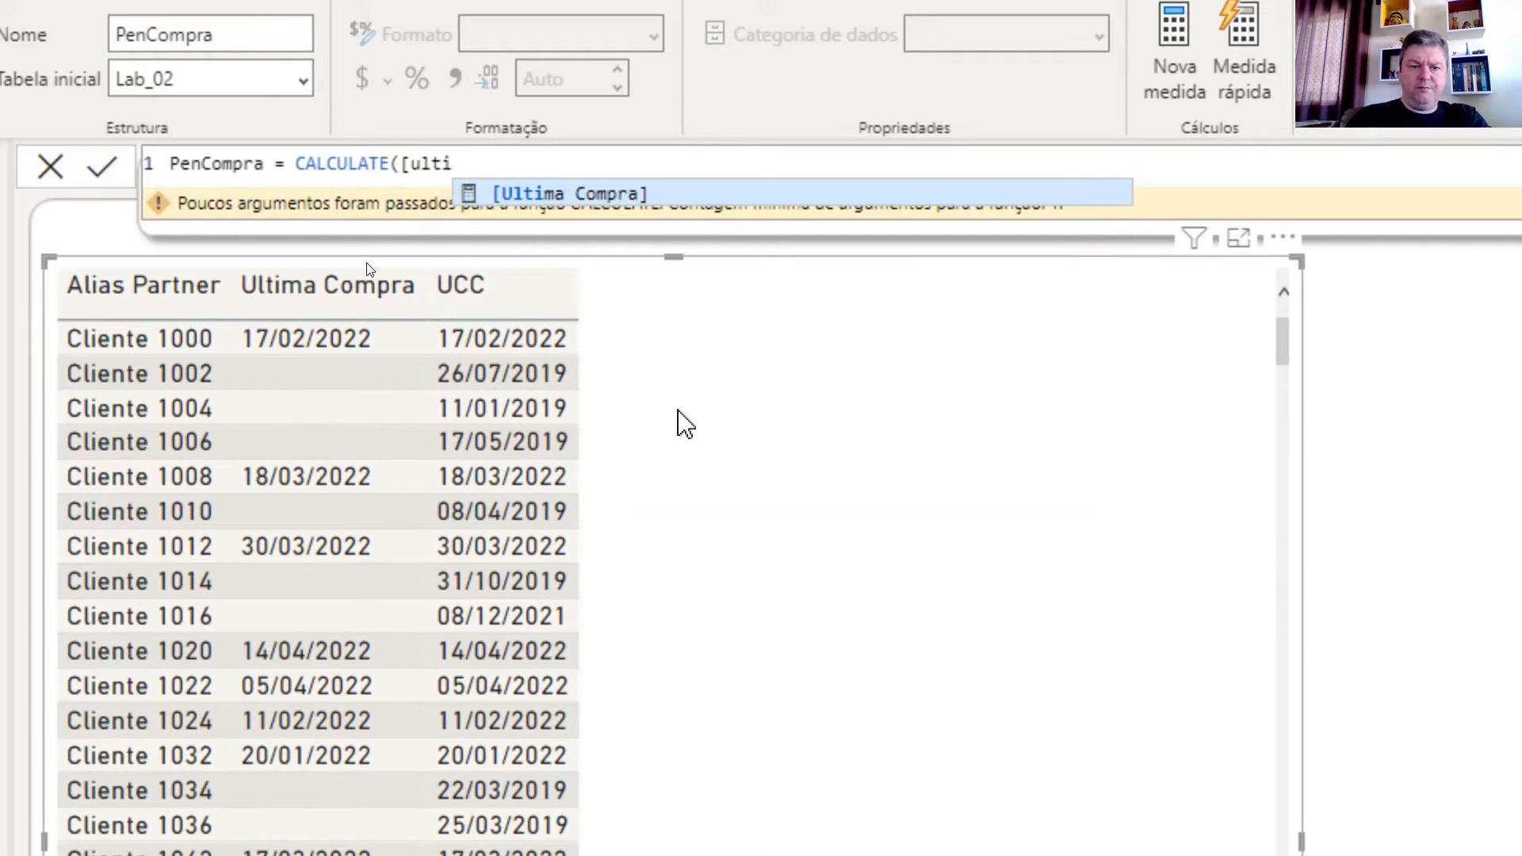
key(Tab)
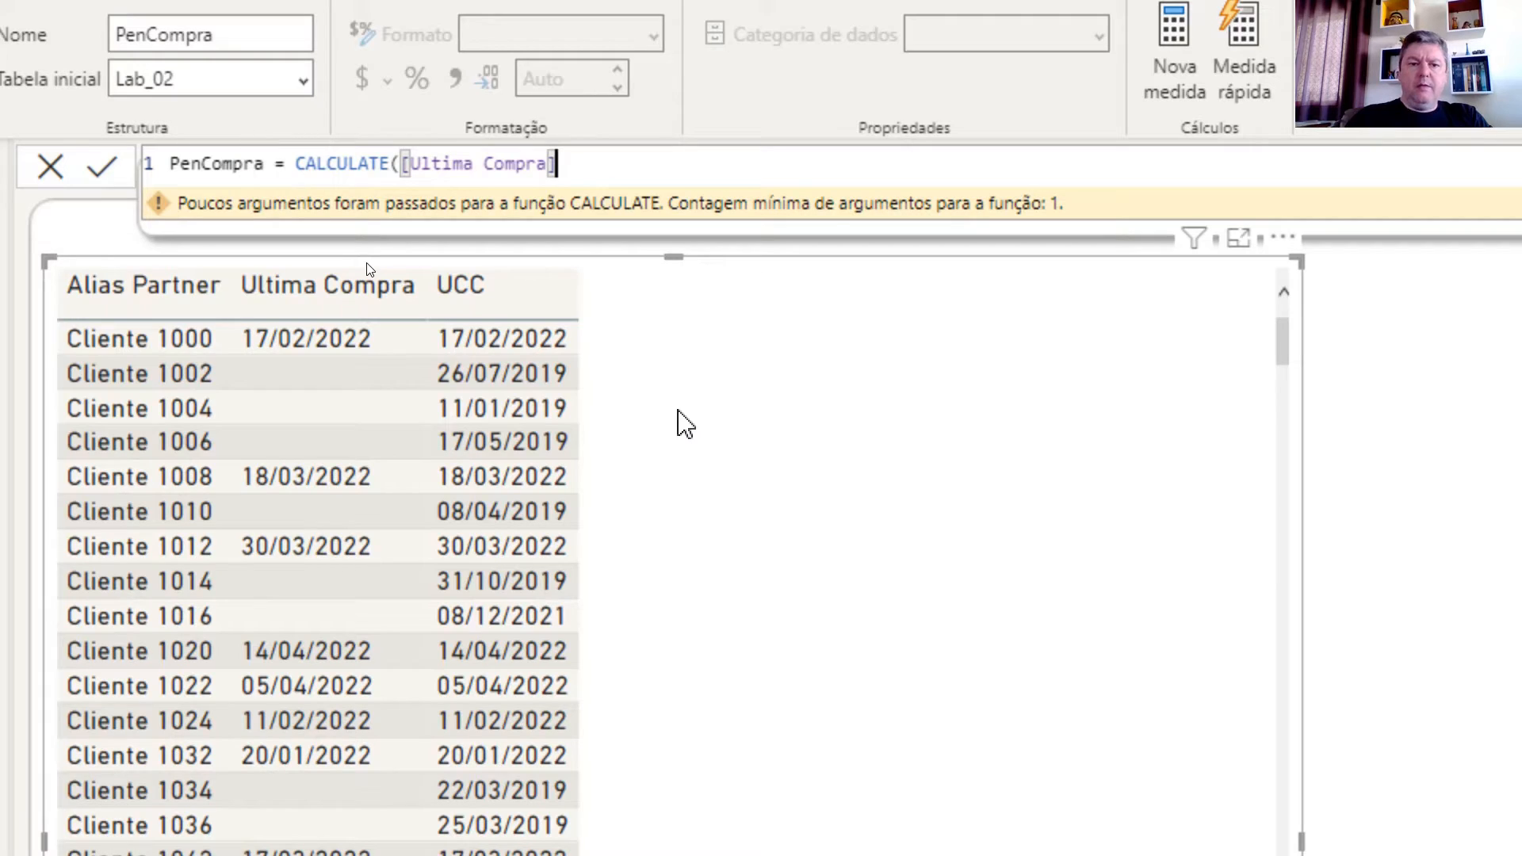
text(,)
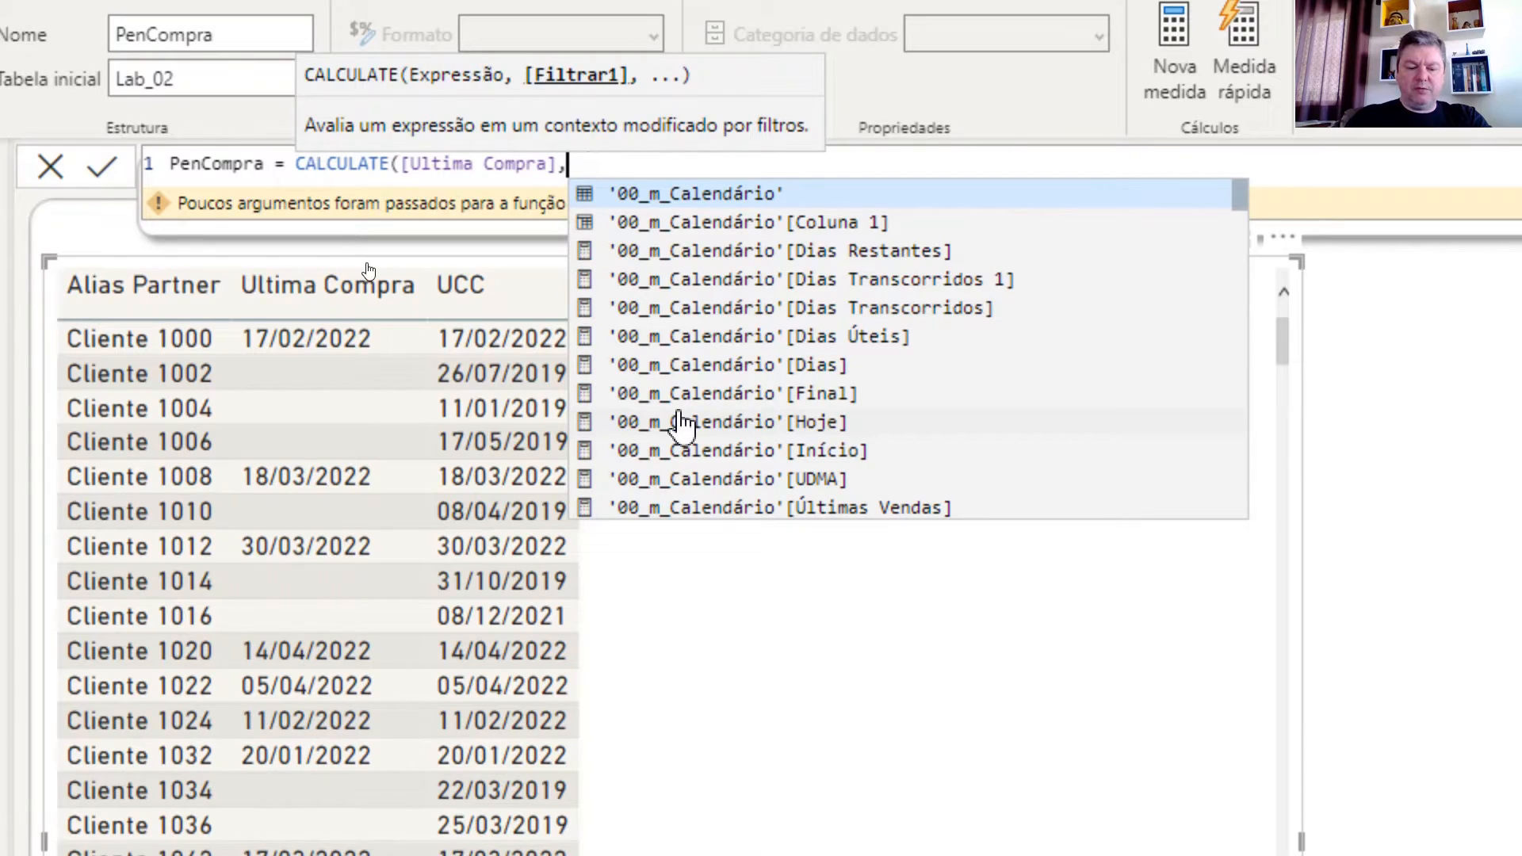
Add a FILTER over ALL(f_Dados) as the first filter argument of the PenCompra CALCULATE
text(filt)
key(Tab)
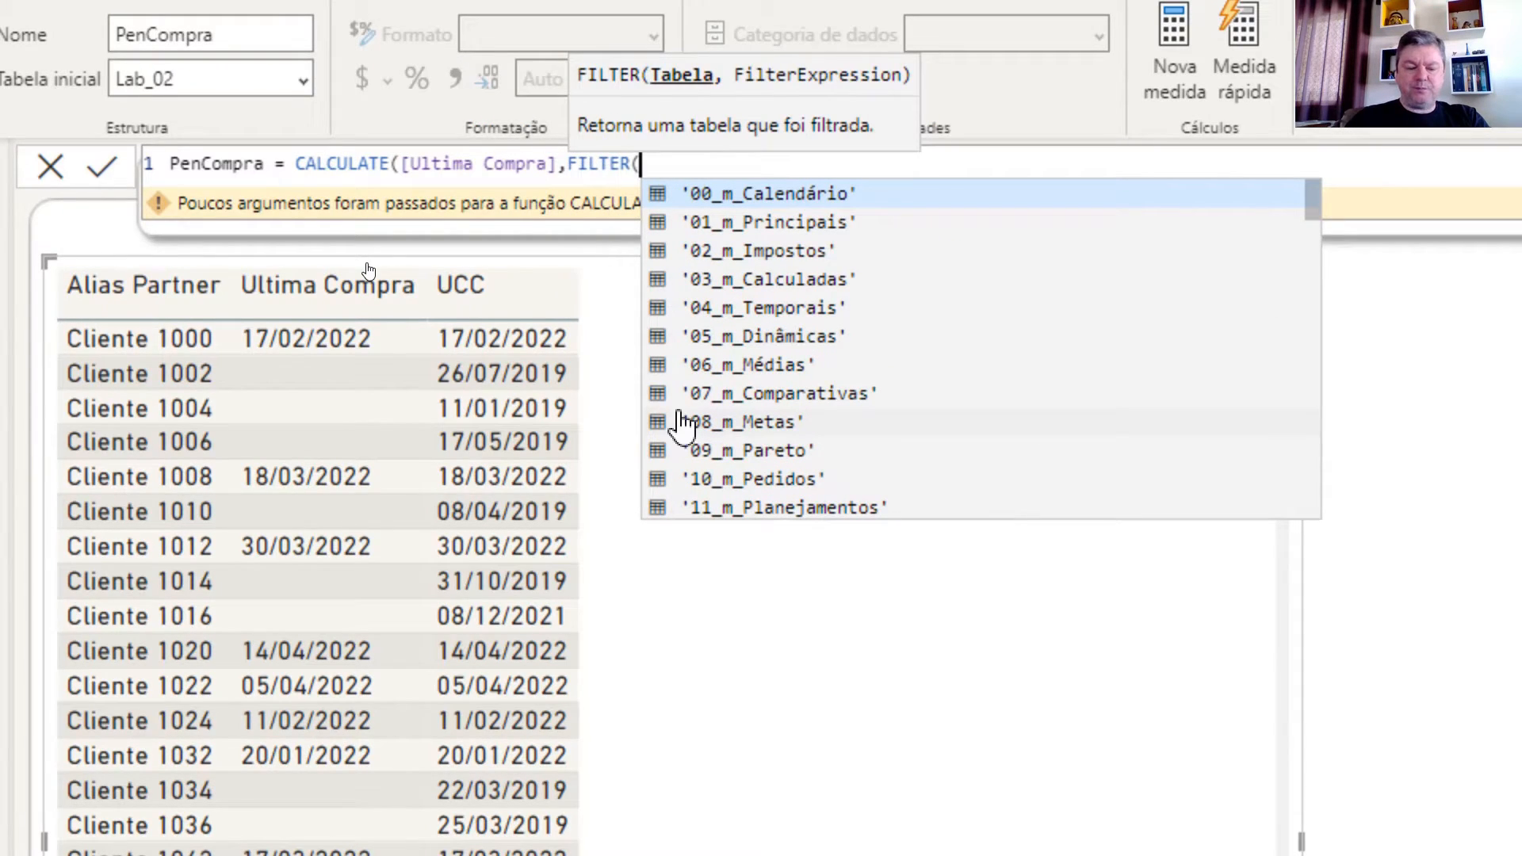
text(all)
key(Tab)
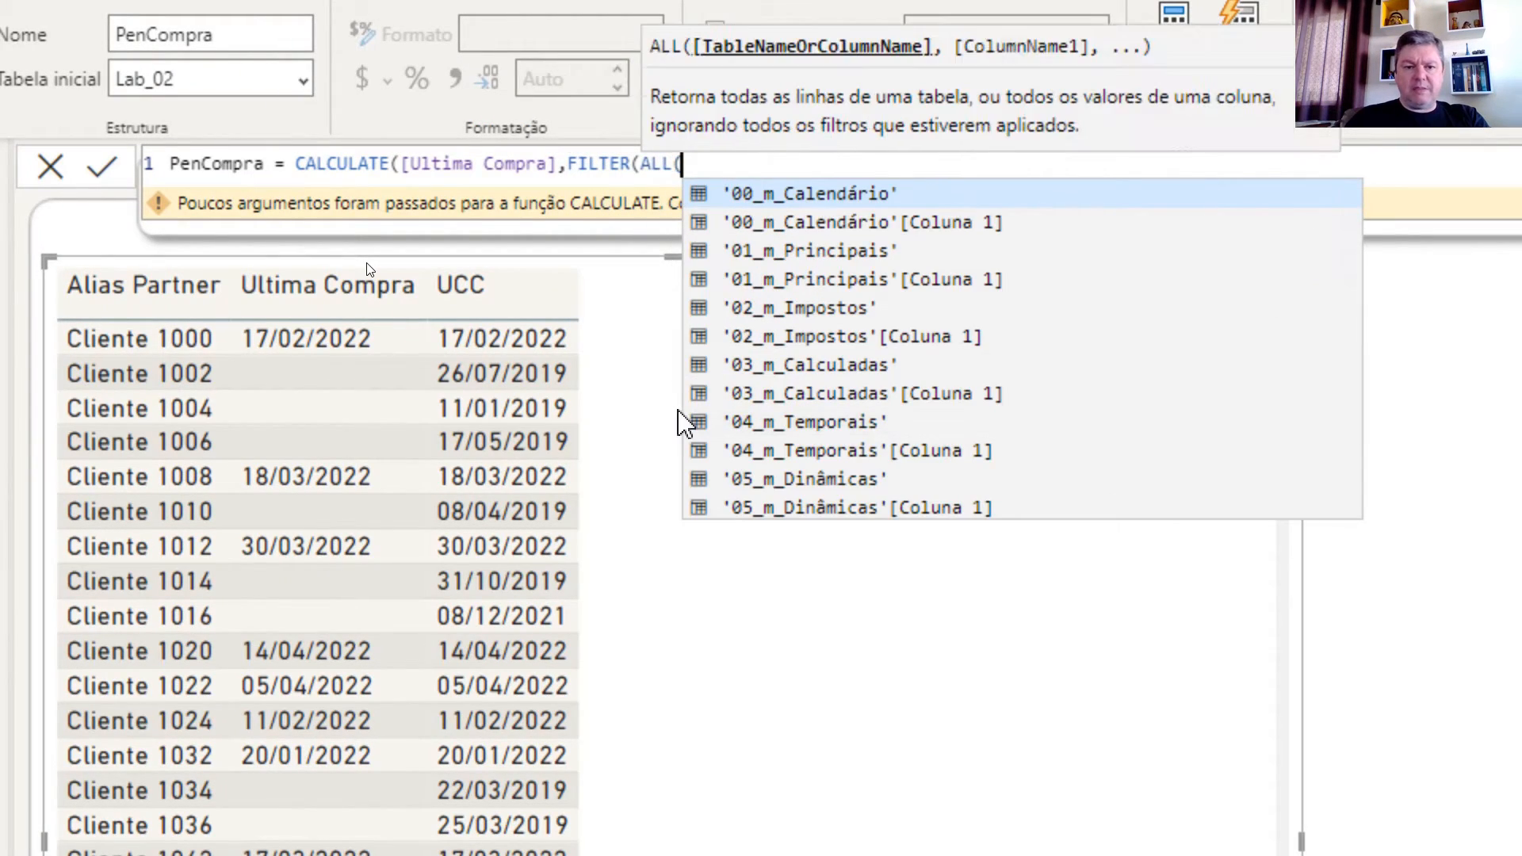
text(f_d)
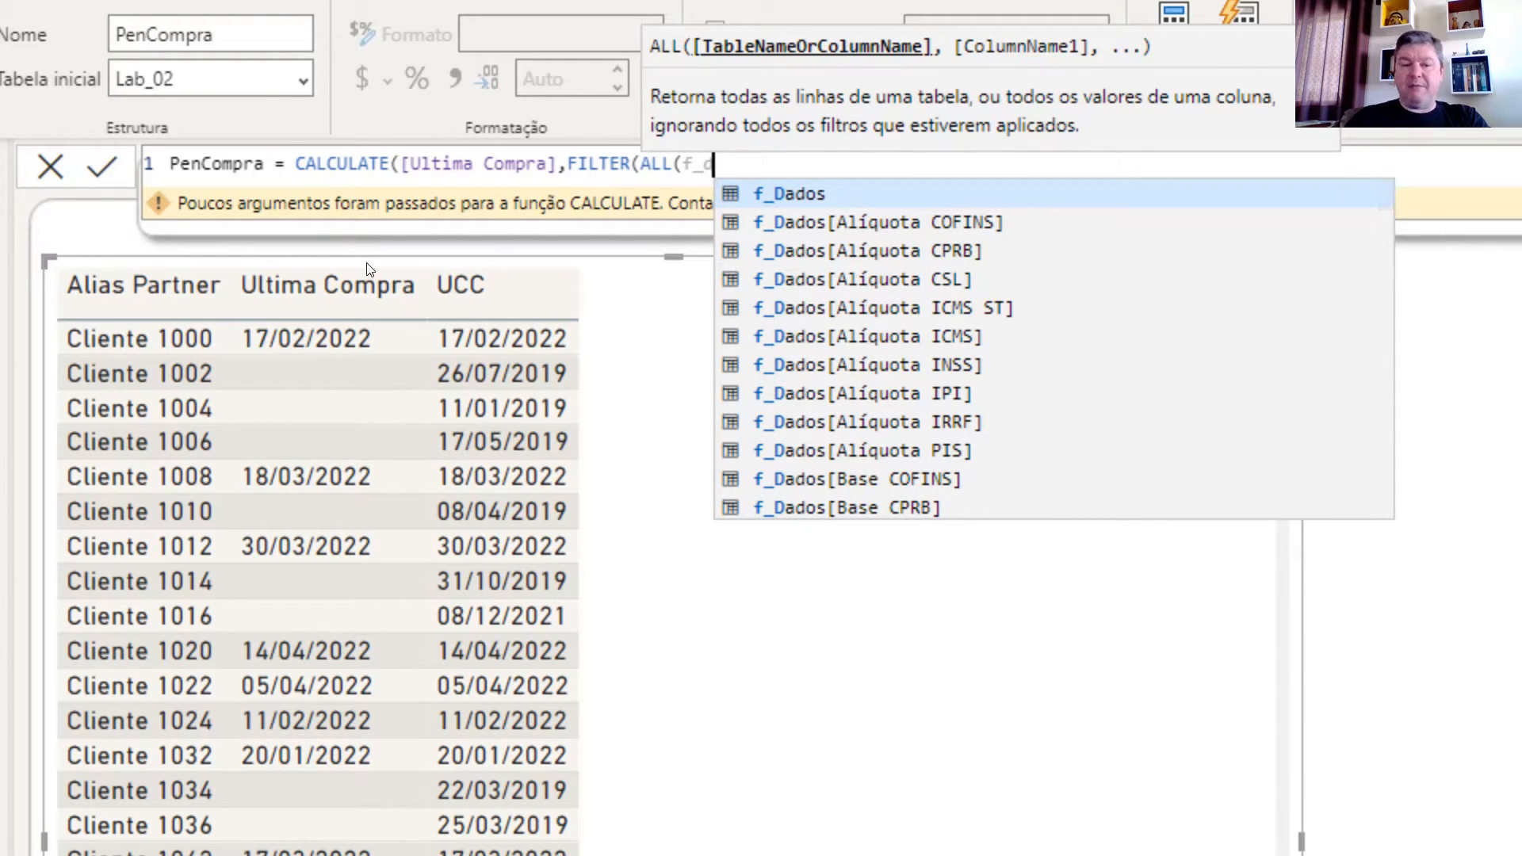
key(Tab)
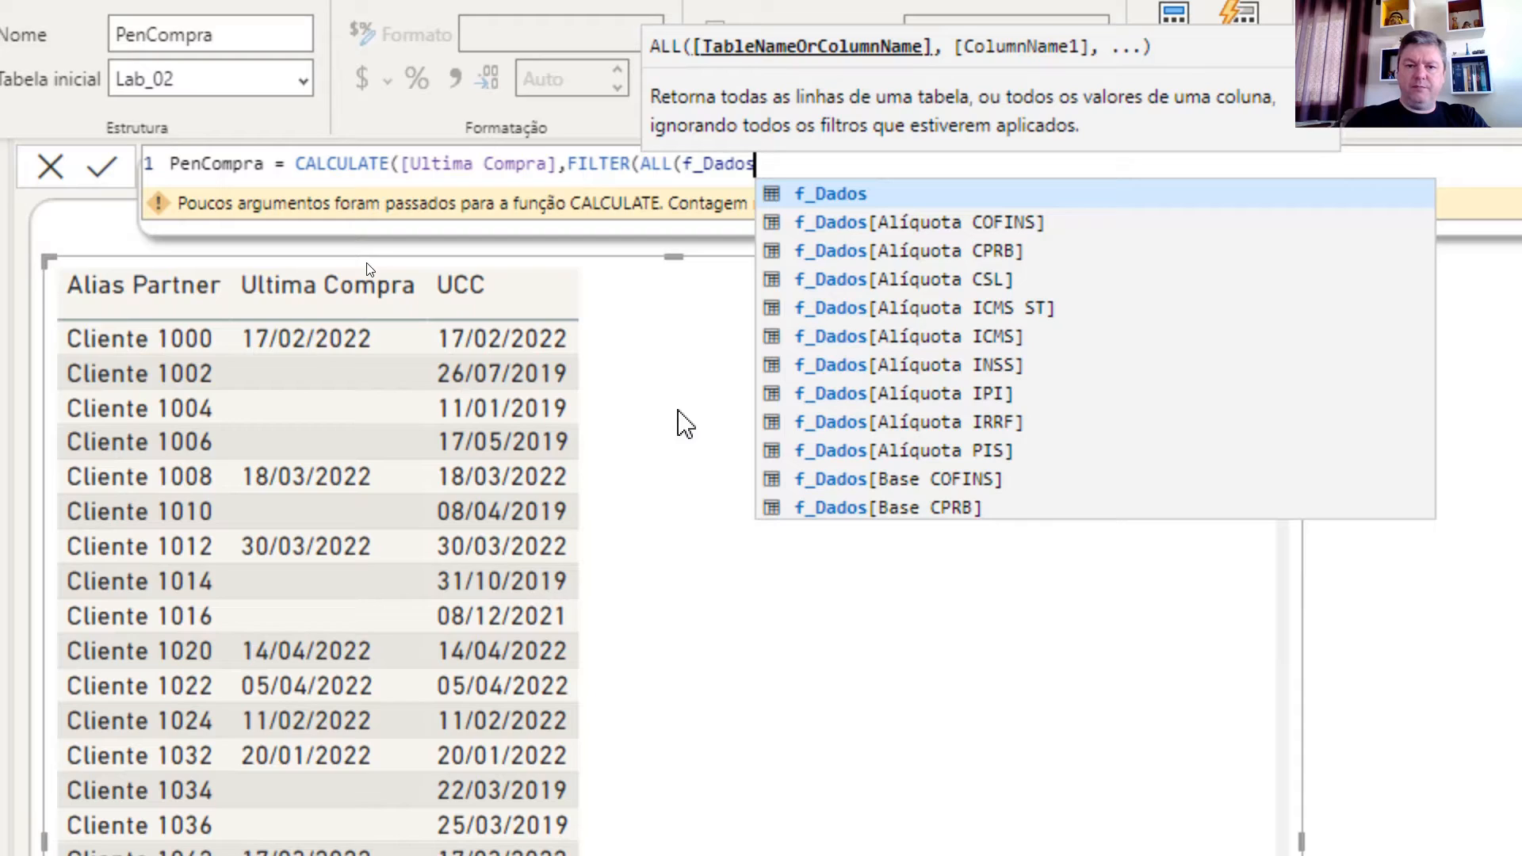
text(),)
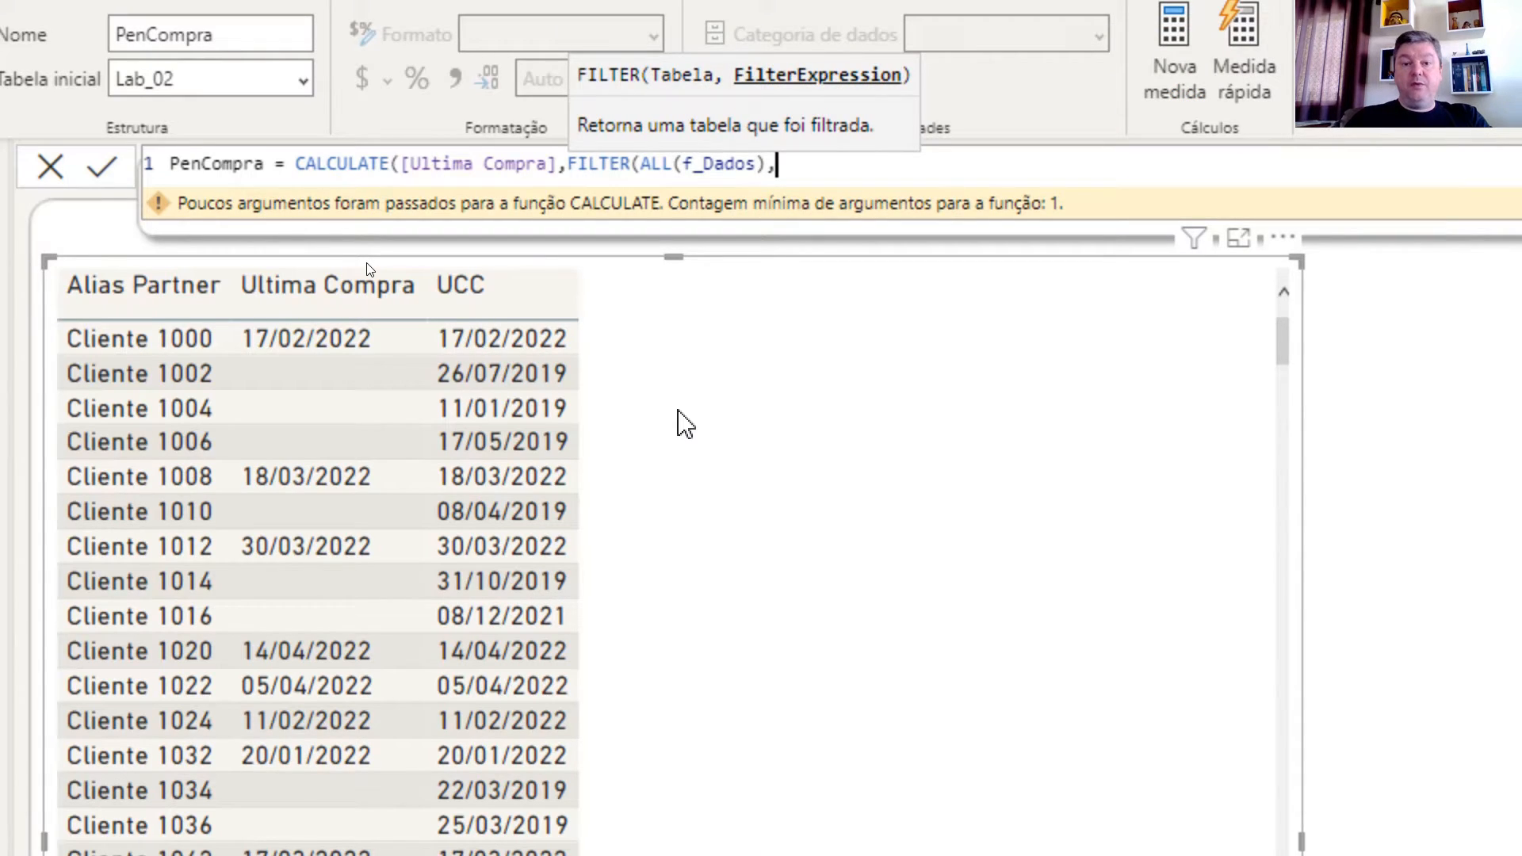
Set the FILTER condition to f_Dados[Emissão]<[UCC] and close the FILTER function
text(emiss)
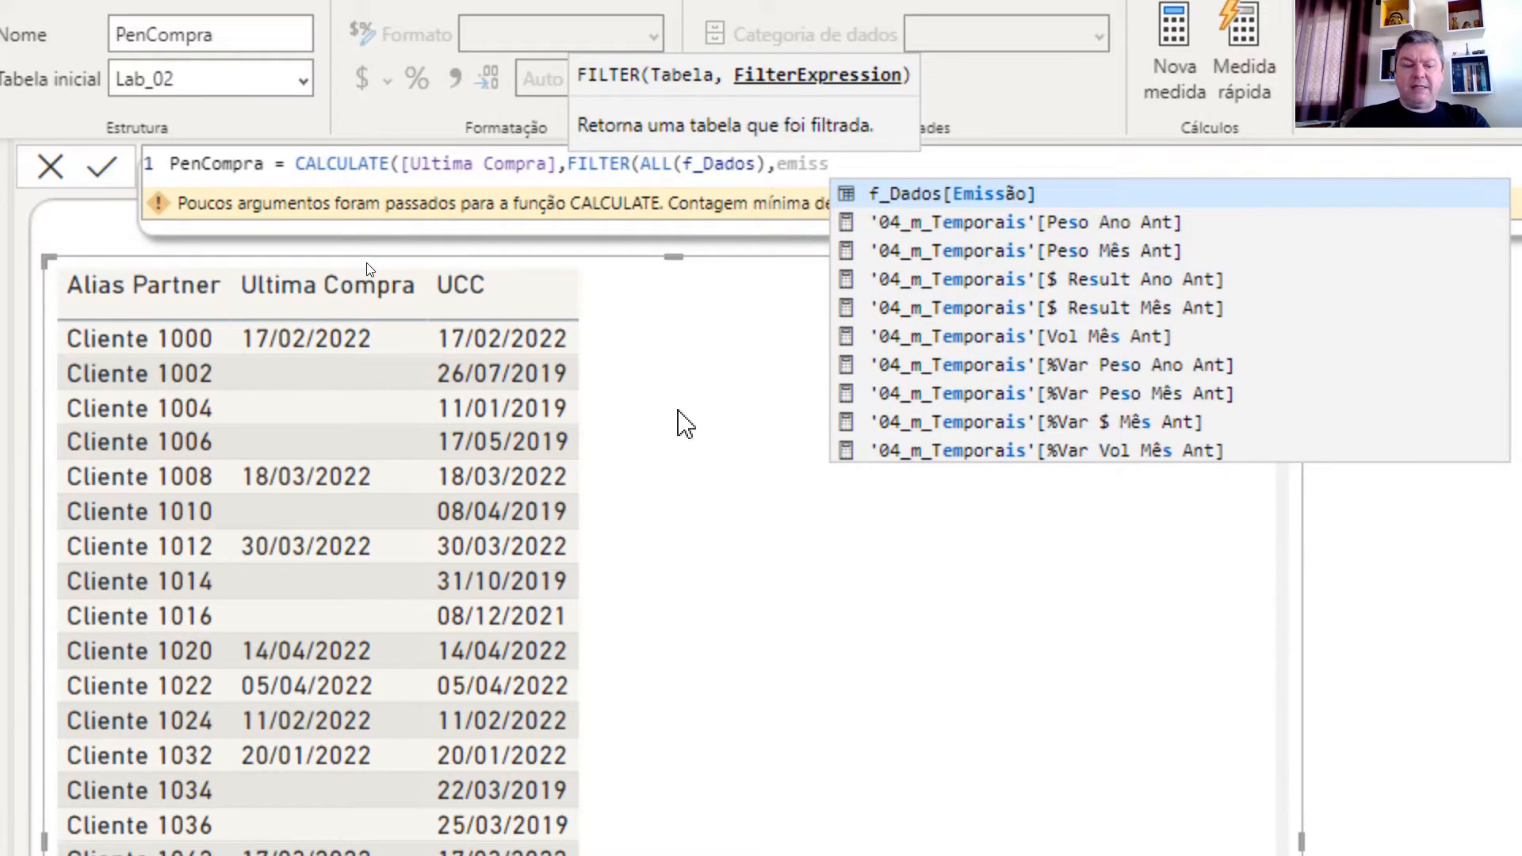
key(Tab)
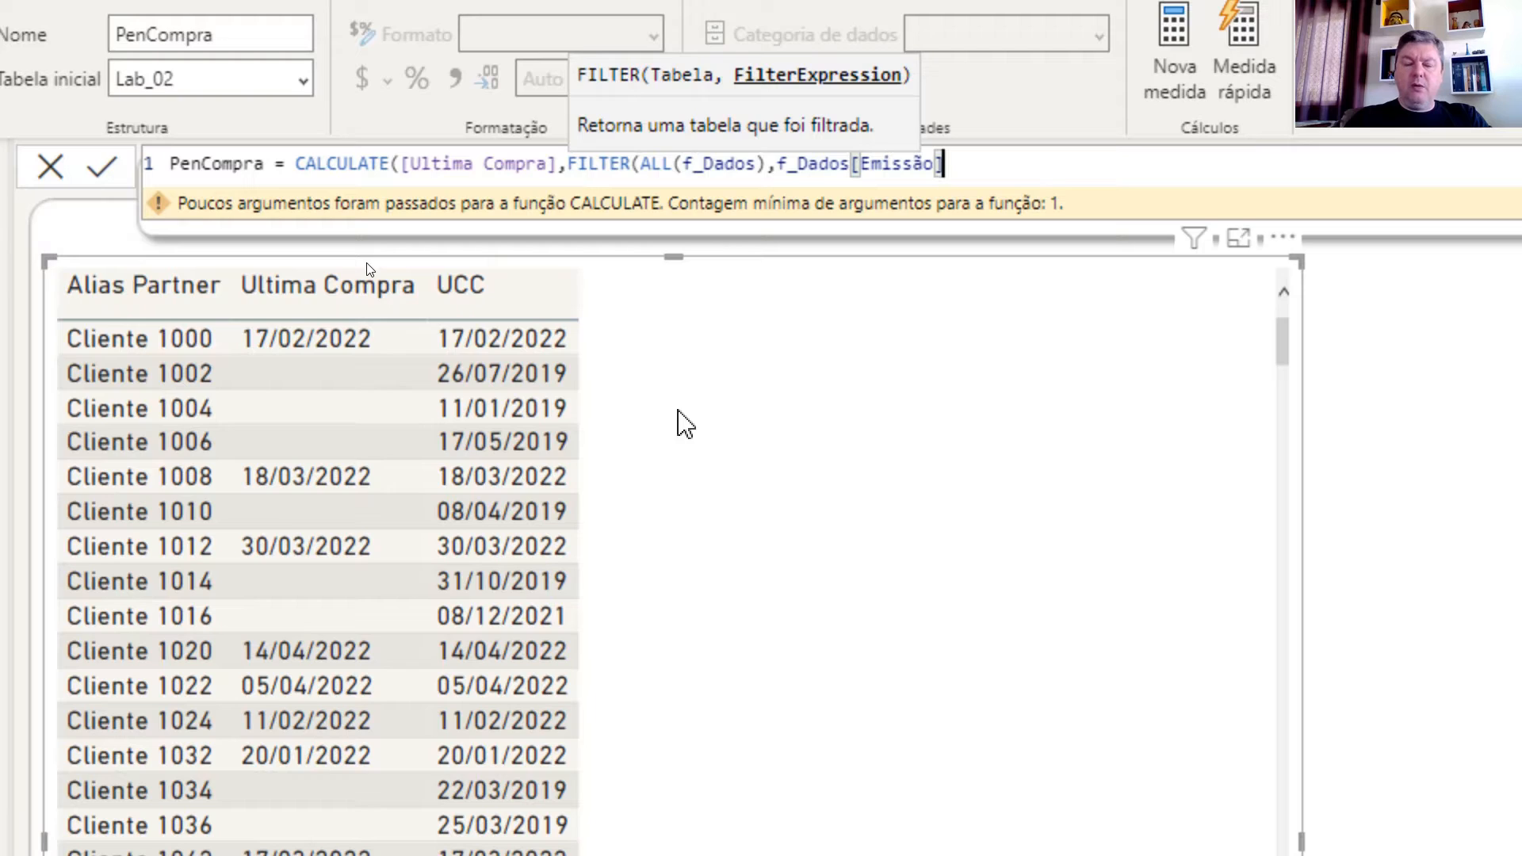
text(<)
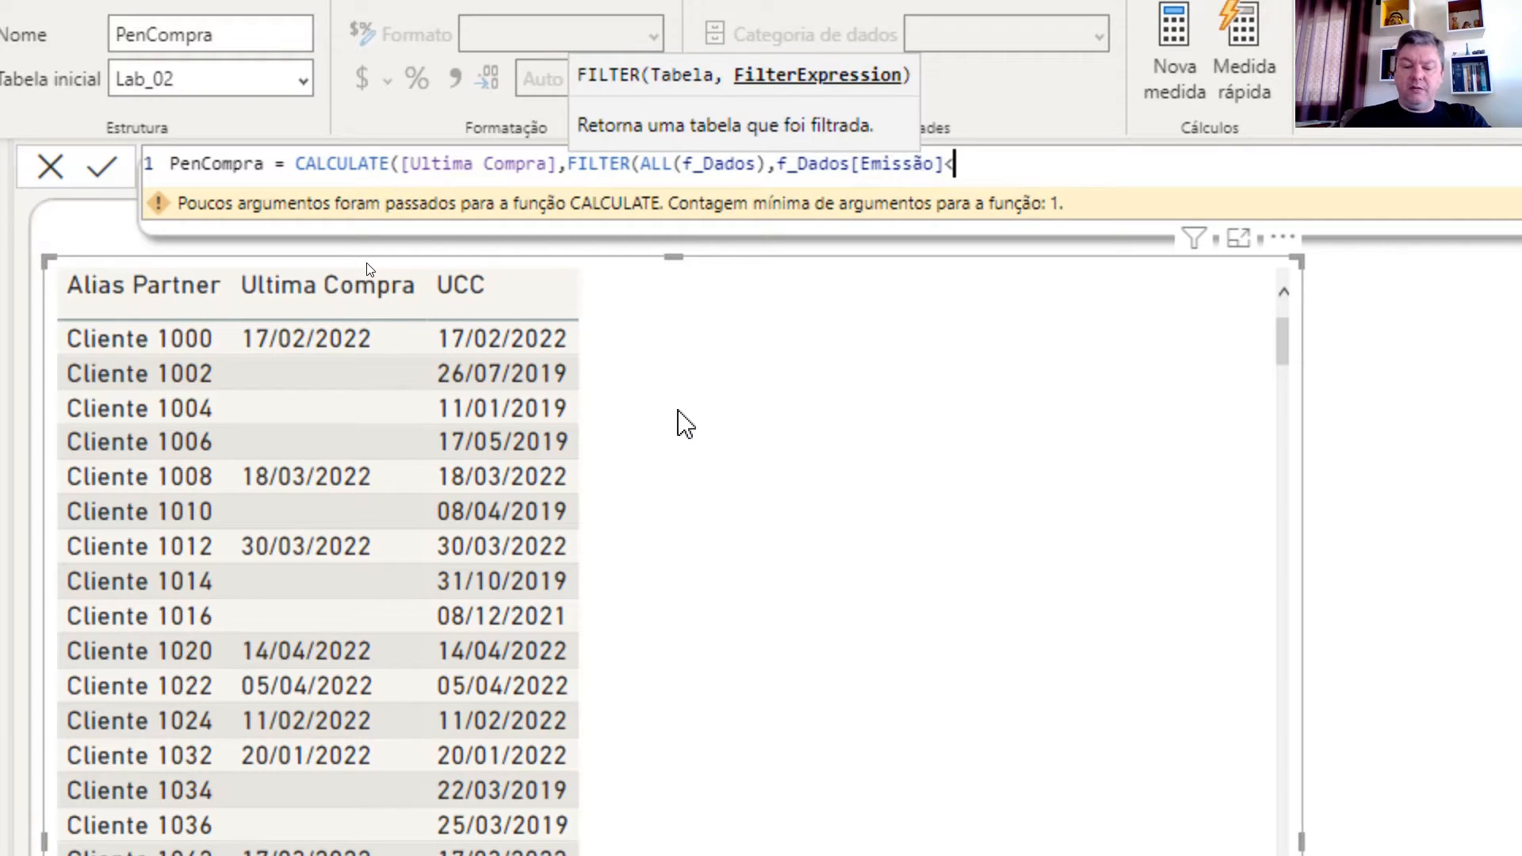
text([uc)
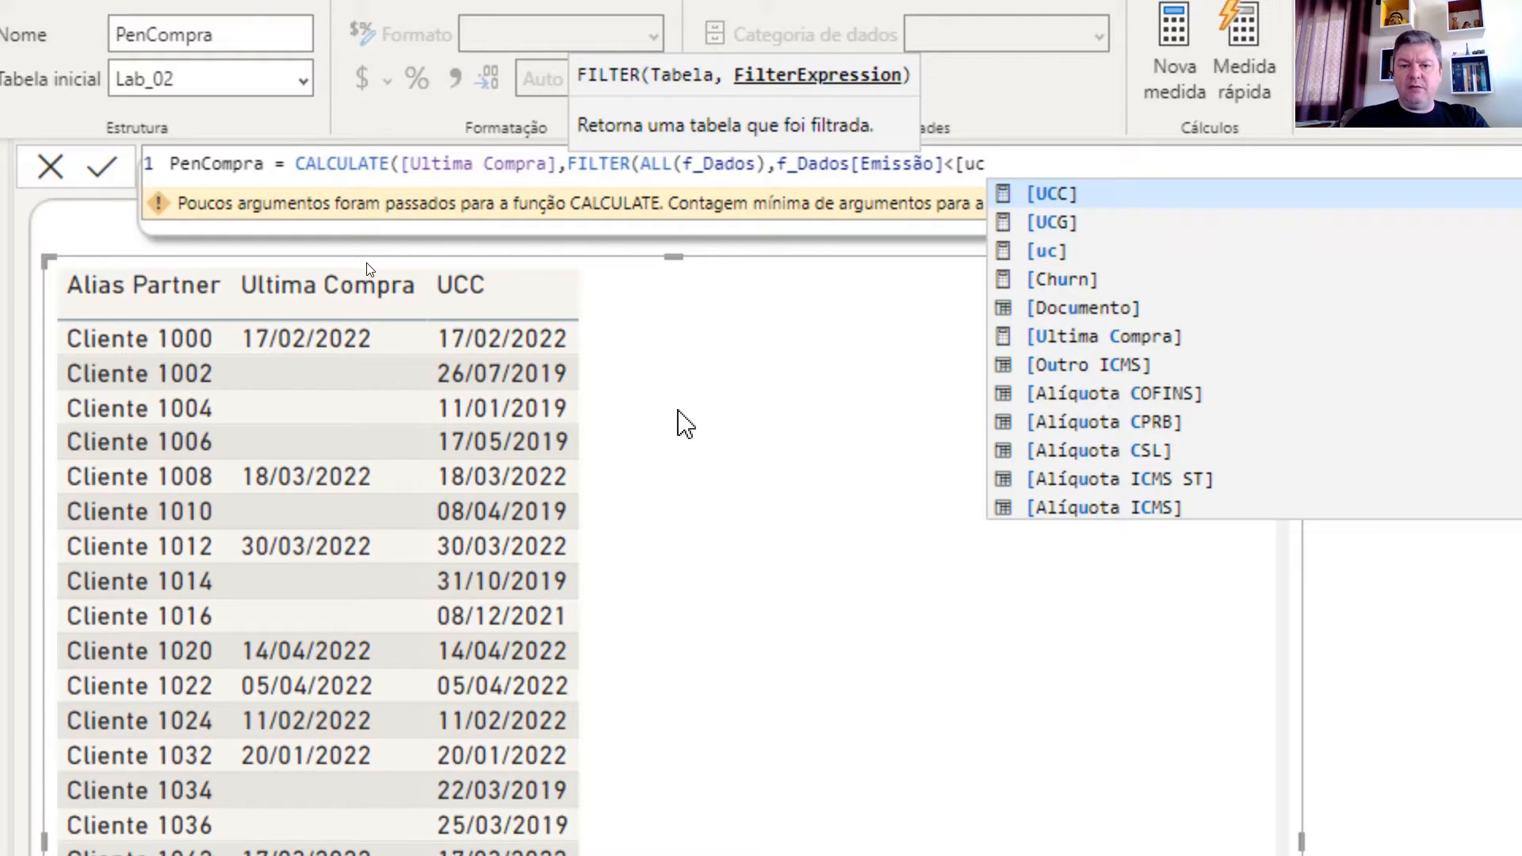
key(Tab)
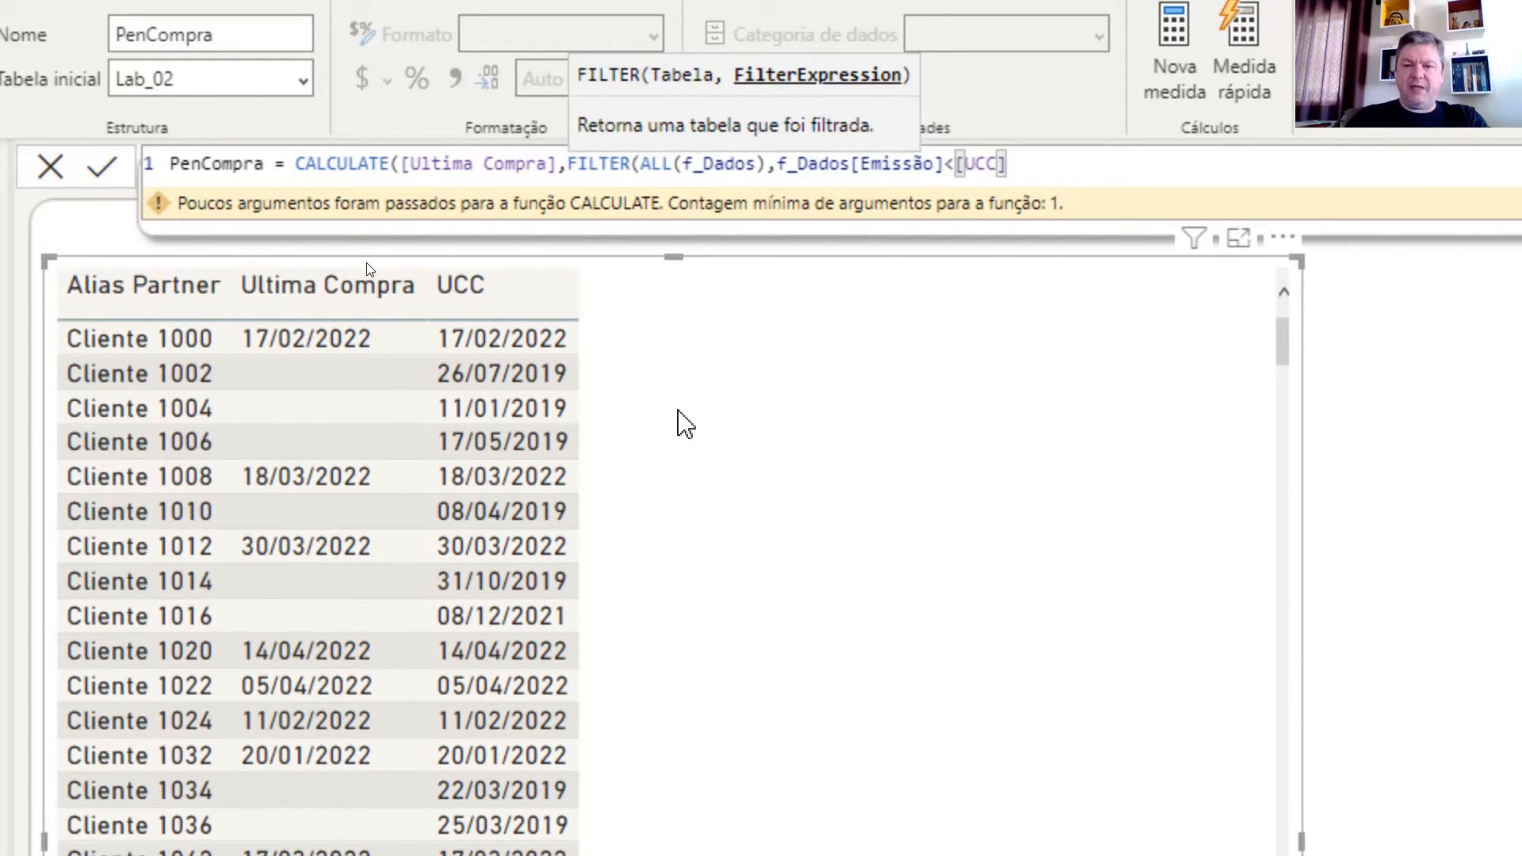
text(,)
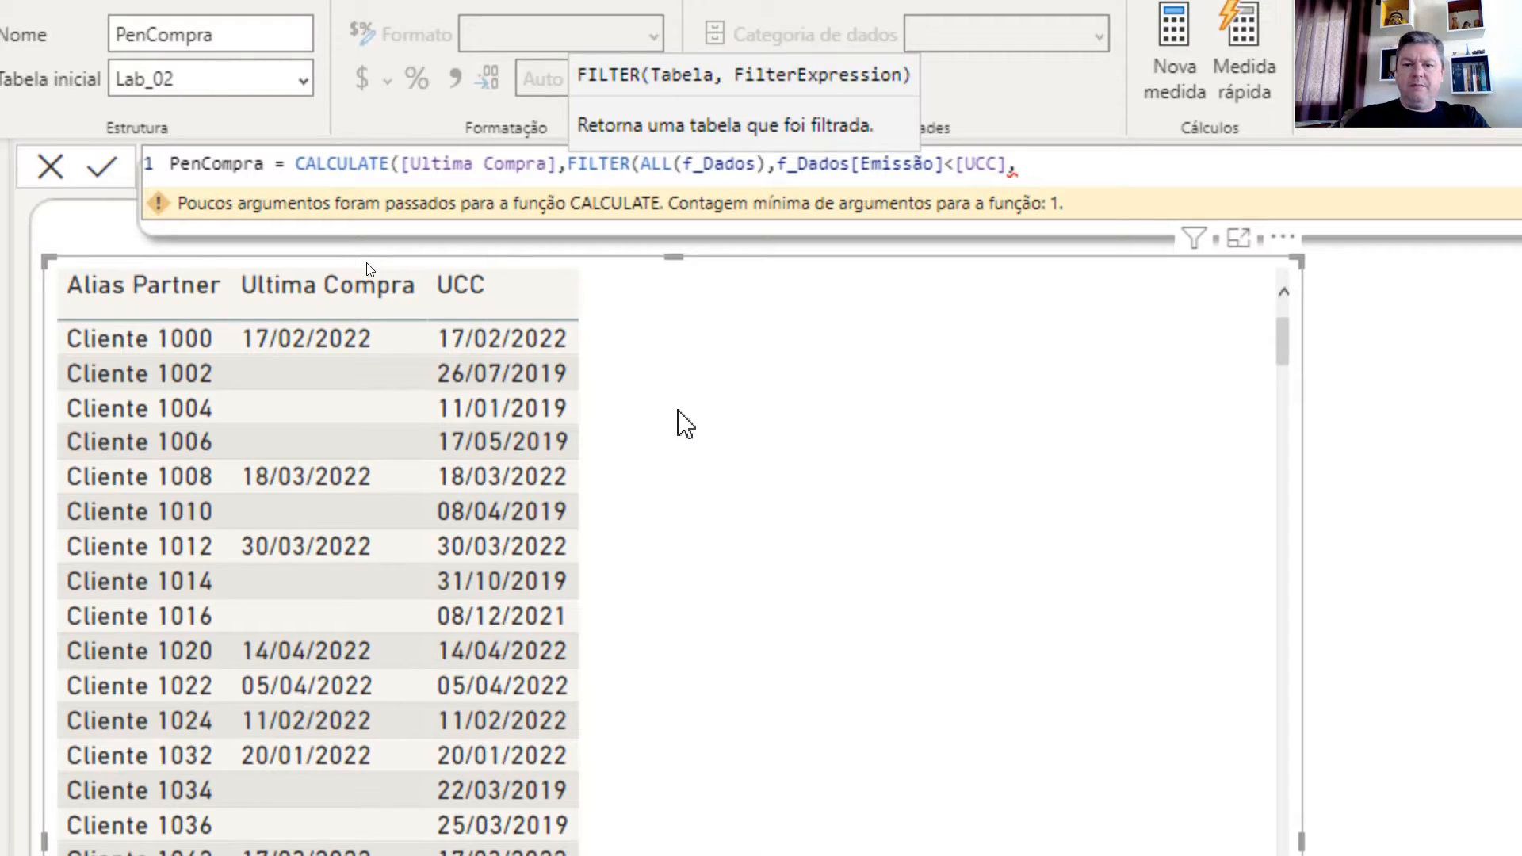
key(BackSpace)
text())
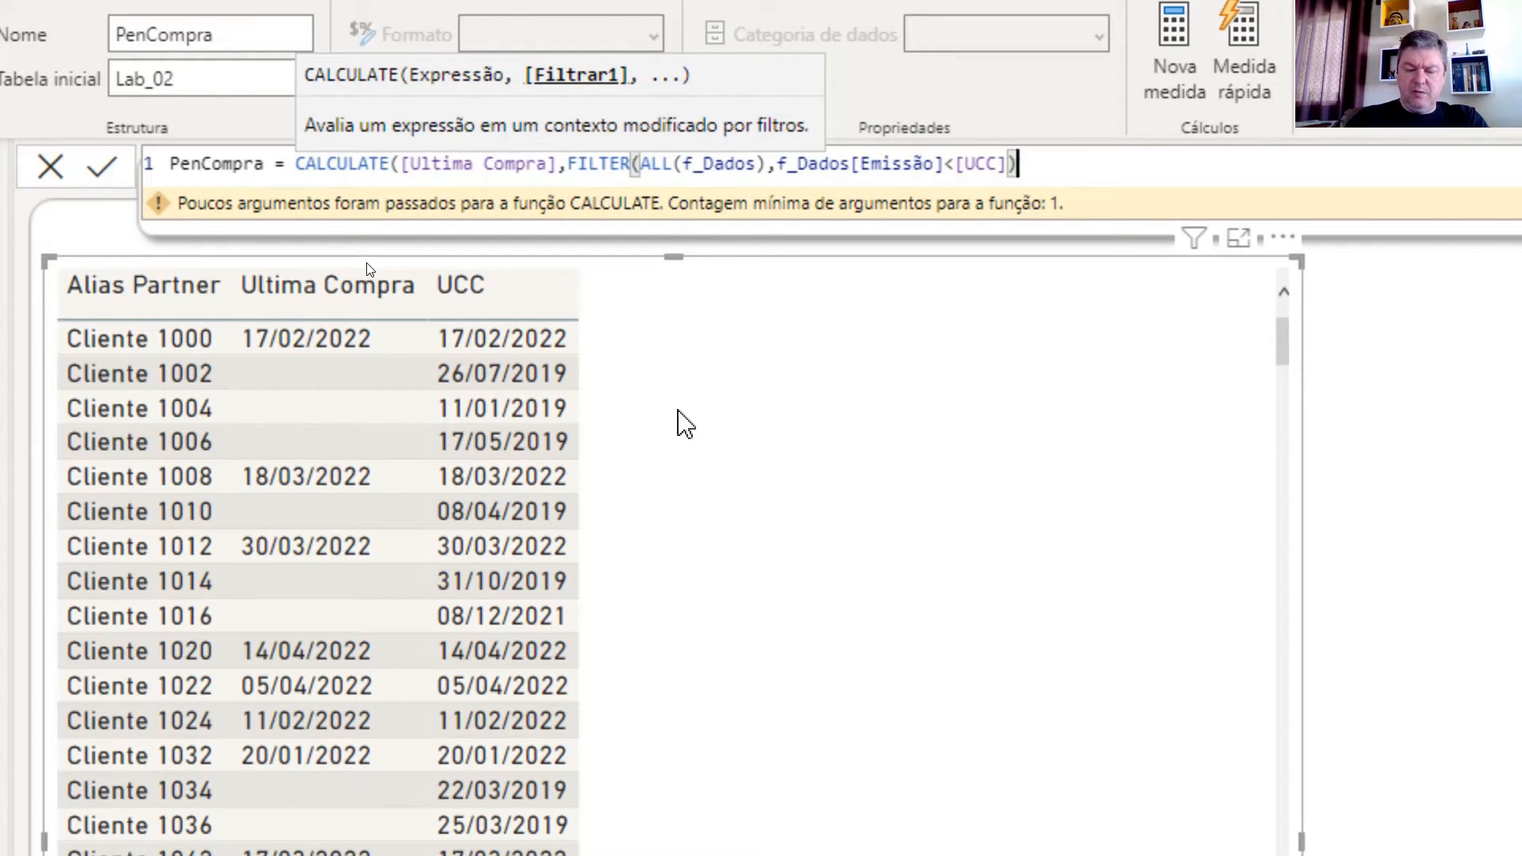
Add VALUES(d_Pessoas[Alias Partner]) as the second CALCULATE filter, close the formula and commit the PenCompra measure
text(,)
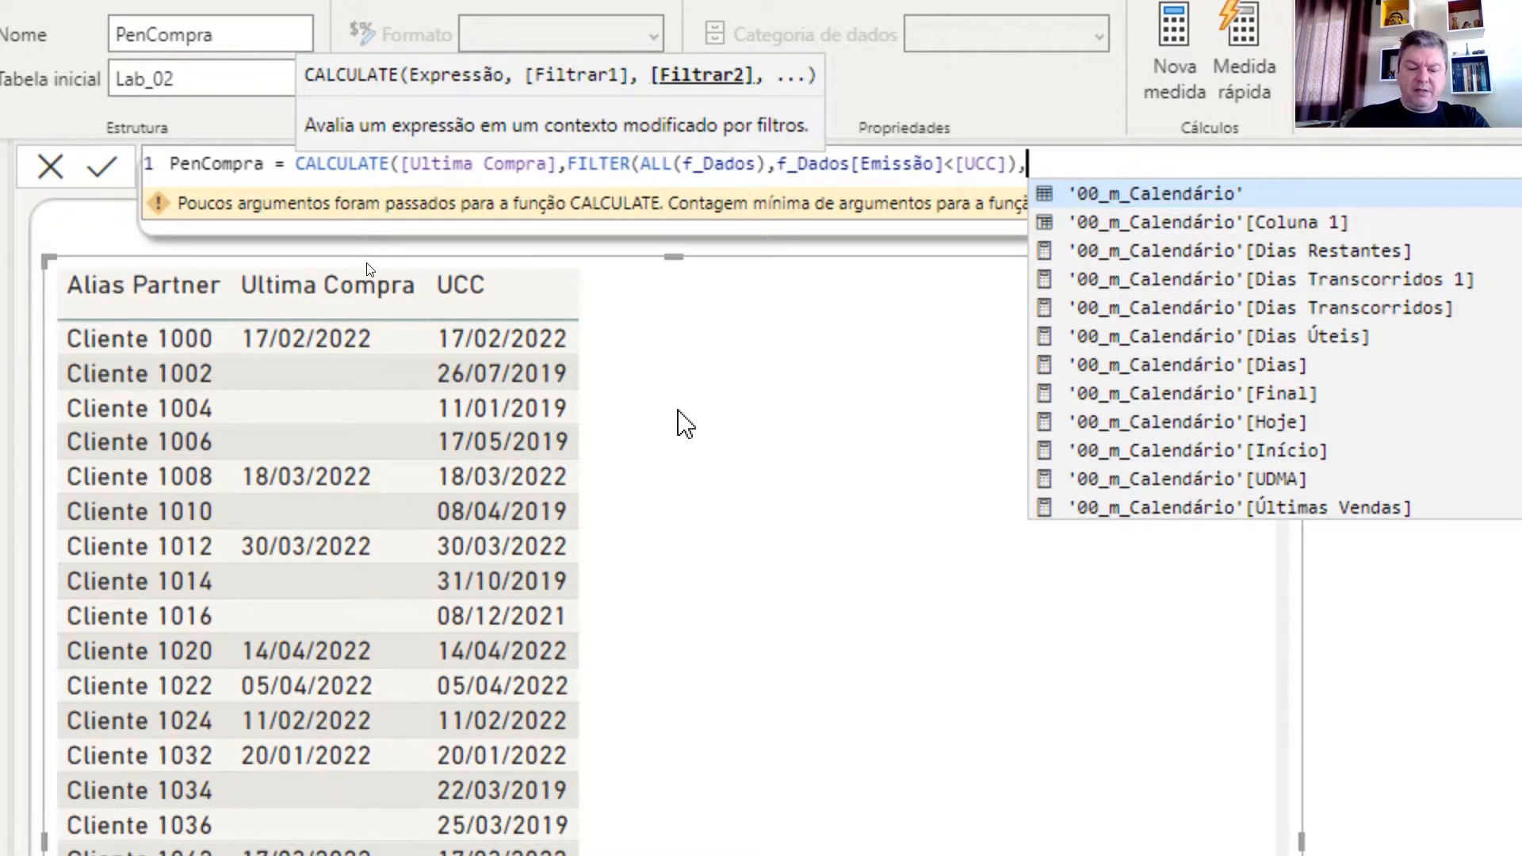
text(v)
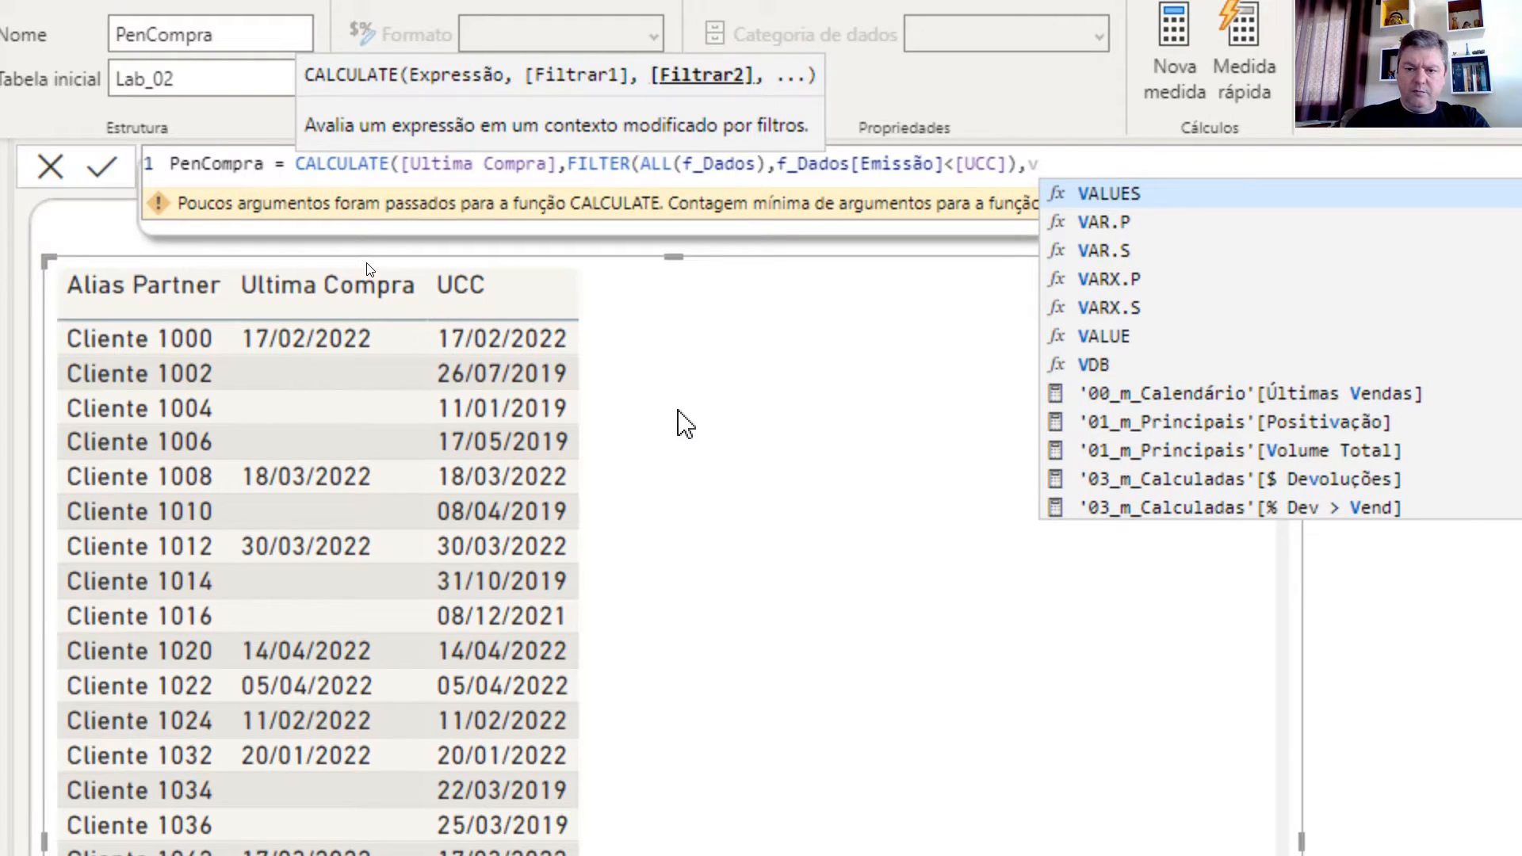
key(Tab)
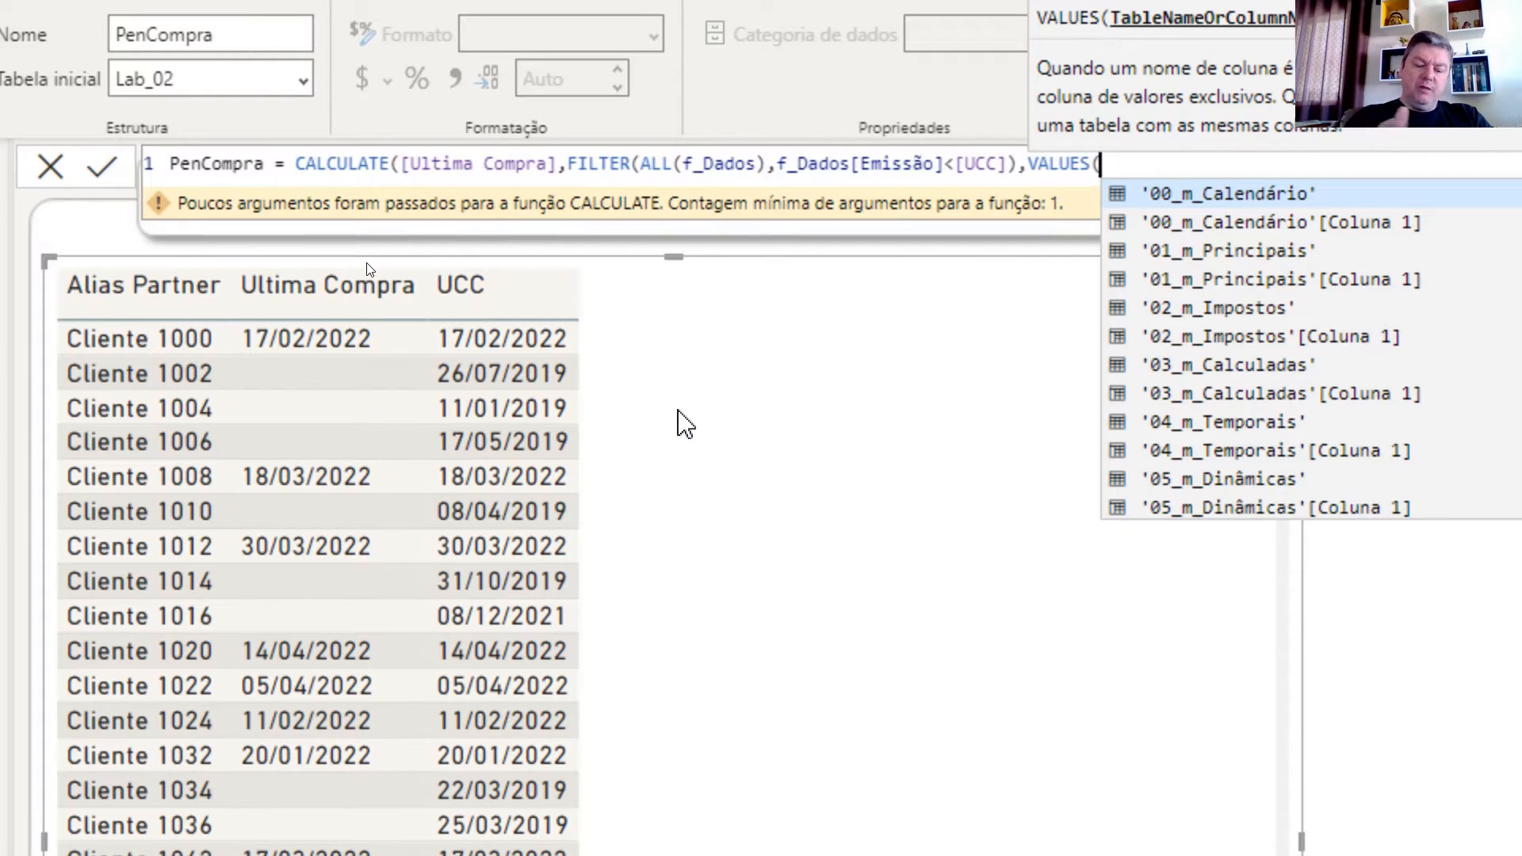
text(ali)
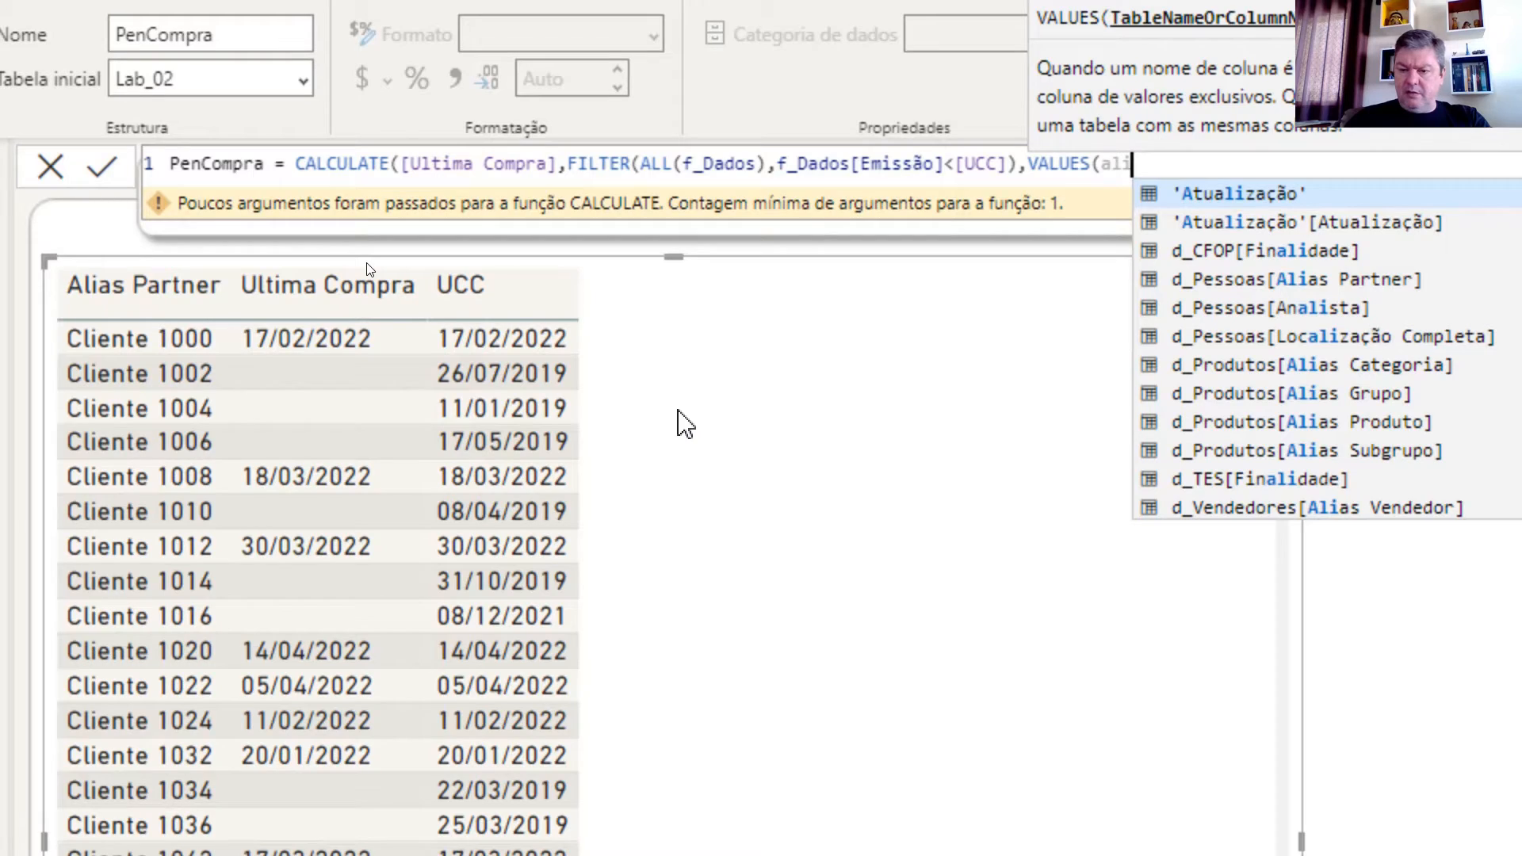
key(Down)
key(Down)
key(Down)
key(Tab)
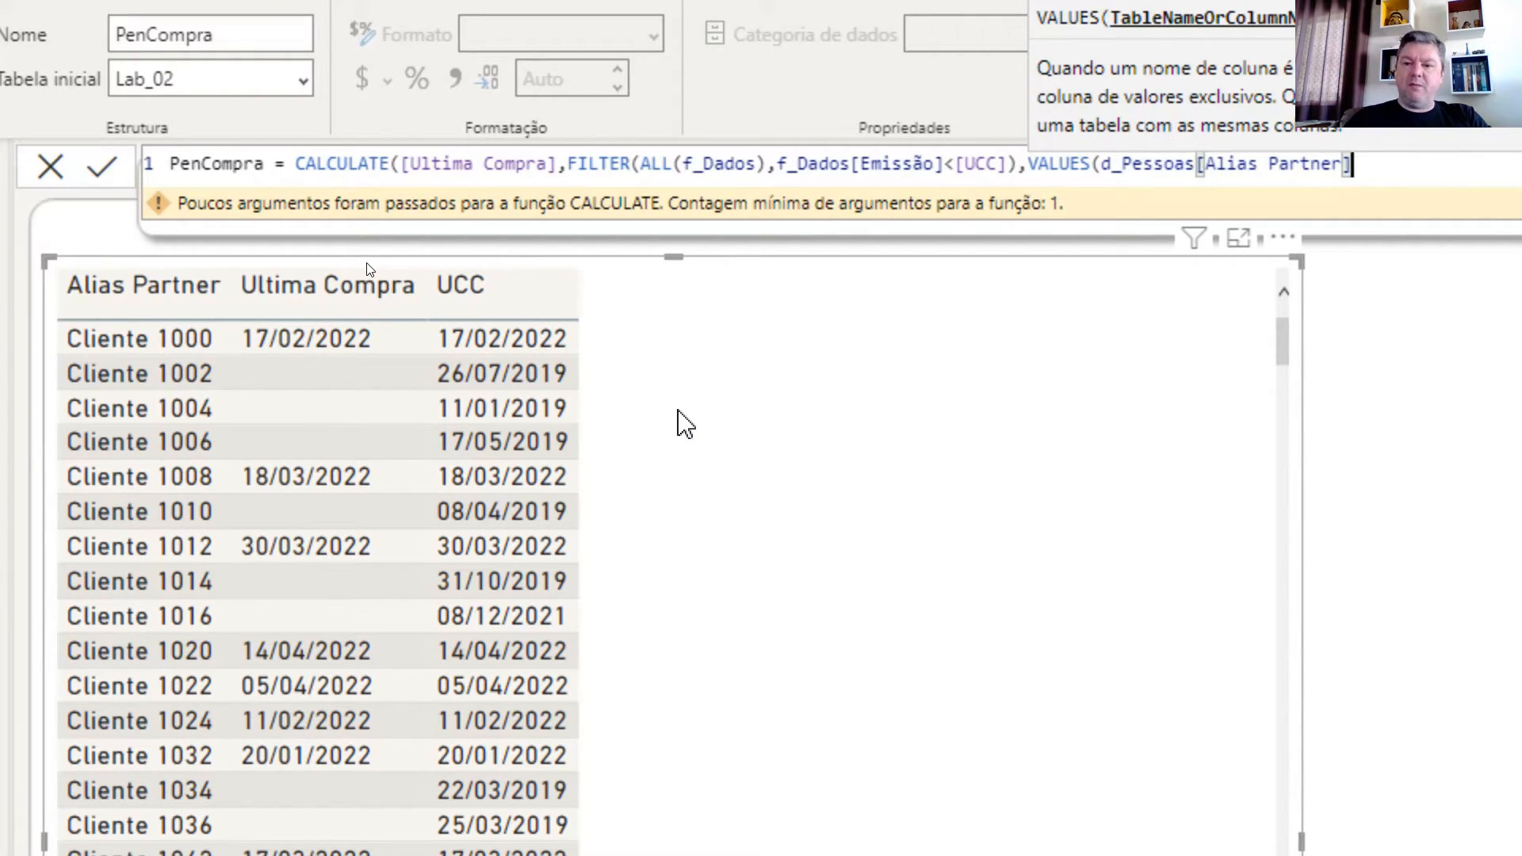
text())
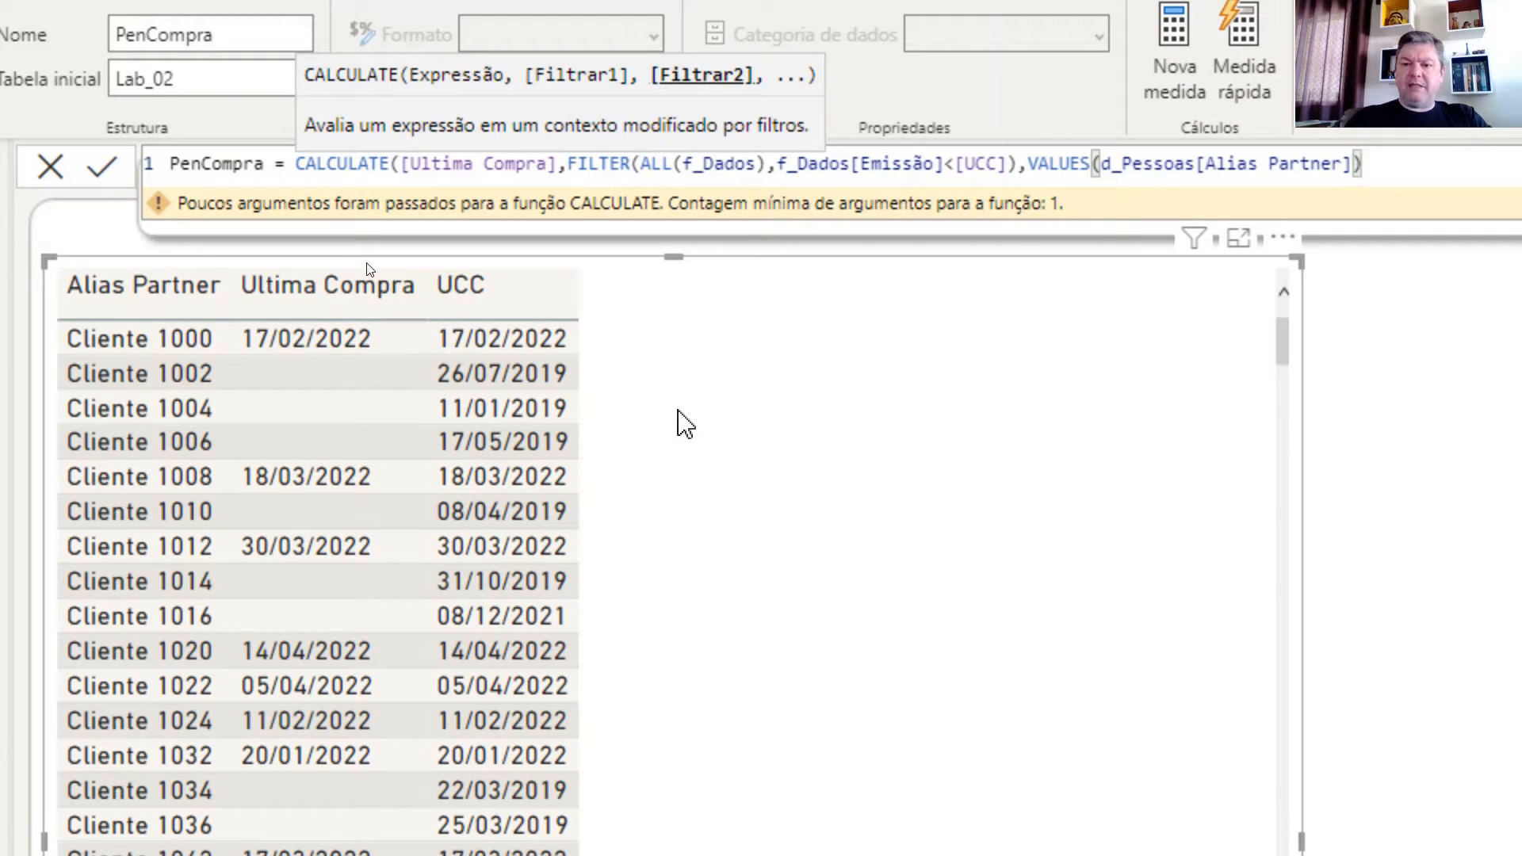
text())
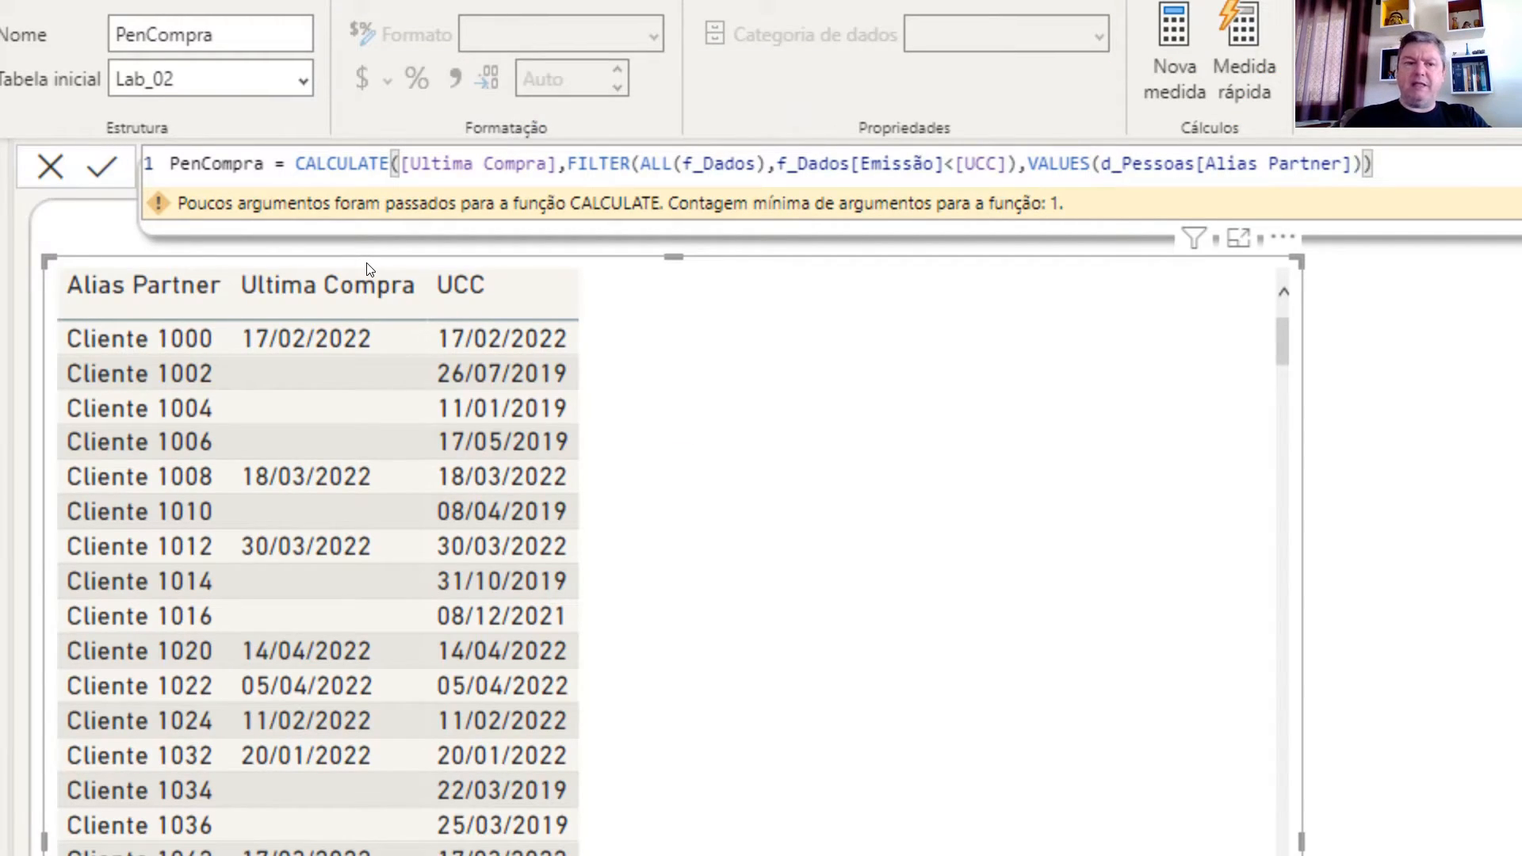
key(Return)
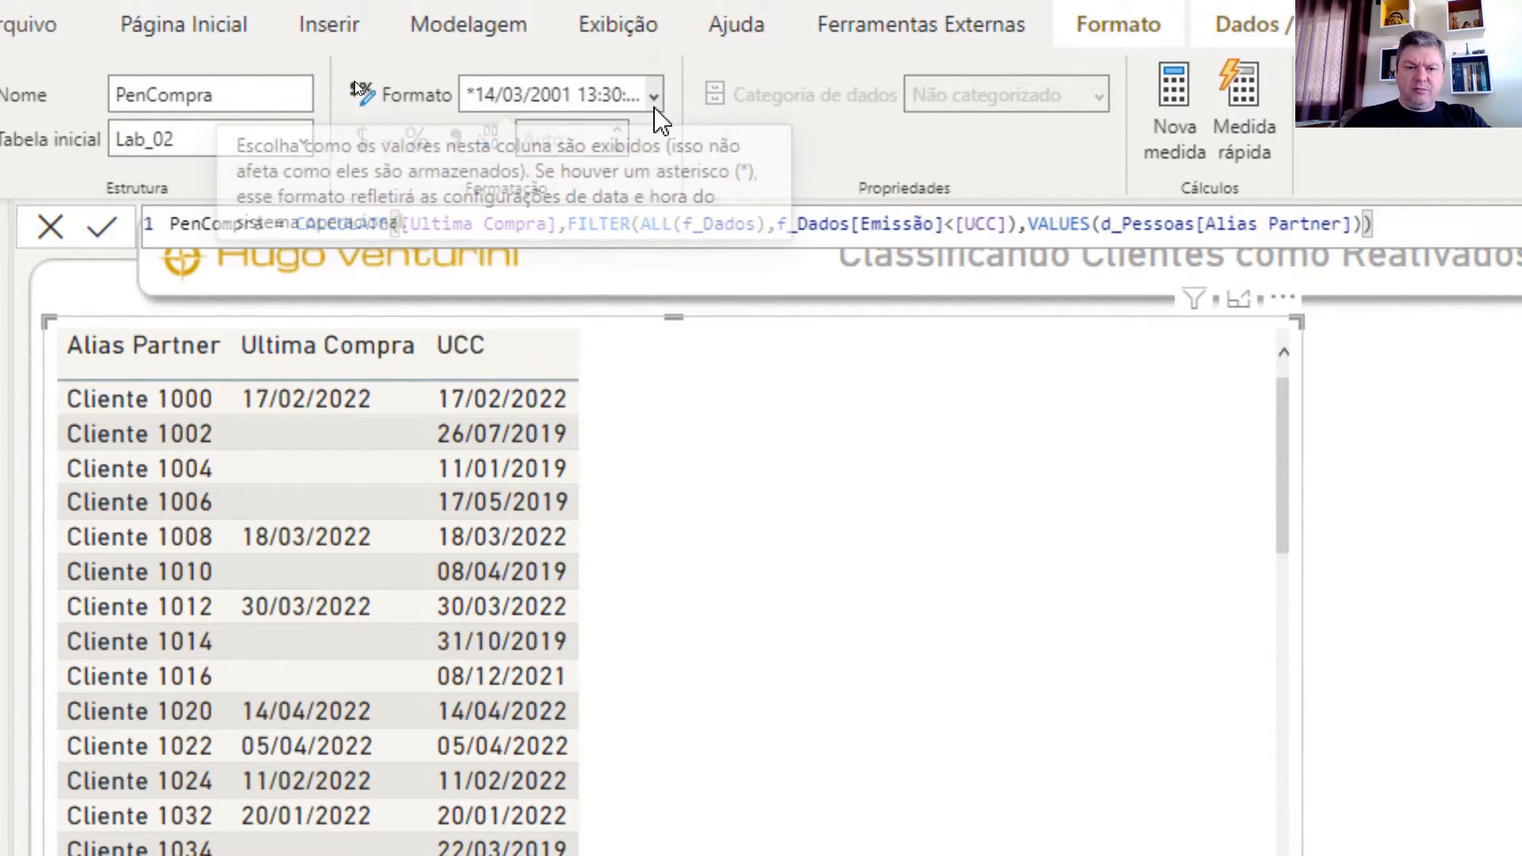
Format the PenCompra measure as Short Date and add it to the client table visual
click(655, 99)
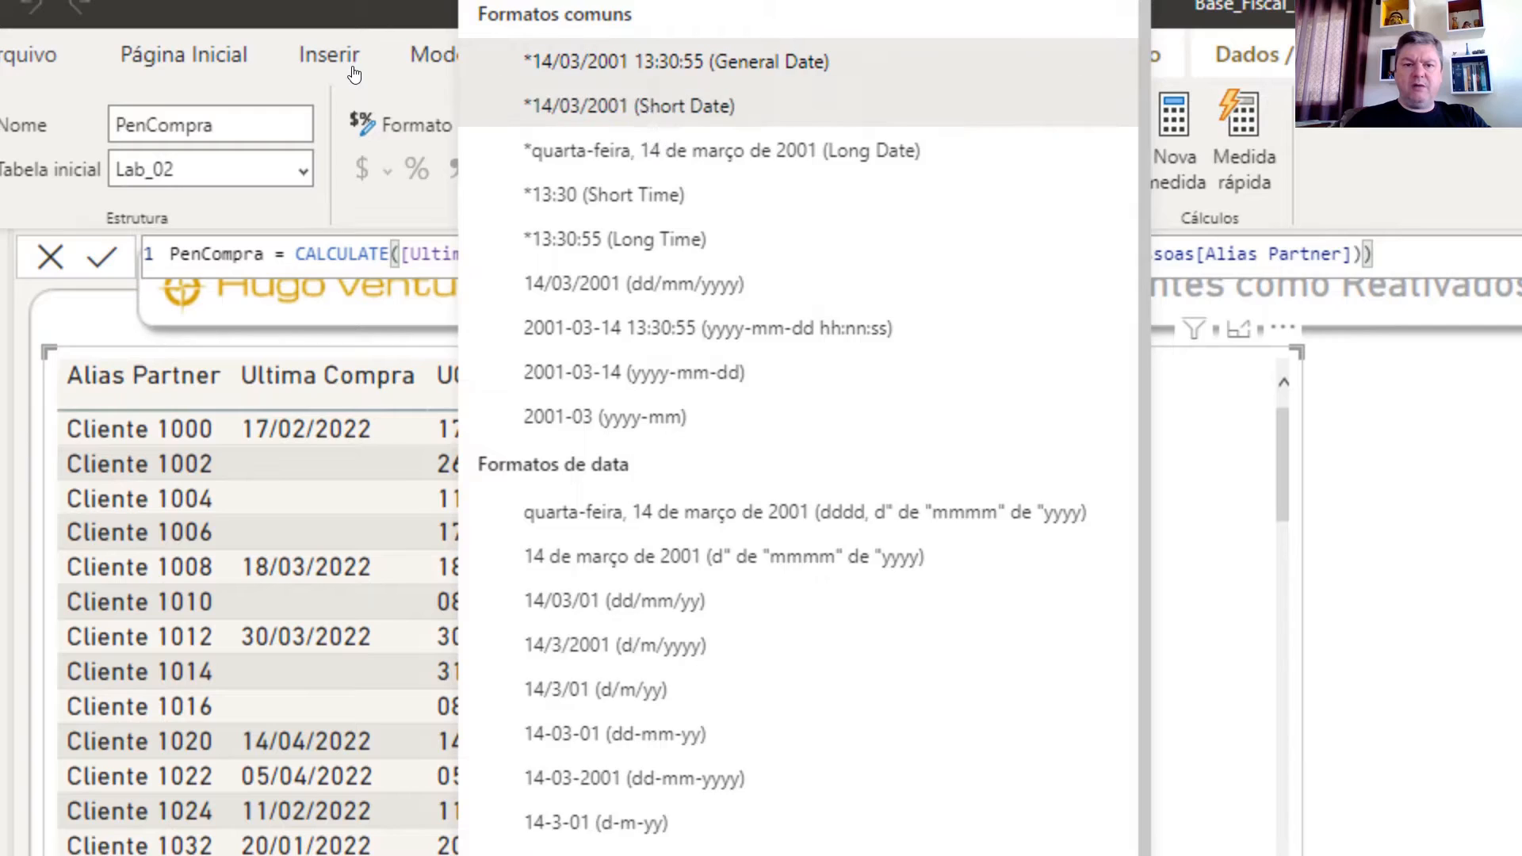
click(354, 74)
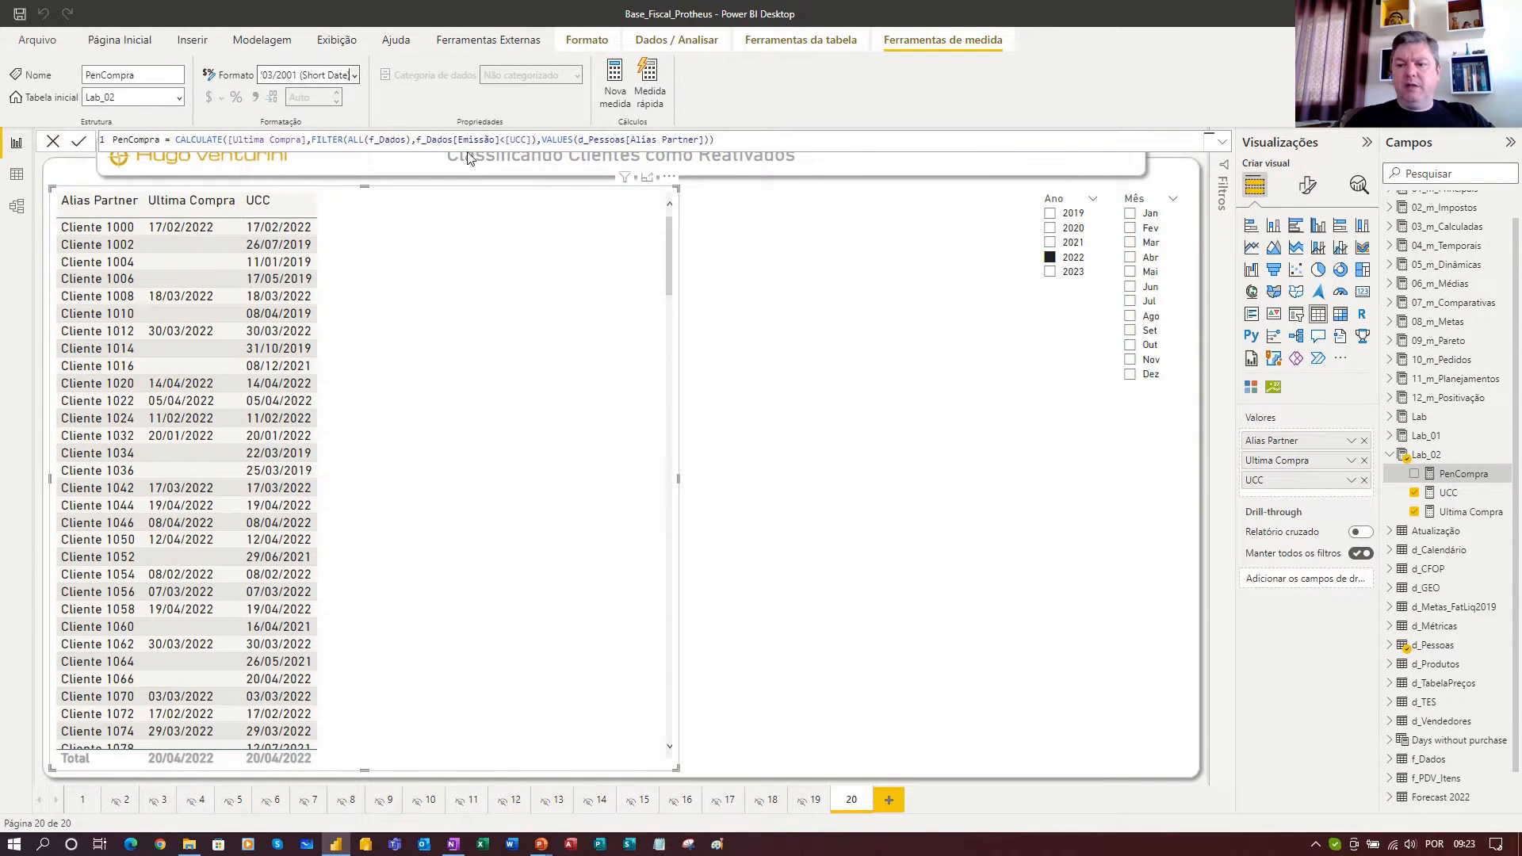
click(1415, 475)
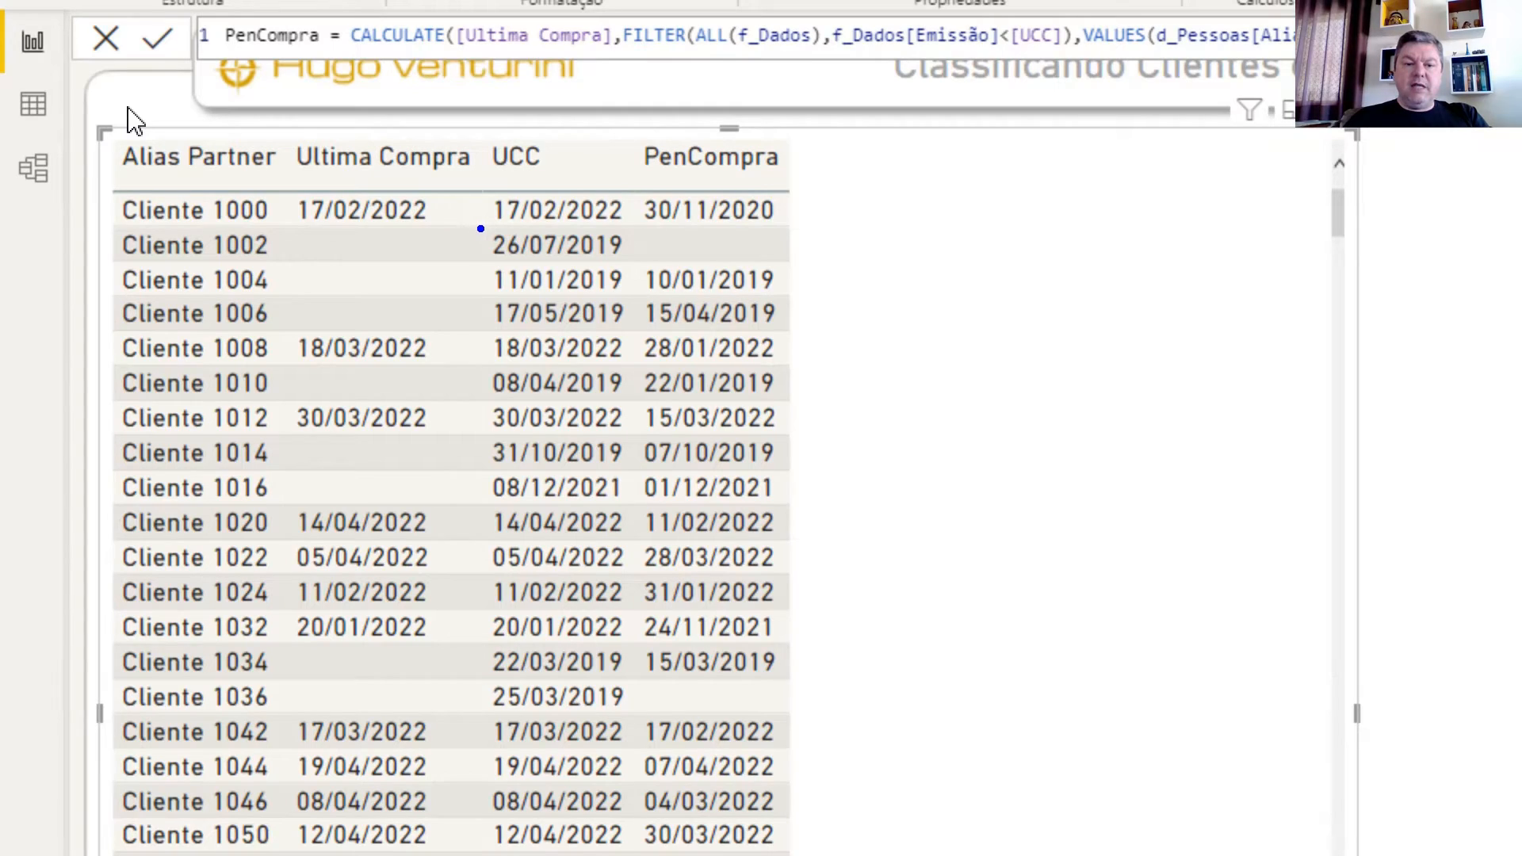
drag(480, 228, 632, 262)
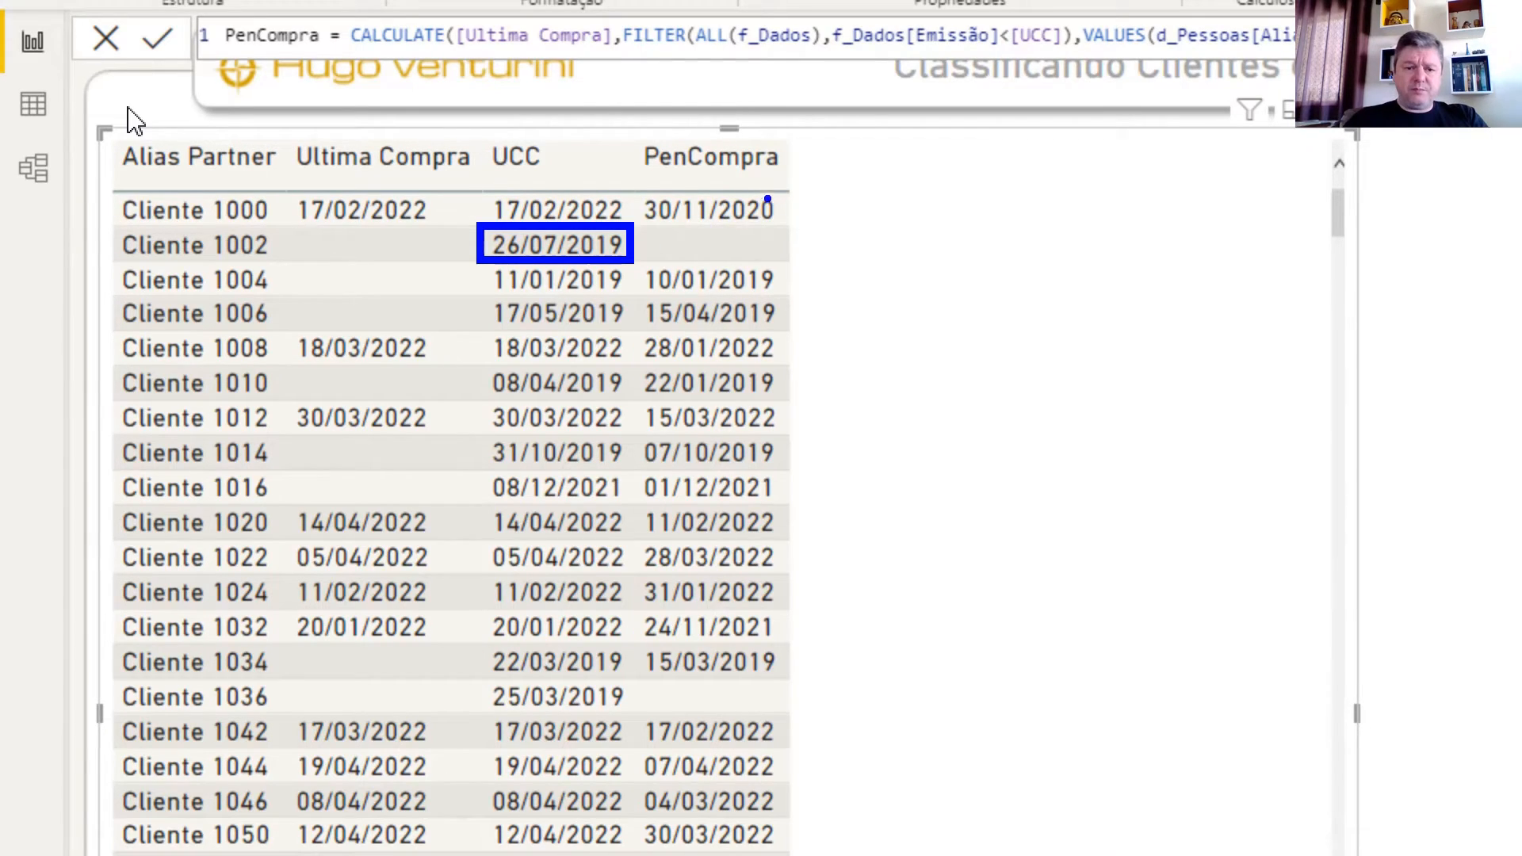
drag(495, 185, 399, 126)
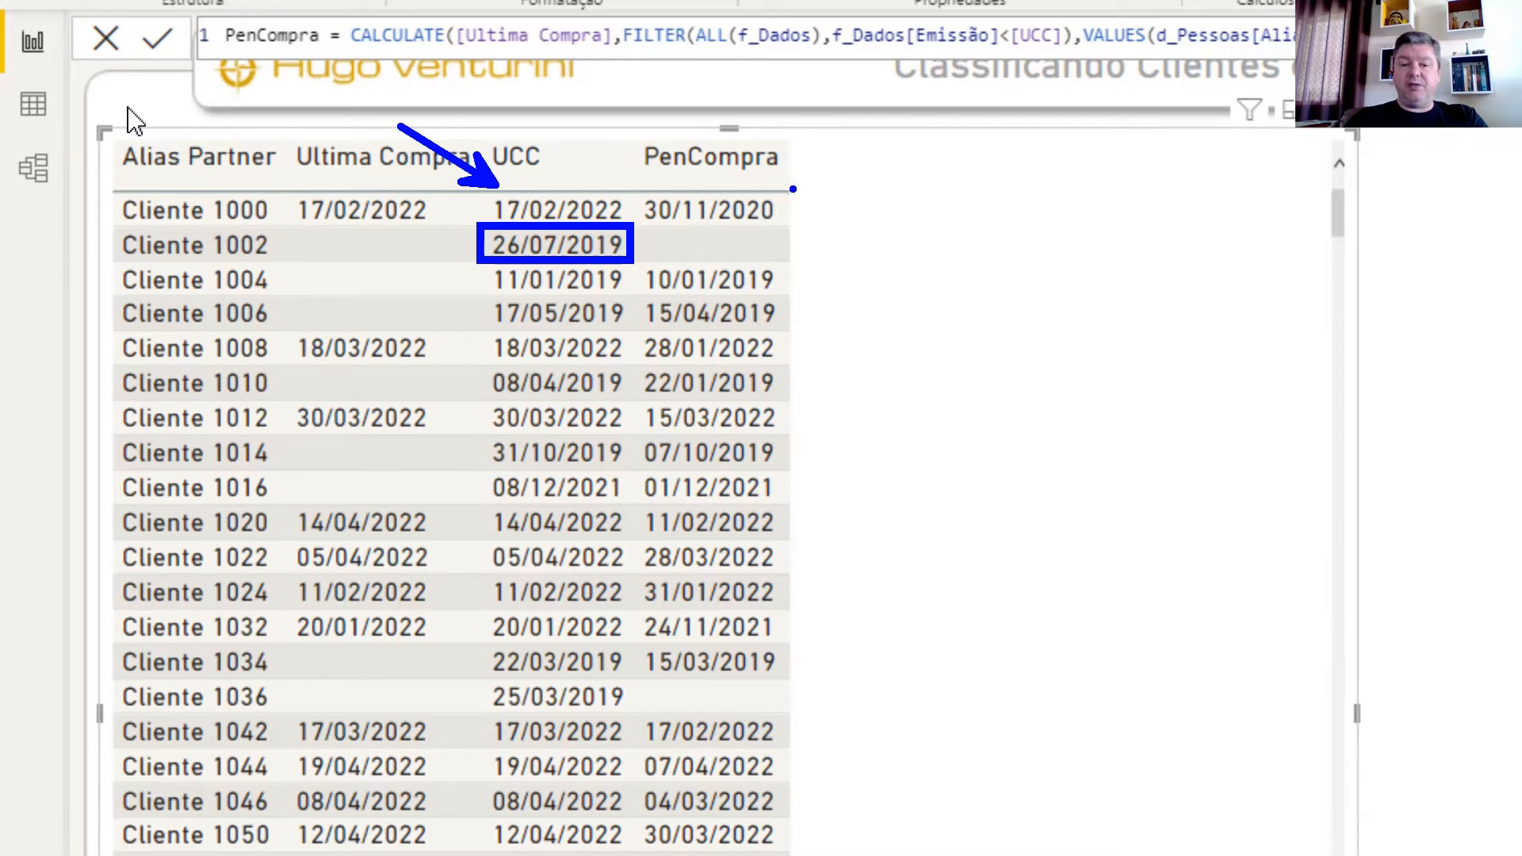
drag(784, 202, 857, 132)
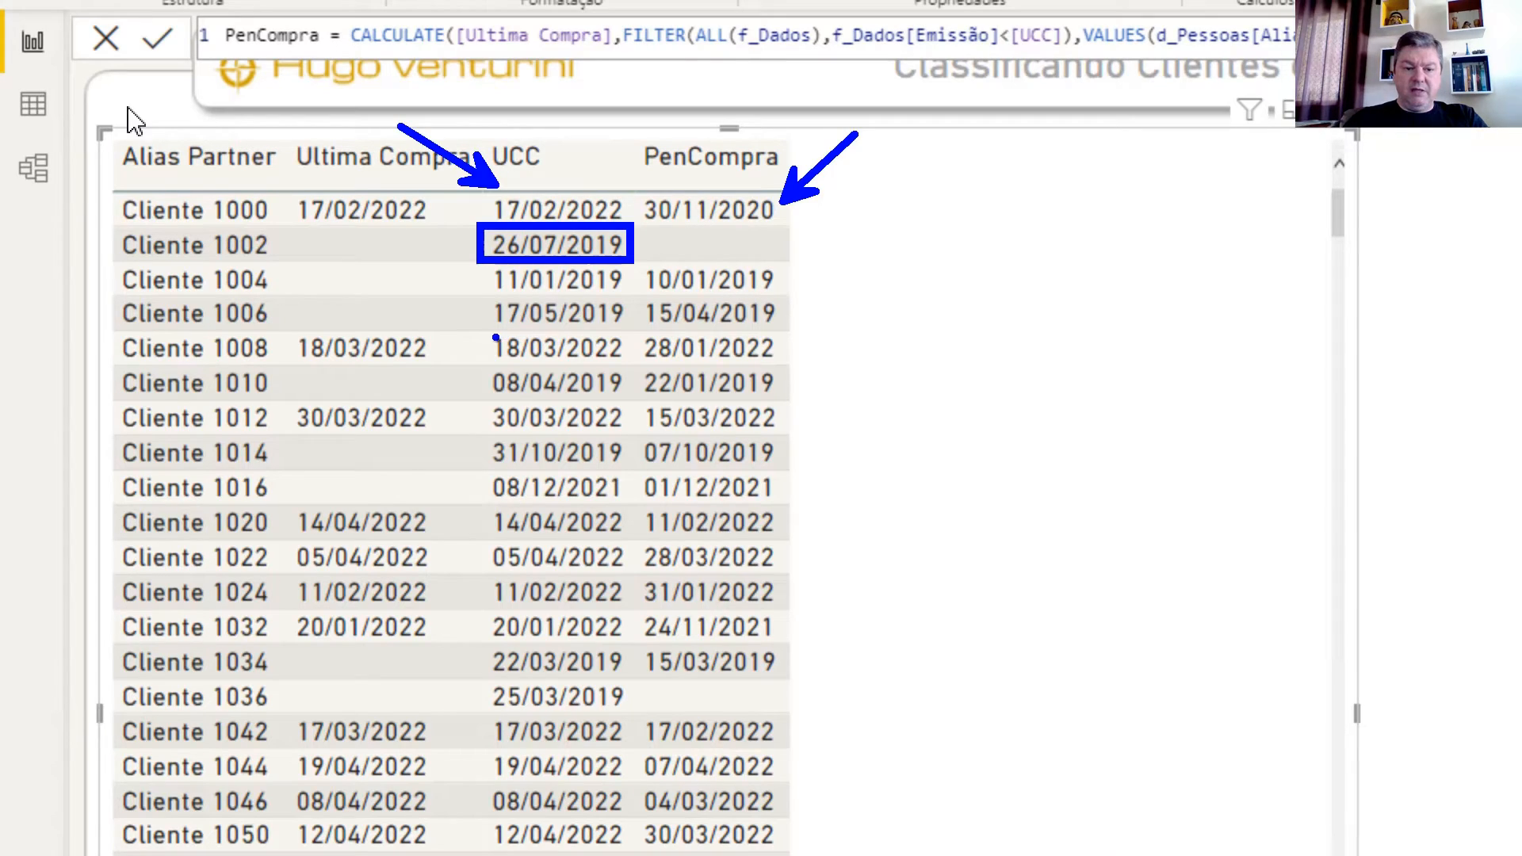
drag(489, 337, 397, 289)
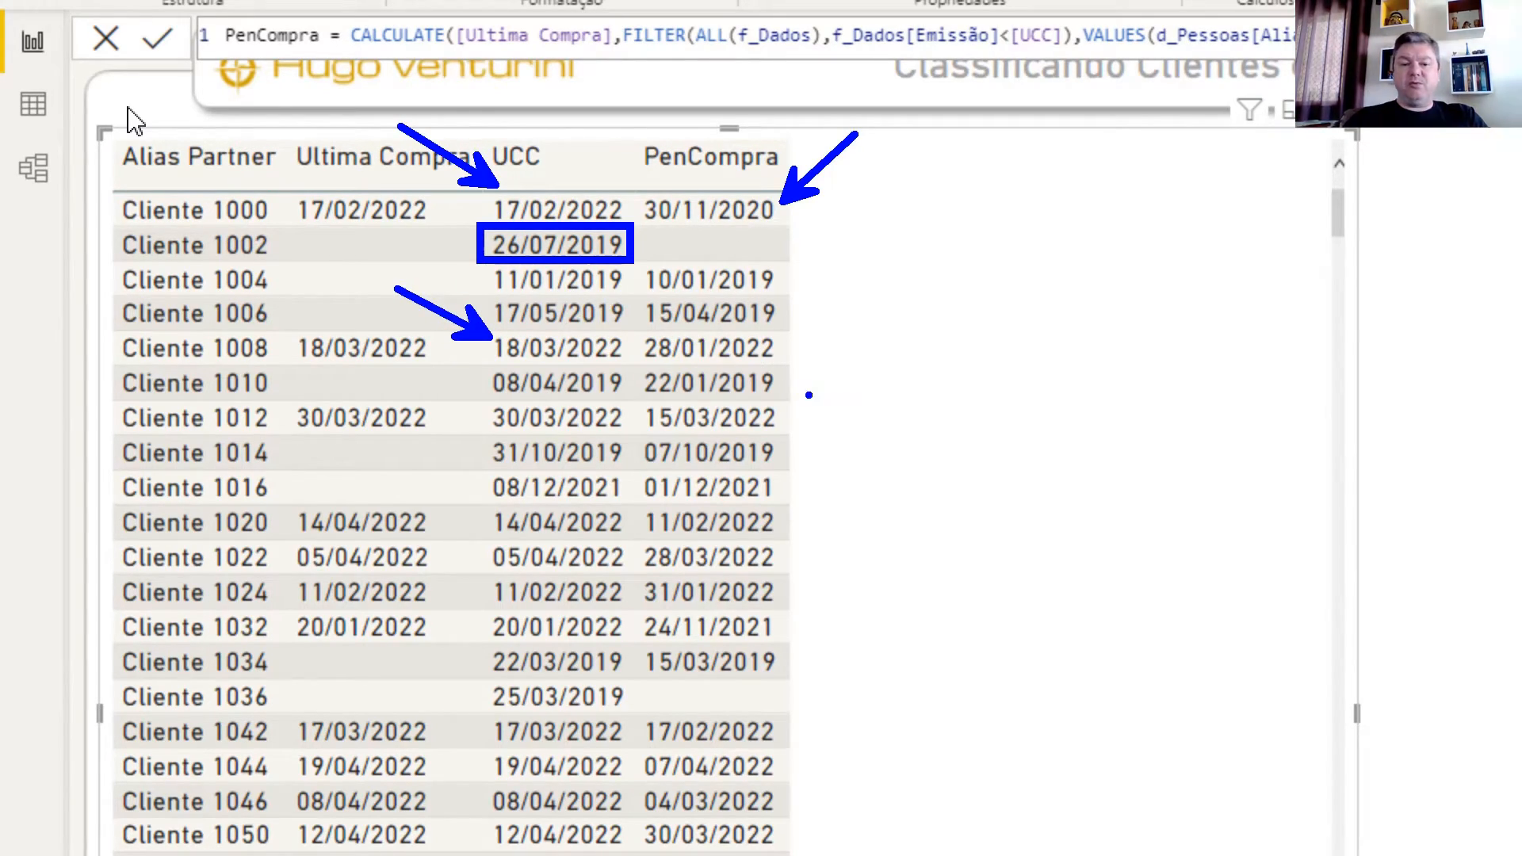
drag(786, 349, 842, 314)
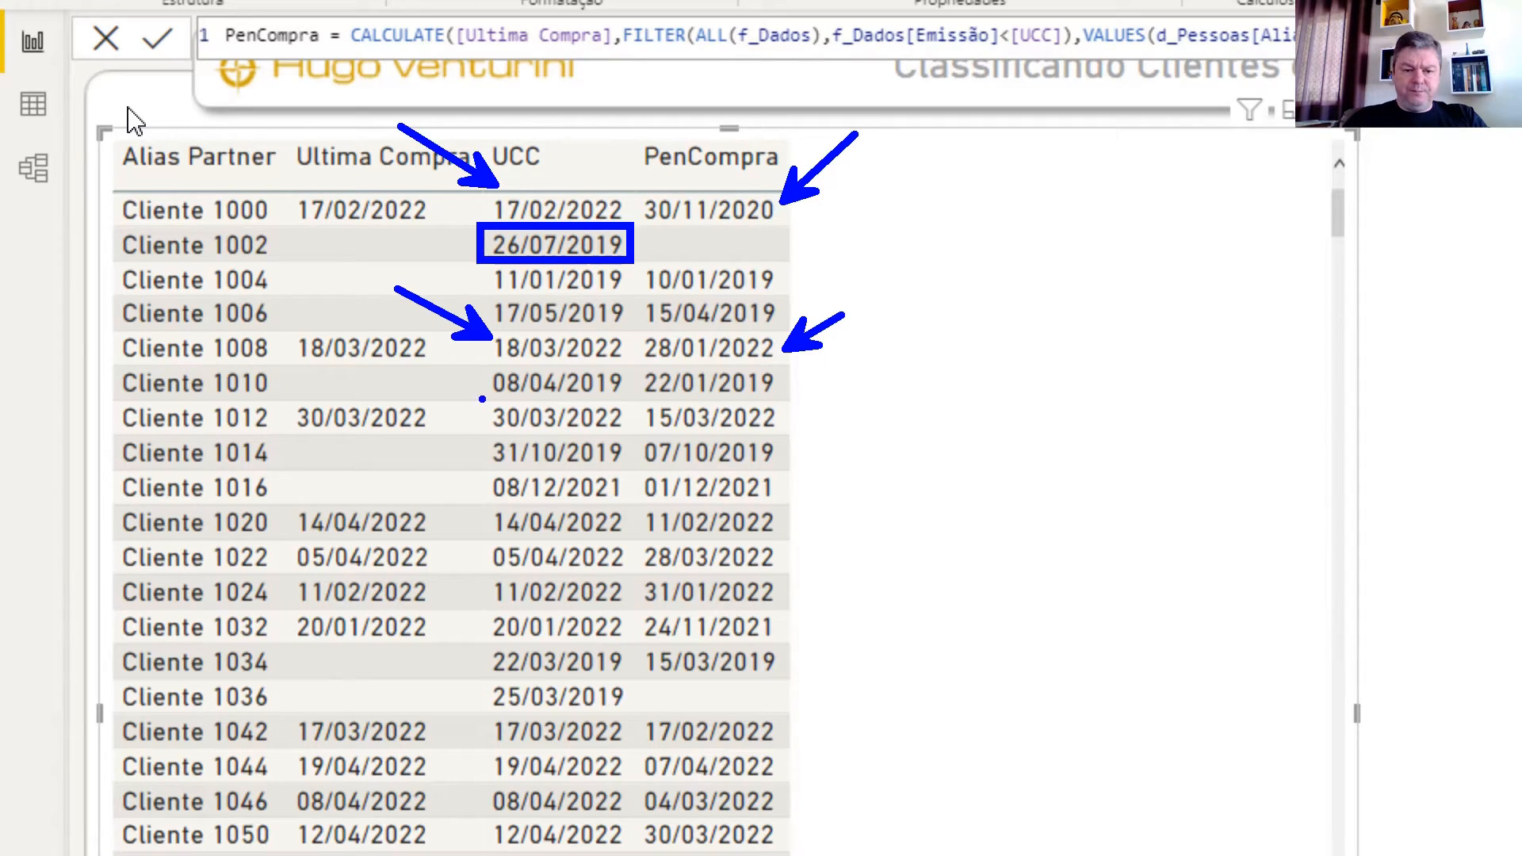
drag(476, 396, 789, 436)
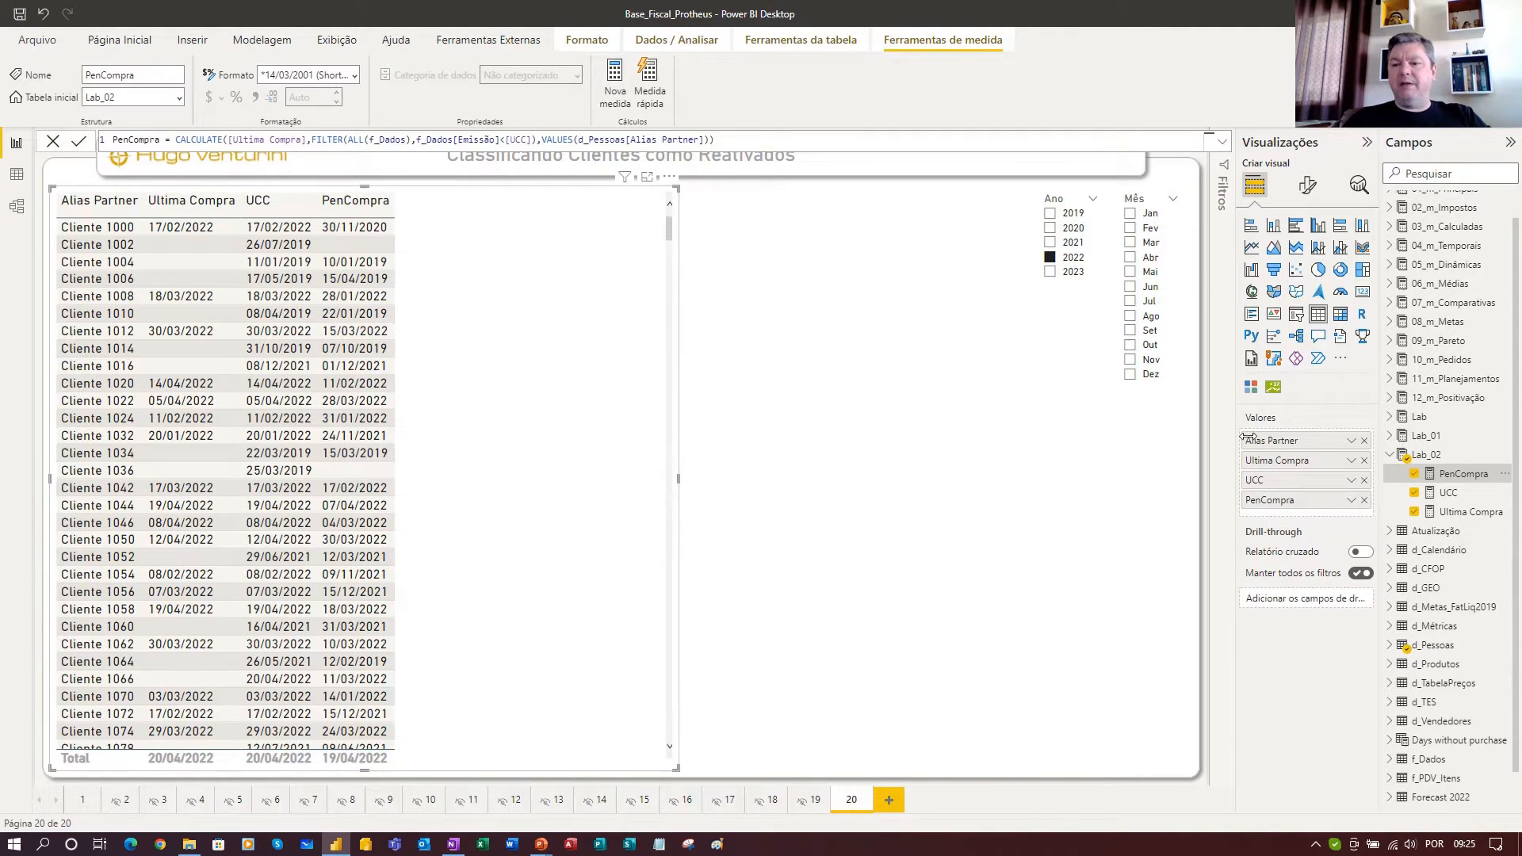
Create a new measure in the Lab_02 table and name it DiasDif
mouse_move(1436, 461)
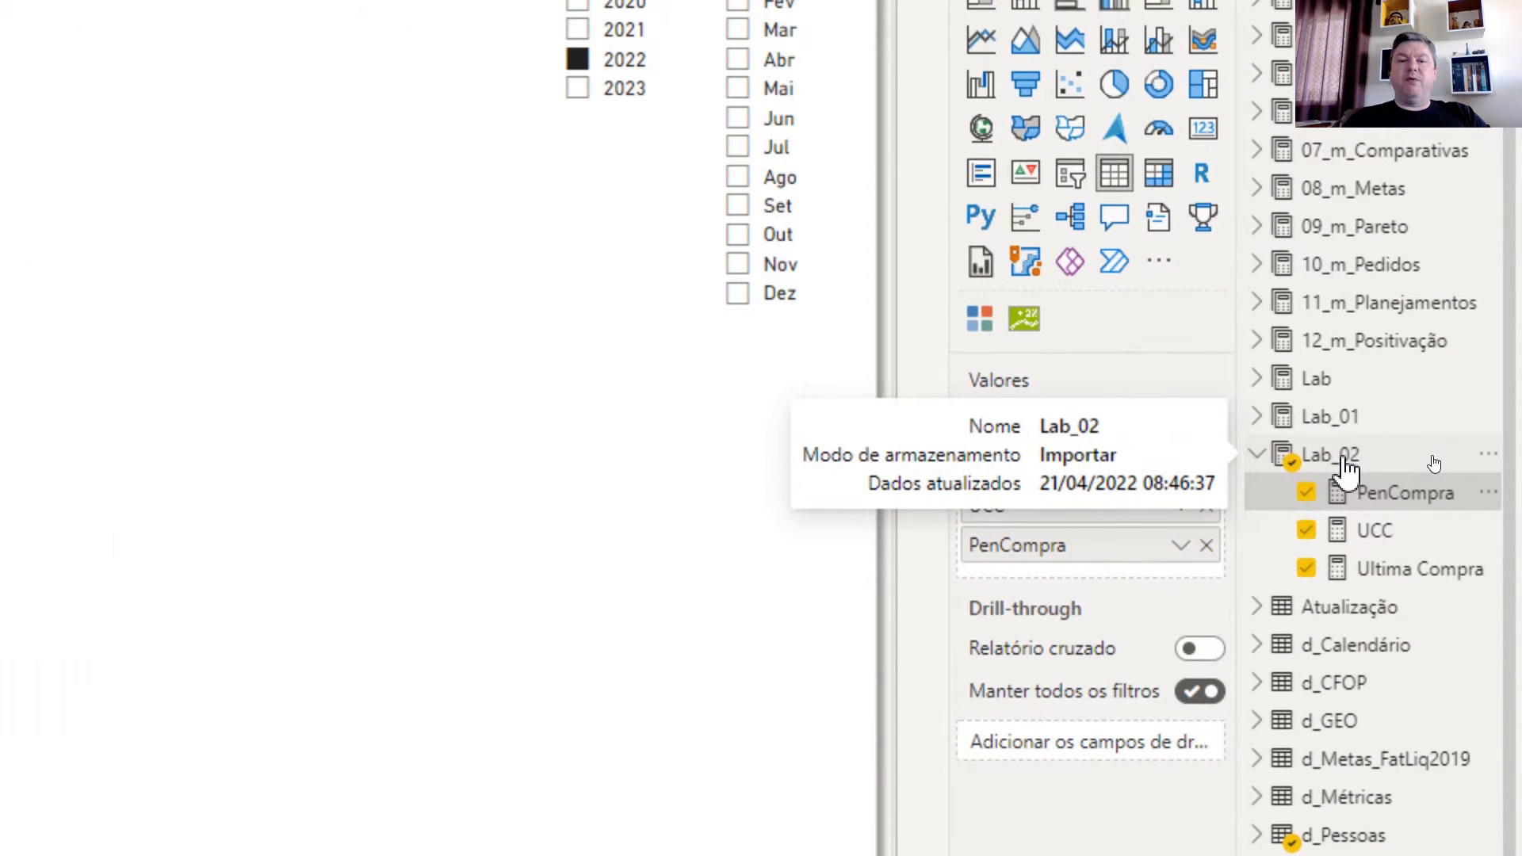
right_click(1348, 470)
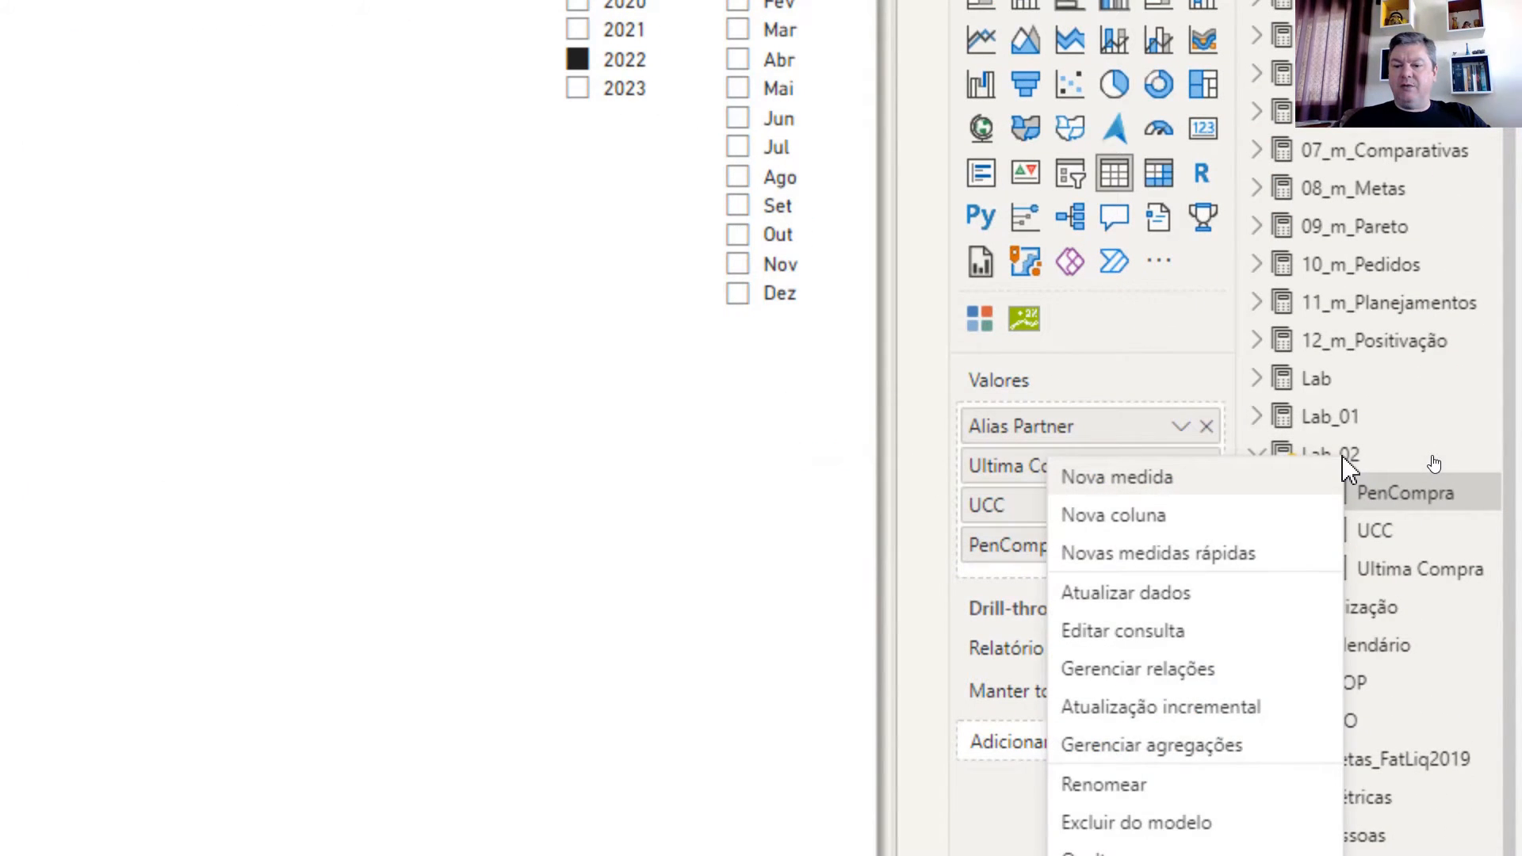
key(Escape)
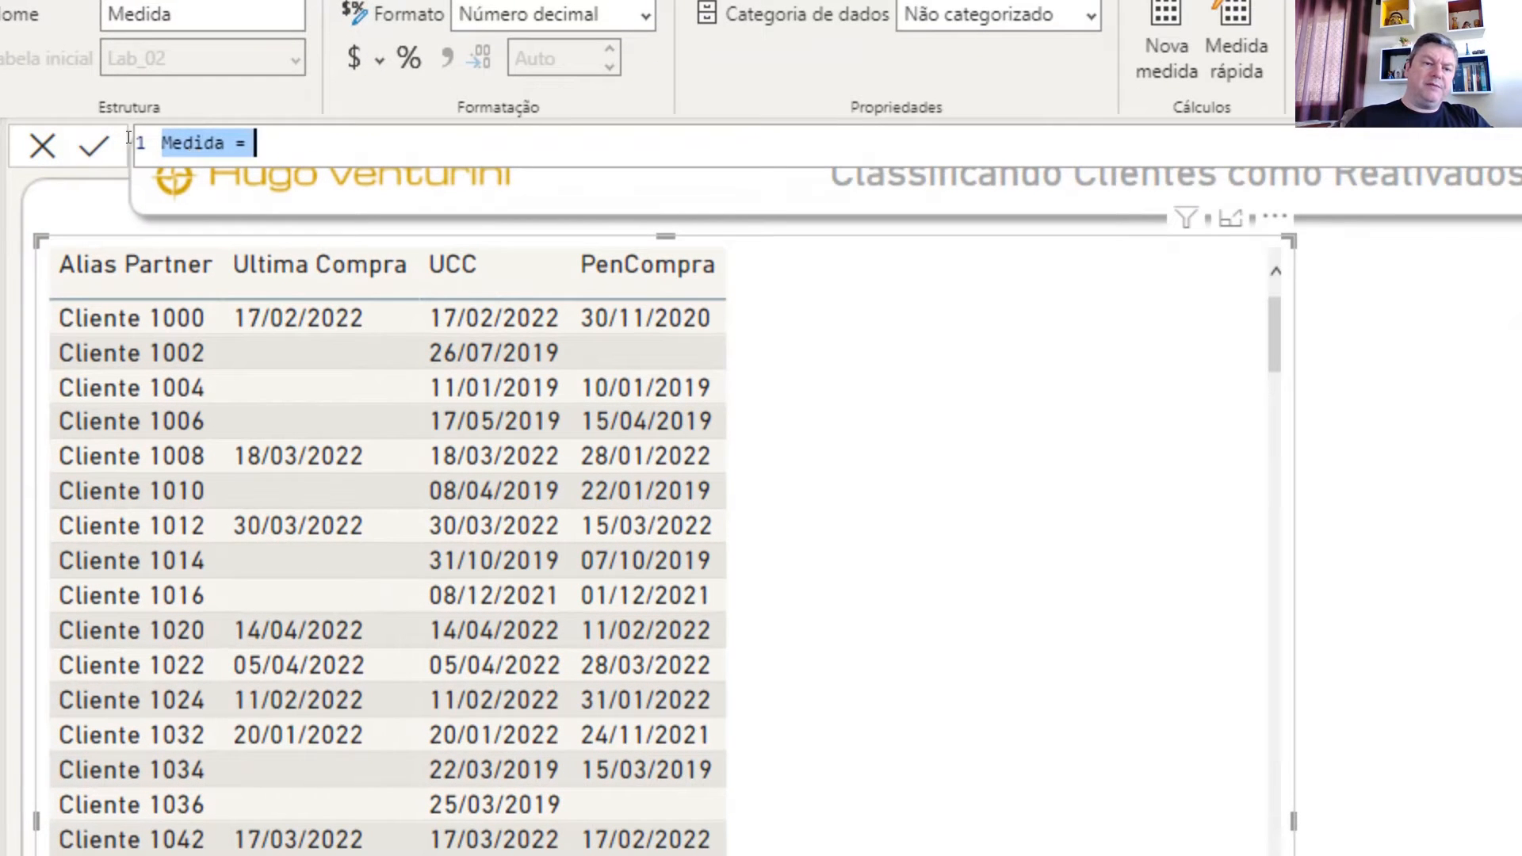
double_click(127, 138)
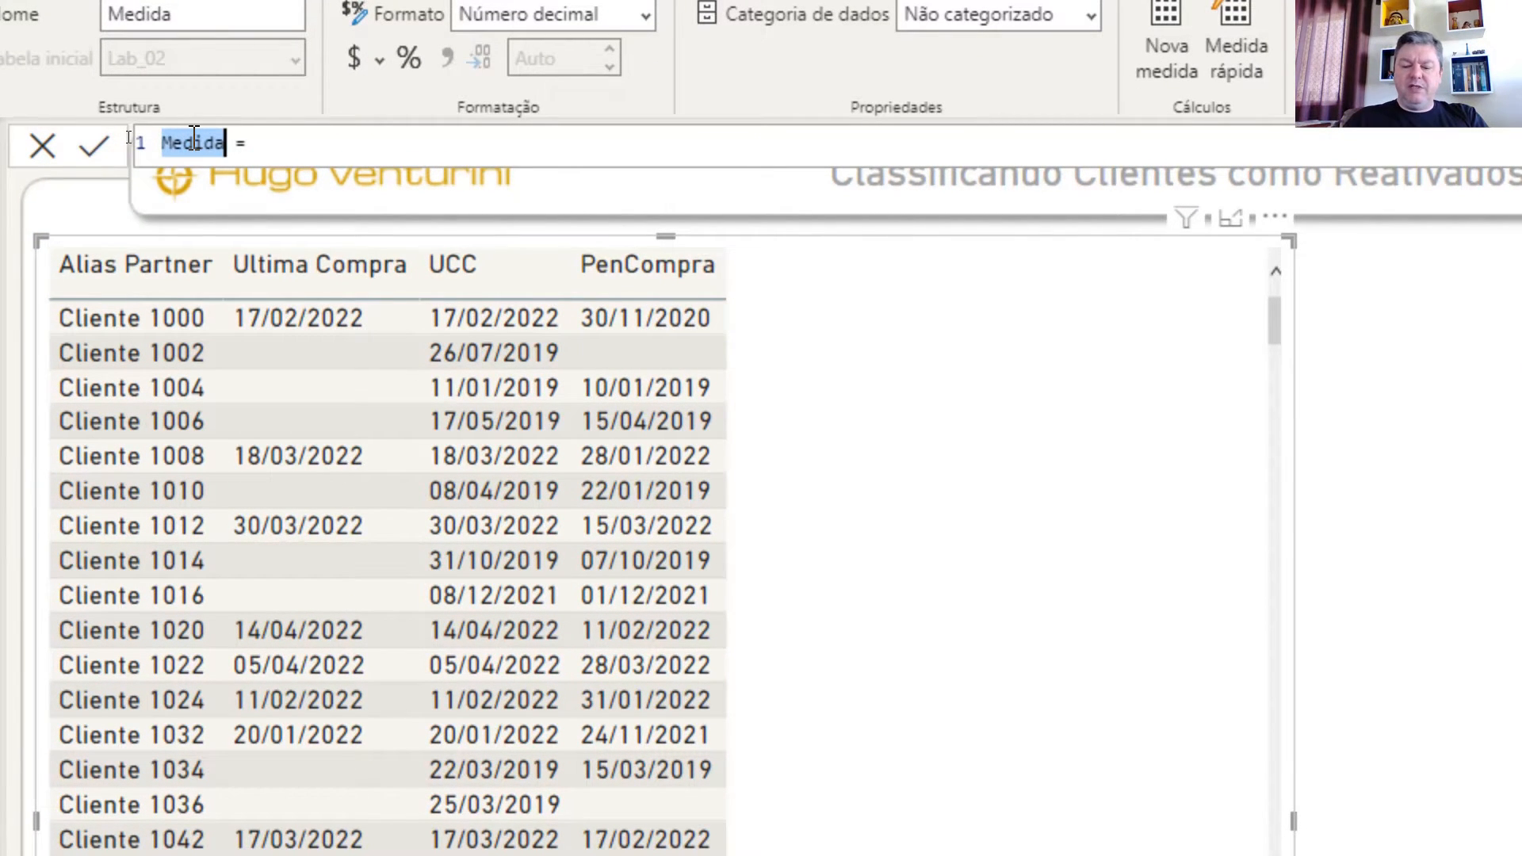
text(Dias)
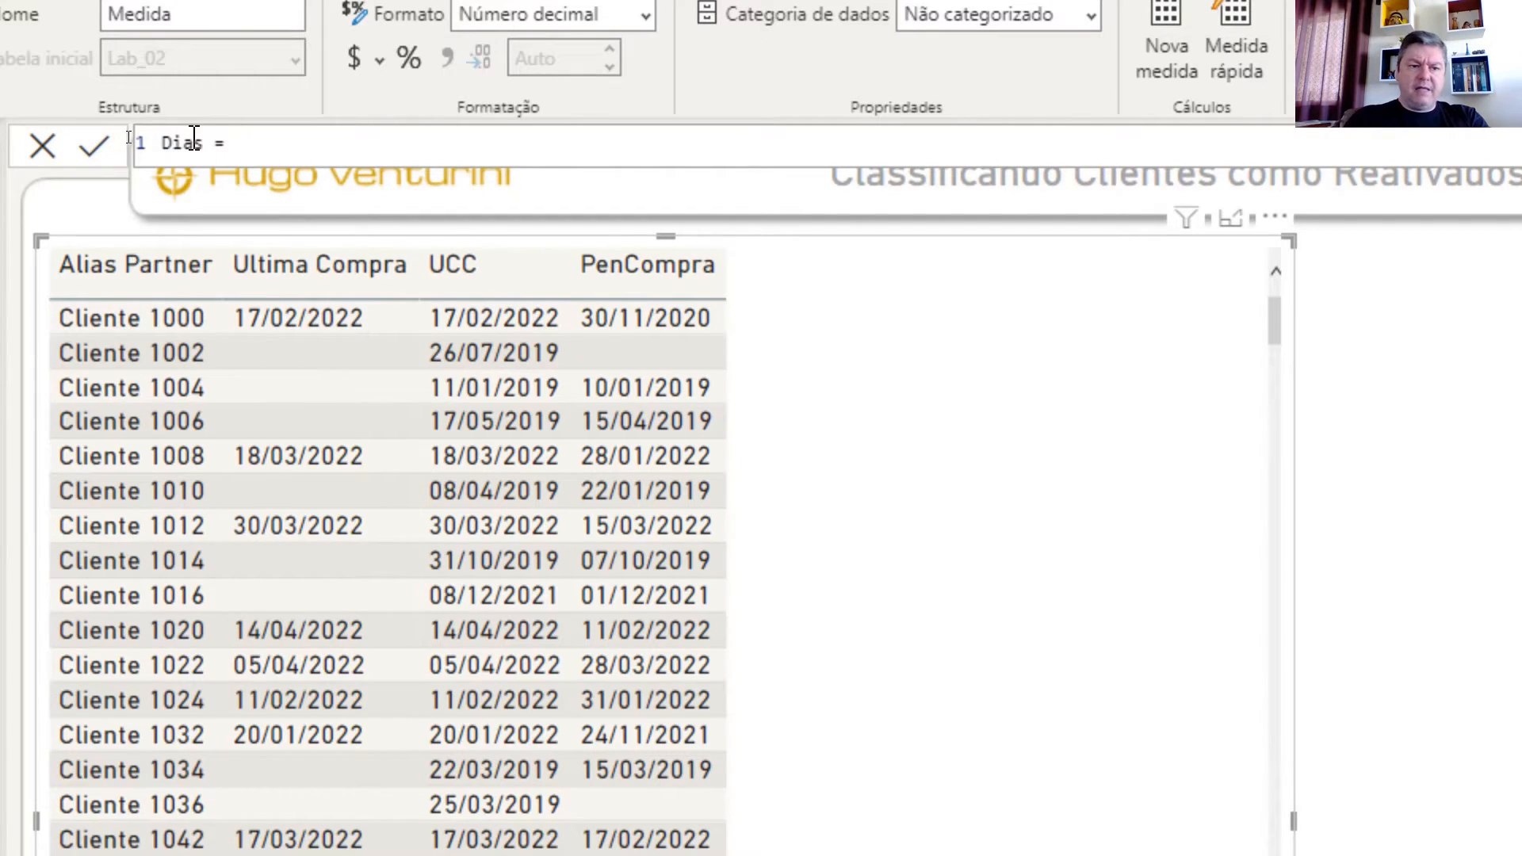
text(Dif)
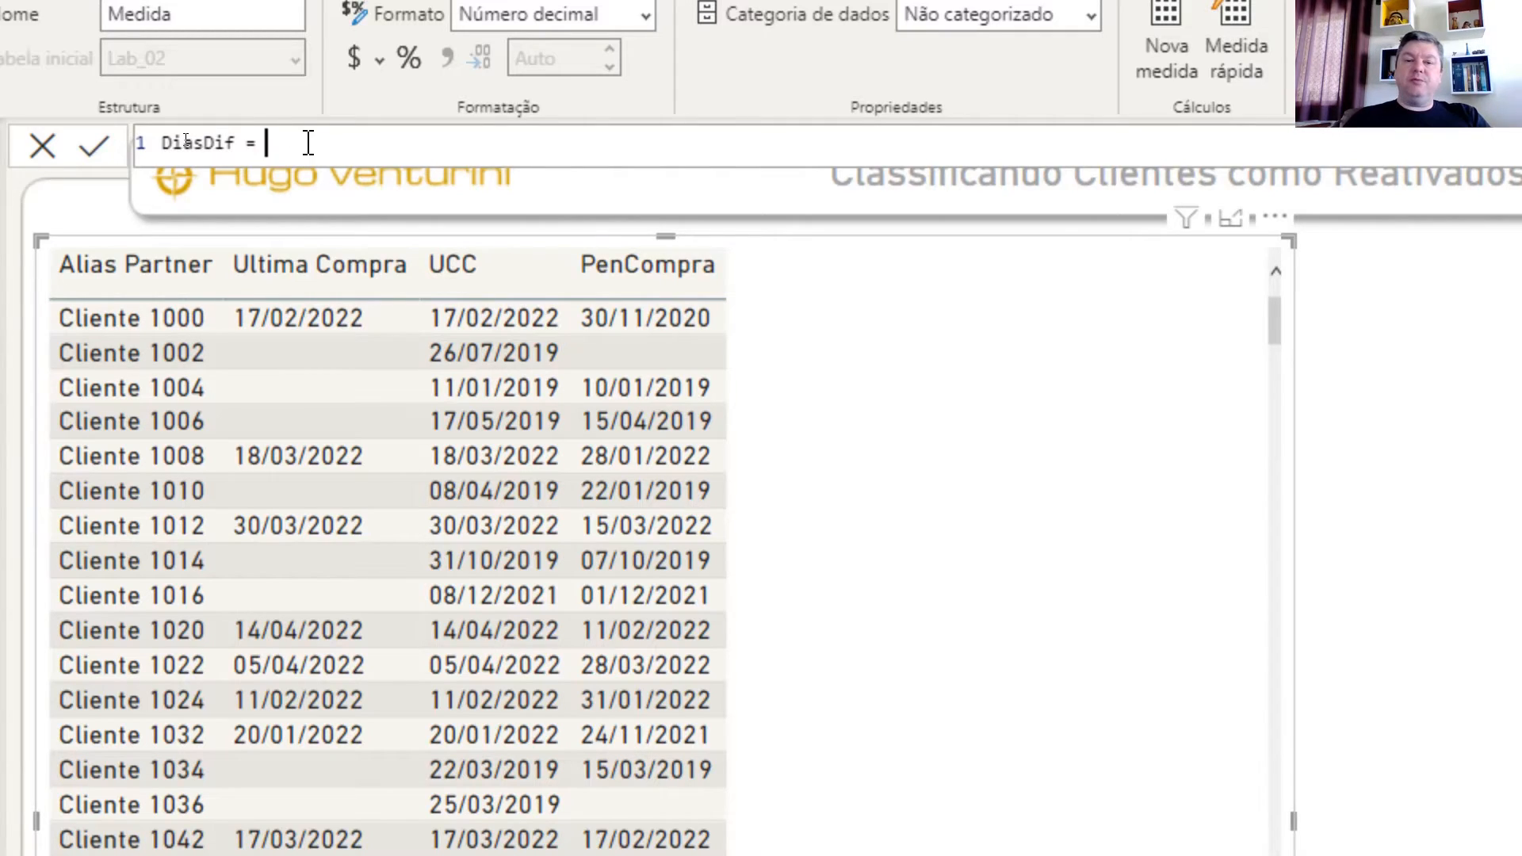
Start the DiasDif formula with DATEDIFF and use [PenCompra] as its first date argument
text(date)
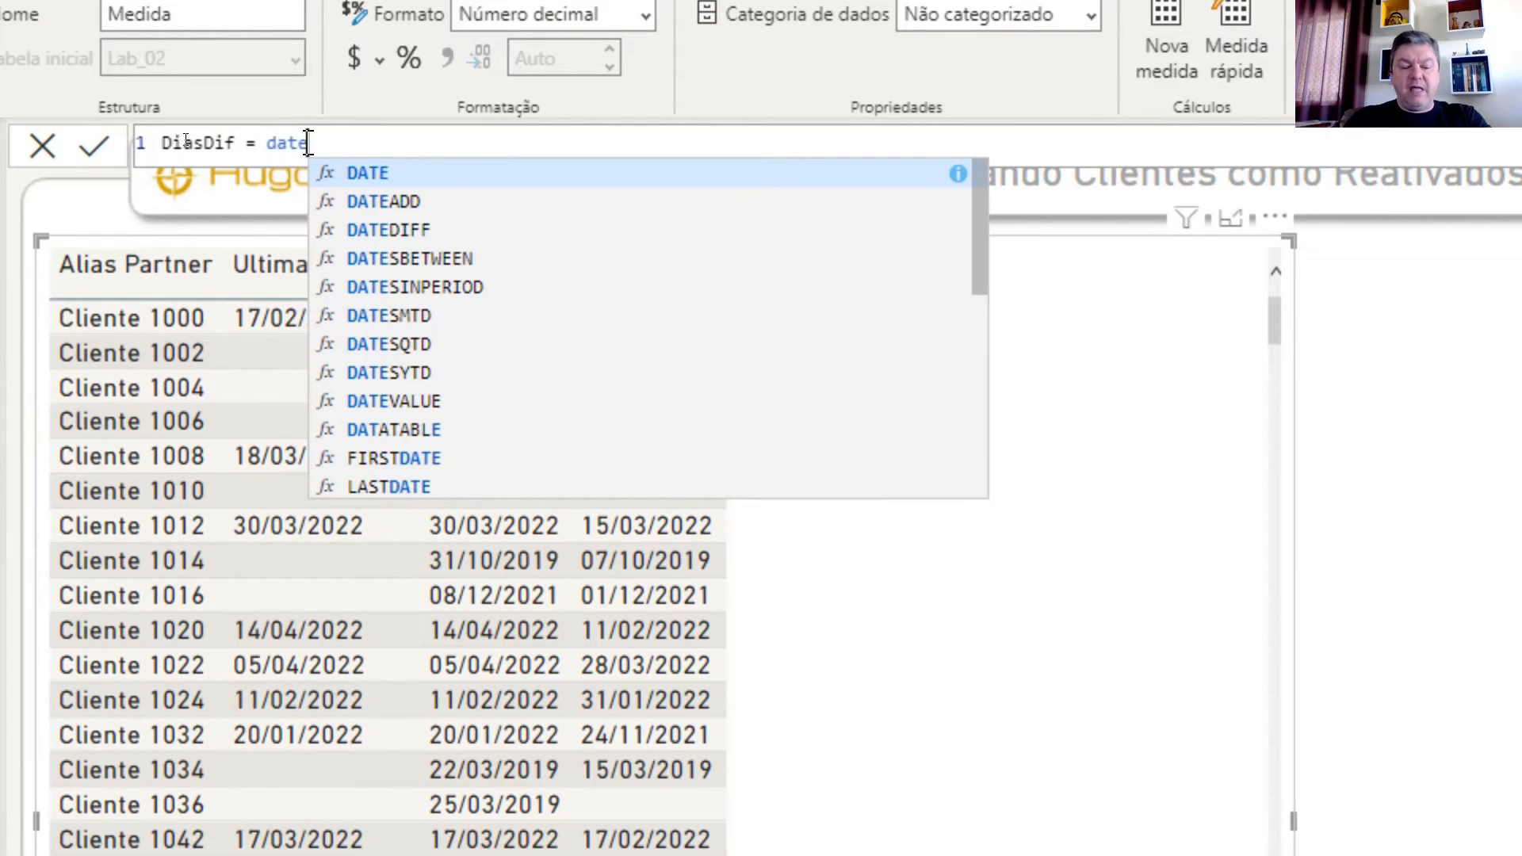
key(Down)
key(Down)
key(Tab)
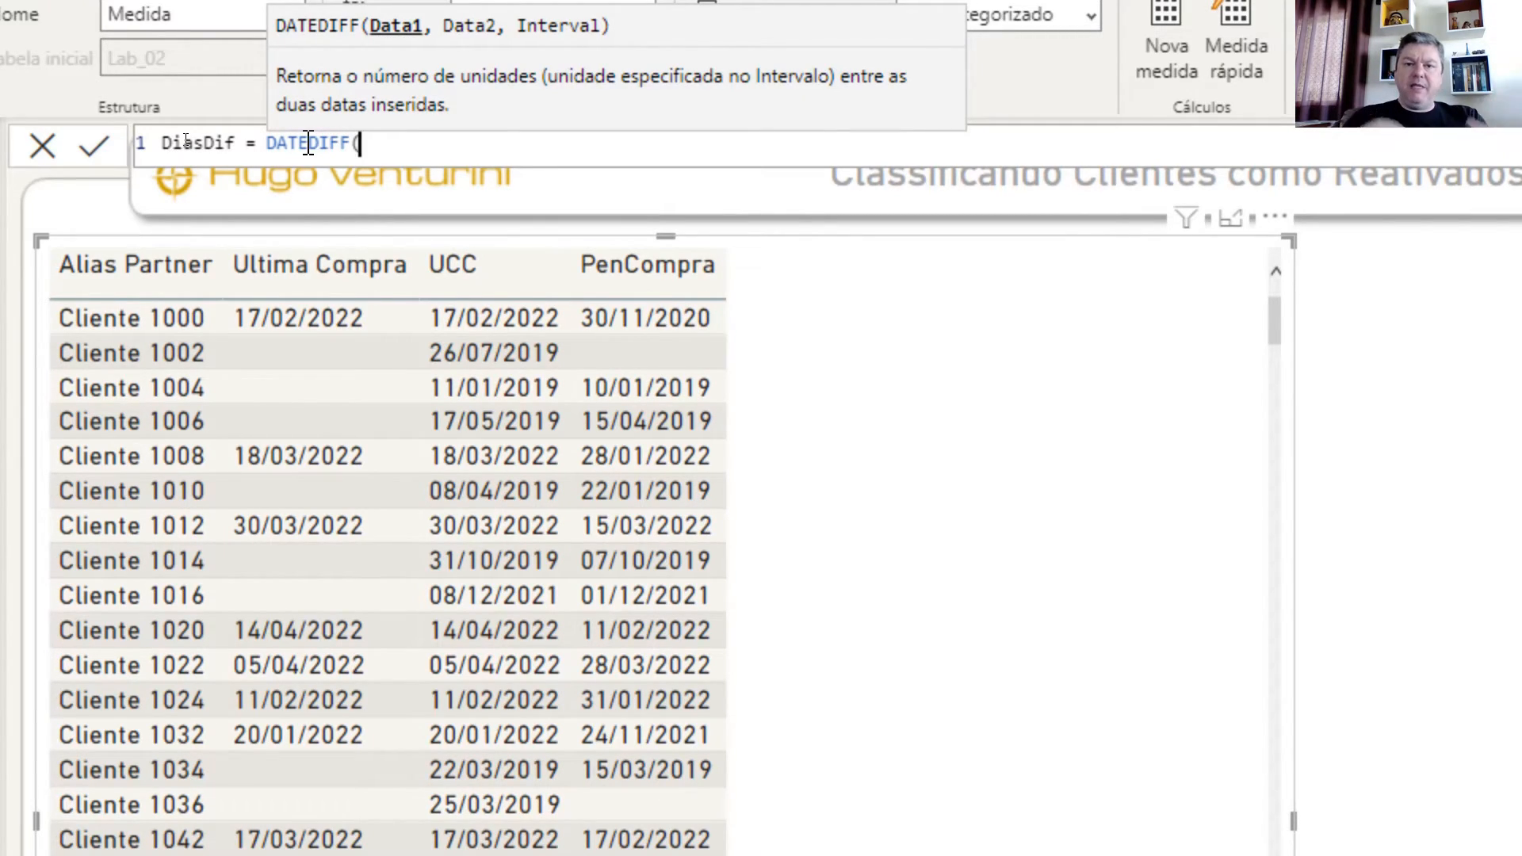
text([)
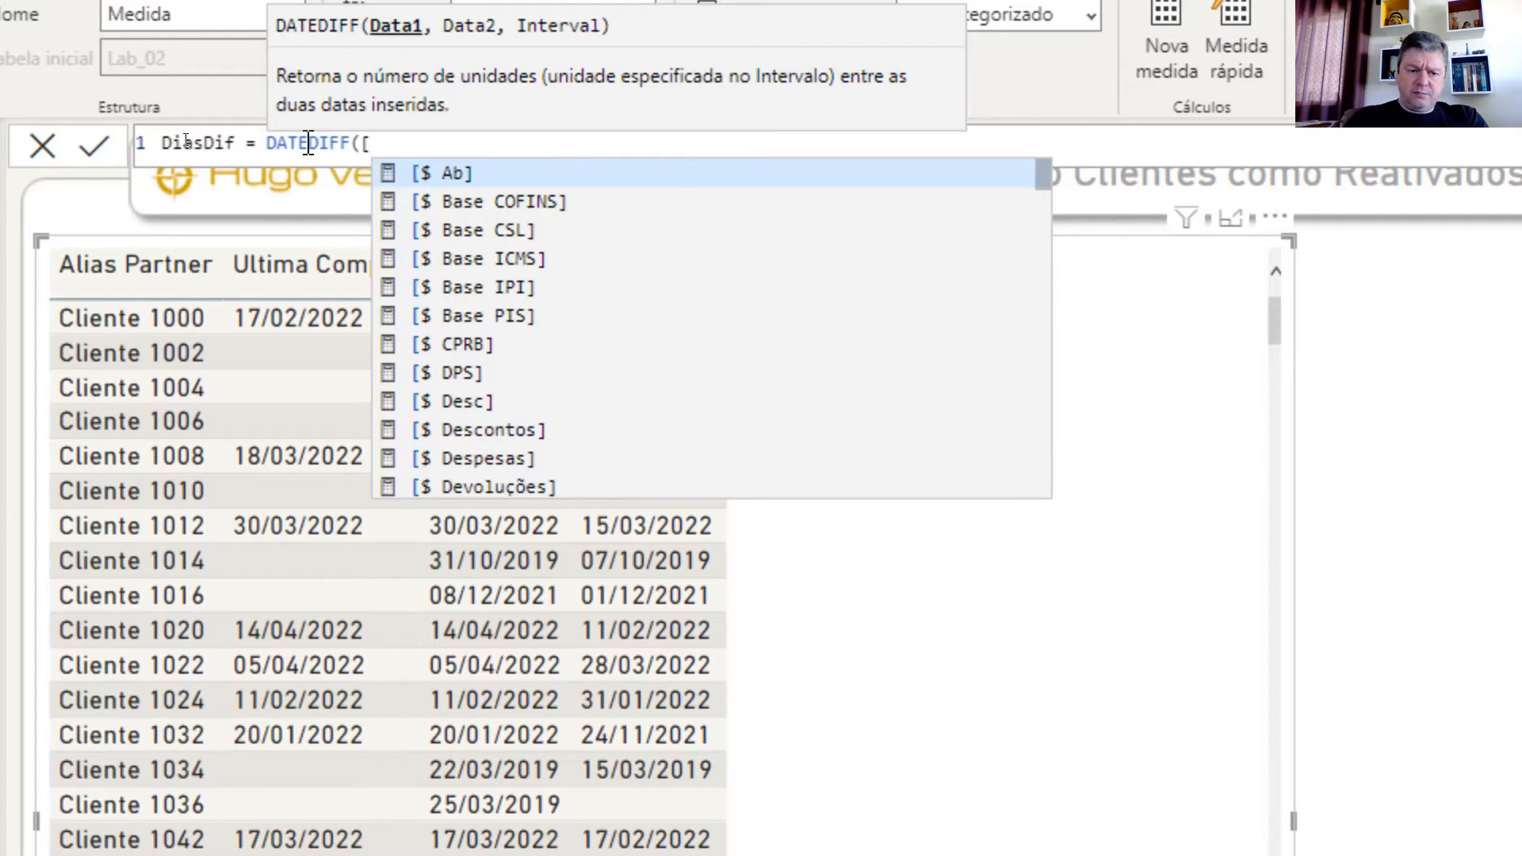
text(pen)
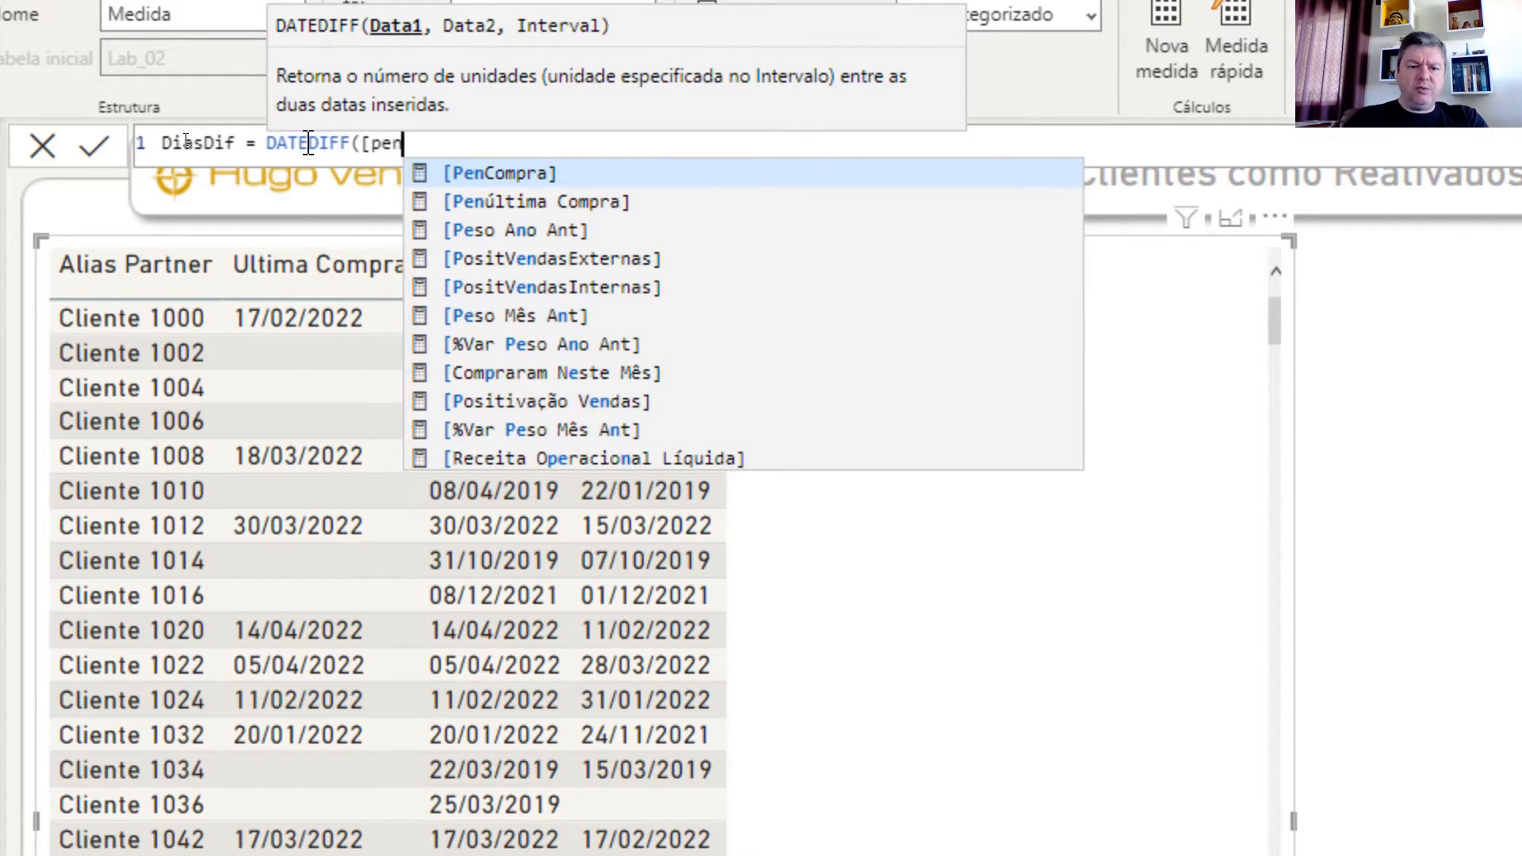
key(Tab)
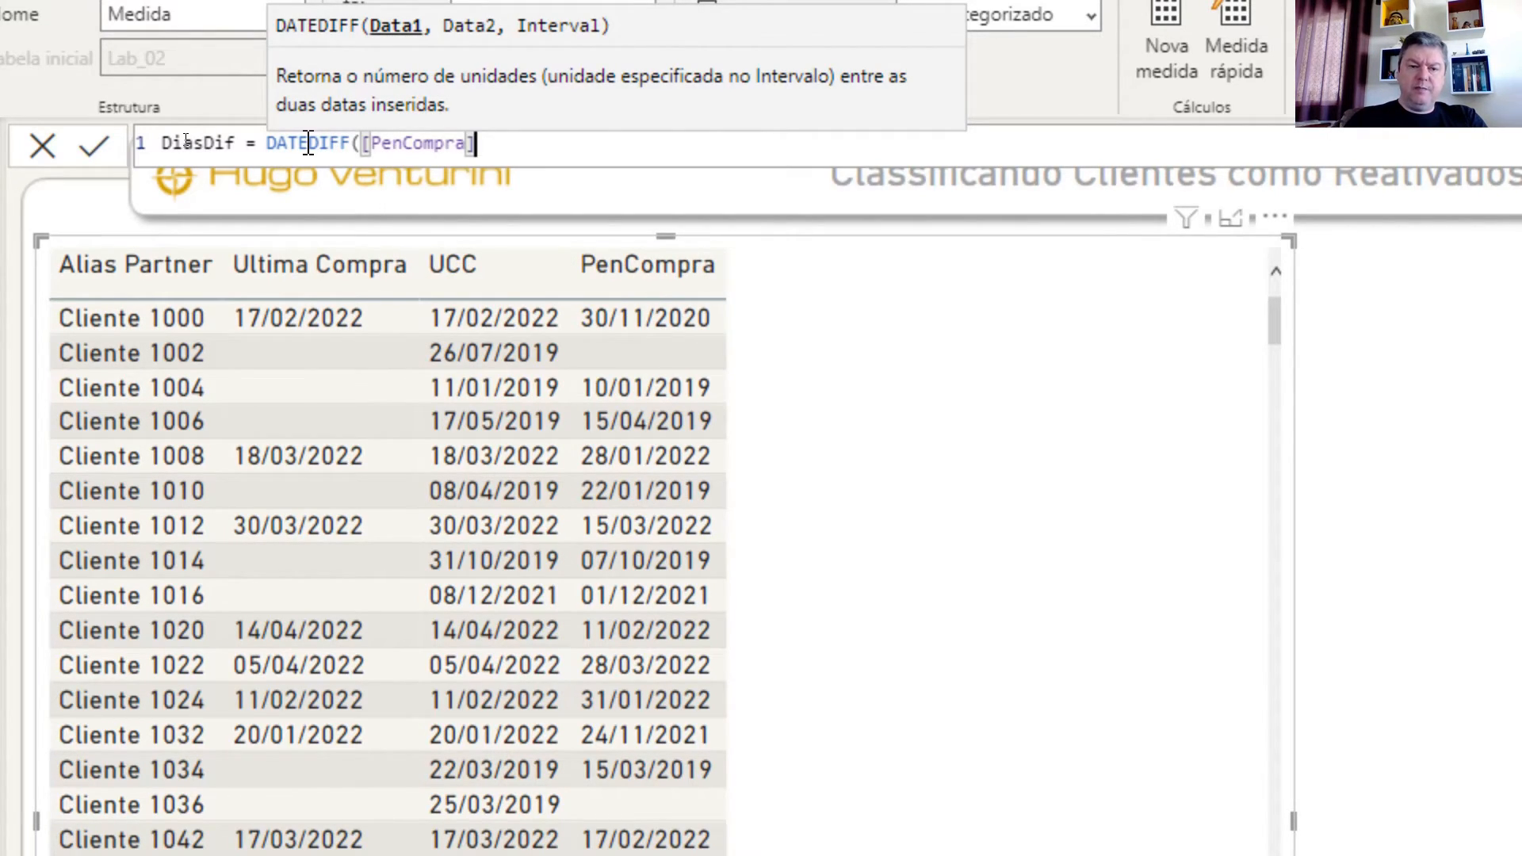
text(,)
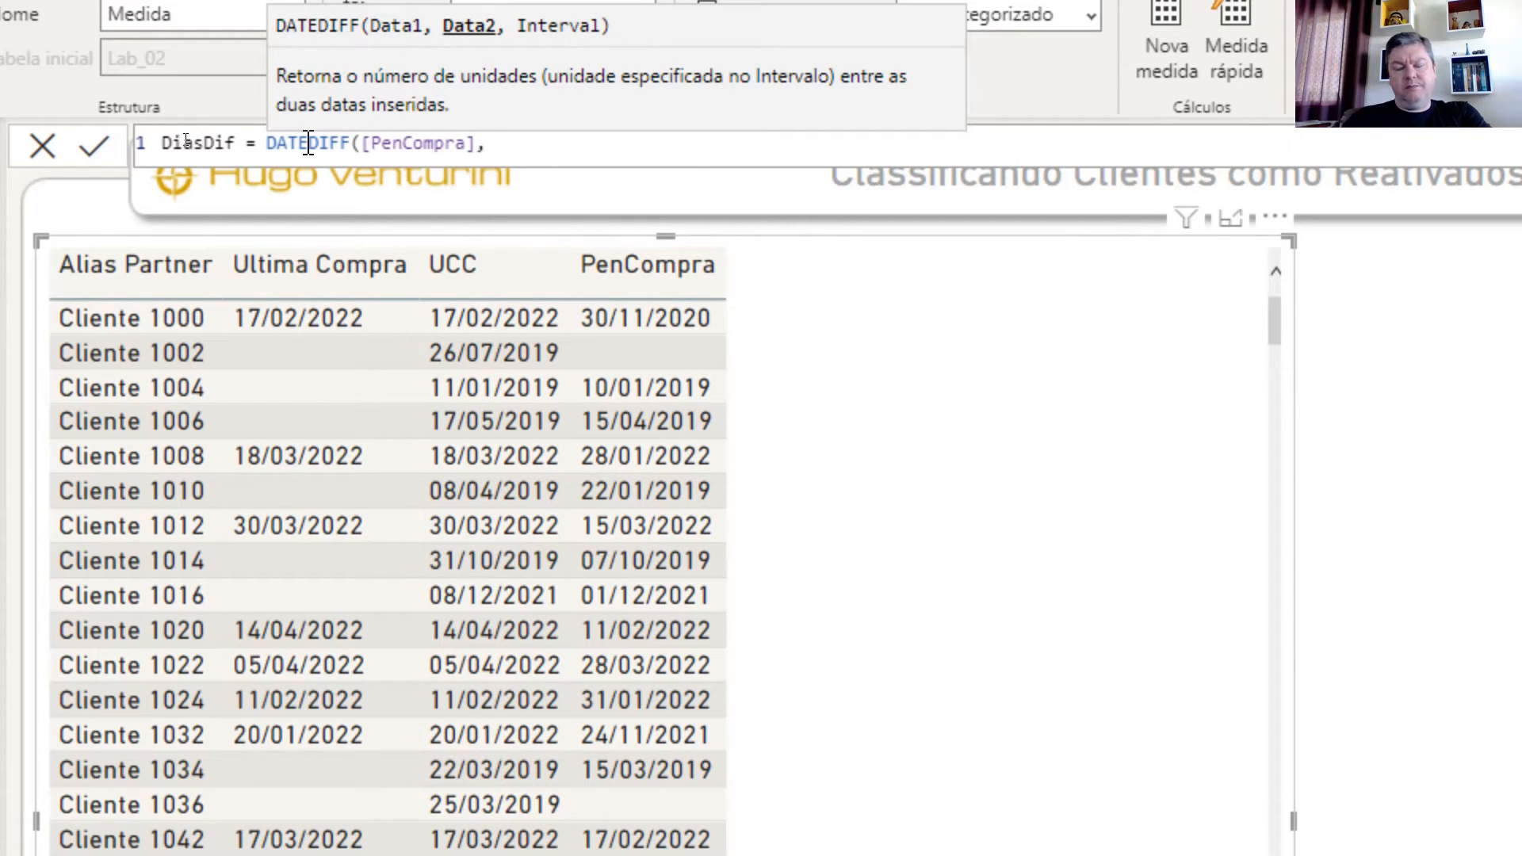
Complete the DATEDIFF with [UCC] as second date and DAY as interval, then commit DiasDif and add it to the client table visual
text([)
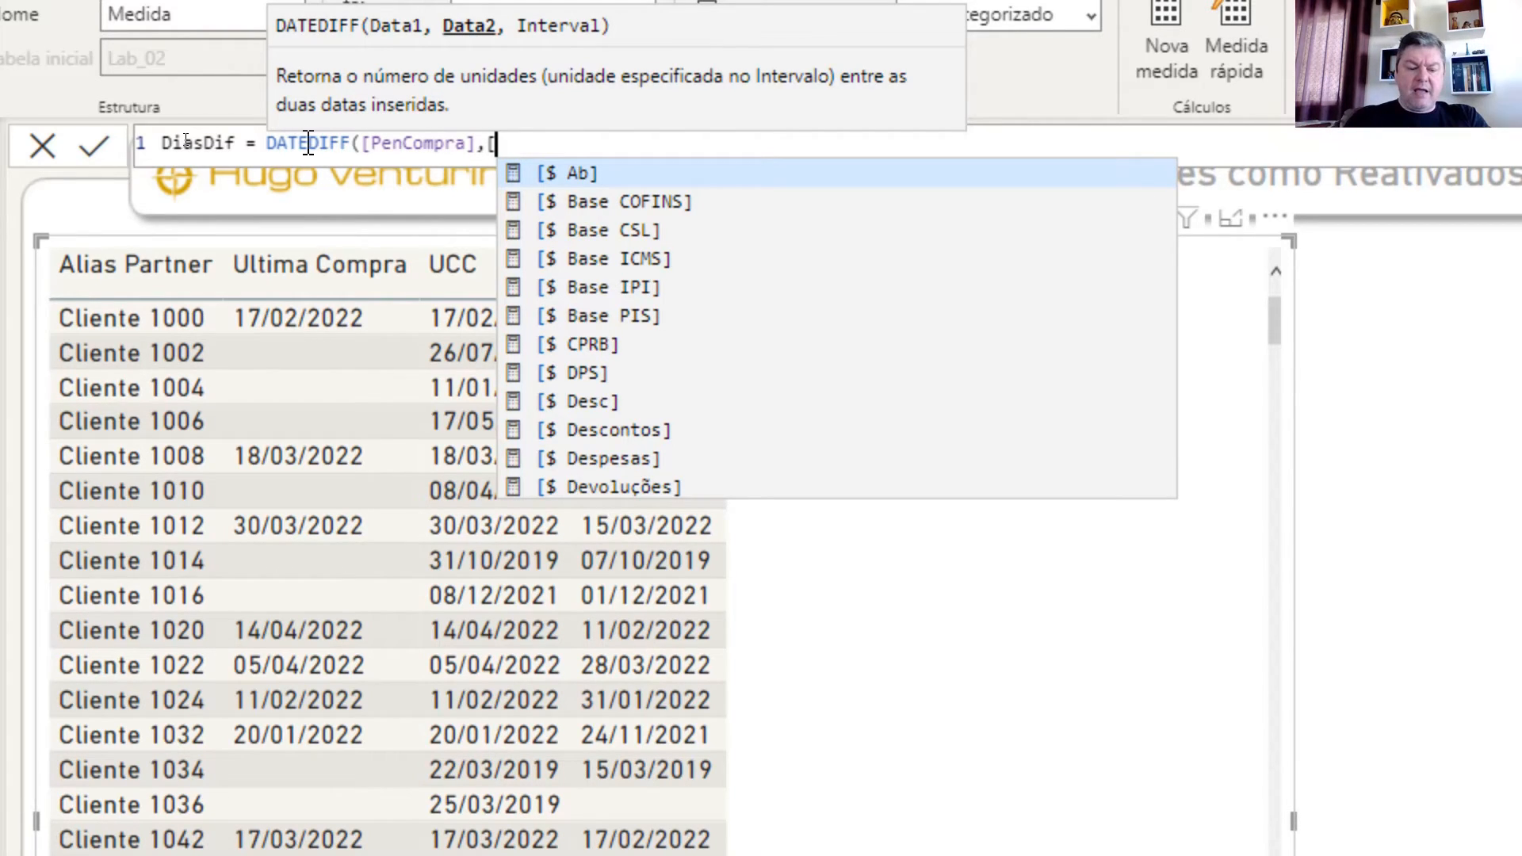
text(ucc)
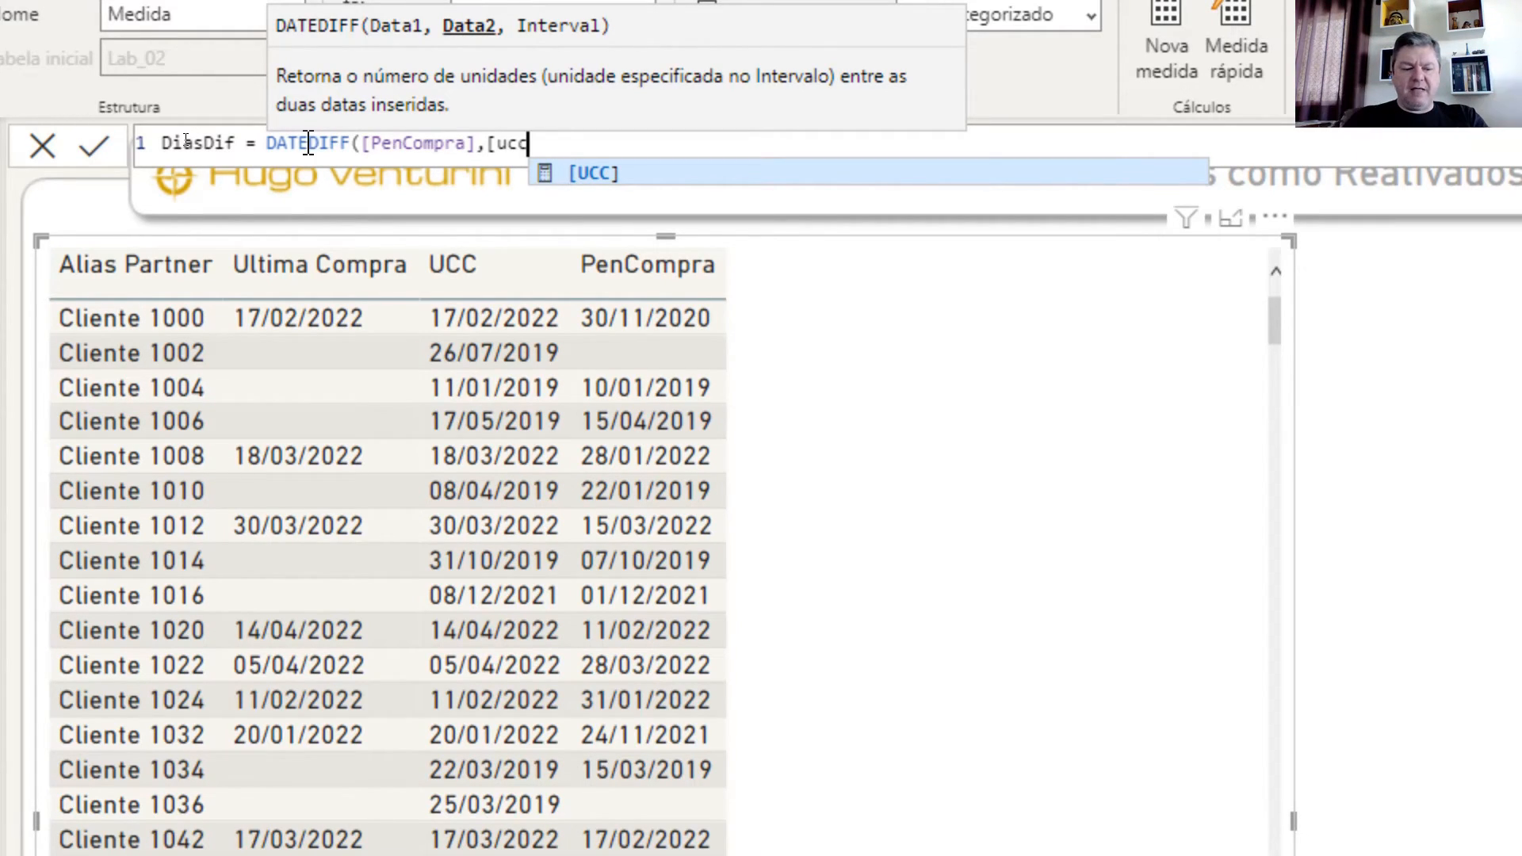
key(Tab)
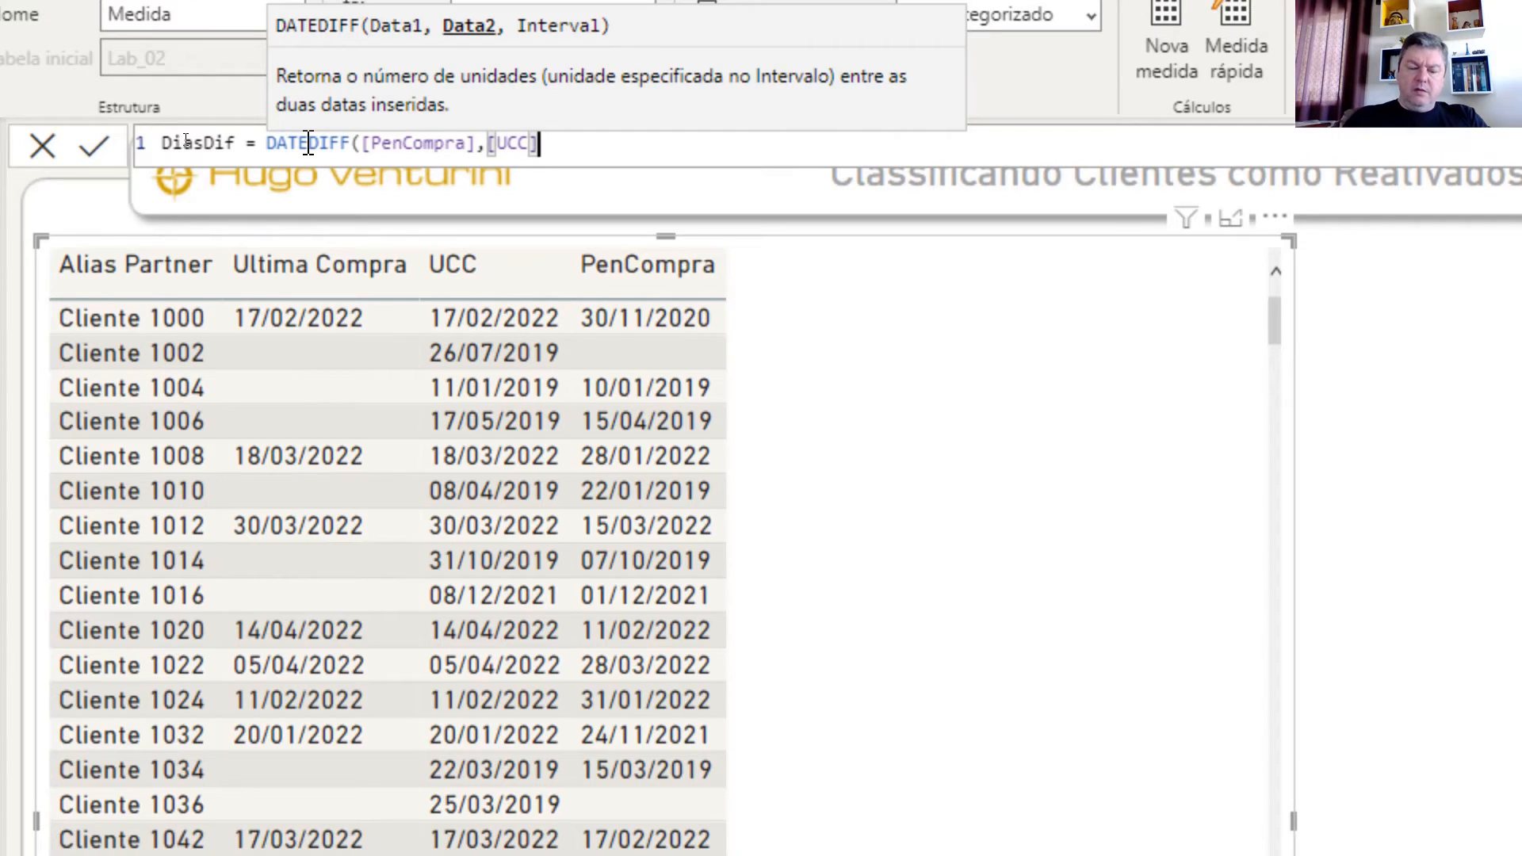
text(,)
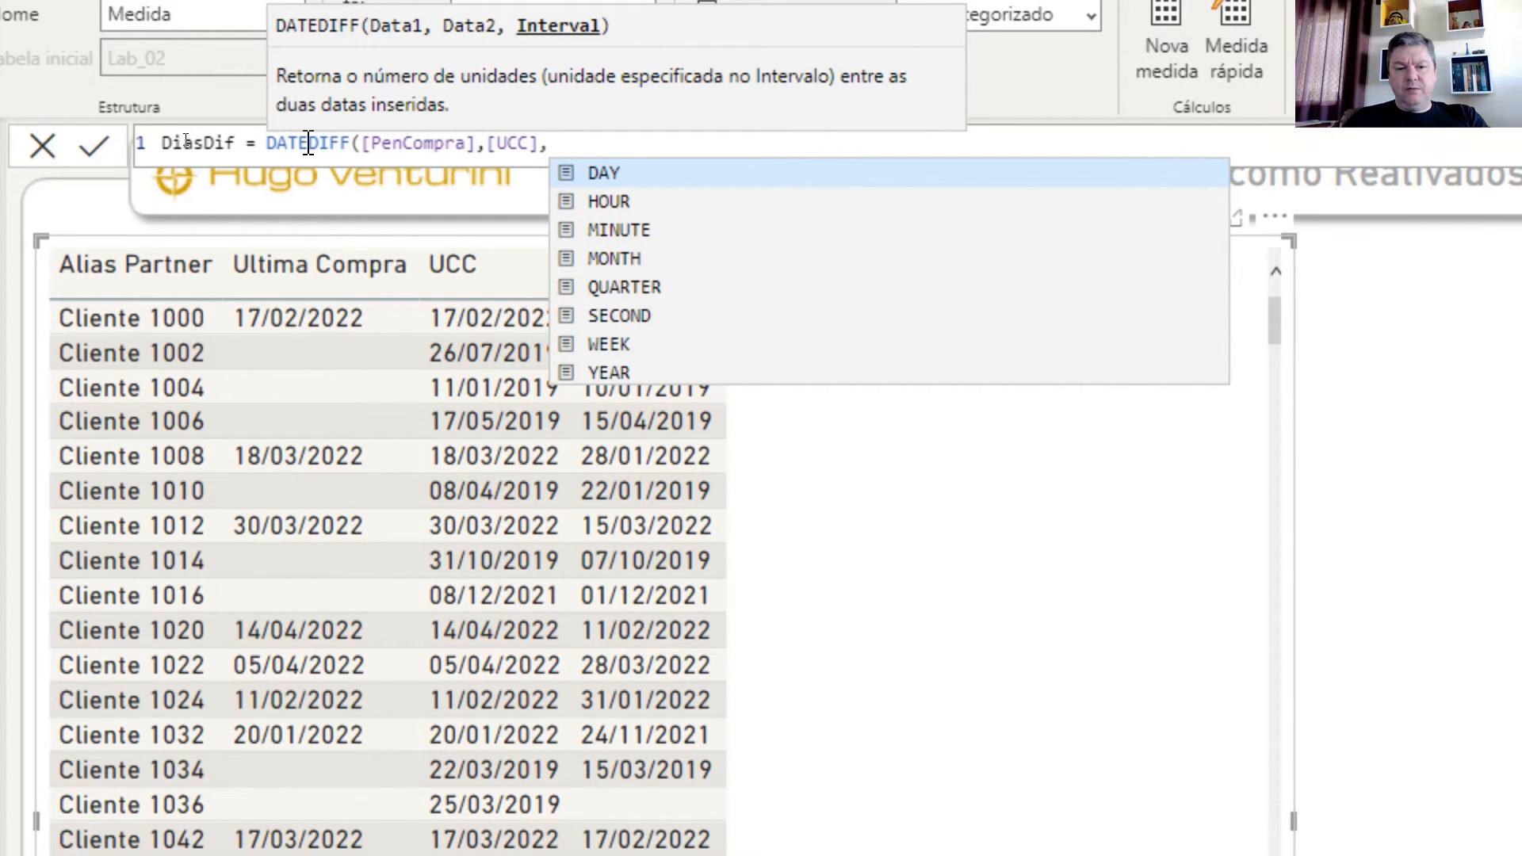
text(DAY)
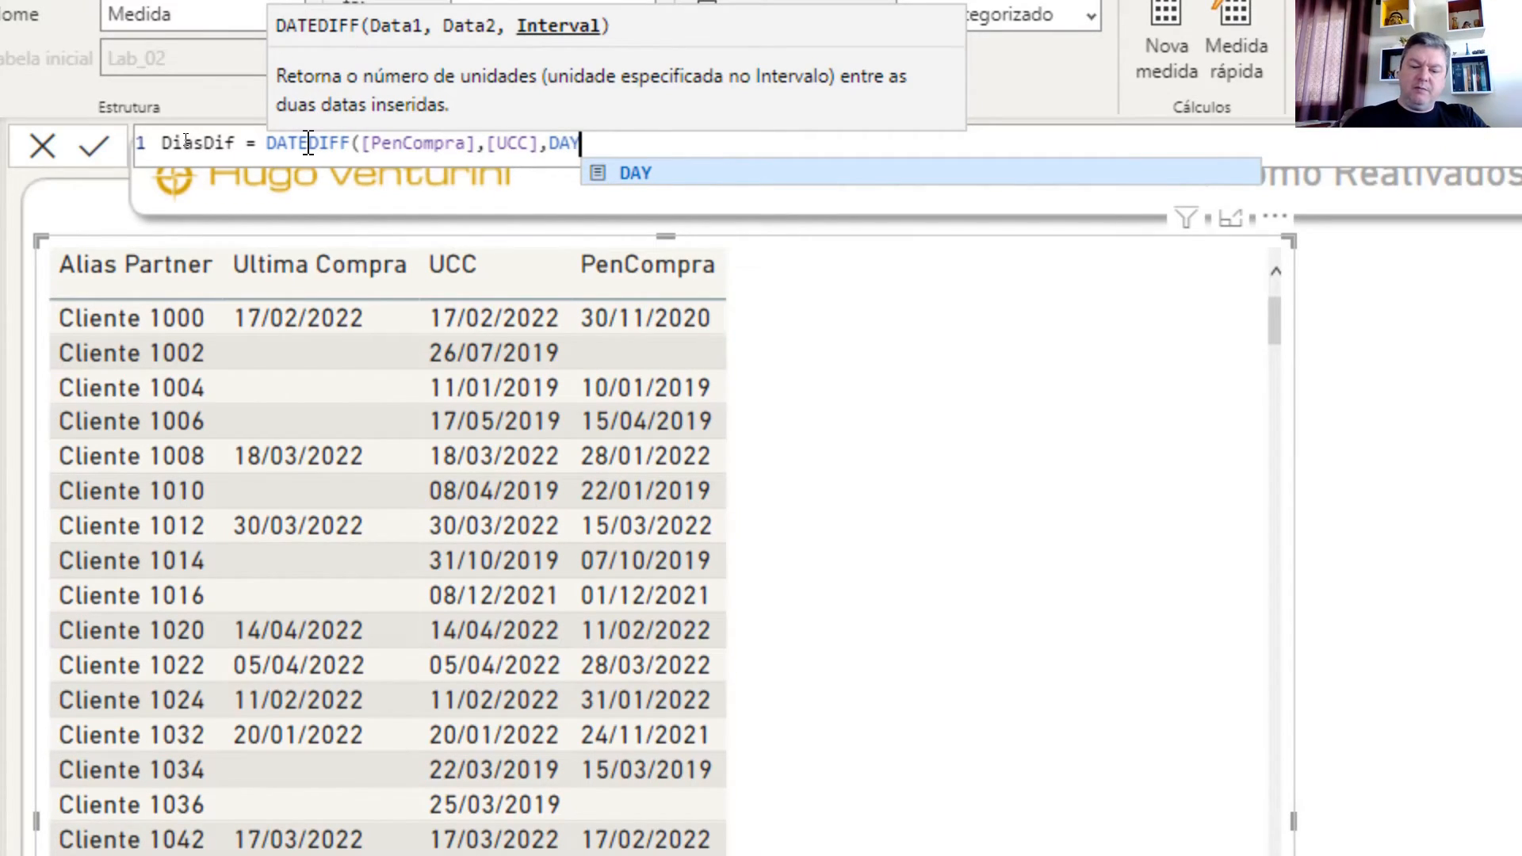
text())
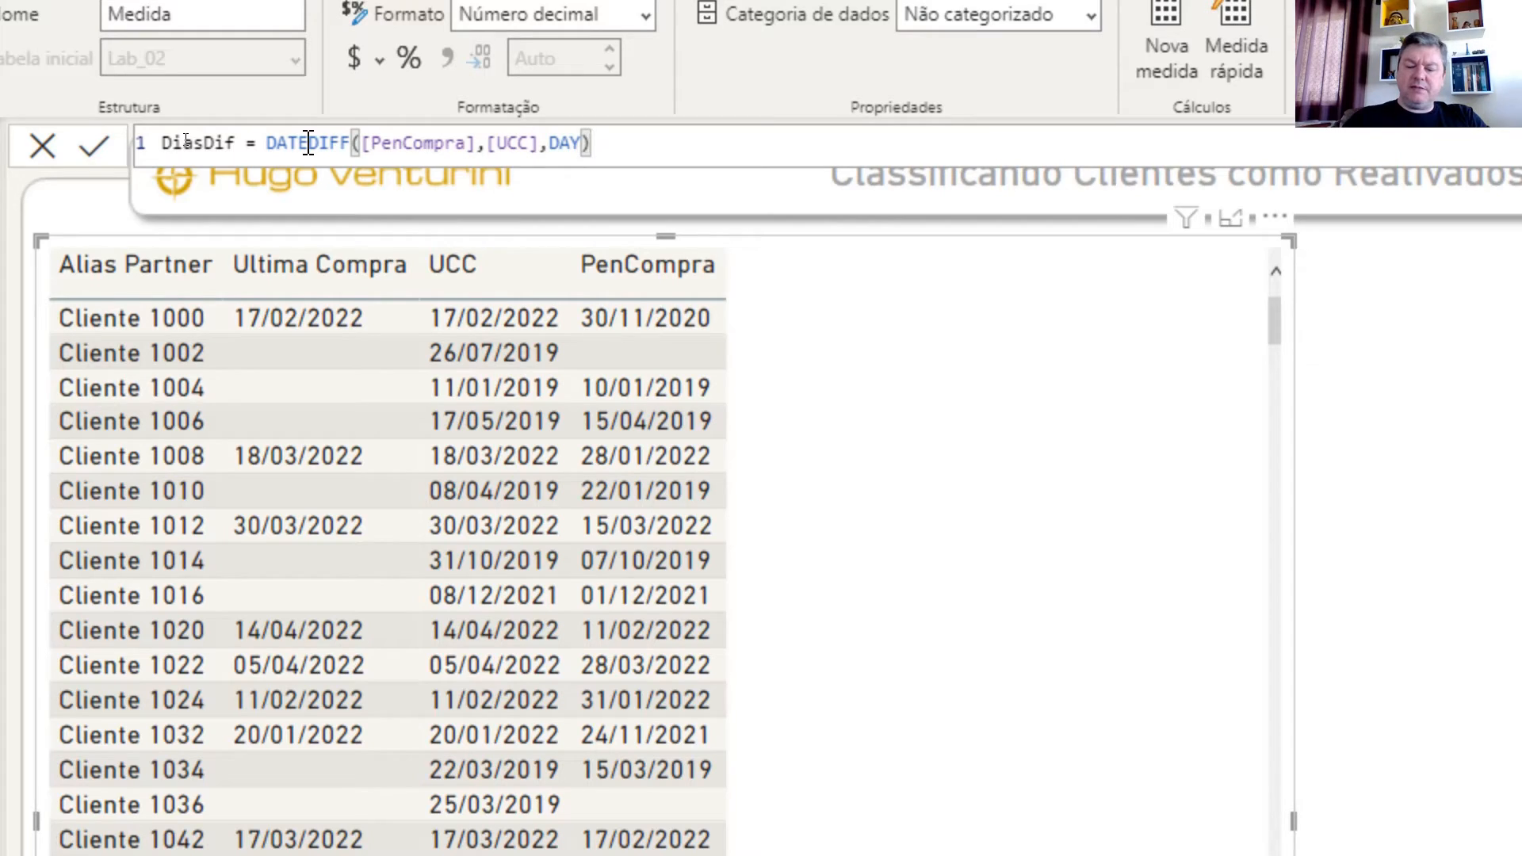
key(Return)
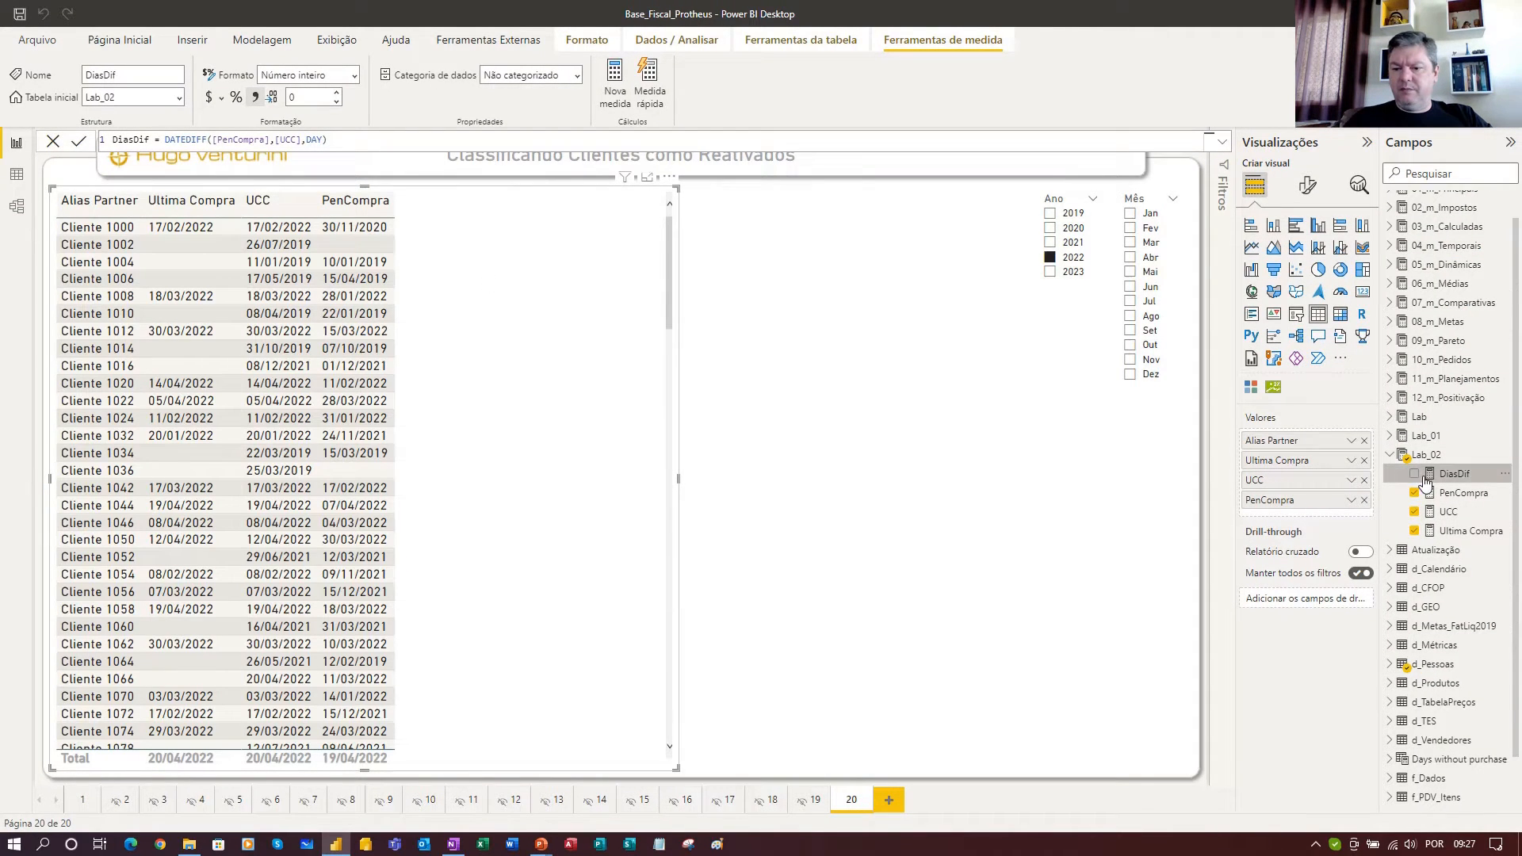
click(1415, 474)
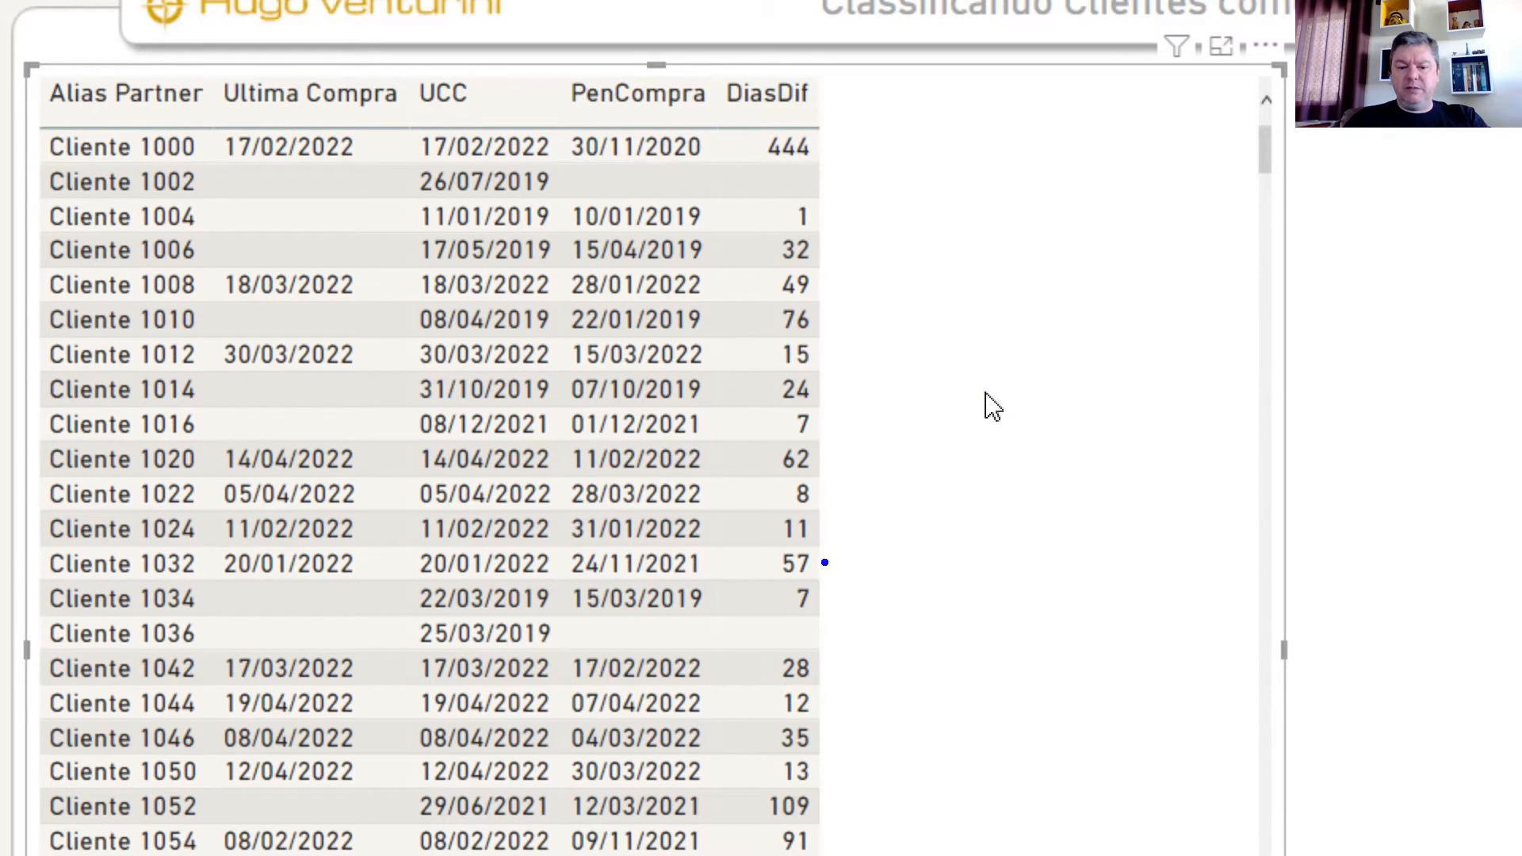
drag(825, 562, 875, 519)
drag(825, 807, 900, 741)
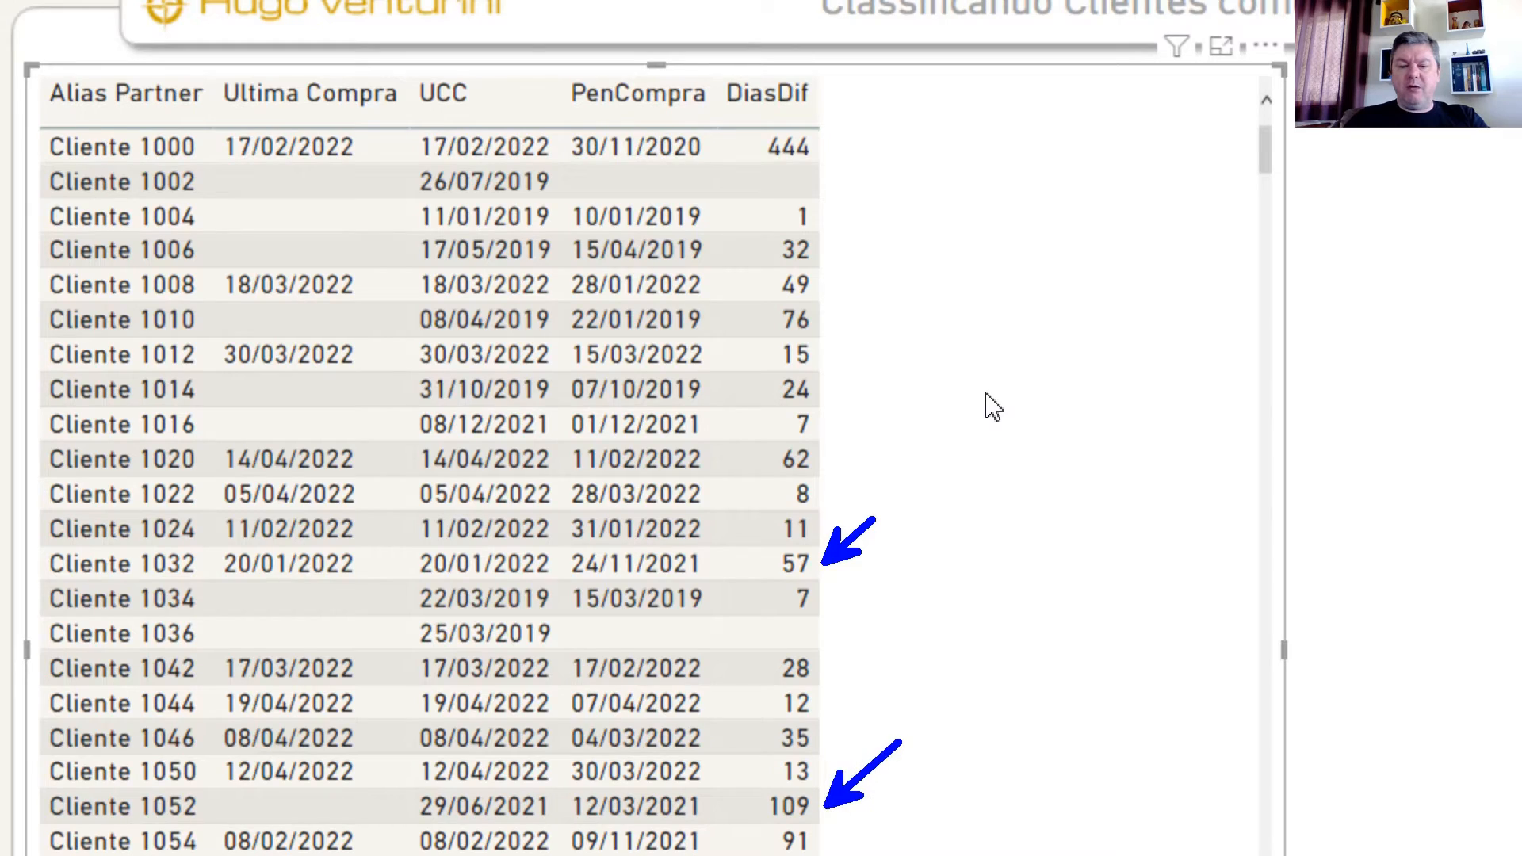
drag(825, 702, 868, 673)
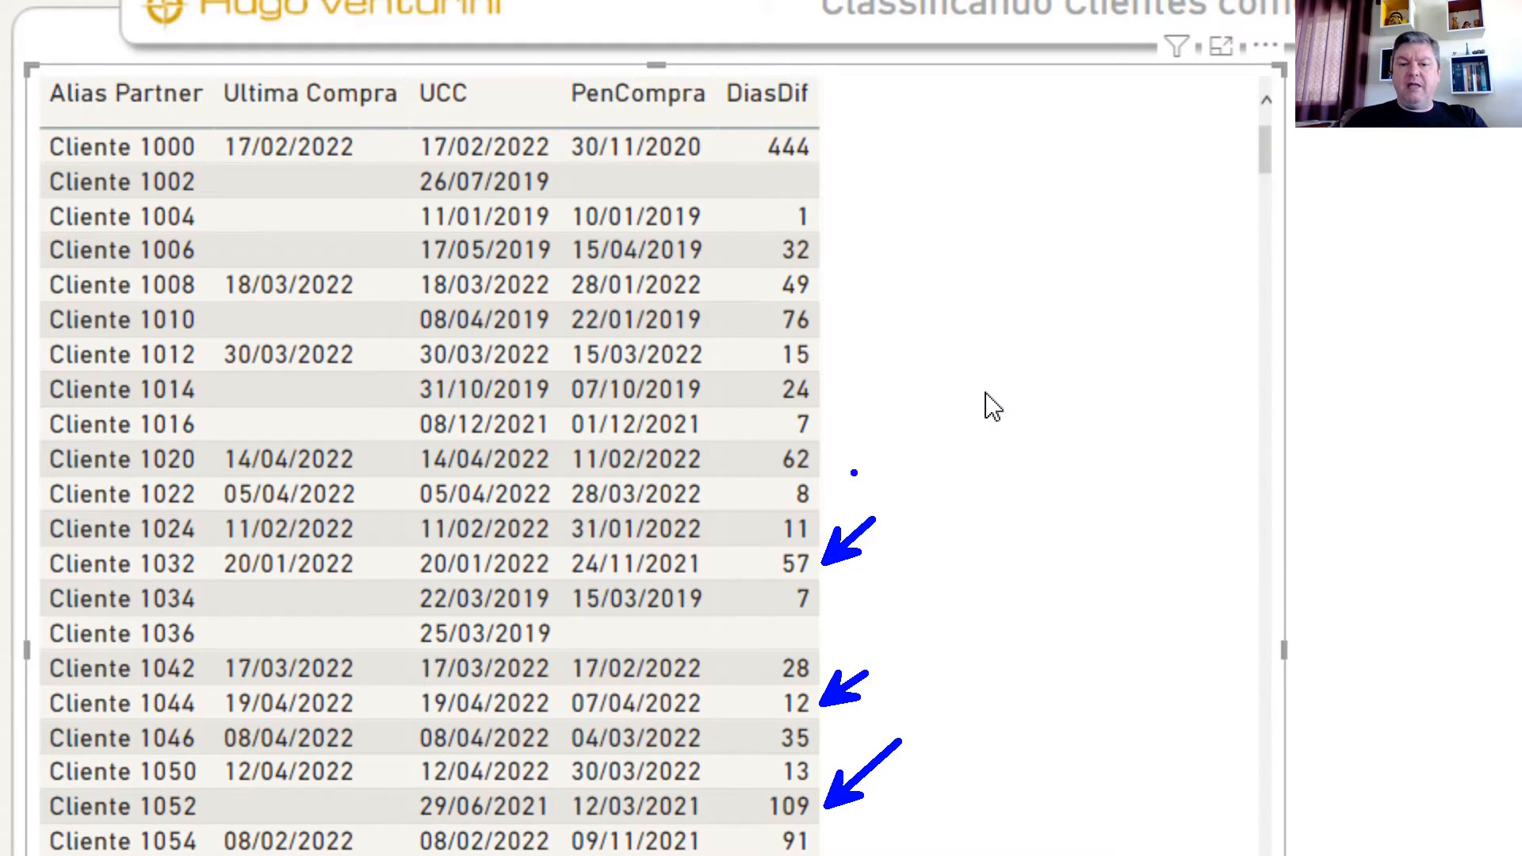
mouse_move(823, 319)
mouse_down()
mouse_move(862, 291)
mouse_move(873, 241)
mouse_up()
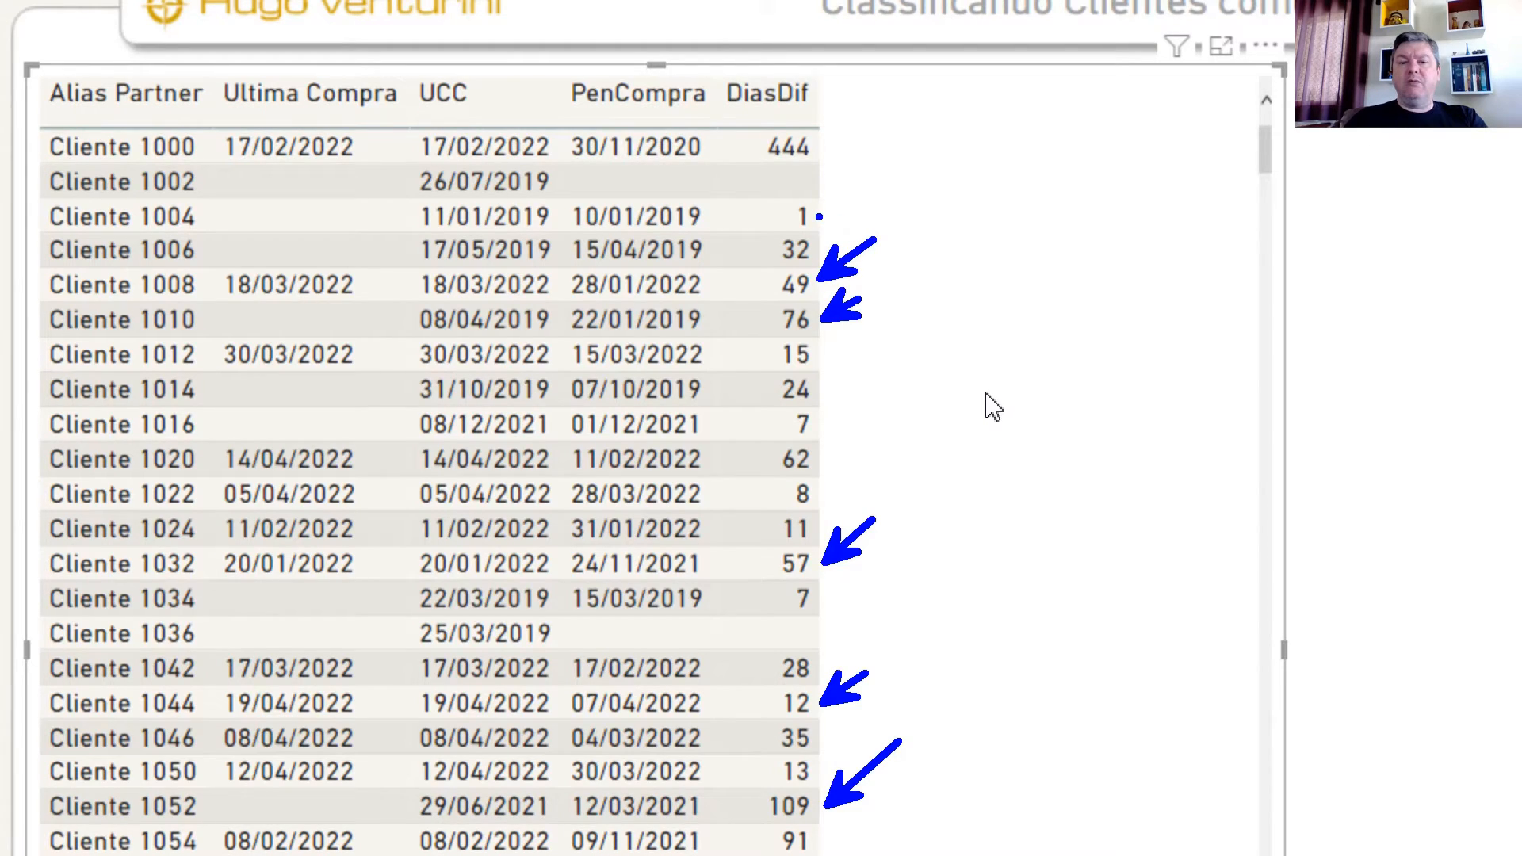
drag(818, 151, 867, 117)
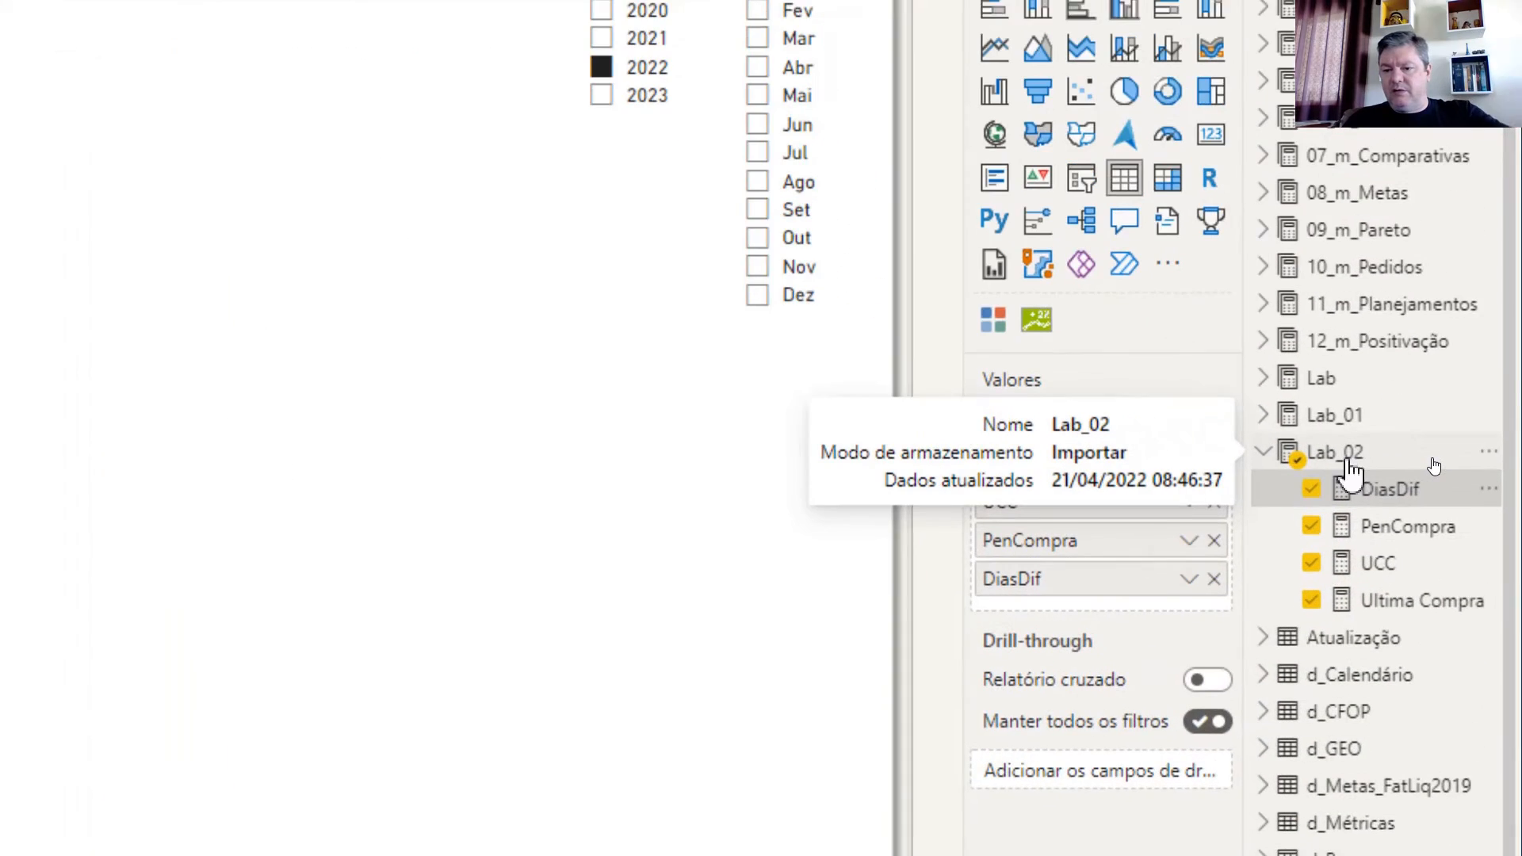
Create another new measure in the Lab_02 table and name it Reativado?
right_click(1435, 464)
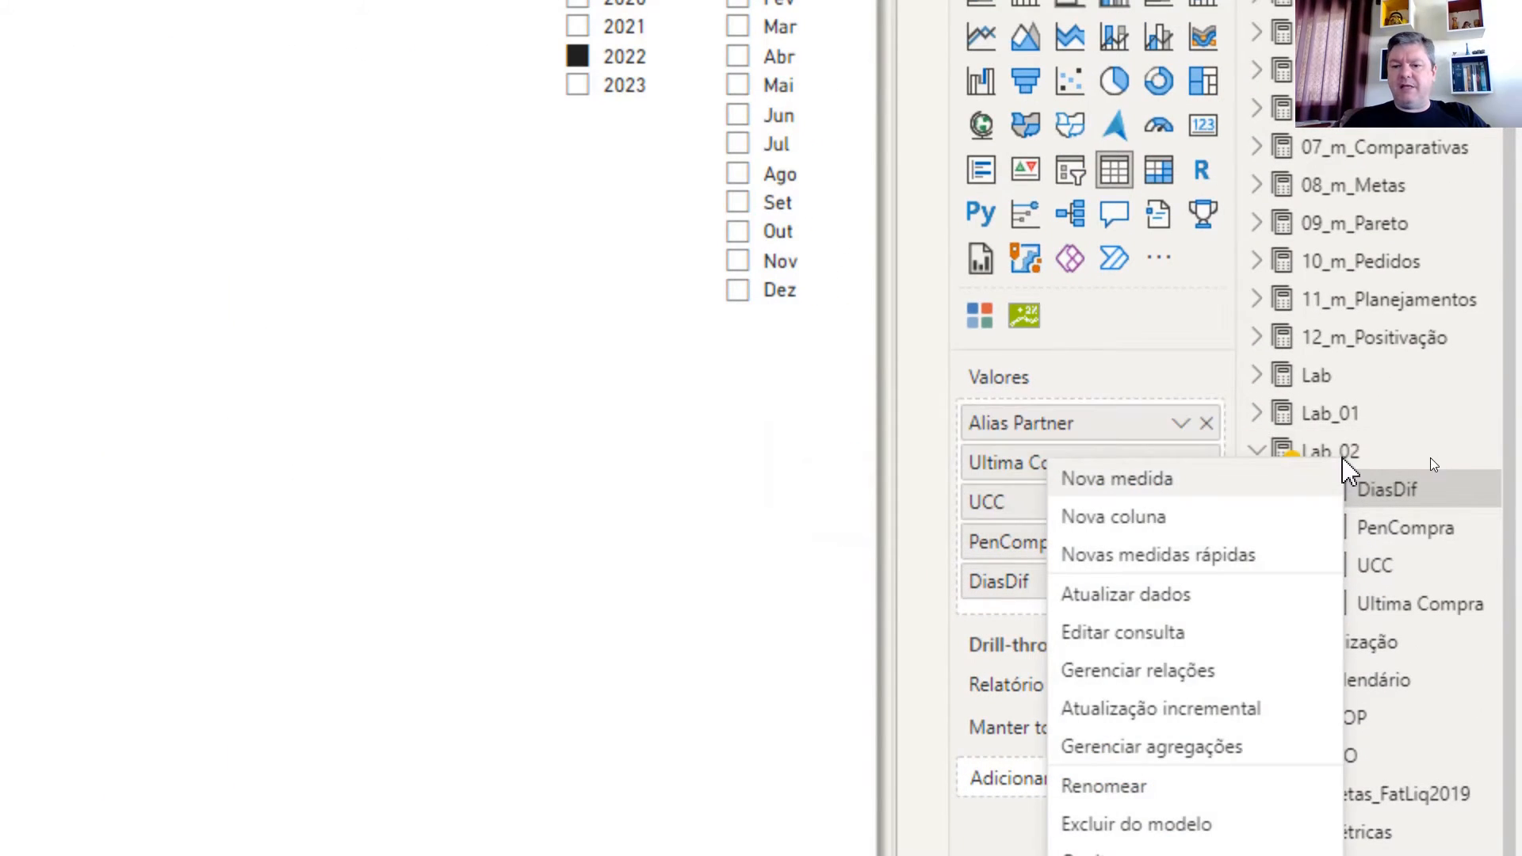
click(1236, 485)
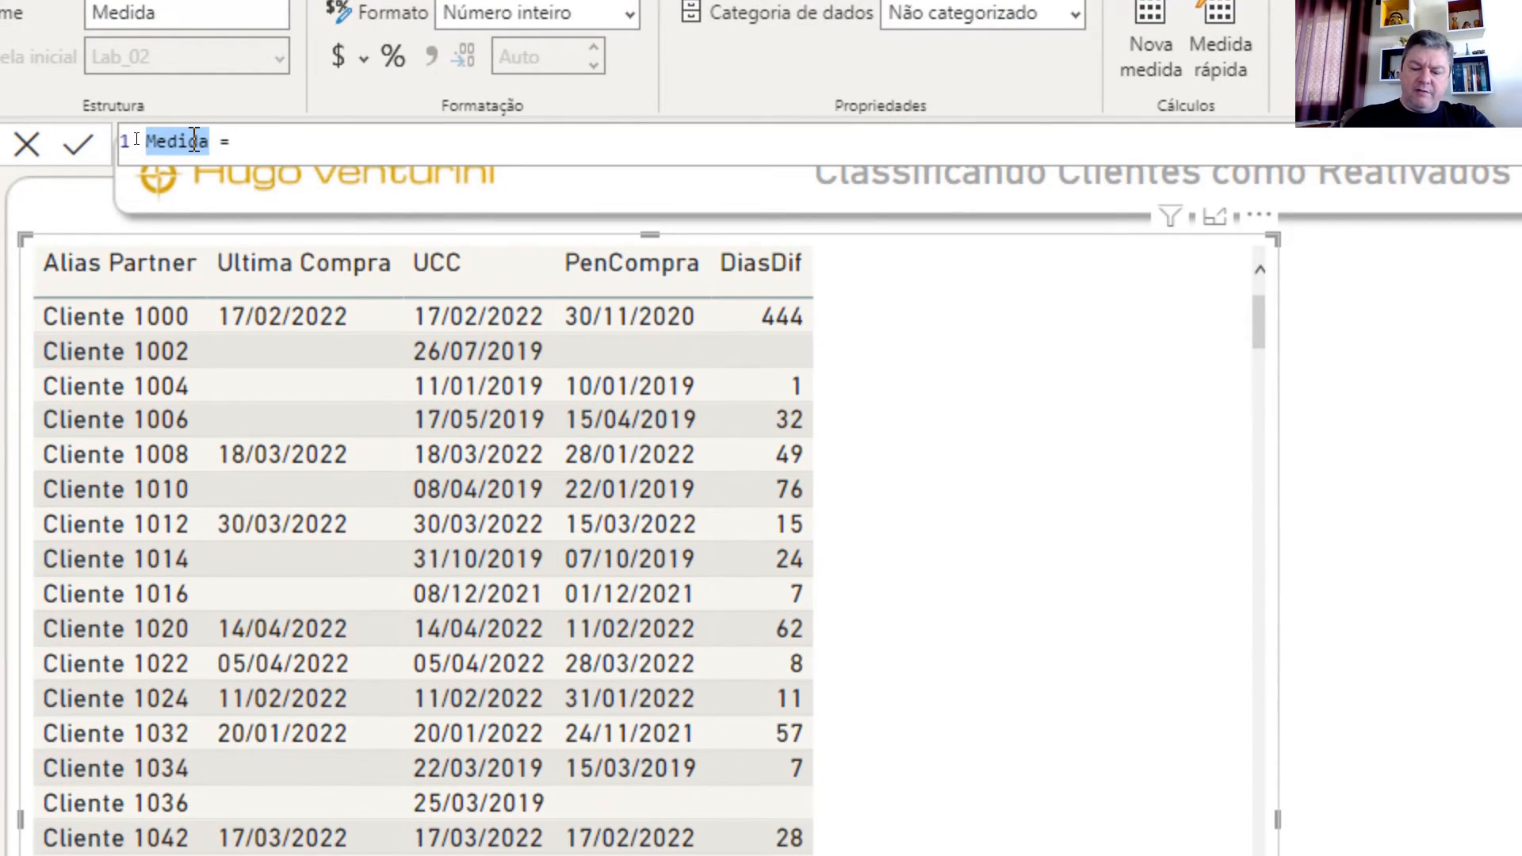
text(Reatia)
key(BackSpace)
text(vado?)
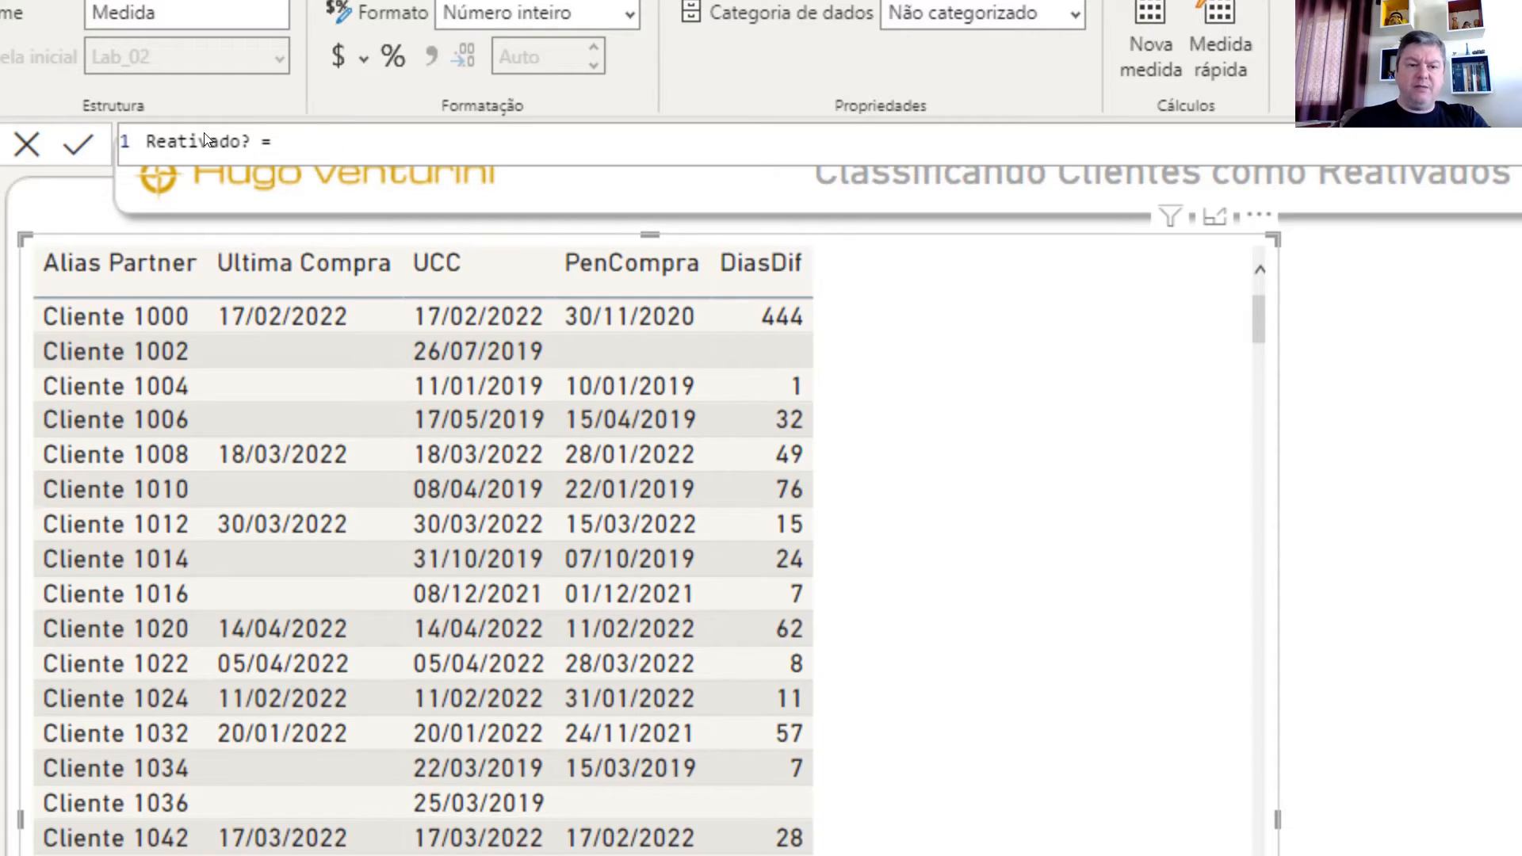
Start the Reativado? formula with an IF function that tests whether [DiasDif] is less than 90
text(IF()
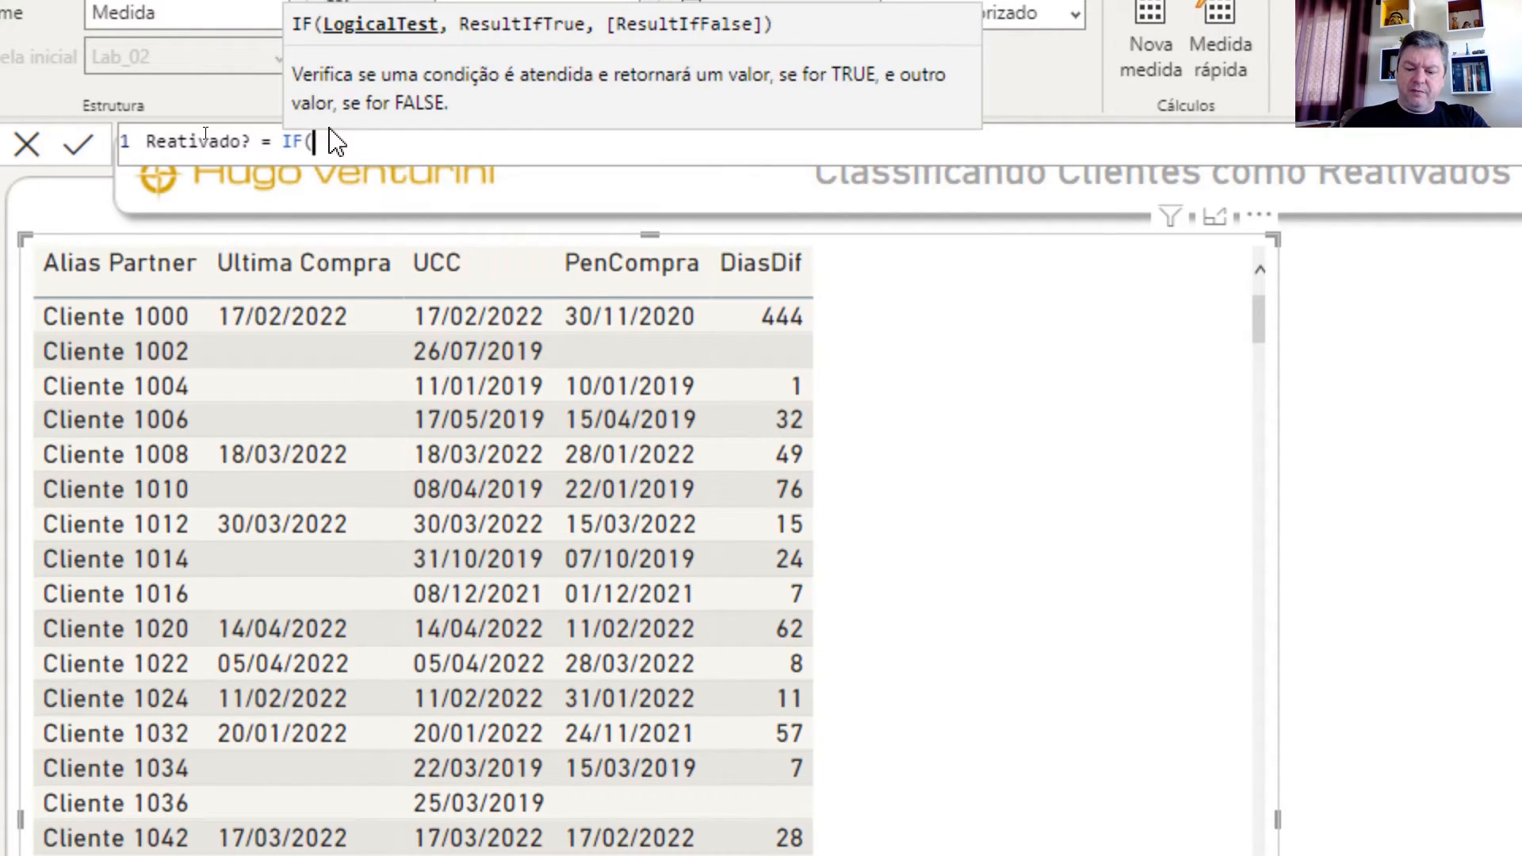
text([dias)
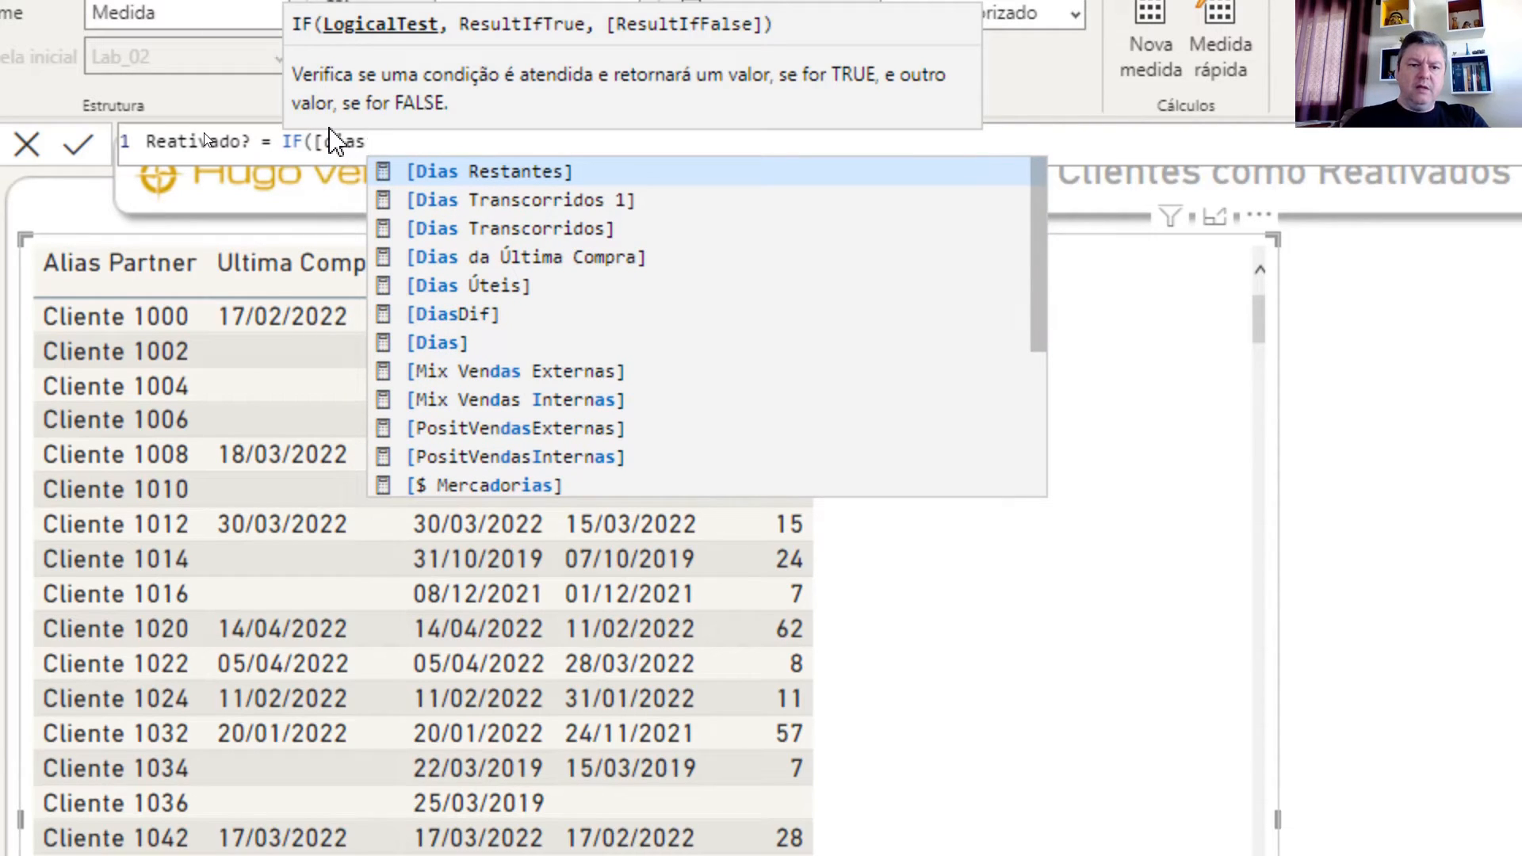
key(Down)
key(Down)
key(Down)
key(Down)
key(Down)
key(Tab)
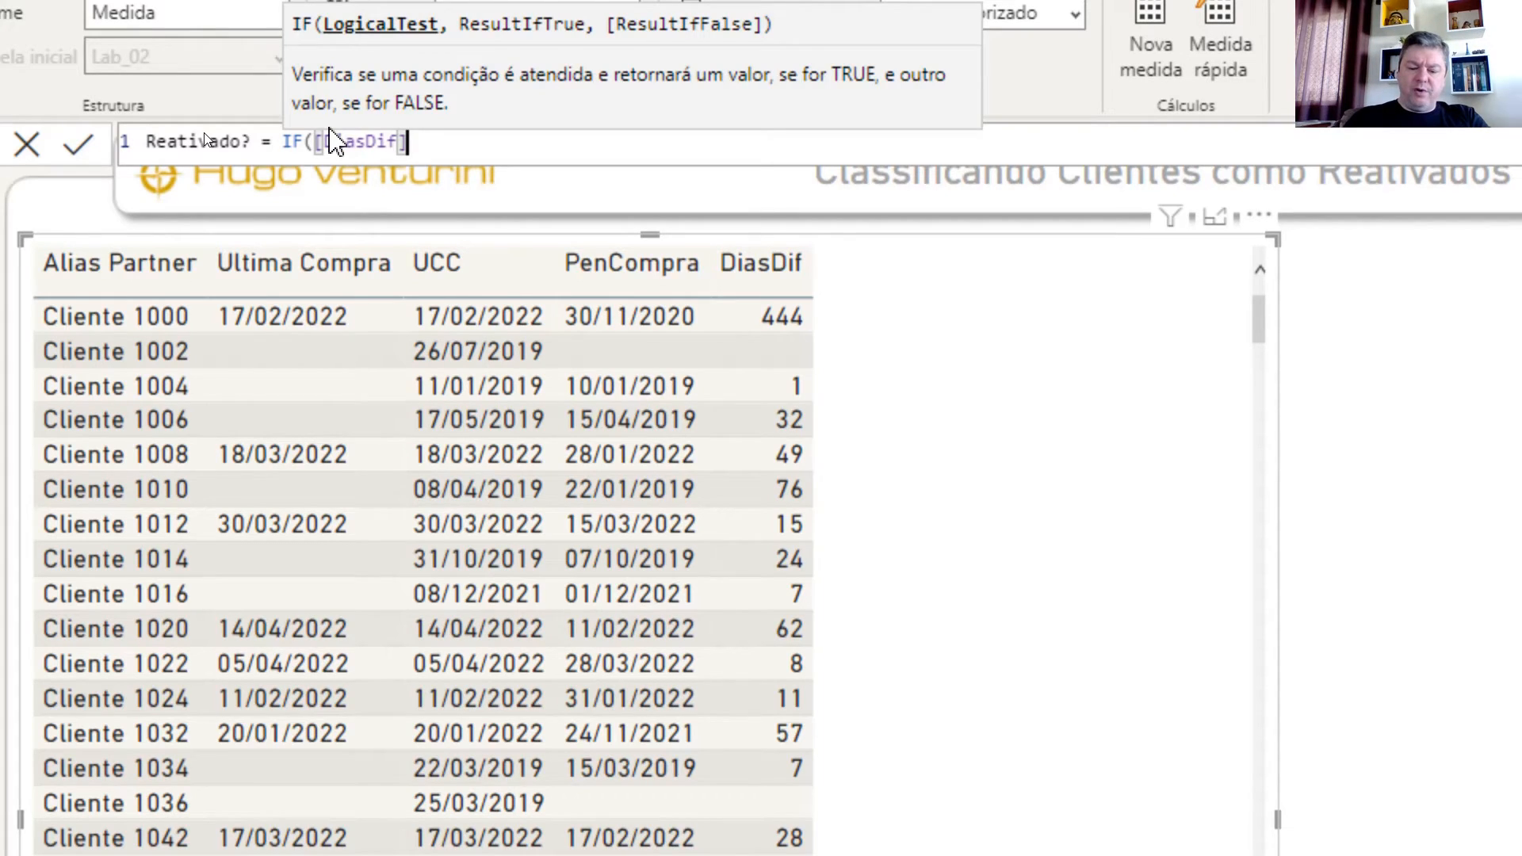
text(<)
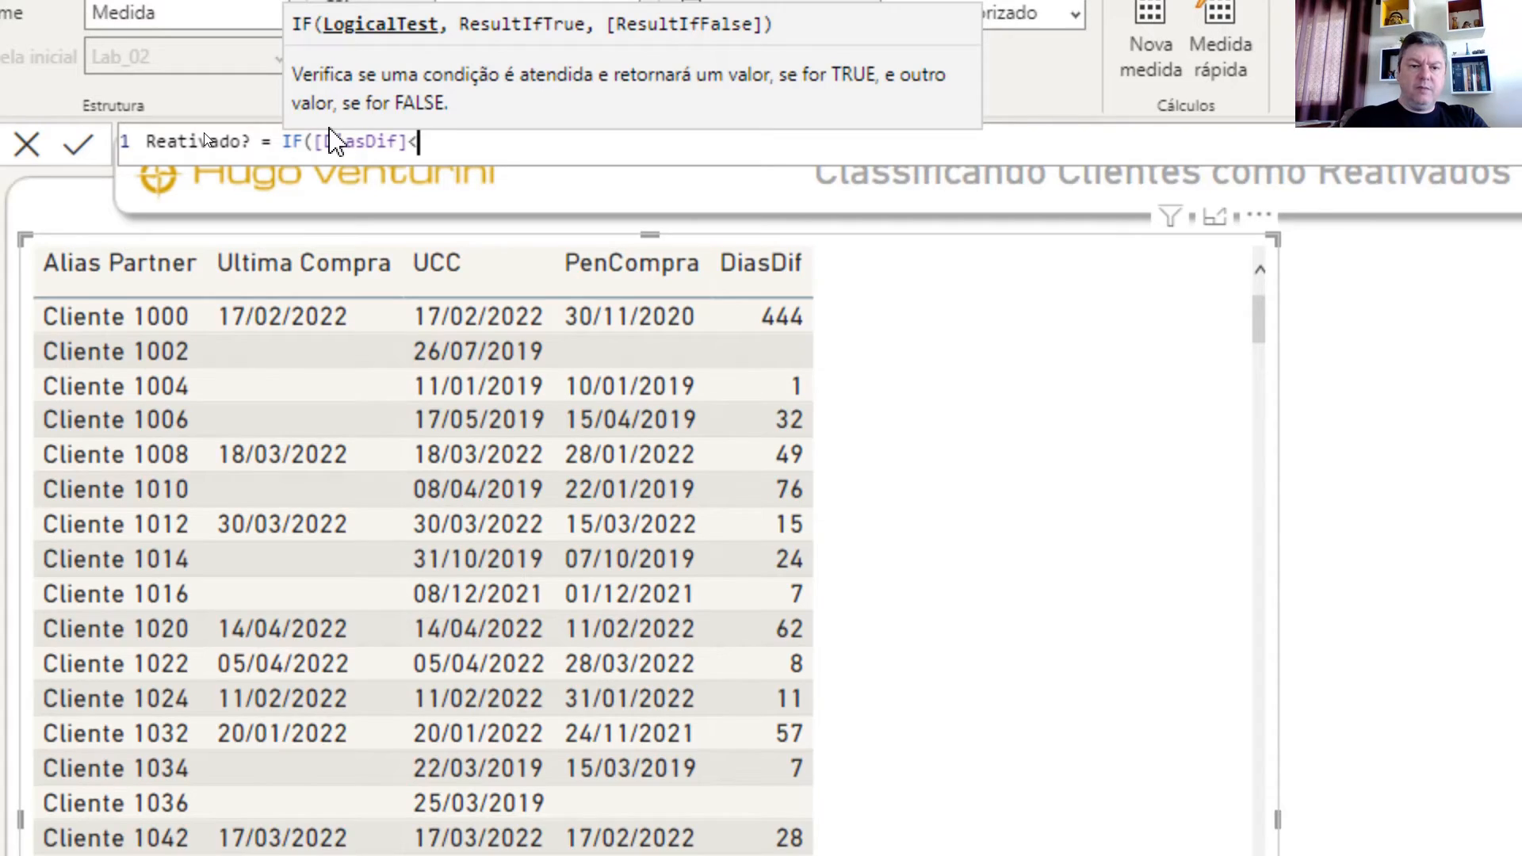
text(90)
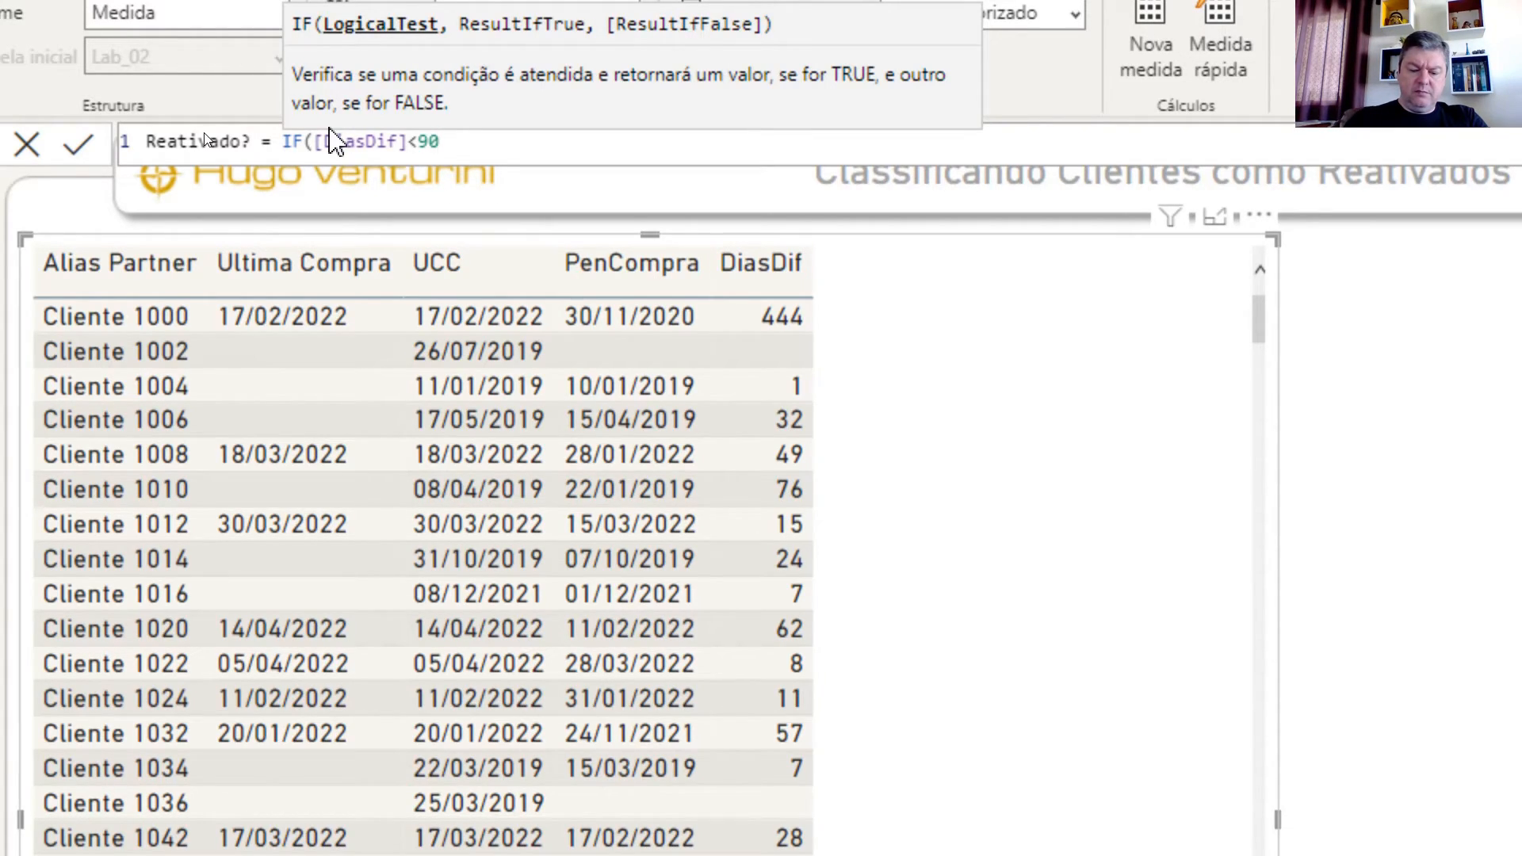
Complete the IF with "Não" as the true result and "Sim" as the false result, then submit the measure
text(,"Não")
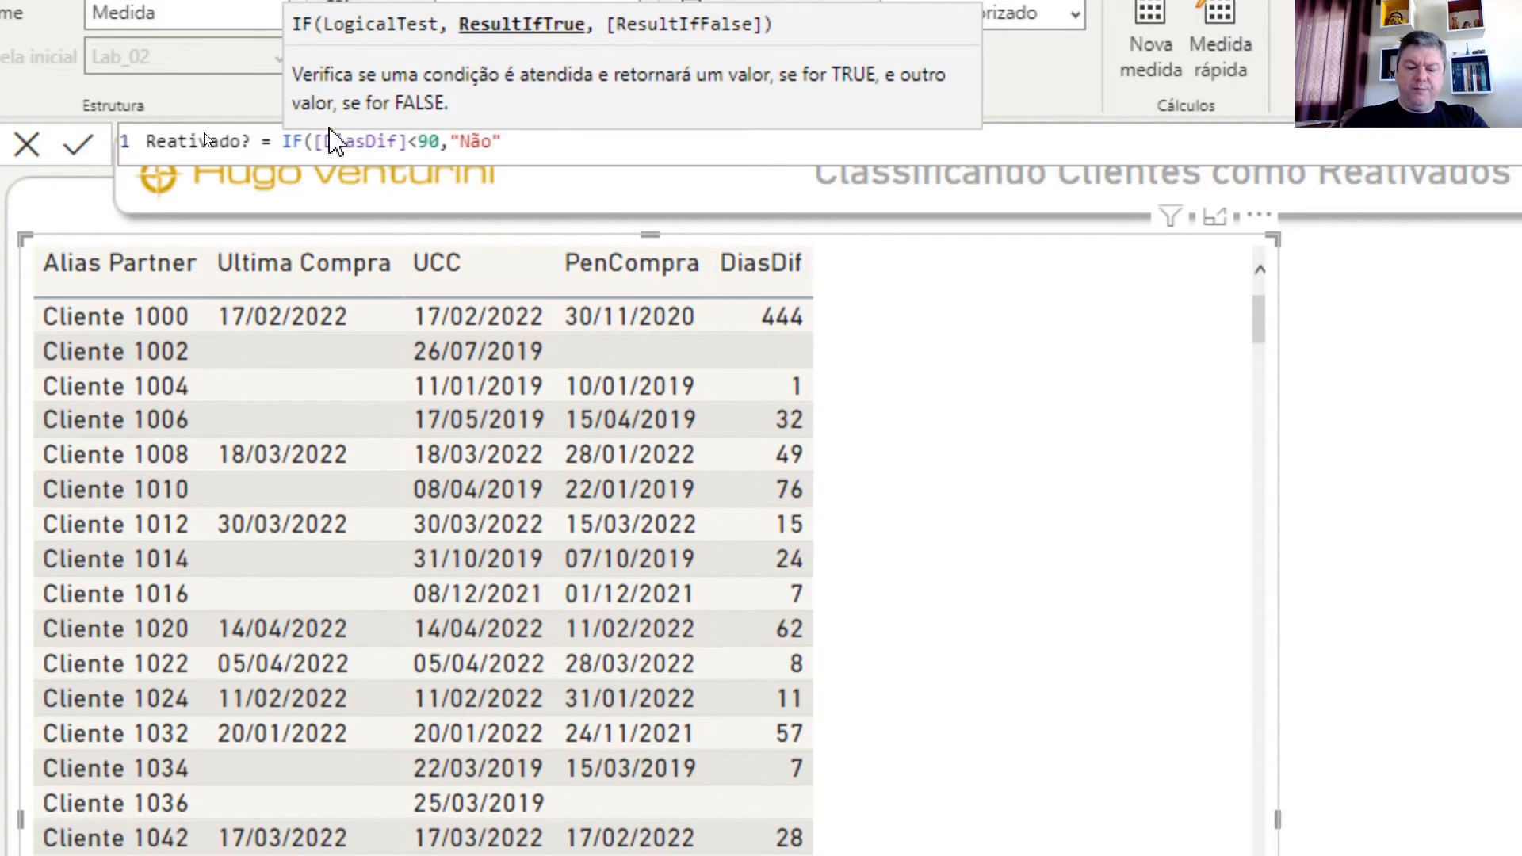
text(,"Sim")
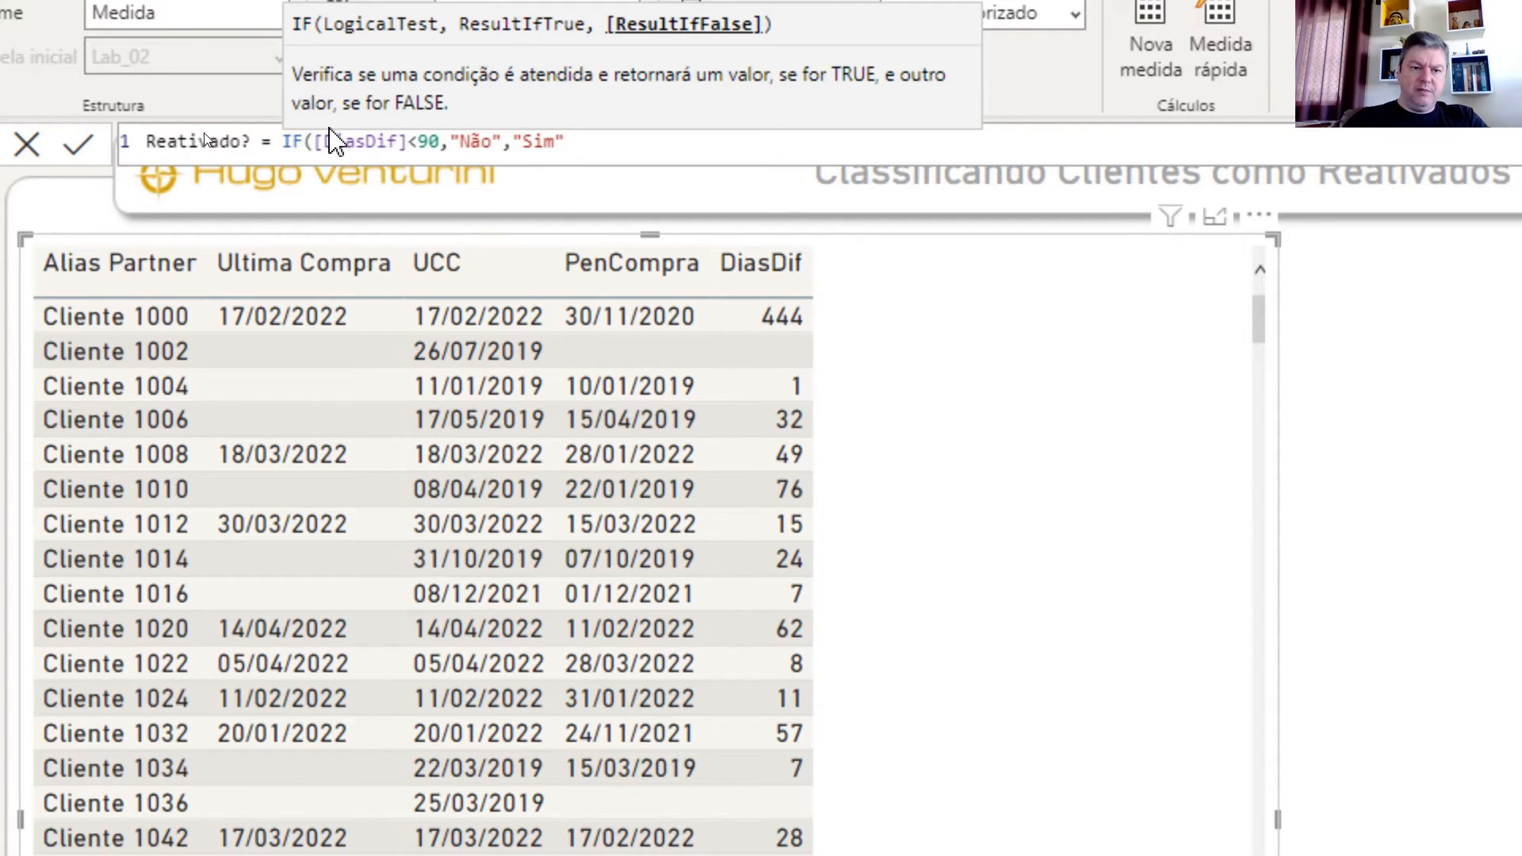
text())
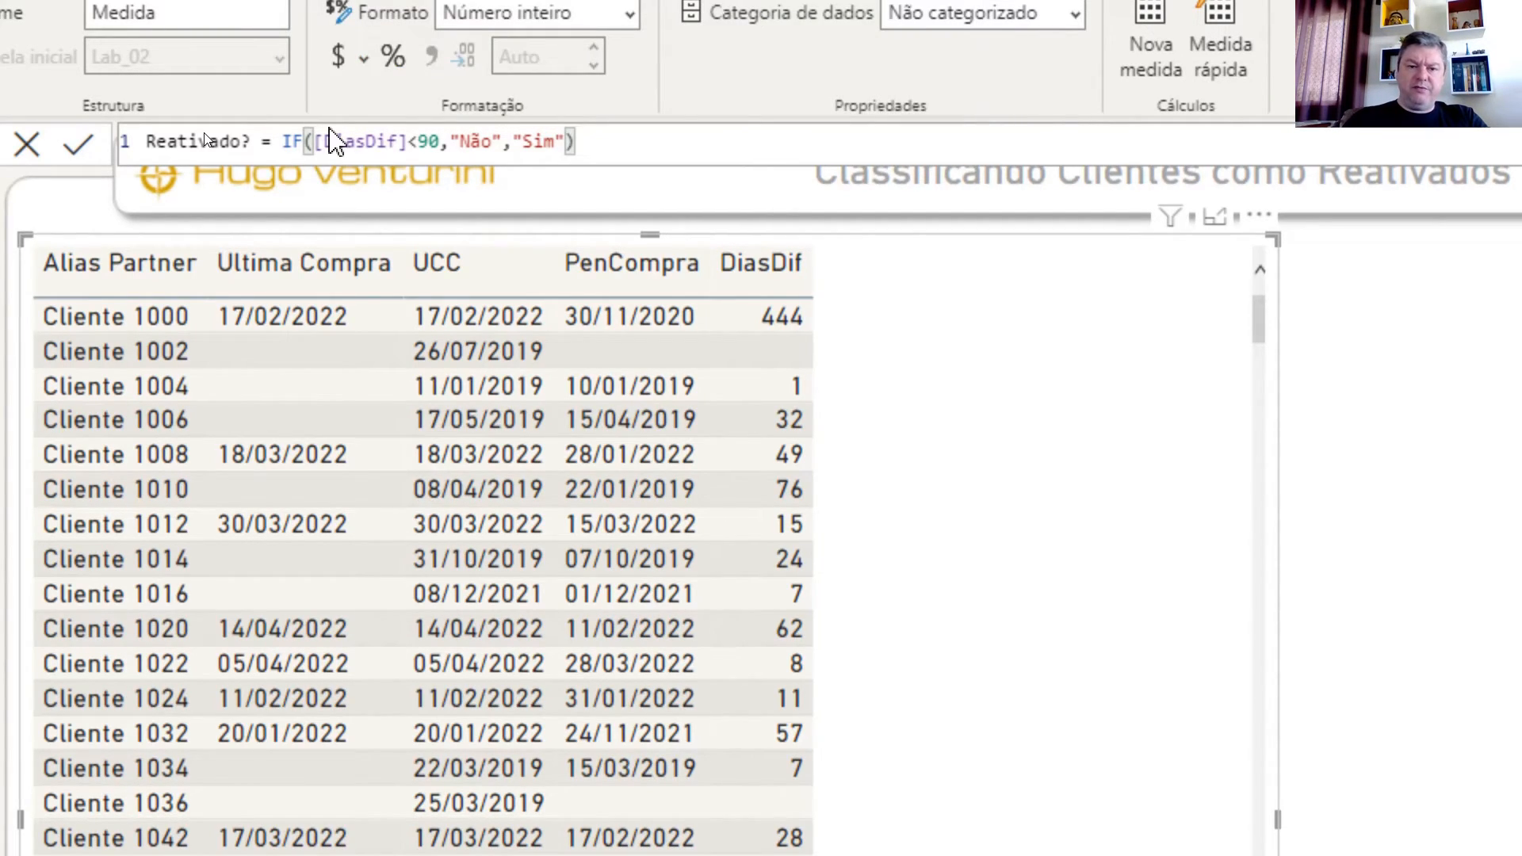
key(Return)
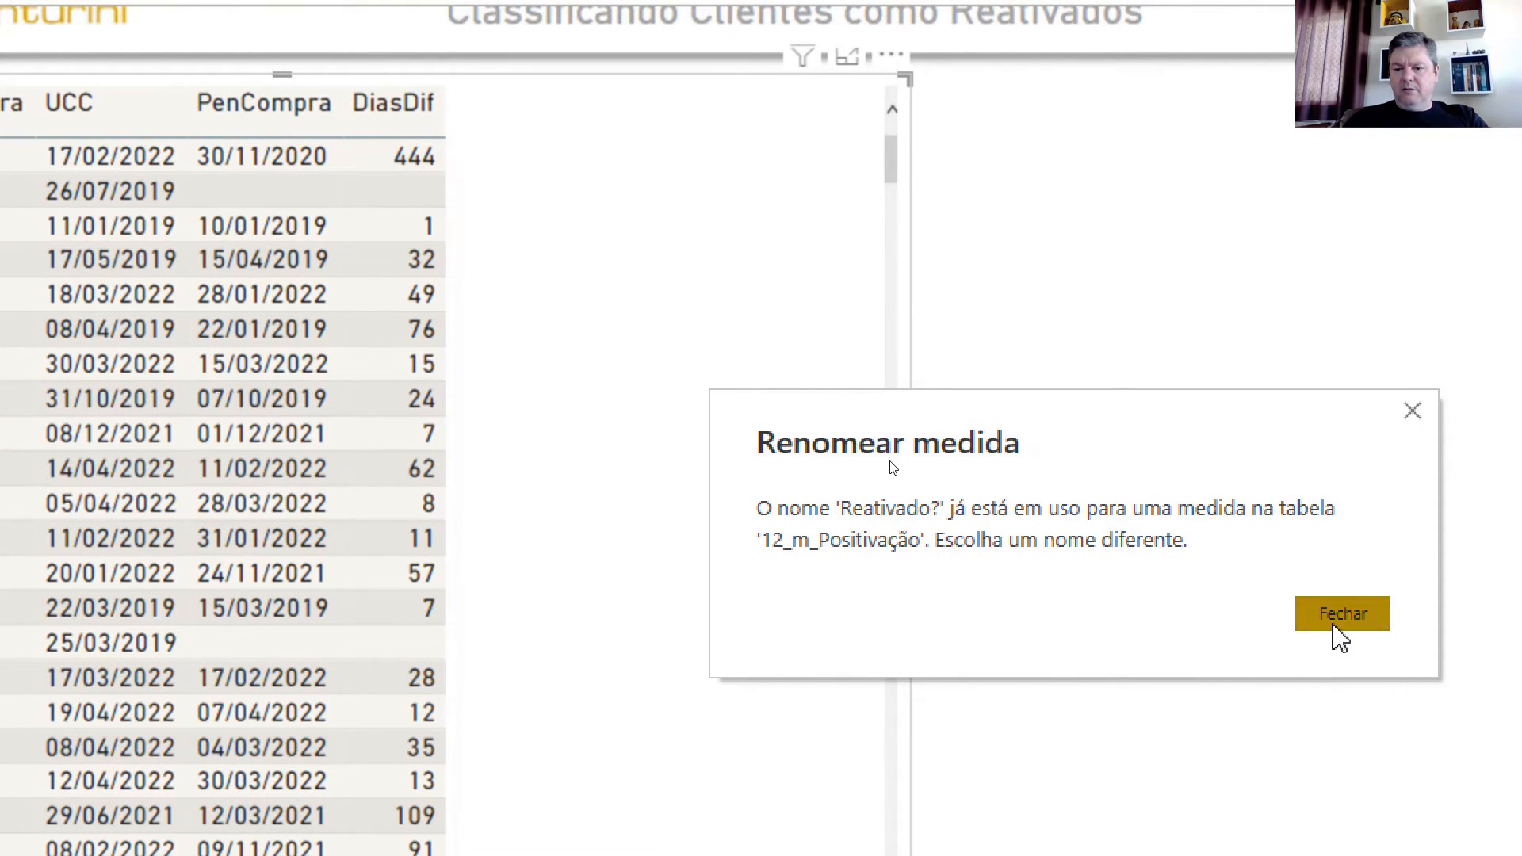
Rename the measure as "Reativado ?" with a space before the question mark, commit it and add it to the client table visual
click(1341, 614)
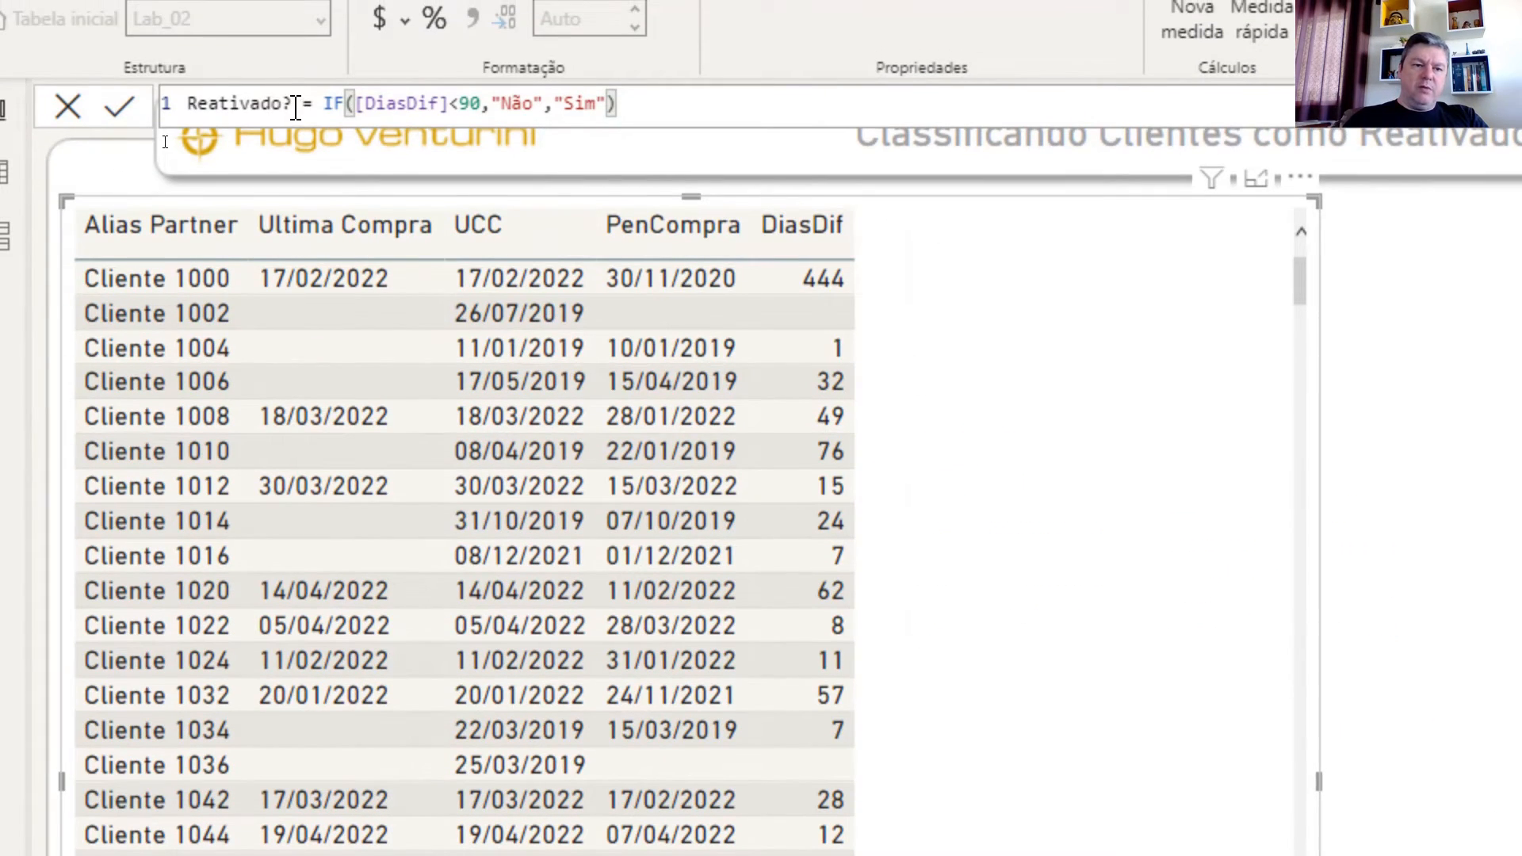
click(286, 104)
click(660, 104)
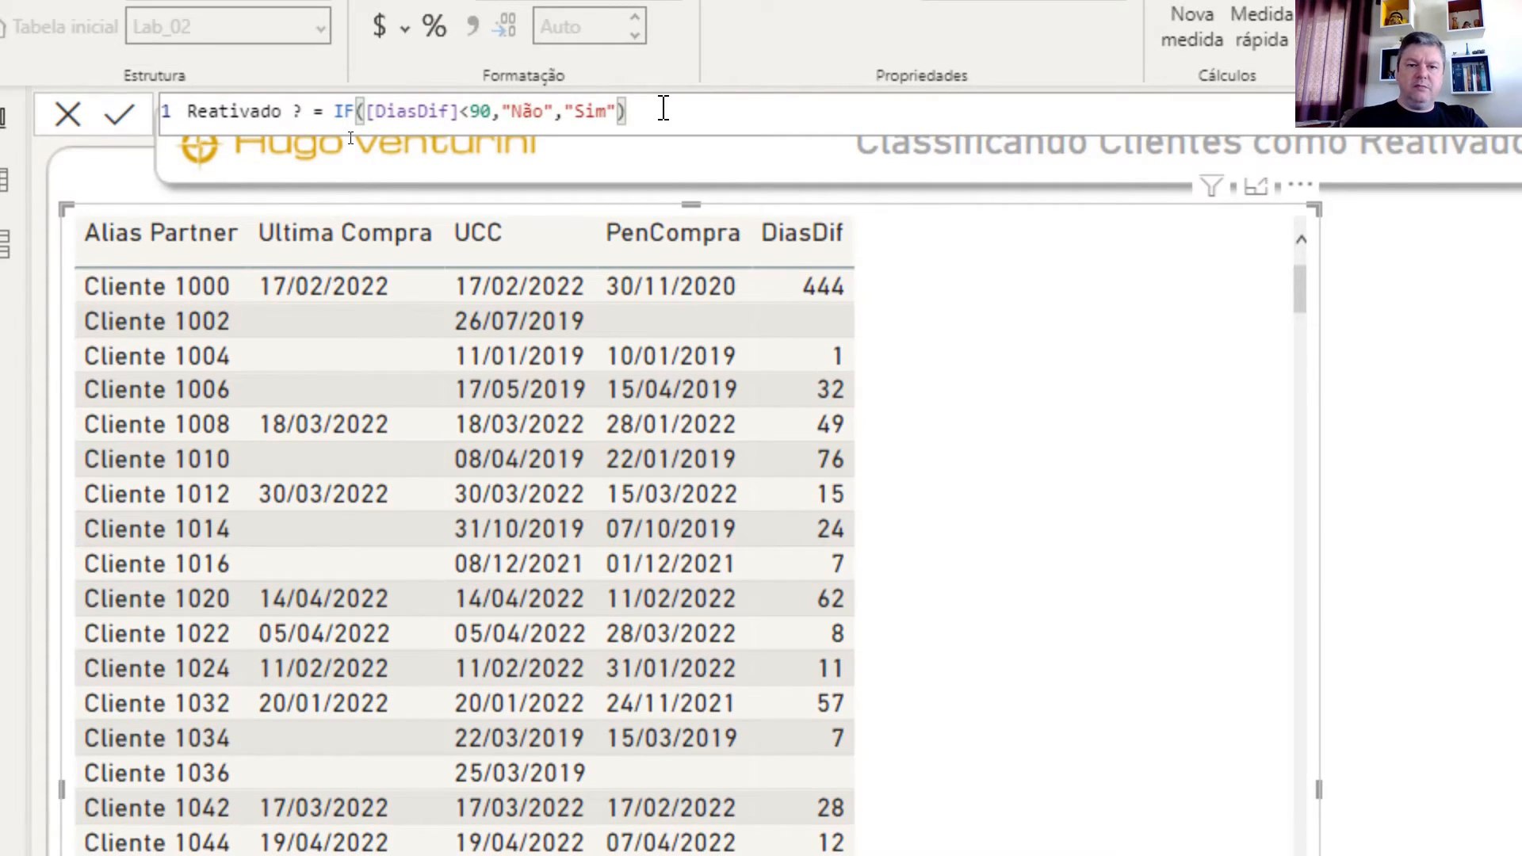
key(Return)
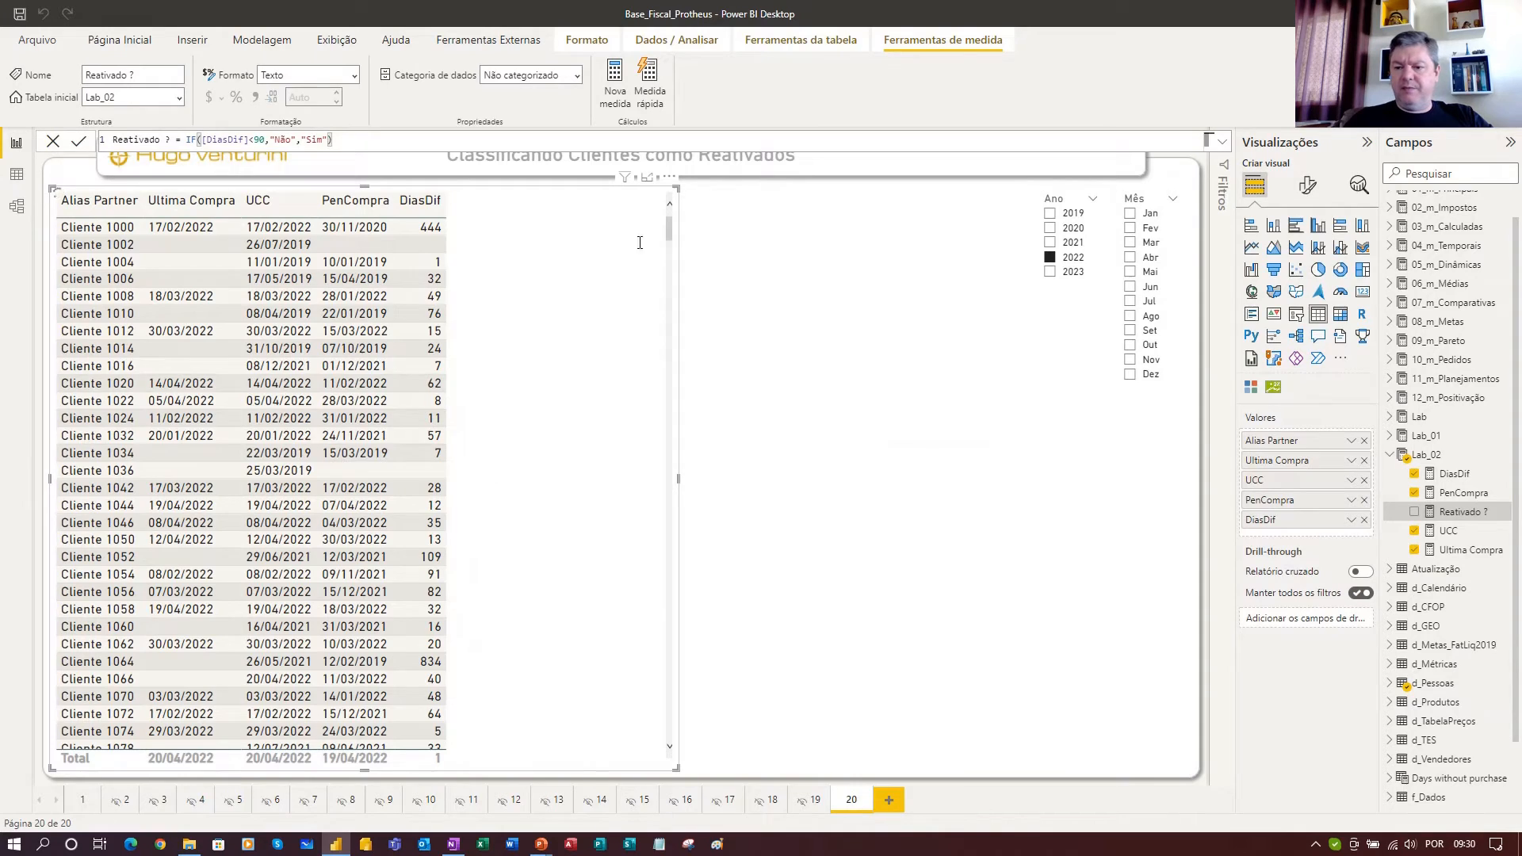
click(1415, 512)
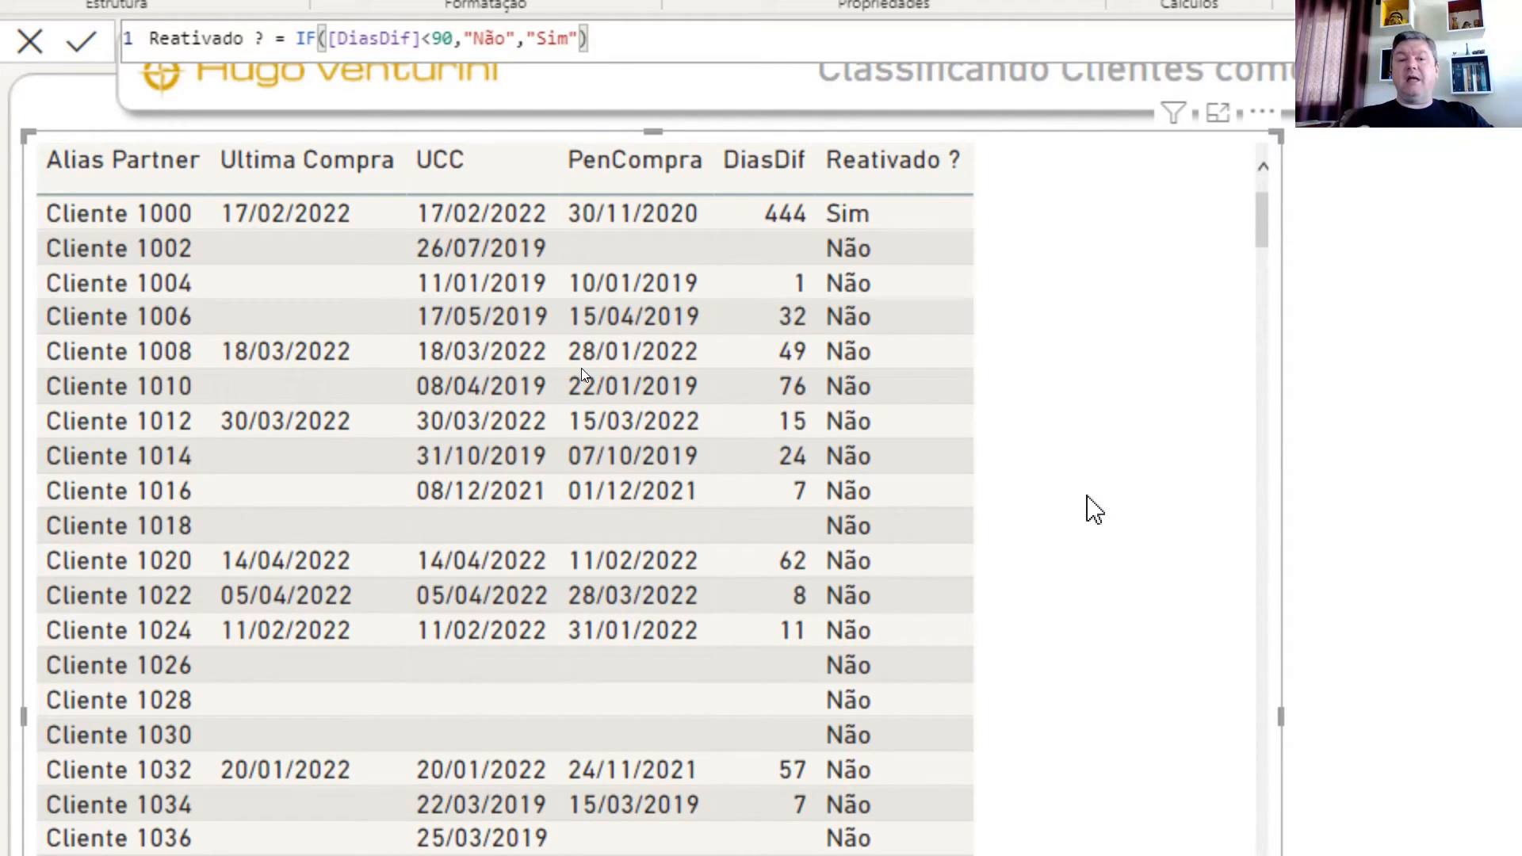
scroll(1087, 508, down, 5)
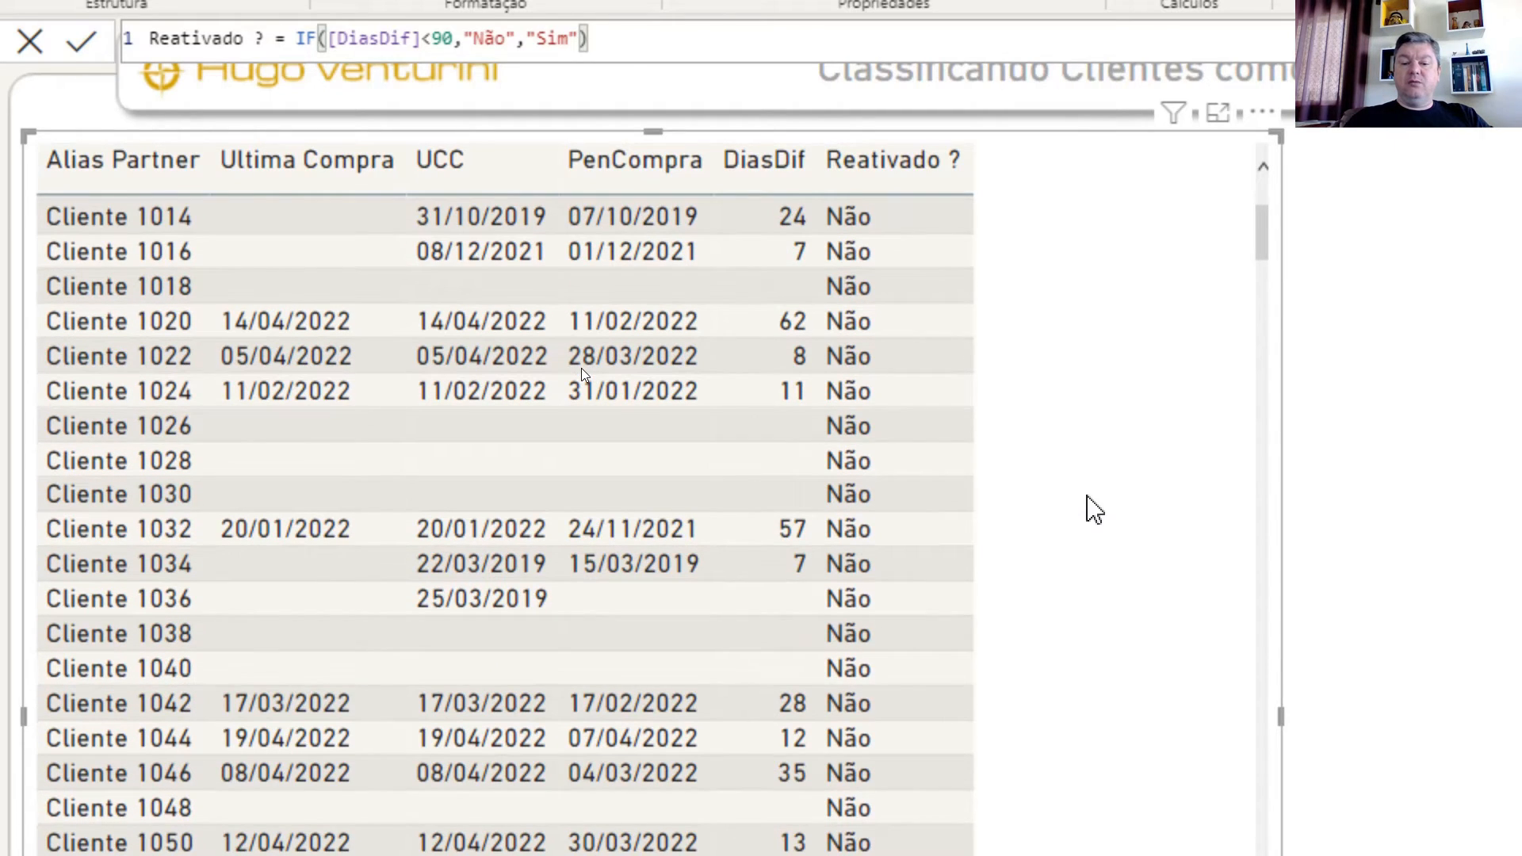
scroll(1090, 503, down, 3)
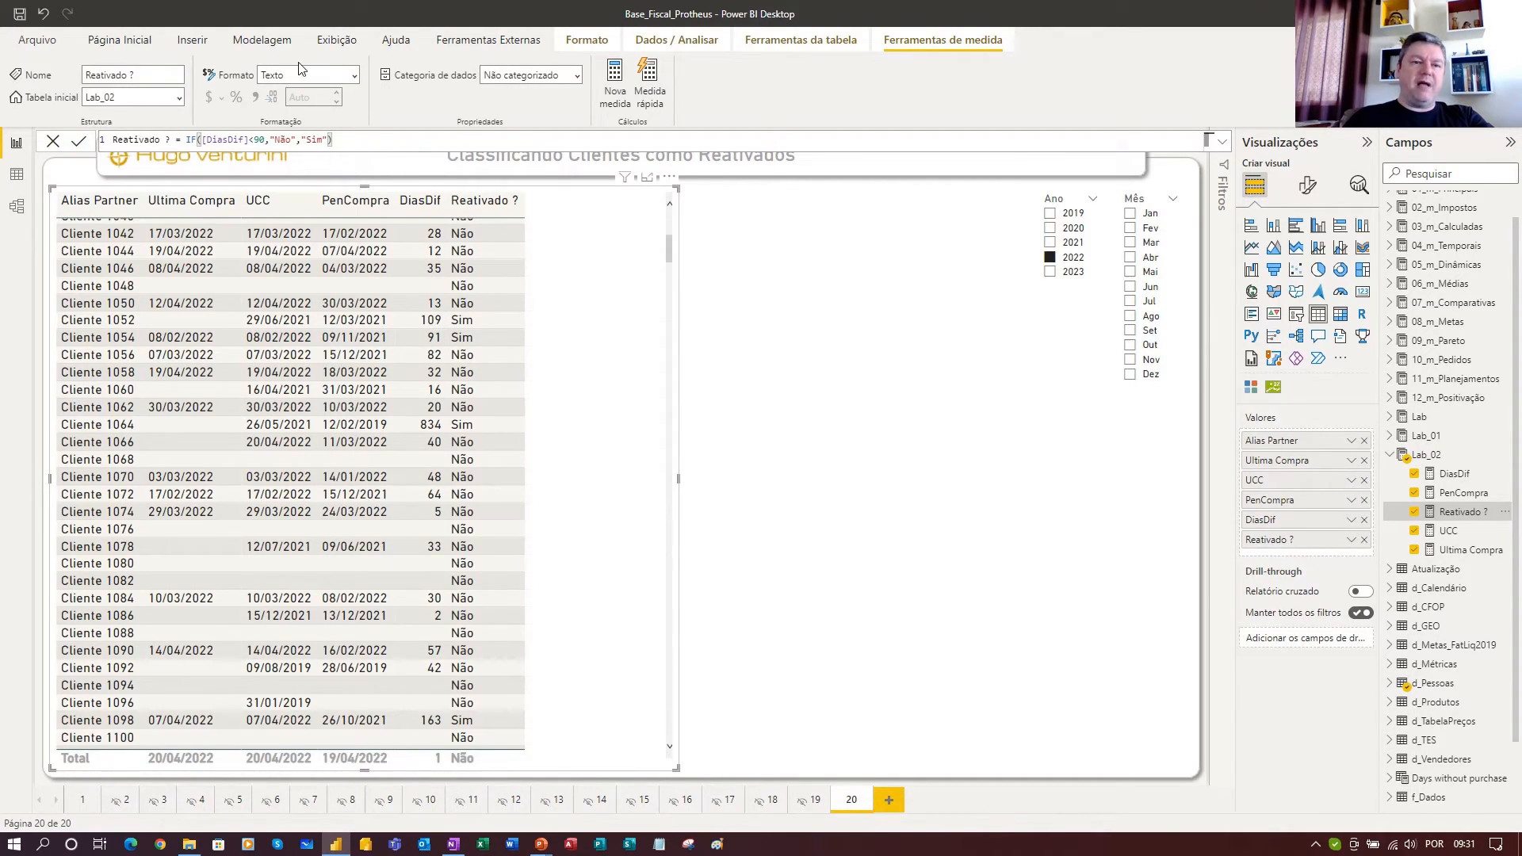
Start a new what-if parameter and name it Reativacao
click(273, 46)
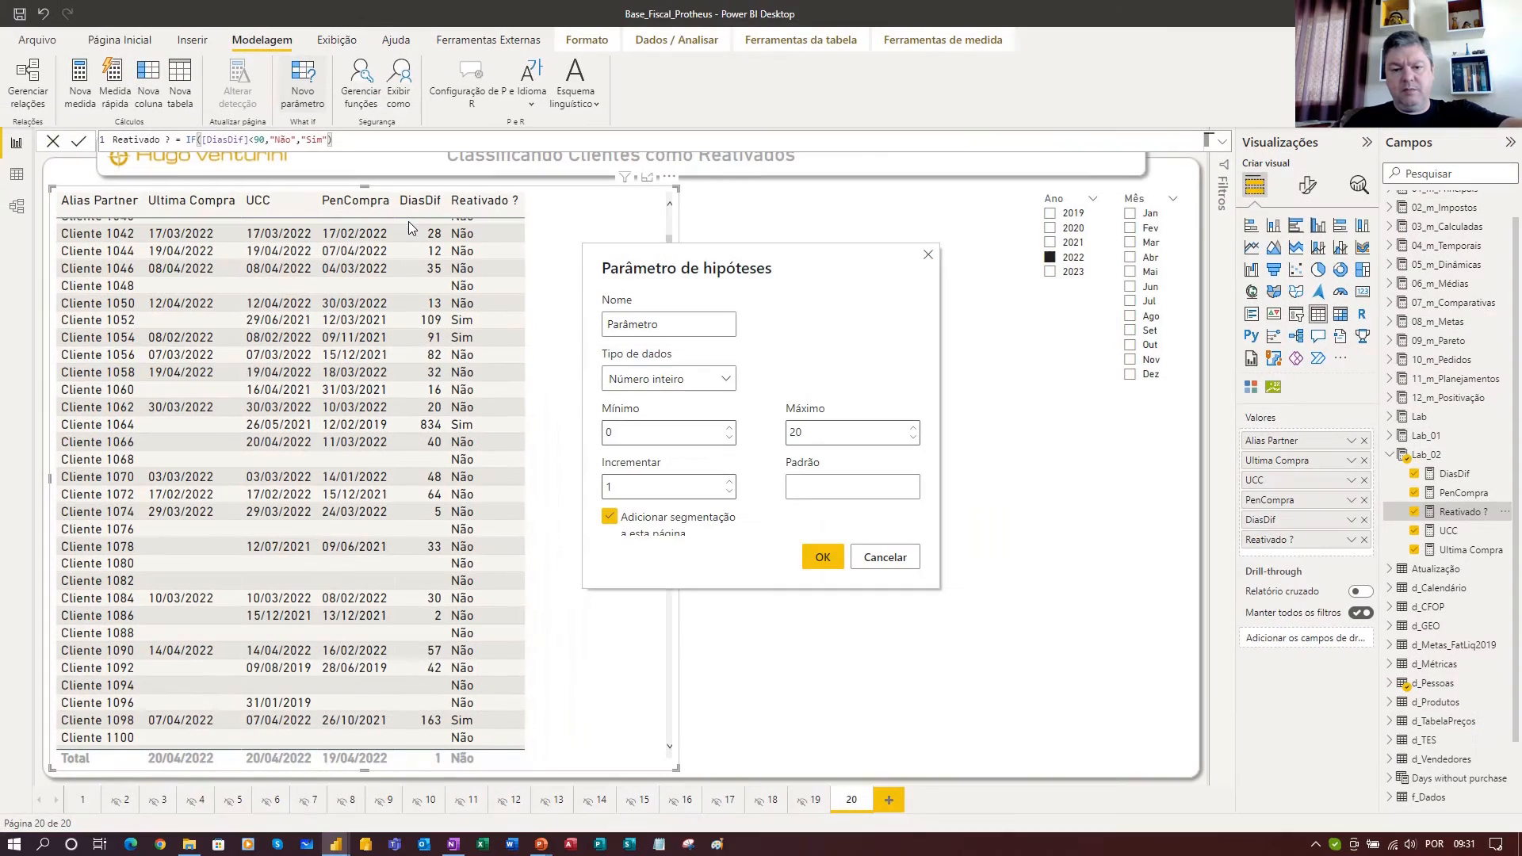
double_click(634, 325)
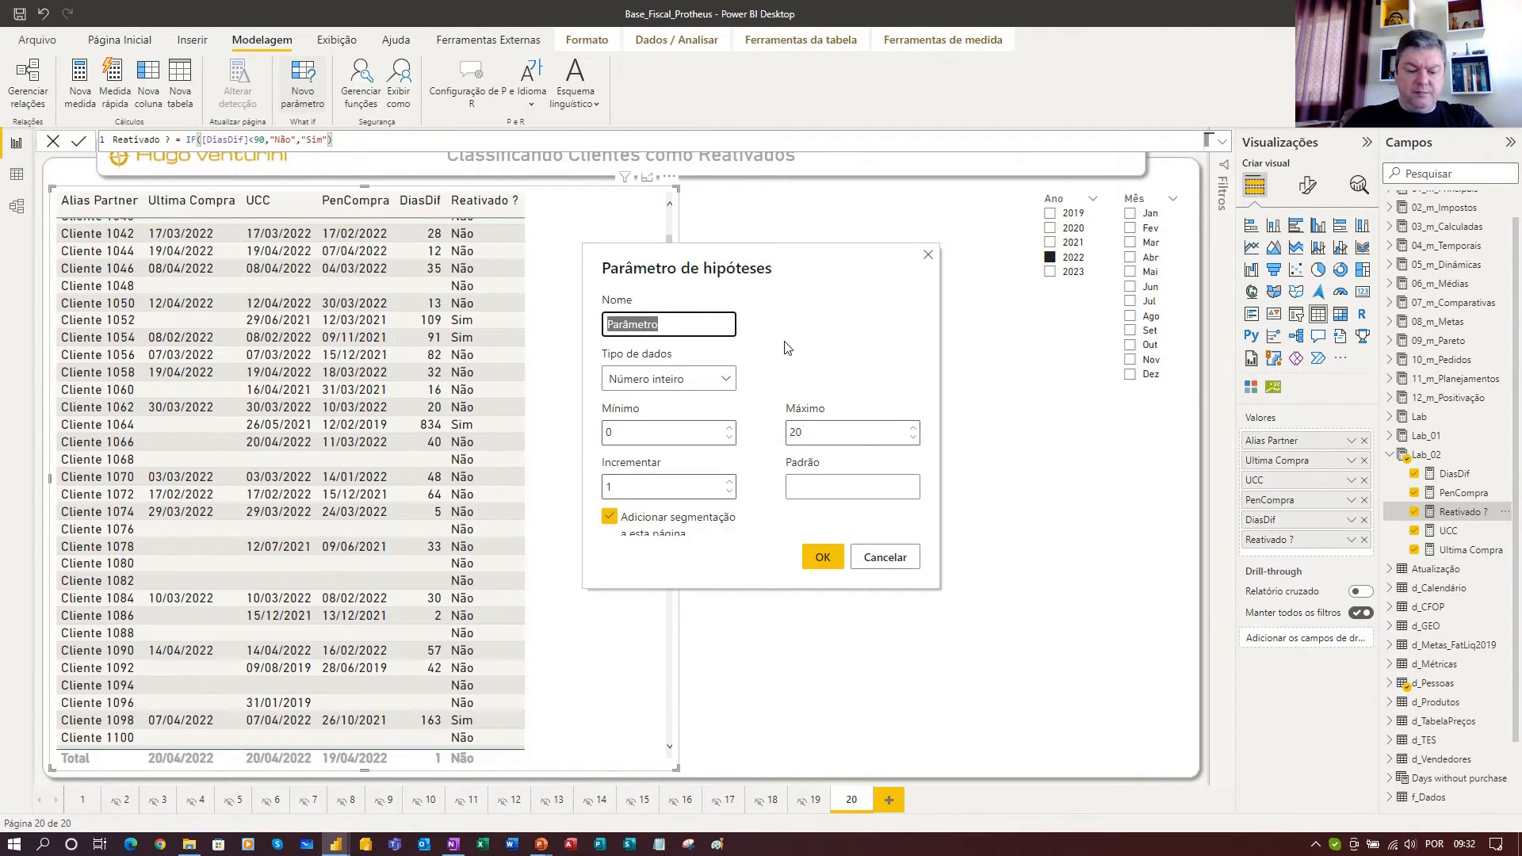
text(Reat)
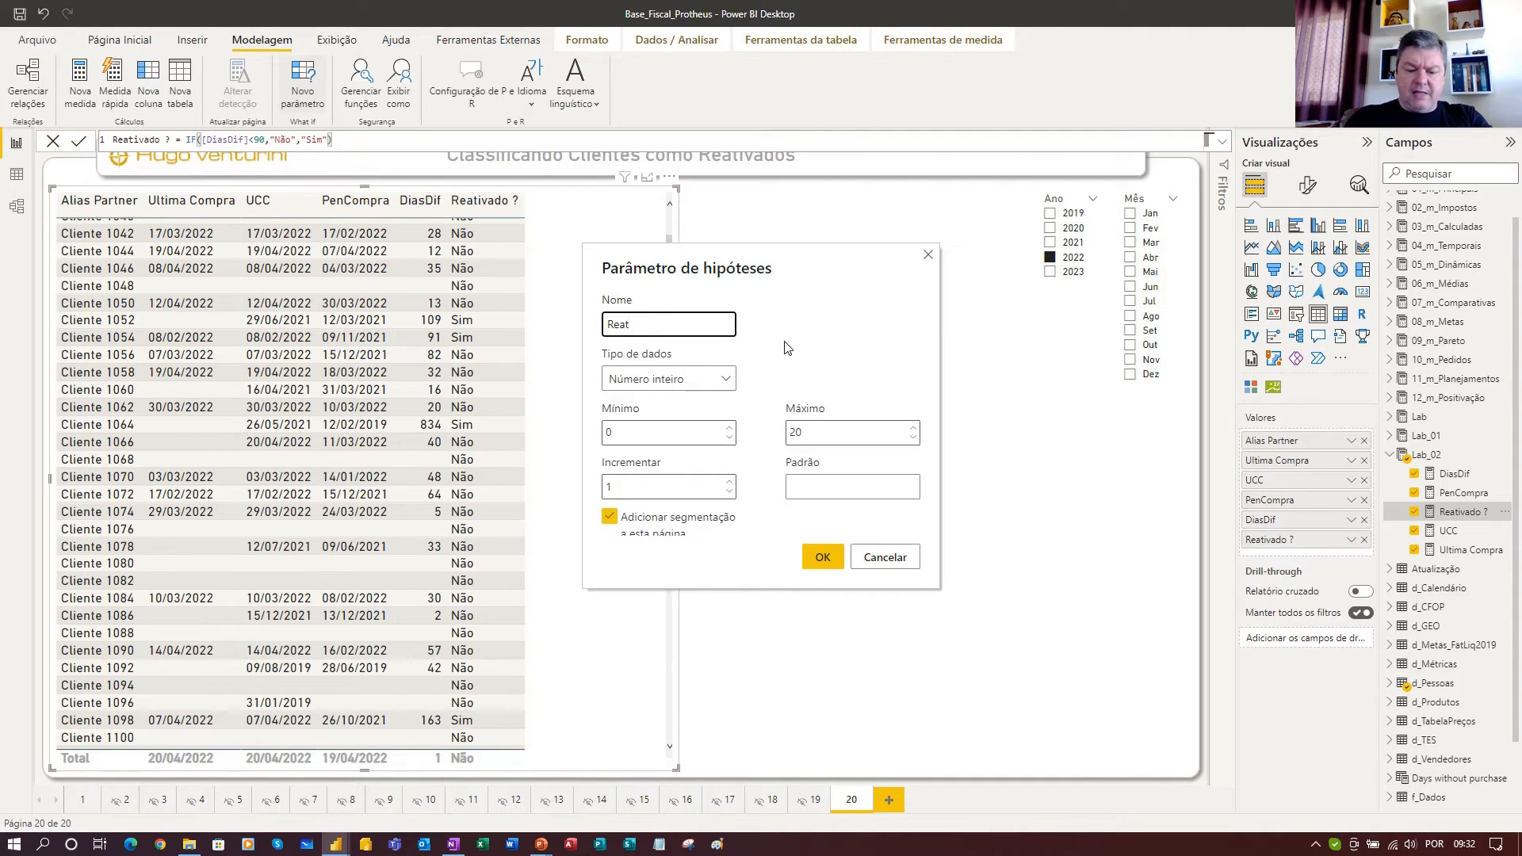
text(ivacao)
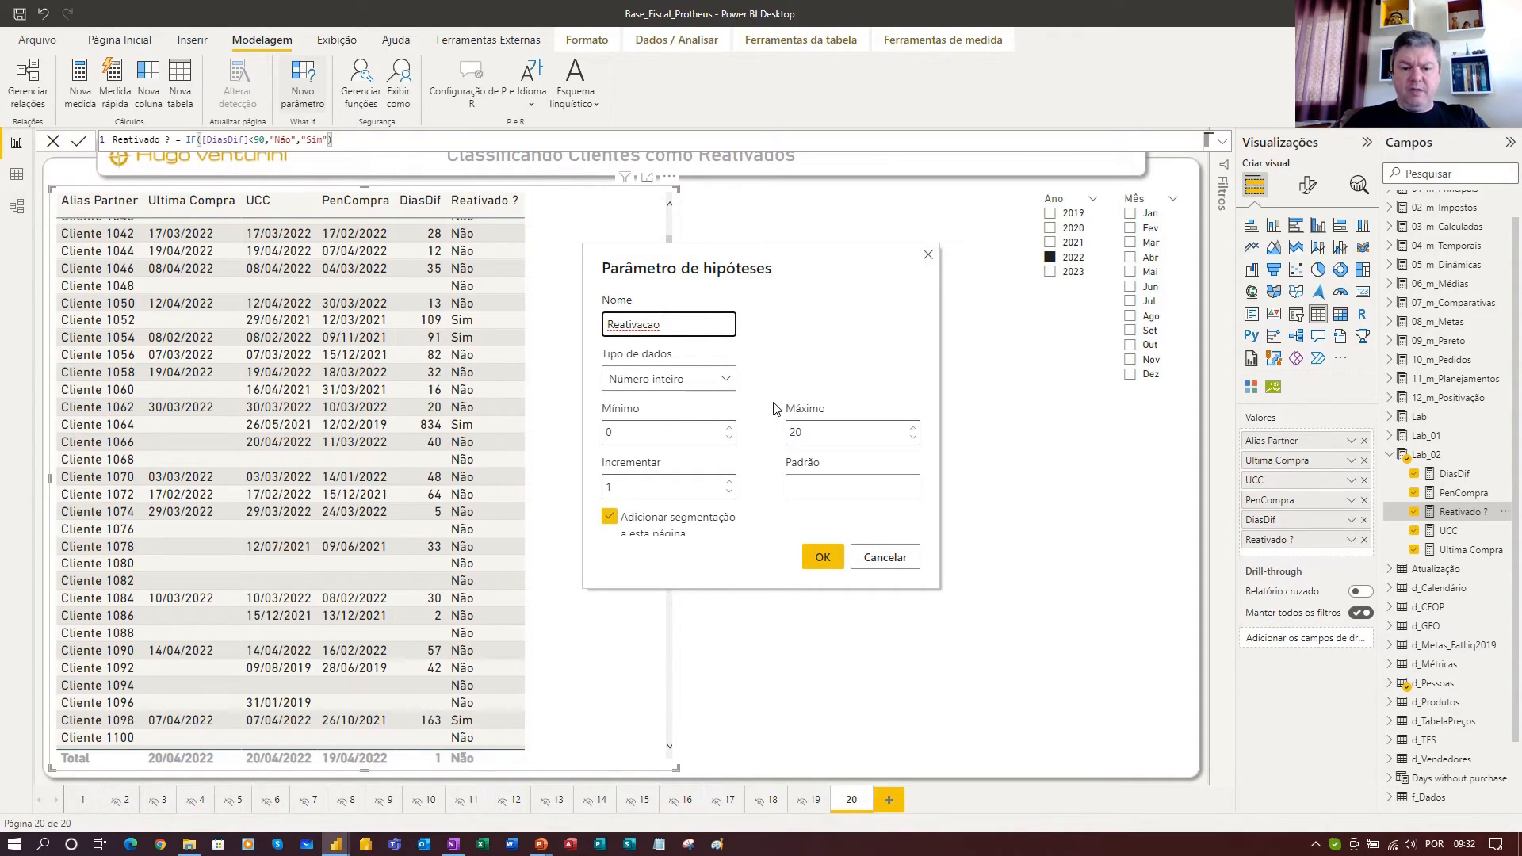
Set the parameter's minimum to 1 and maximum to 1000, leave the default empty, and create it with its slicer on the page
click(626, 439)
text(1)
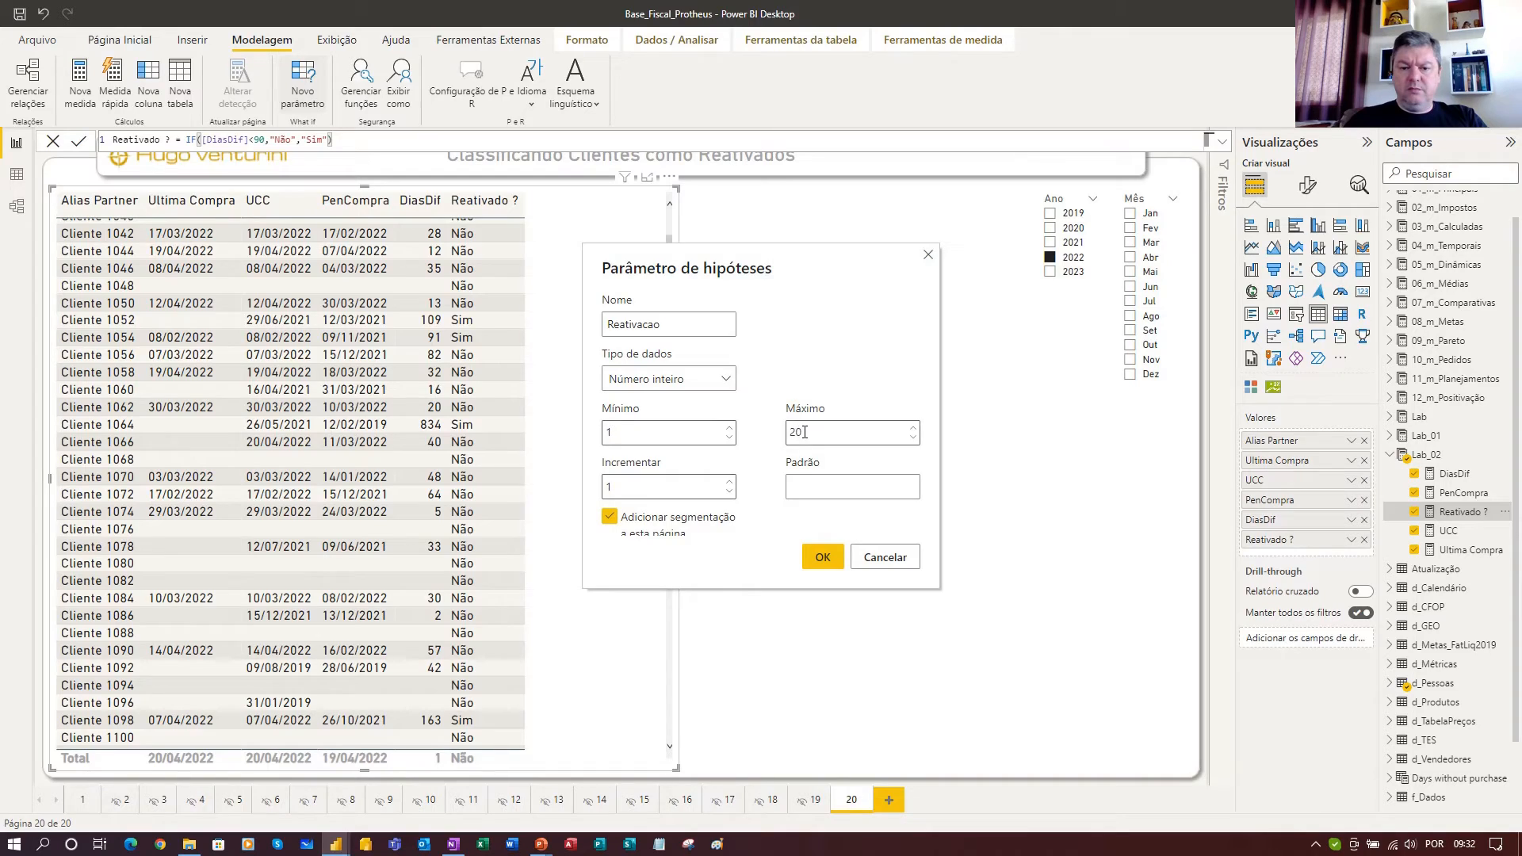
drag(804, 432, 781, 437)
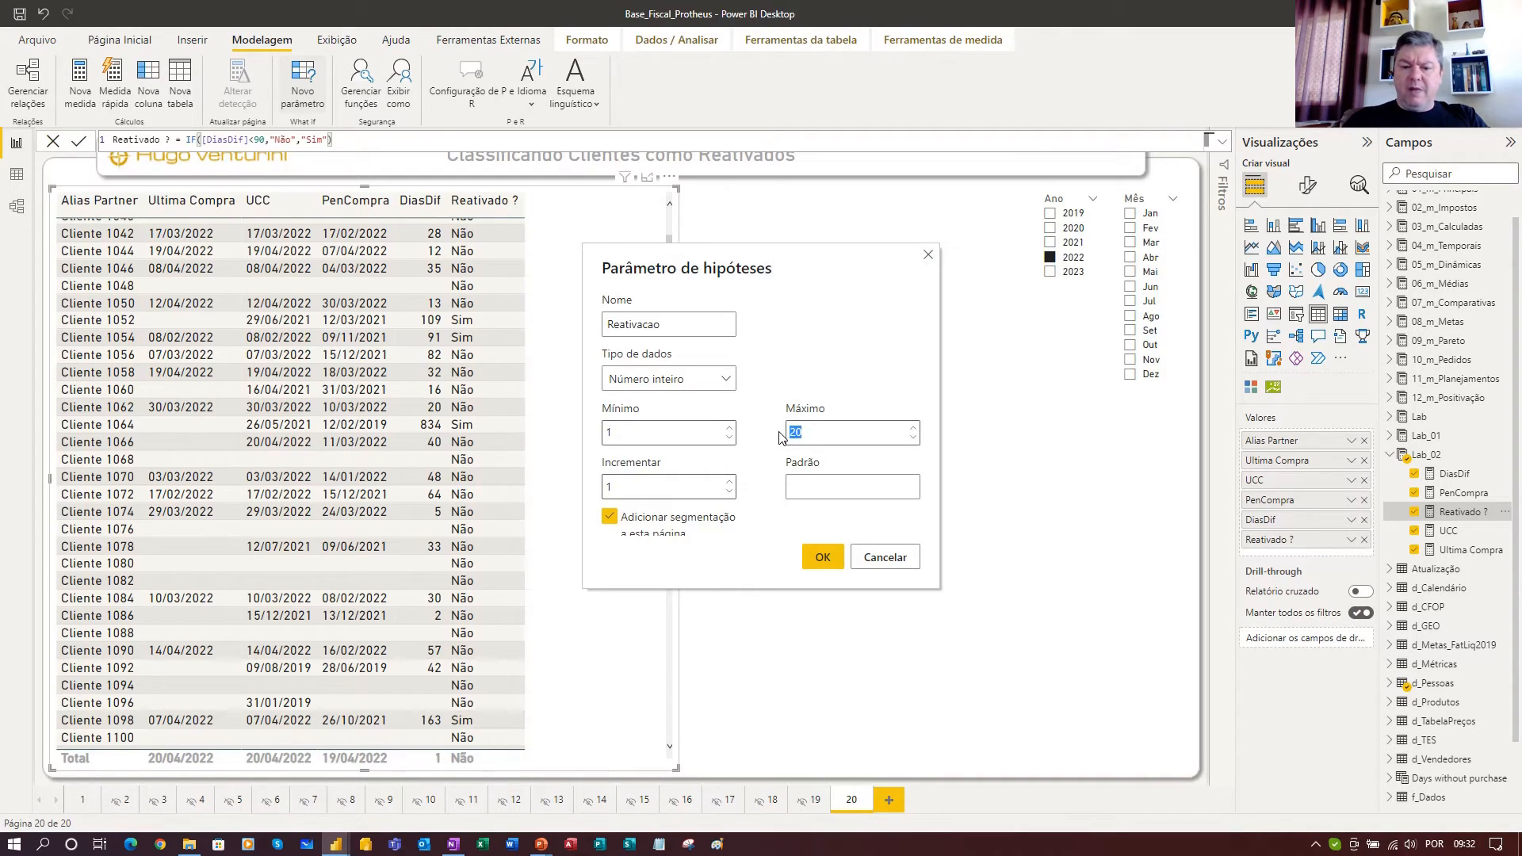
key(BackSpace)
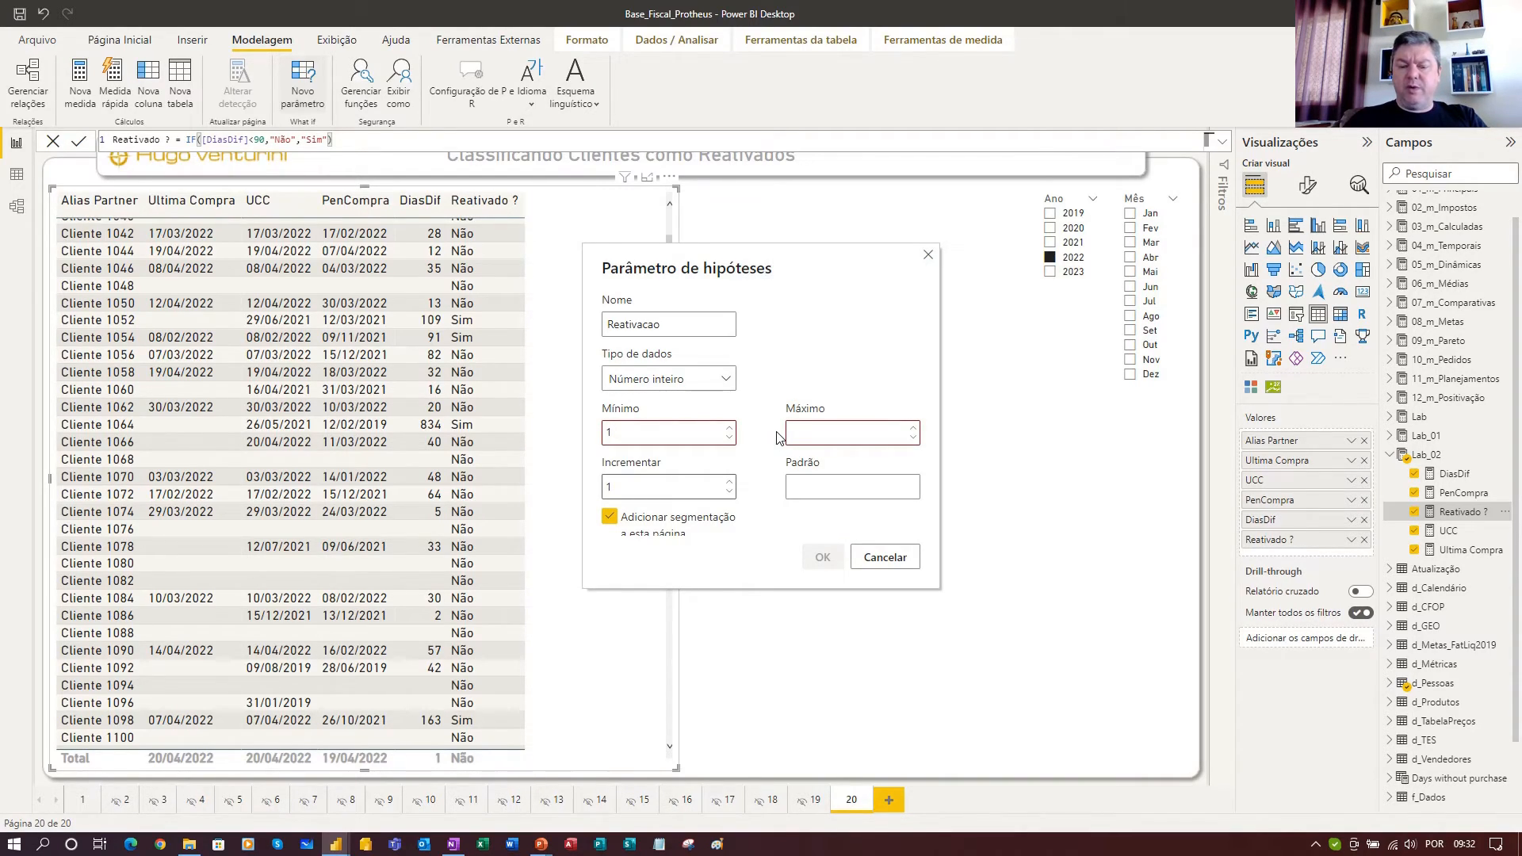
text(1000)
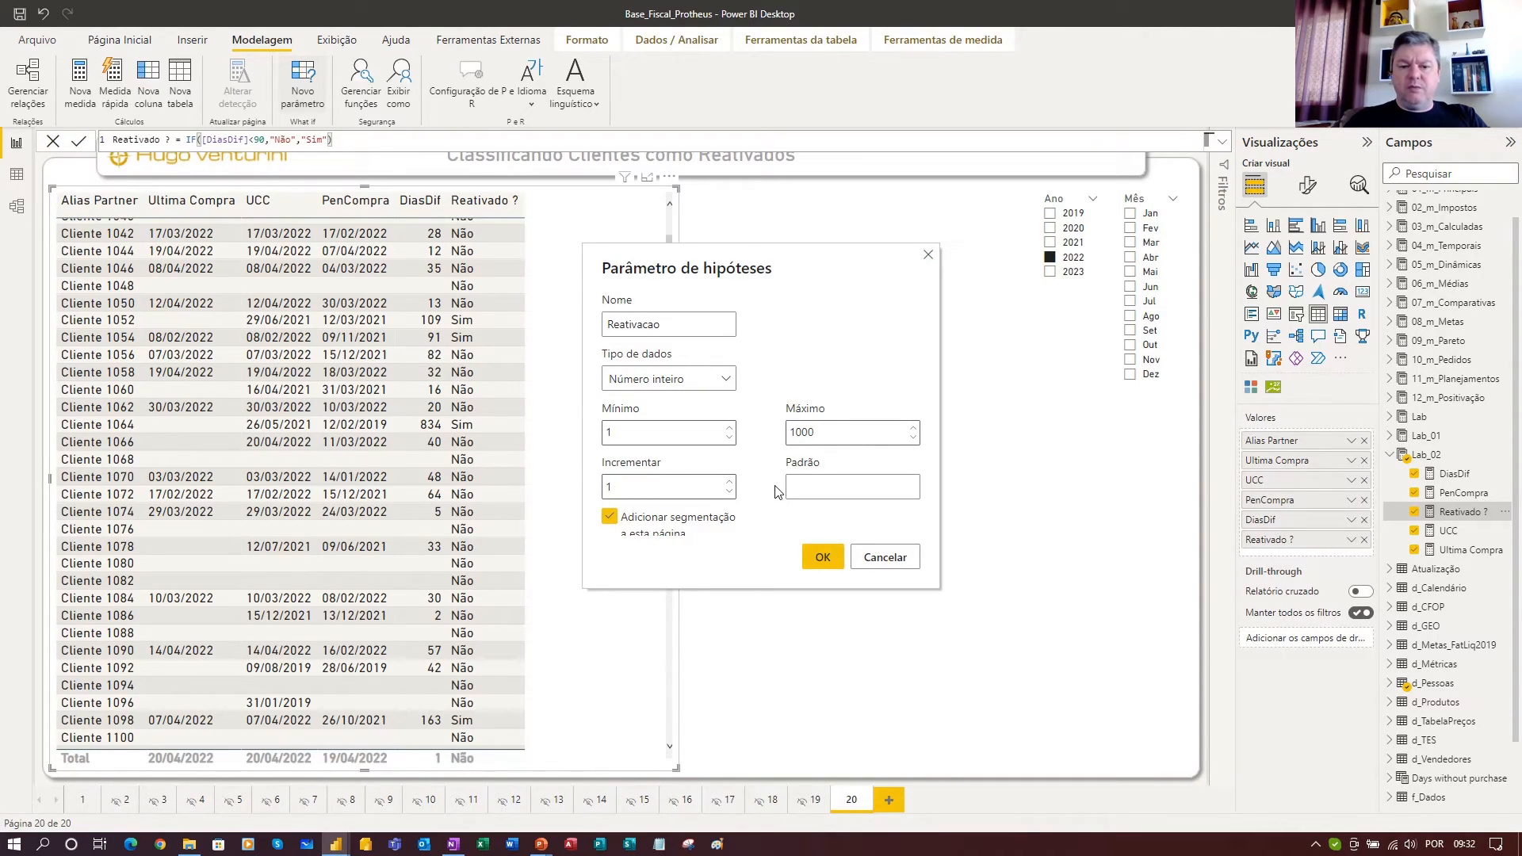
click(797, 489)
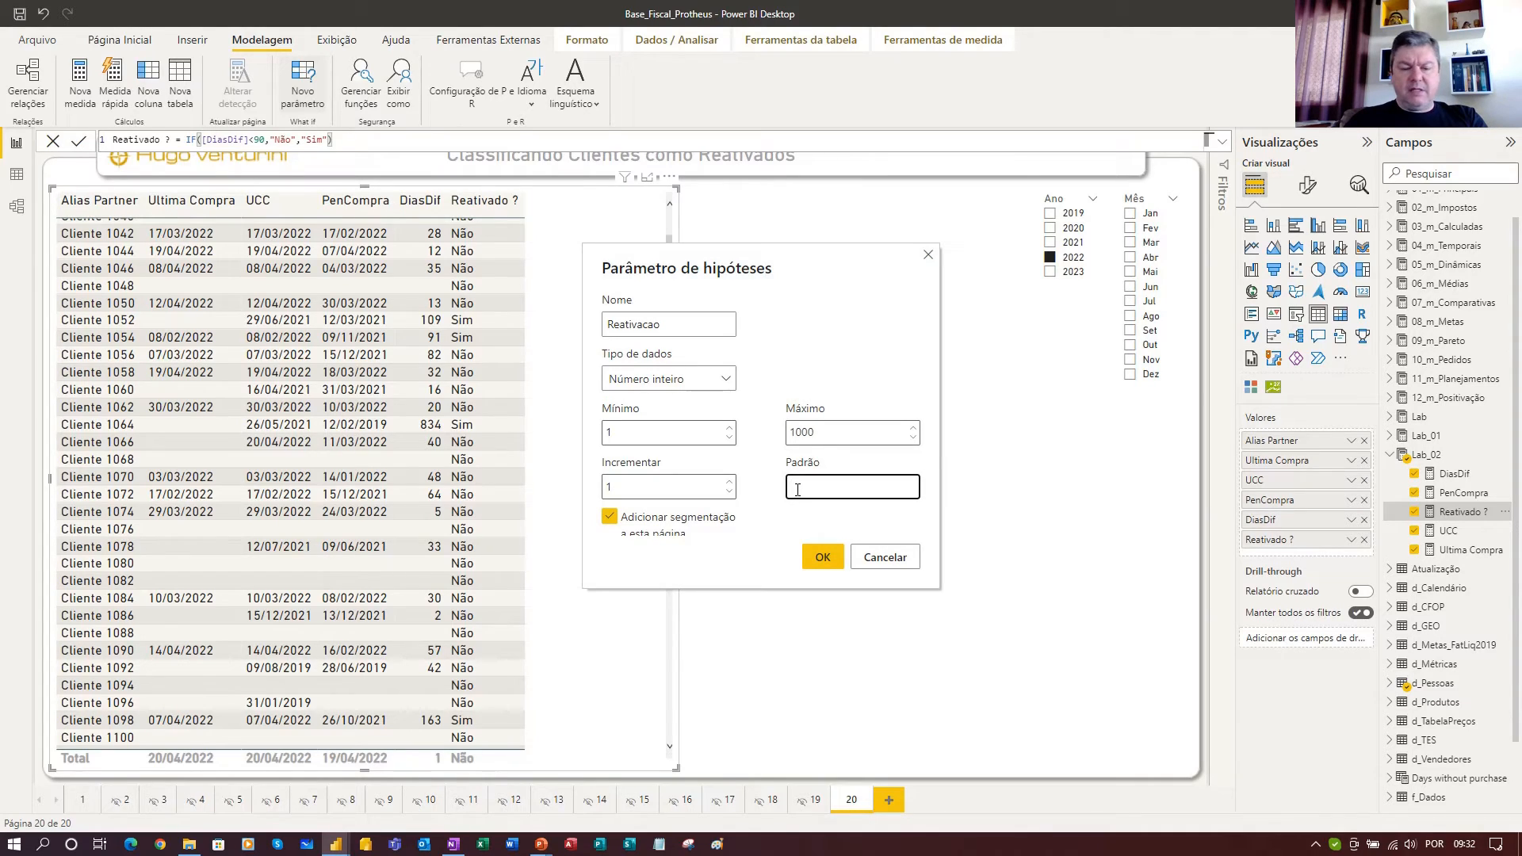
click(823, 558)
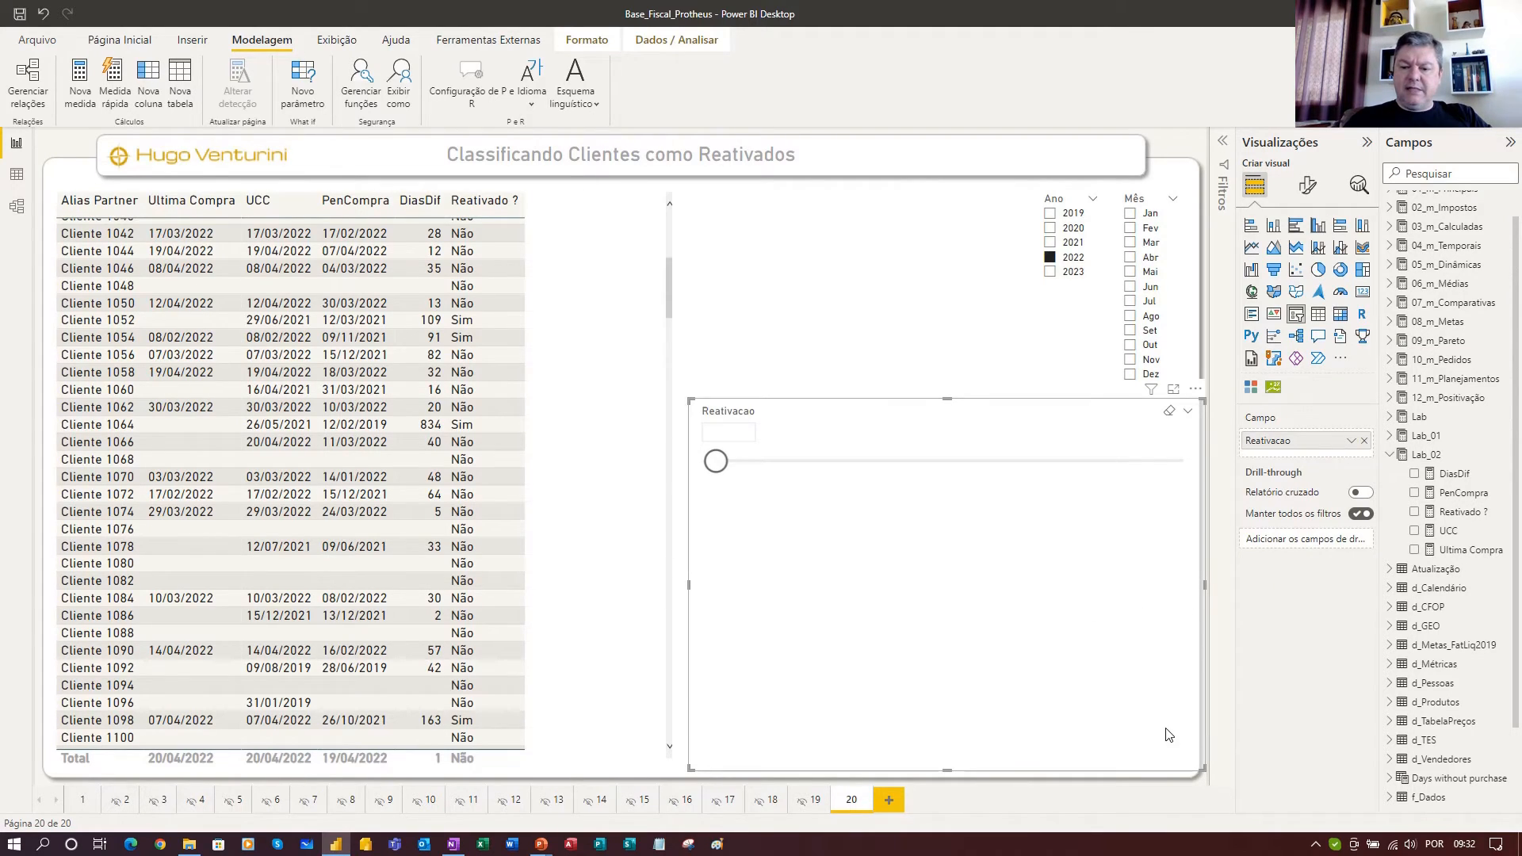
Shrink the Reativacao slicer, place it below the Ano and Mês slicers, and set its value to 90
drag(1203, 768, 1045, 549)
drag(875, 435, 956, 465)
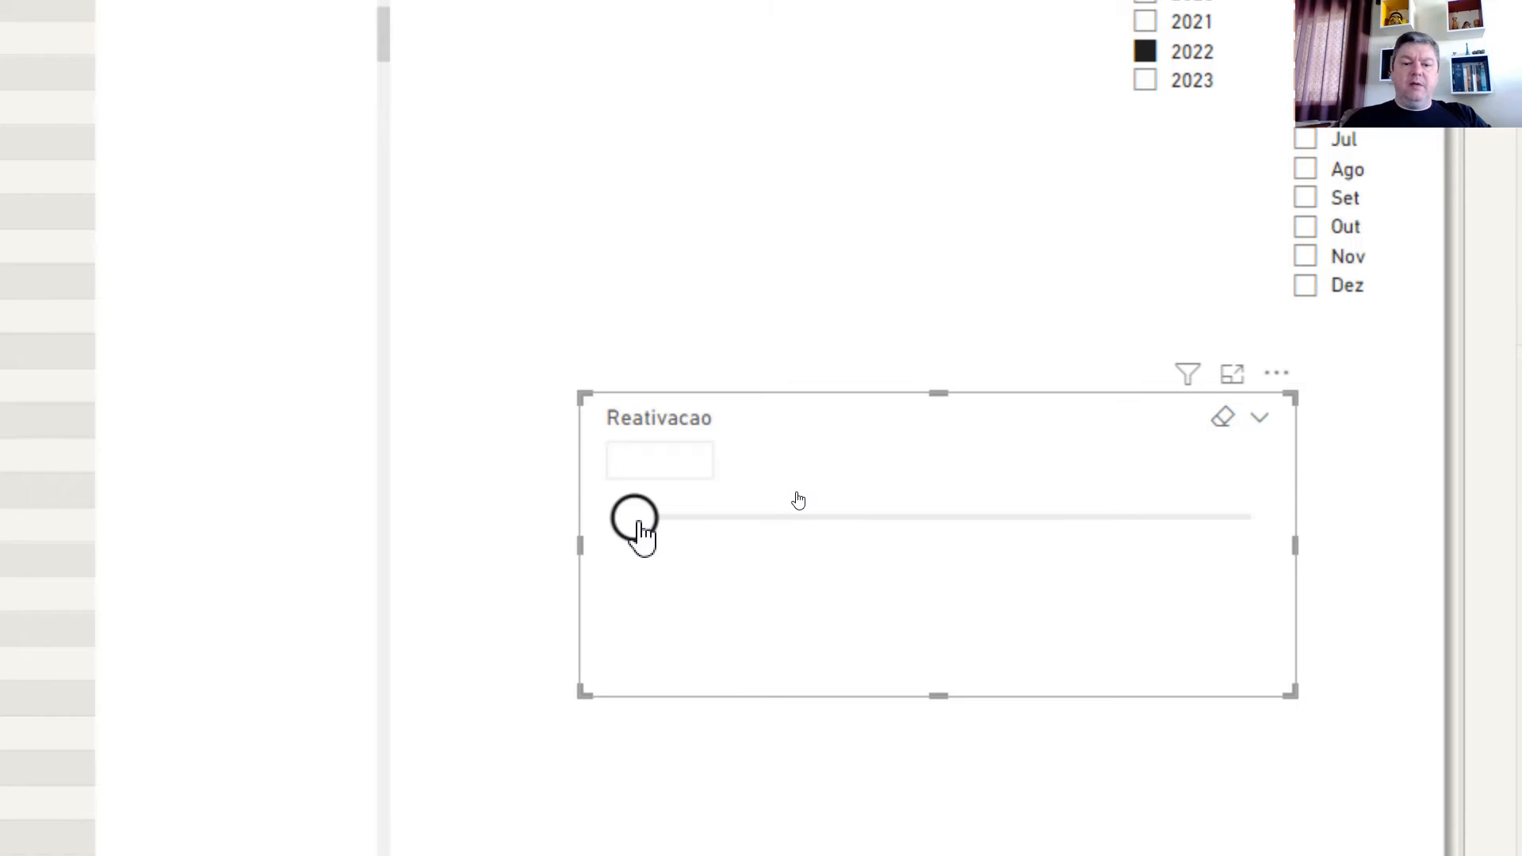
click(684, 527)
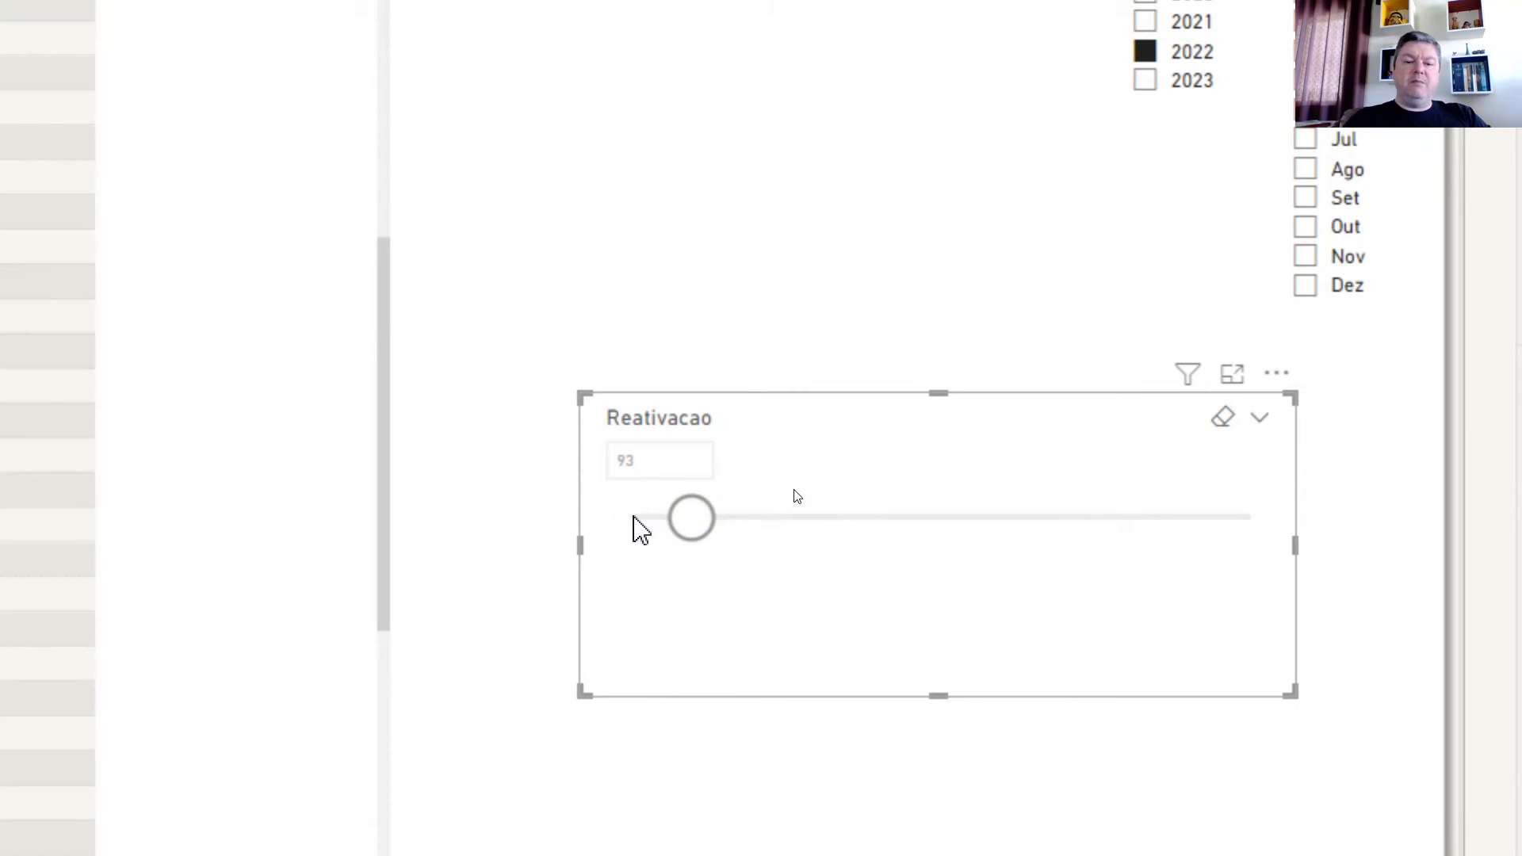
drag(692, 522, 734, 525)
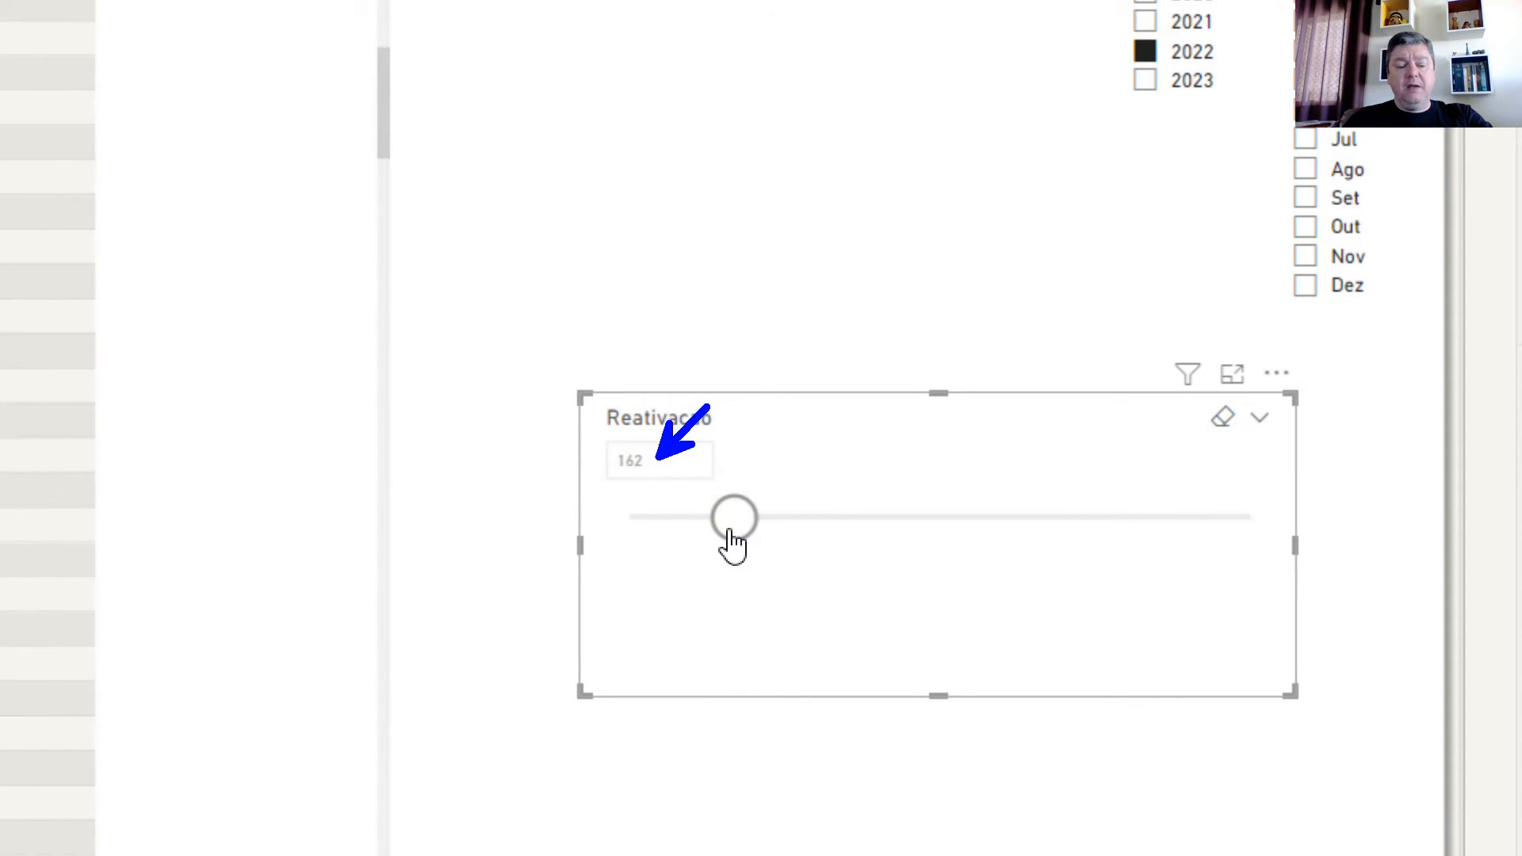
click(660, 464)
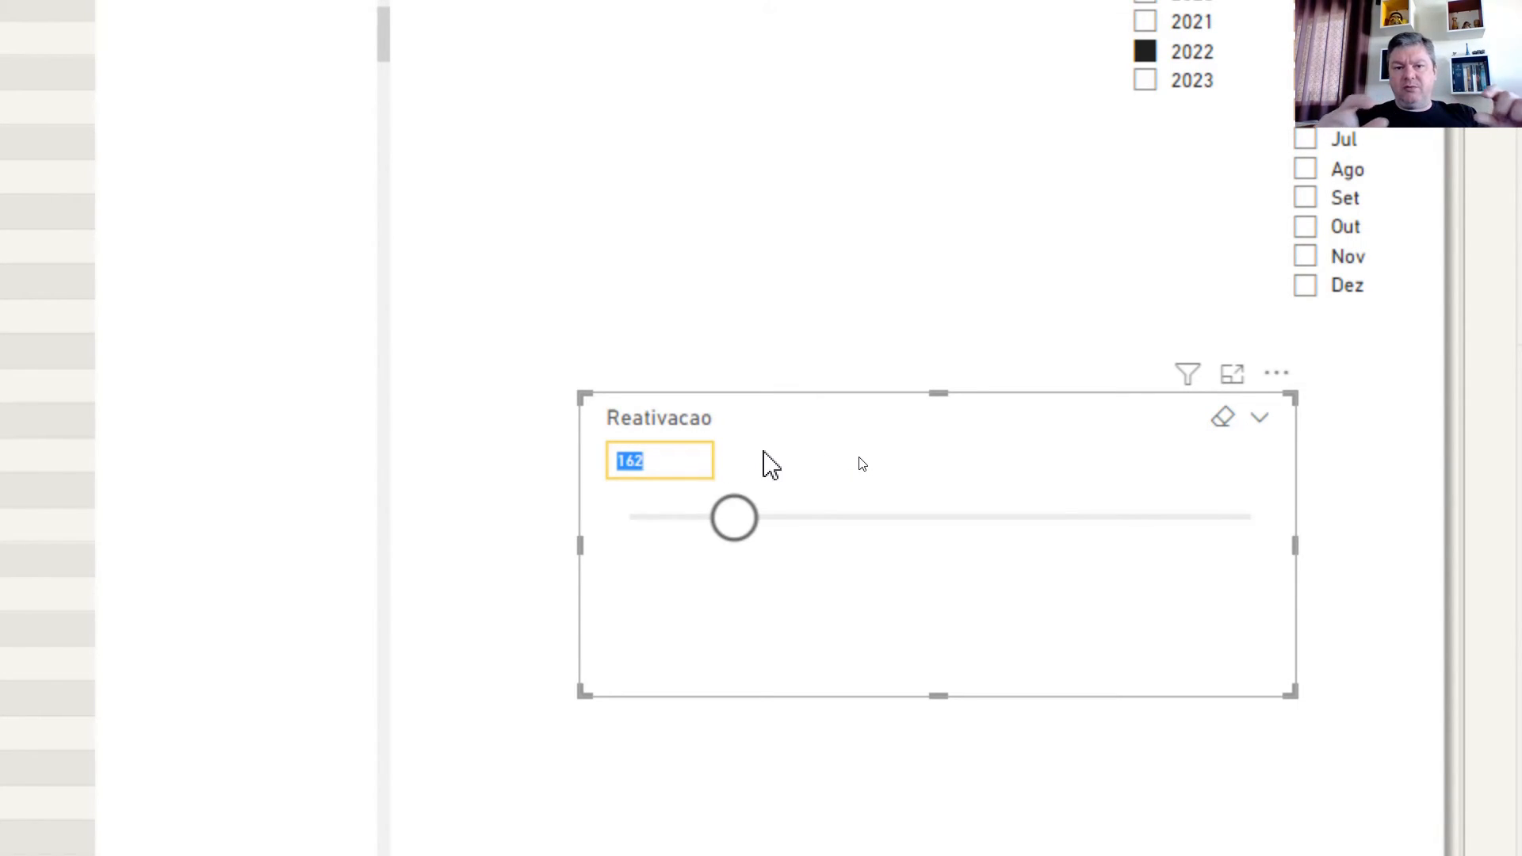
text(90)
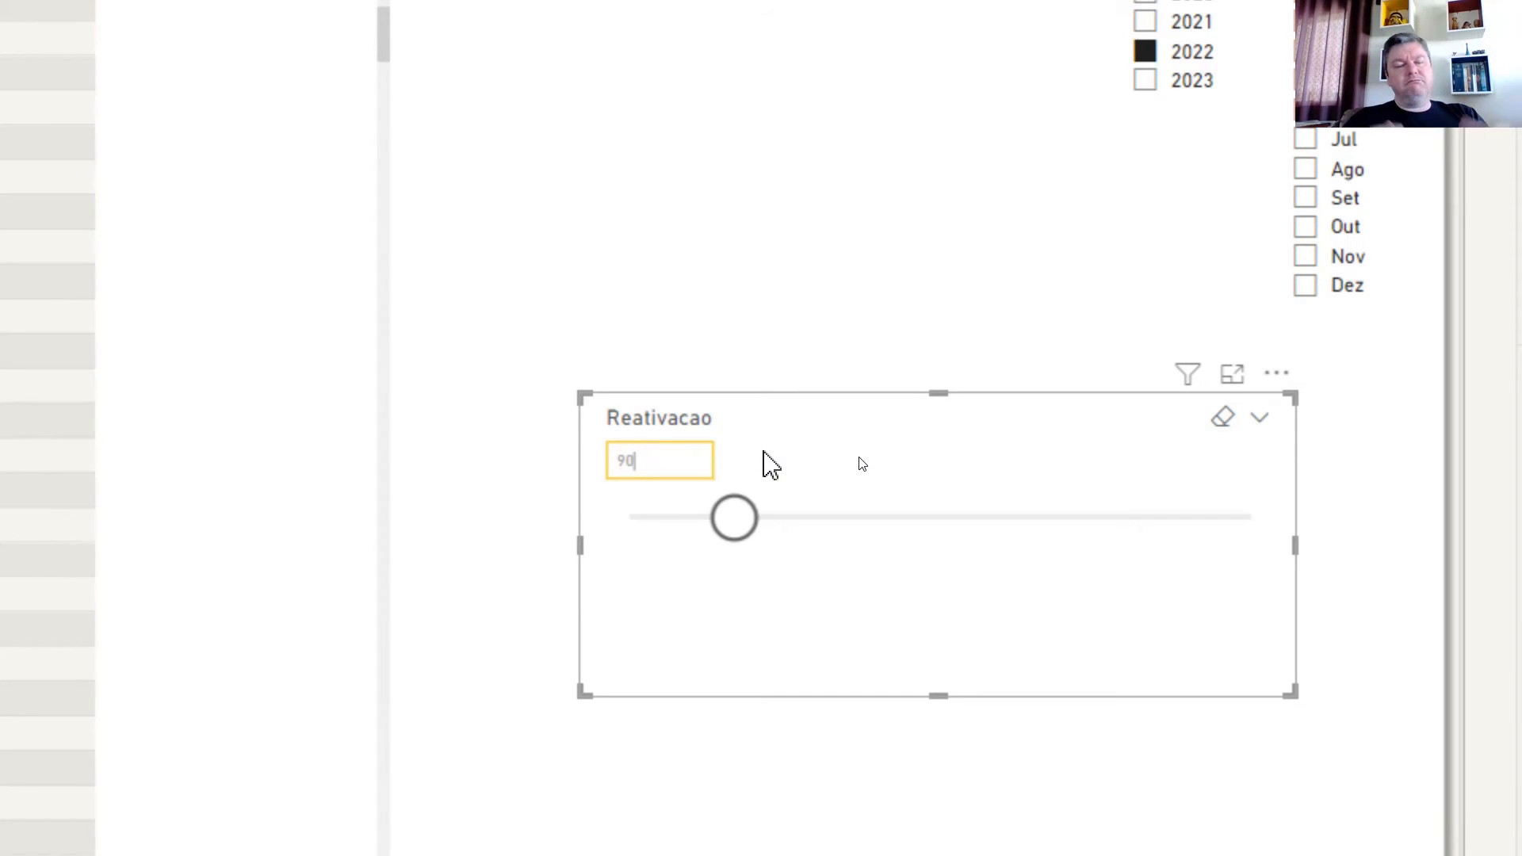
key(Return)
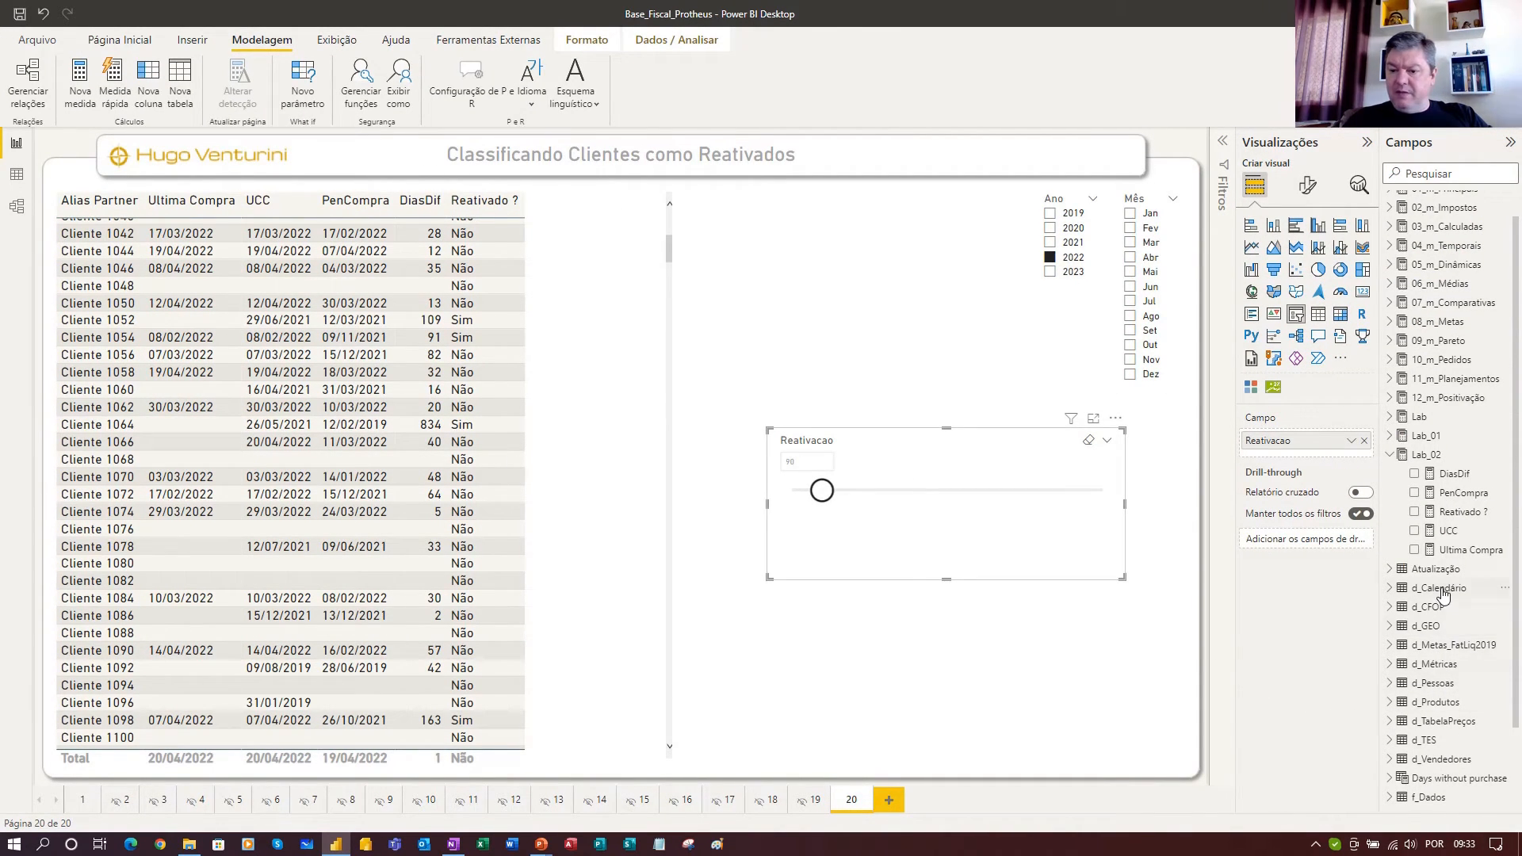
Expand the Reativacao parameter table and view the formula of its Reativacao Valor measure
click(1389, 455)
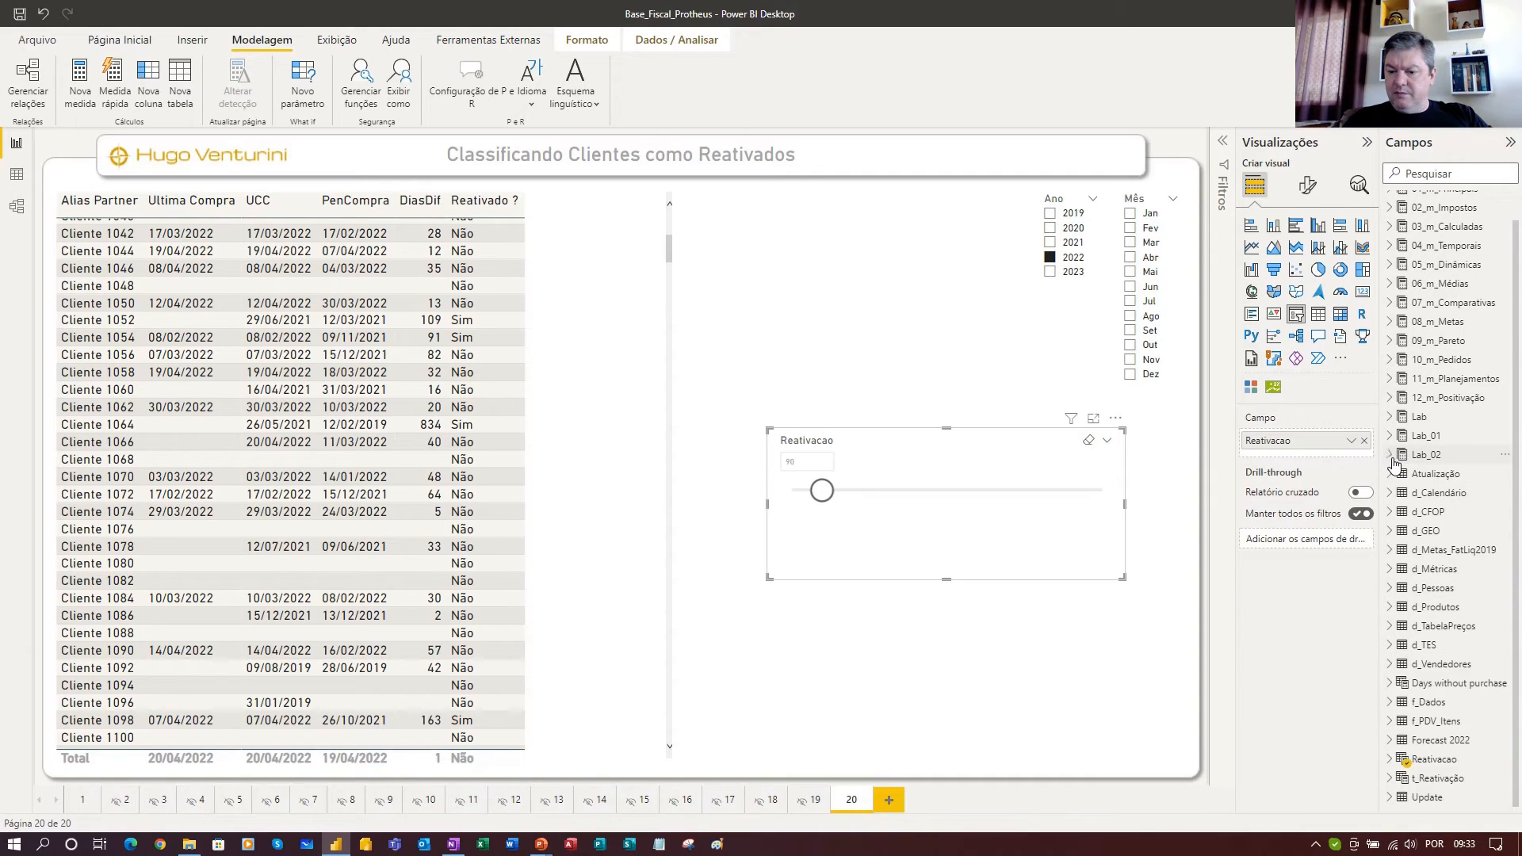
mouse_move(1422, 763)
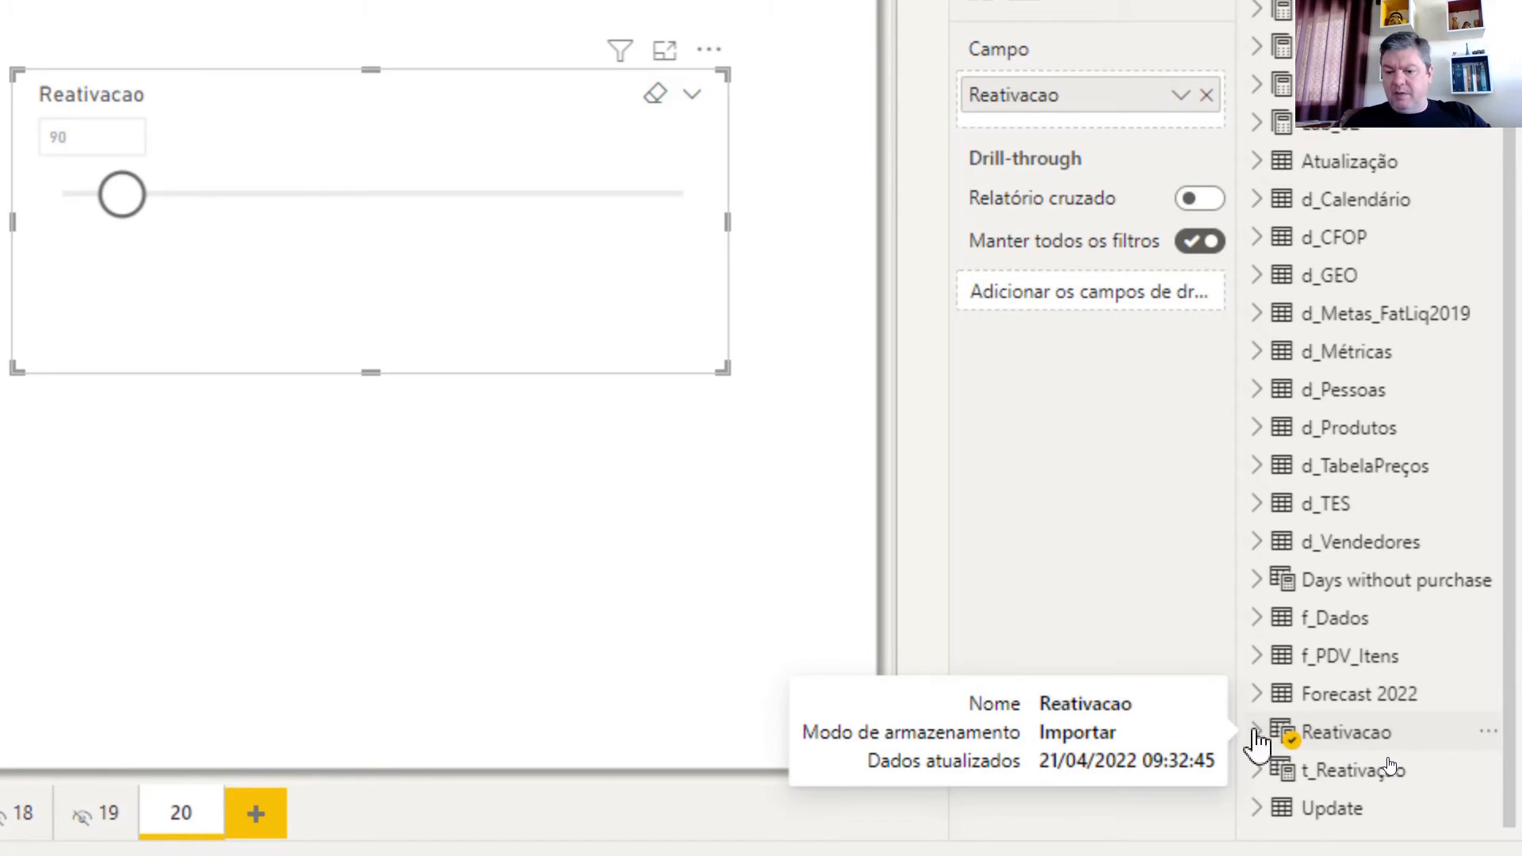
click(1258, 738)
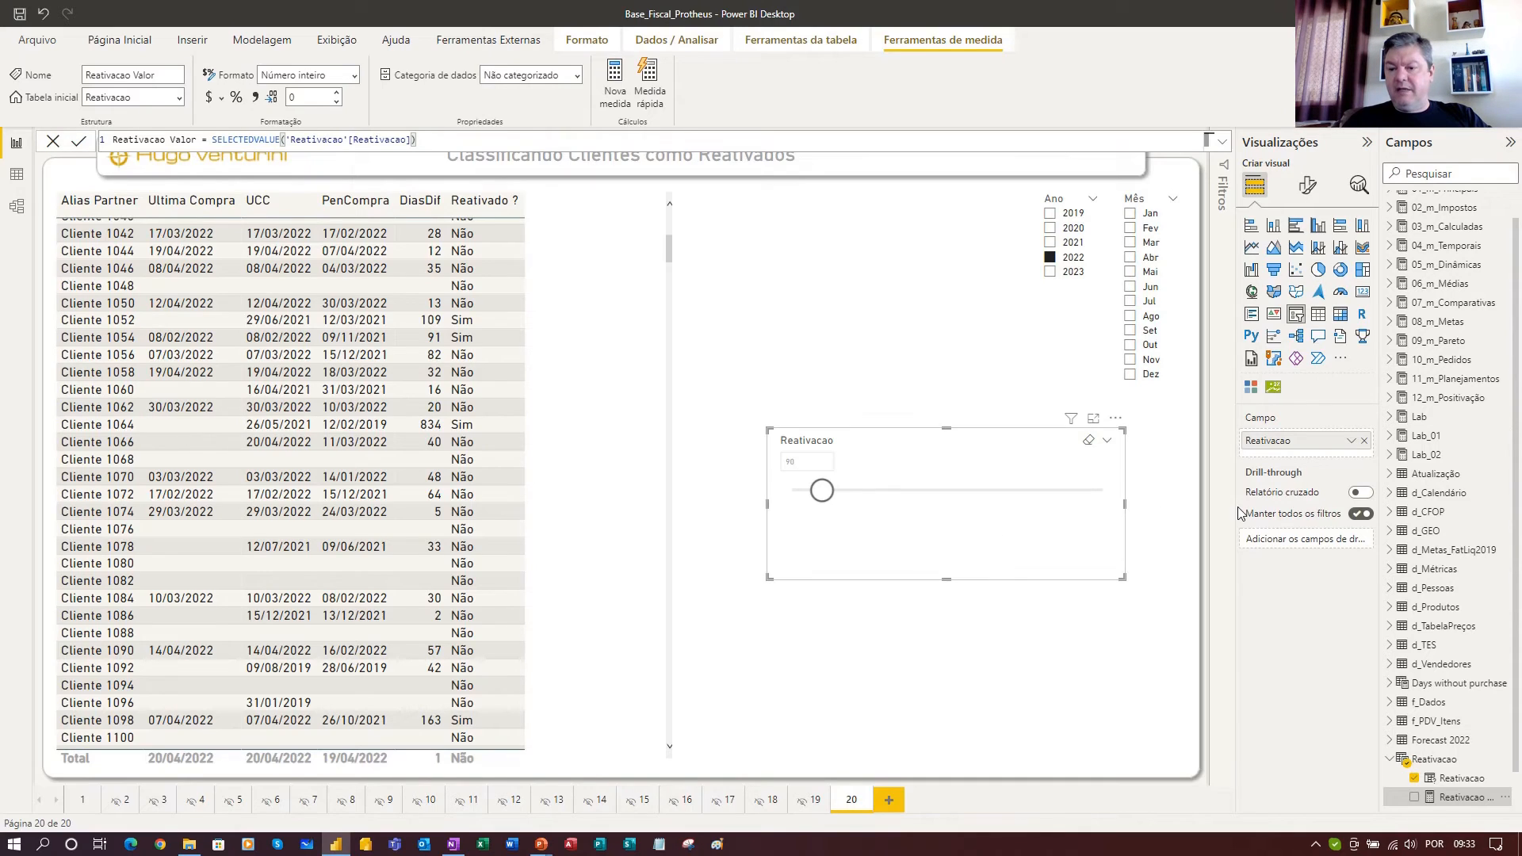
In the Lab_02 measure Reativado ?, replace the fixed 90 threshold with [Reativacao Valor] and commit the formula
click(1400, 458)
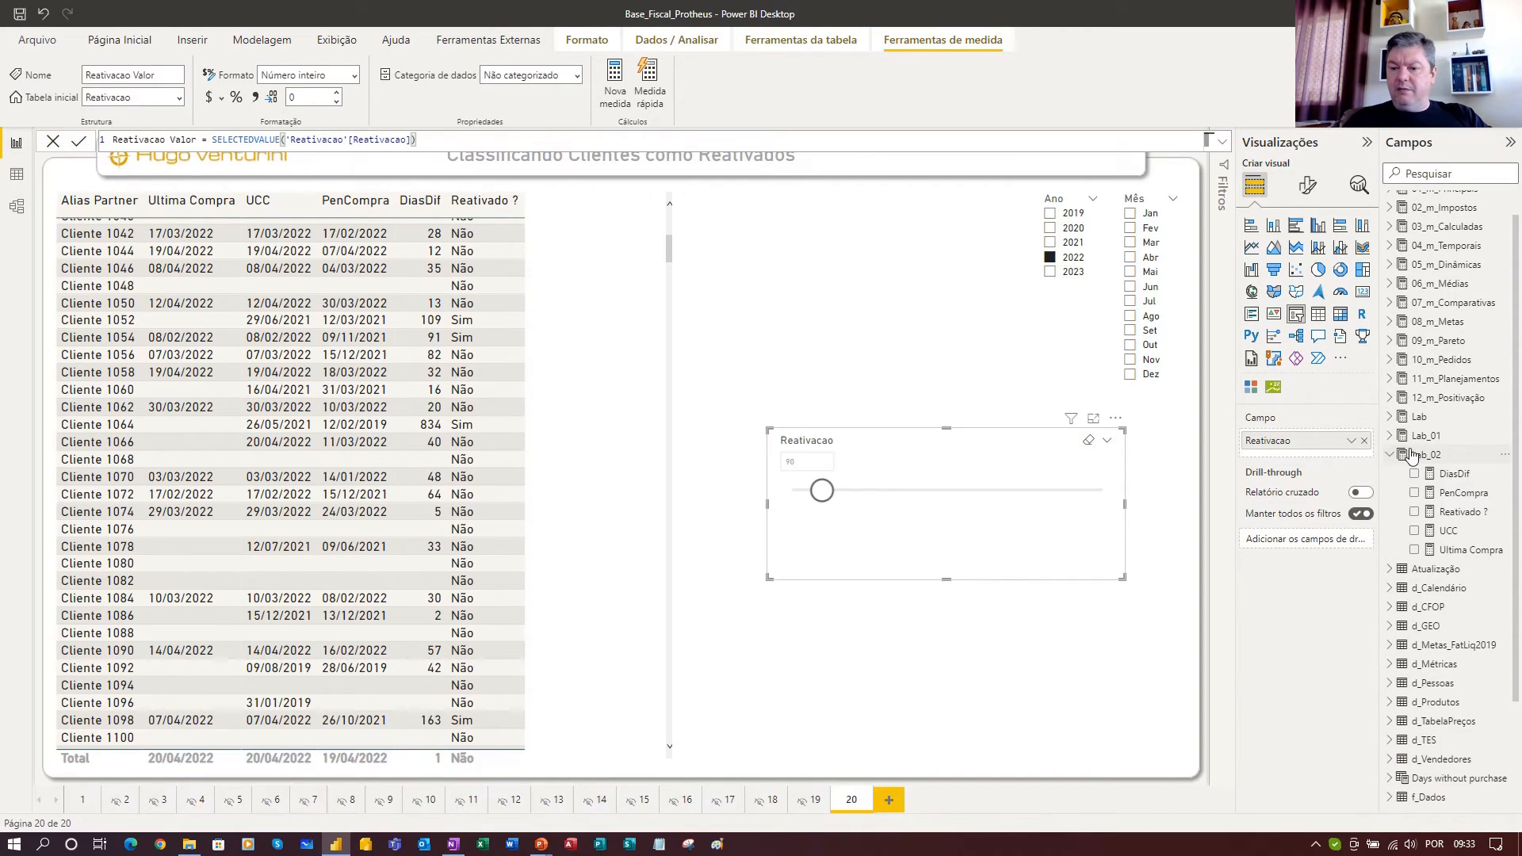
click(1461, 515)
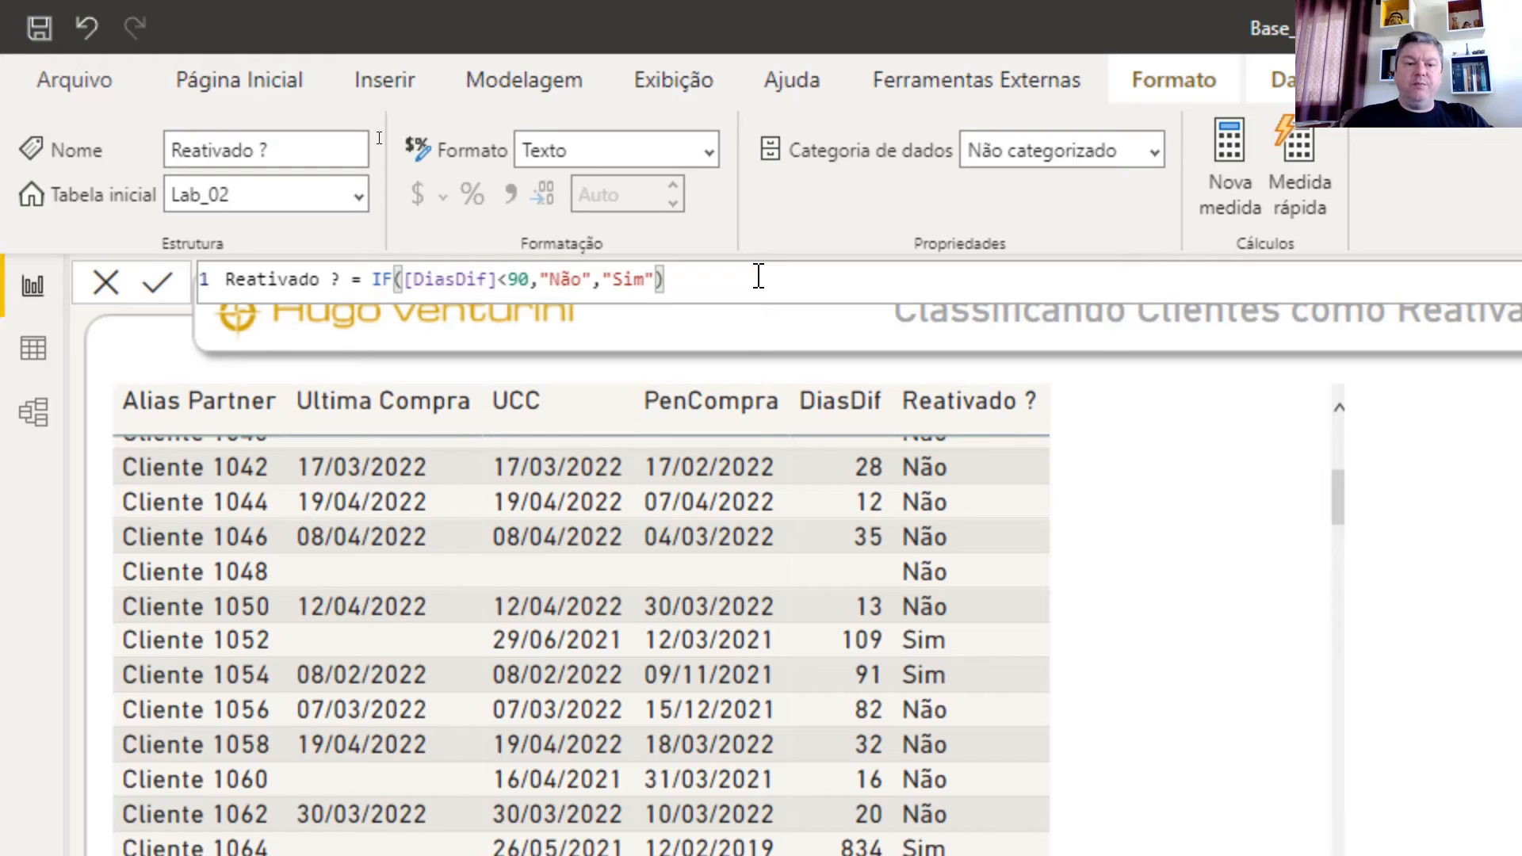
double_click(517, 279)
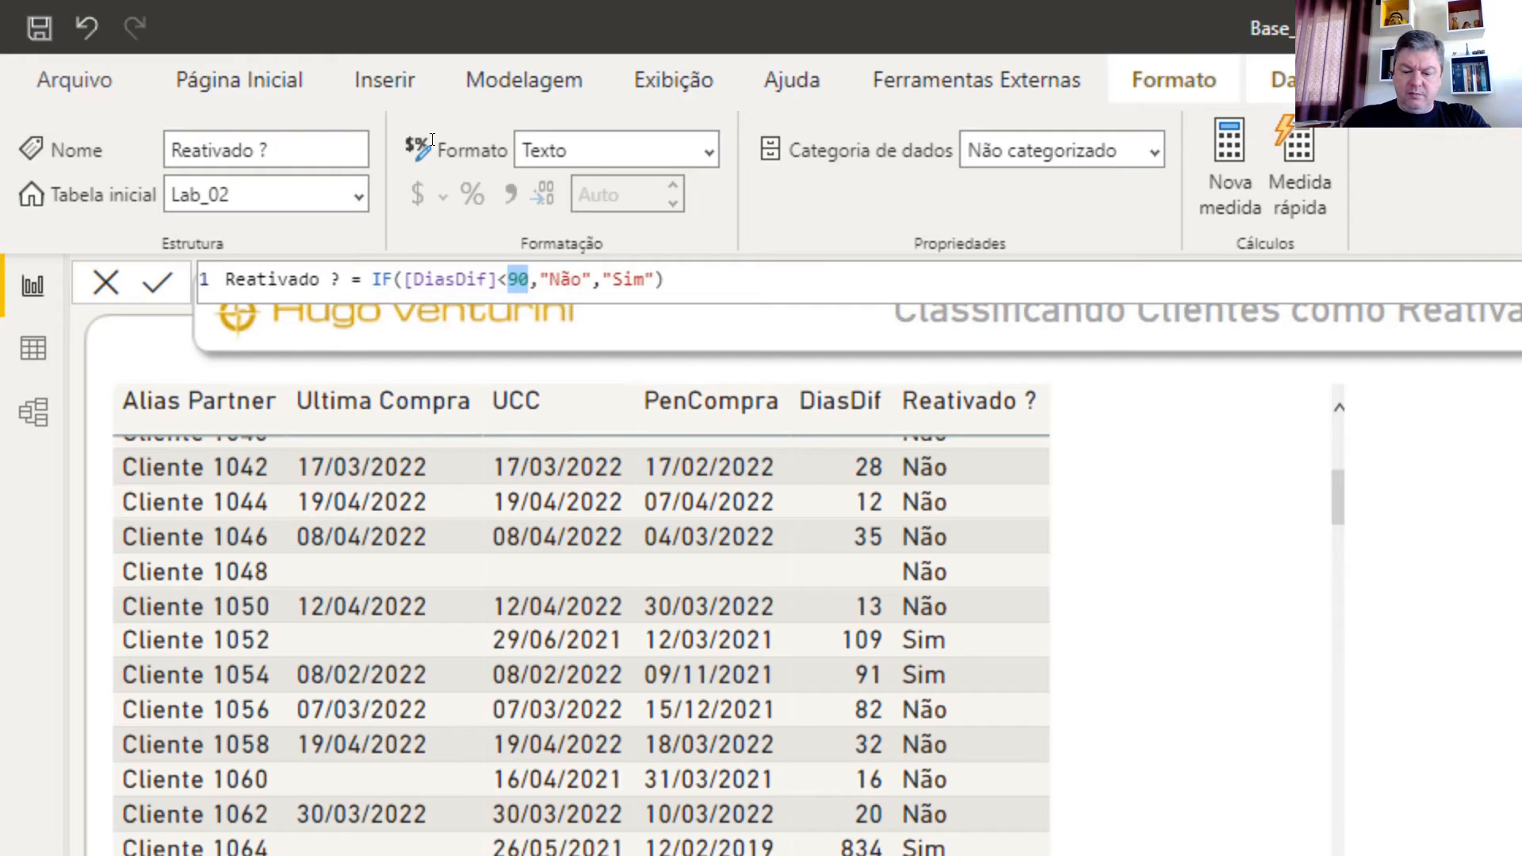
text([)
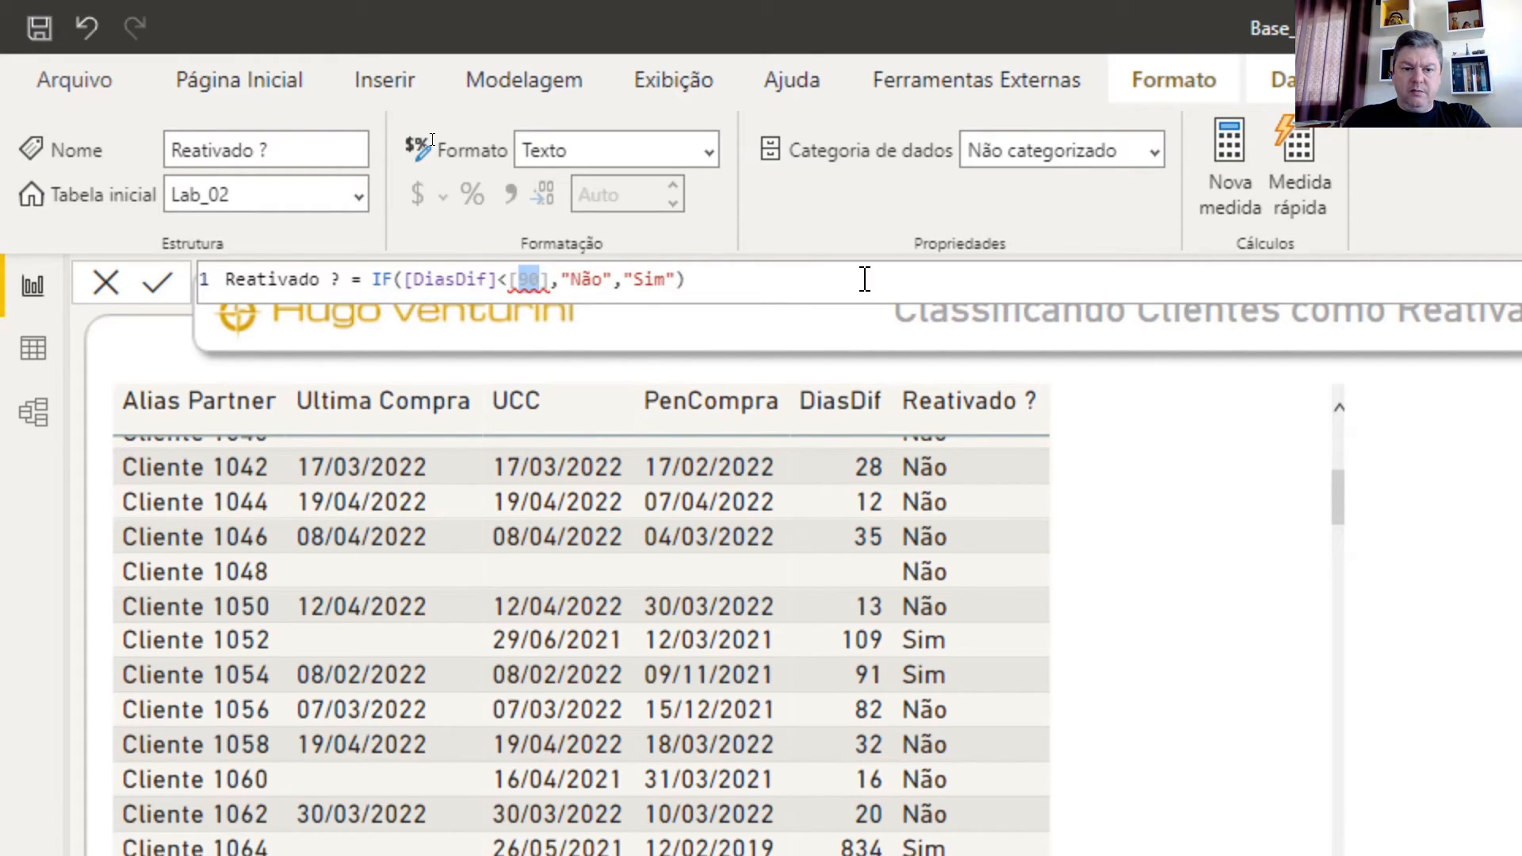
text(RE)
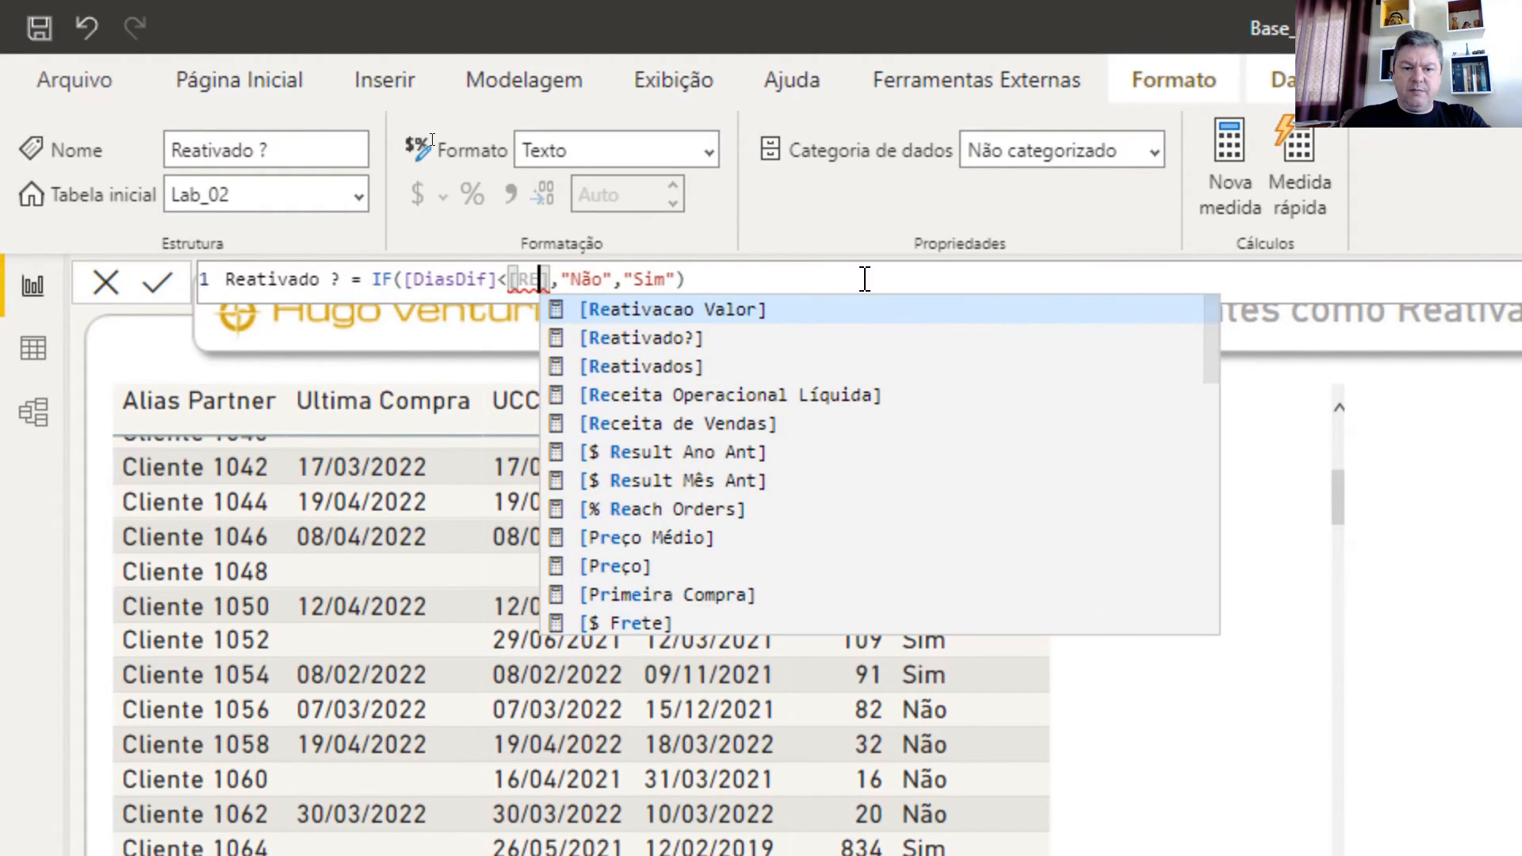
key(Tab)
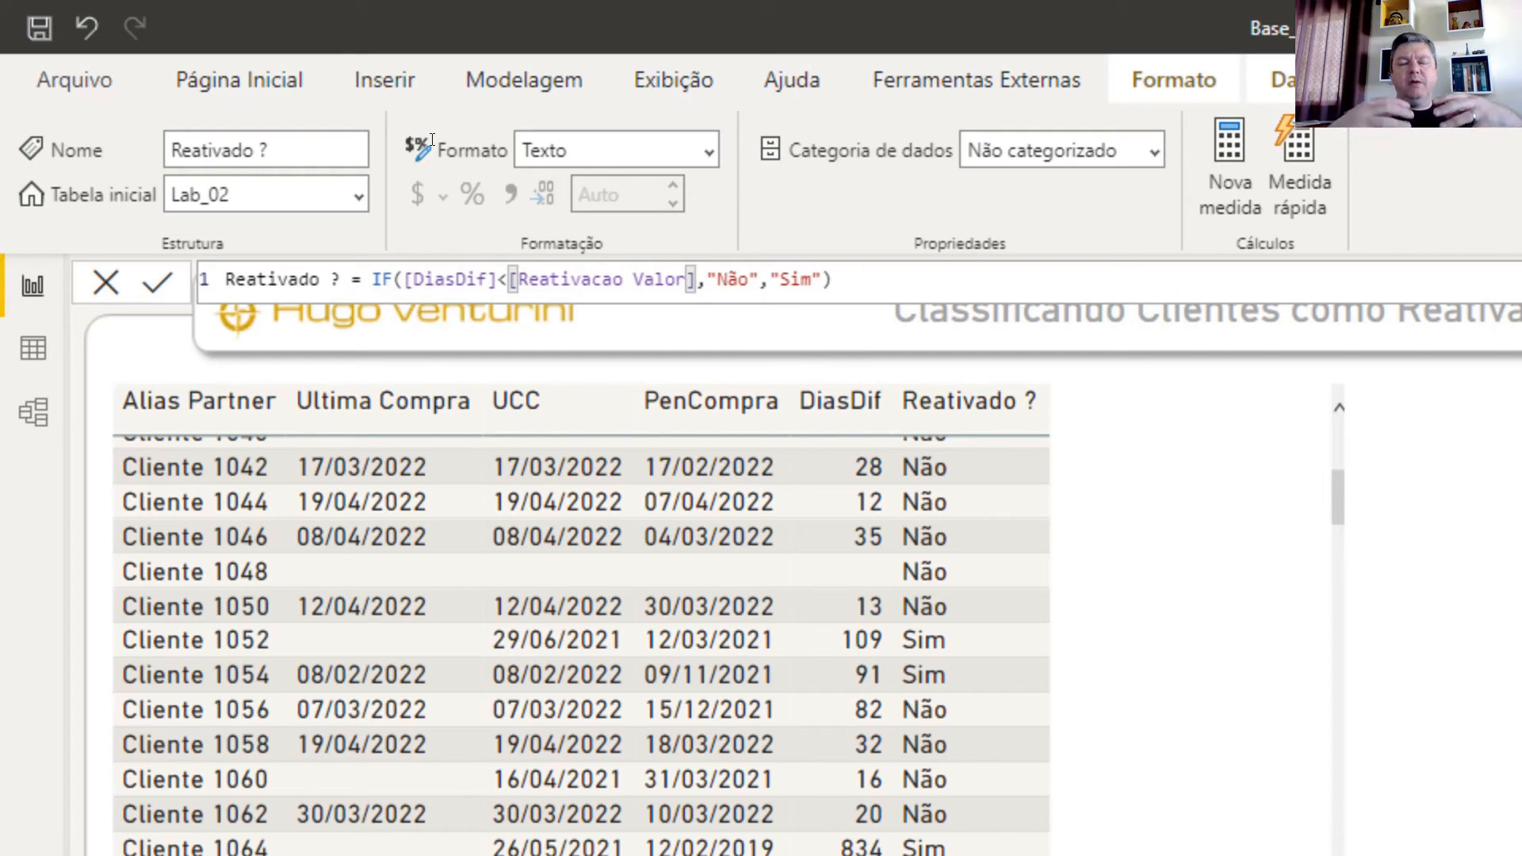
click(862, 285)
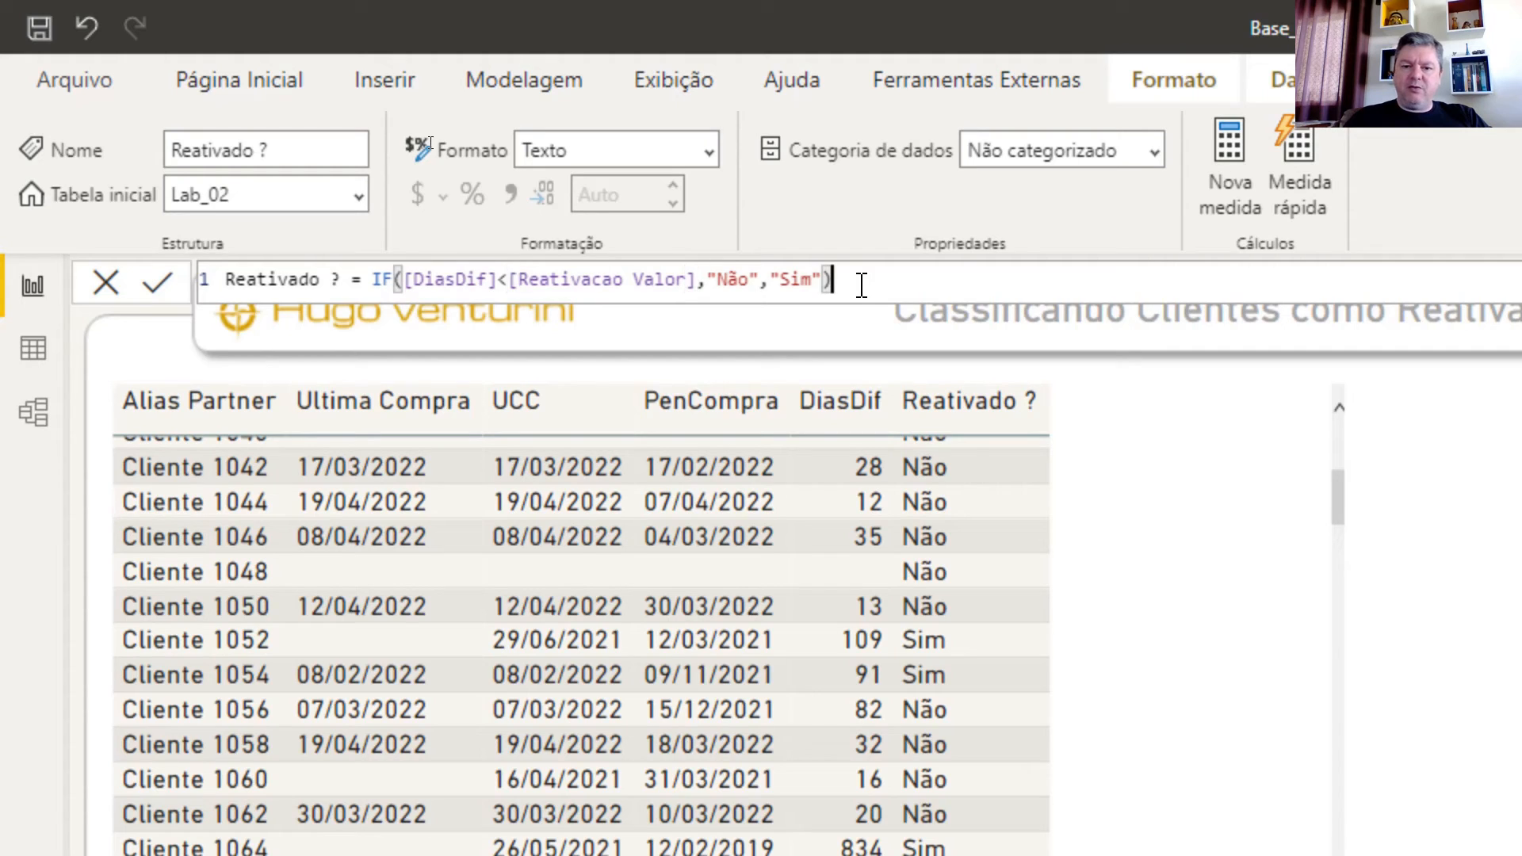
key(Return)
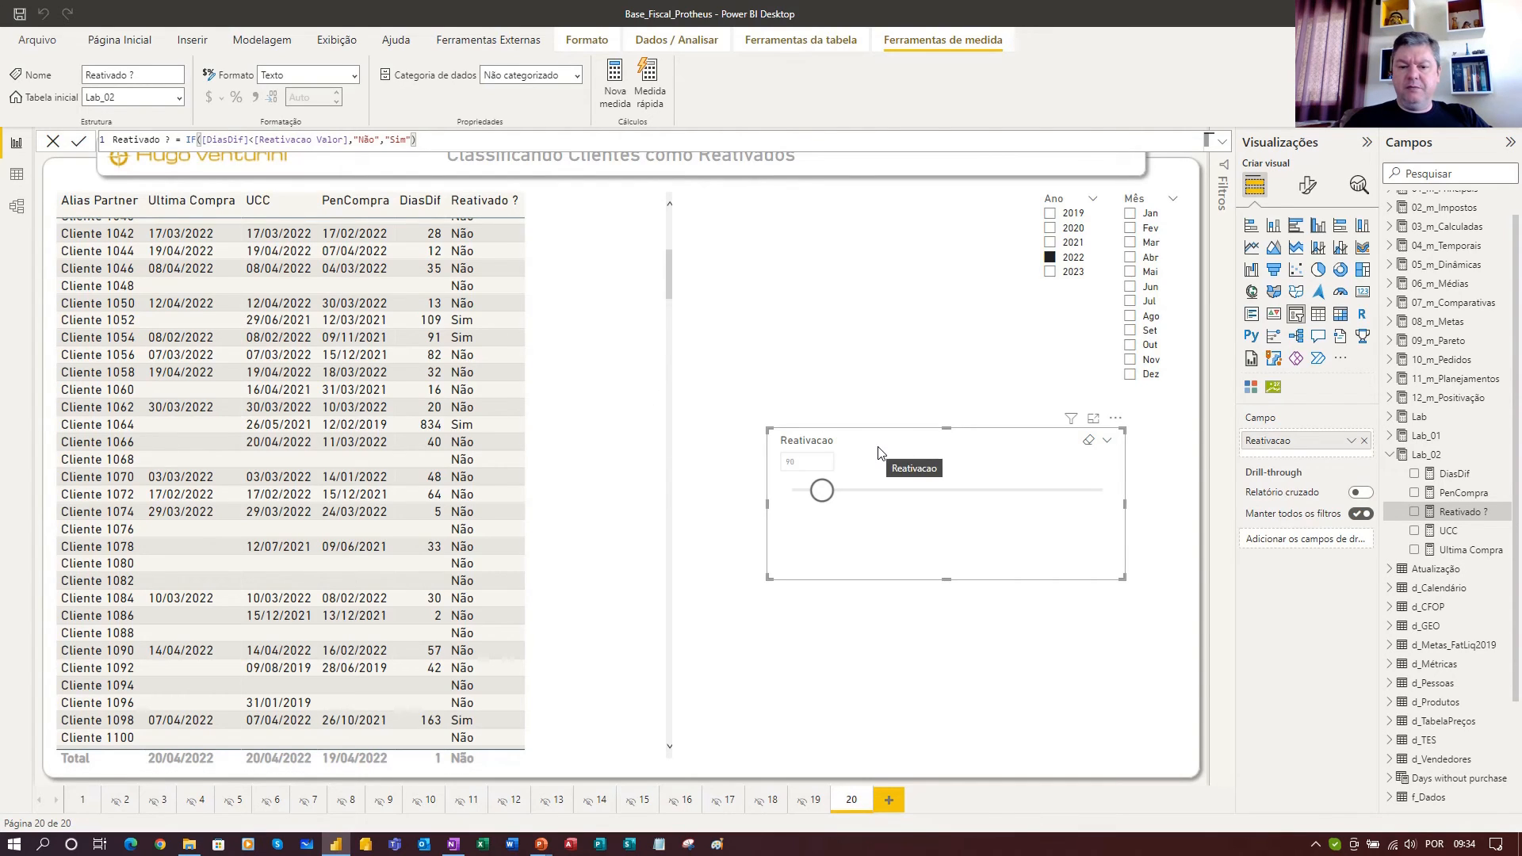
Move the Reativacao slicer up, closer to the client table, and set its value to 60
drag(880, 452, 814, 291)
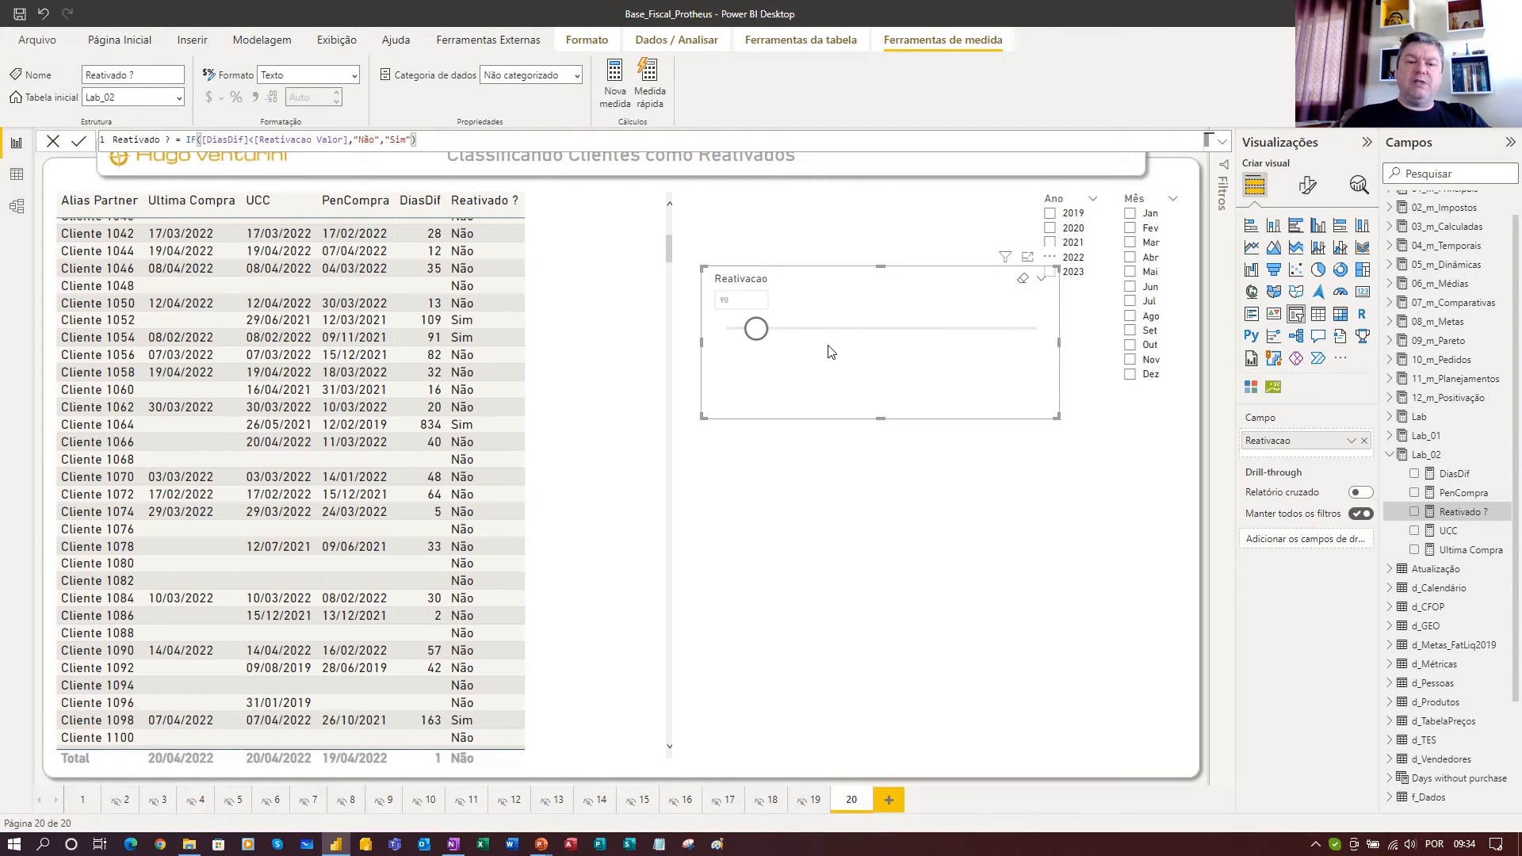
scroll(576, 339, up, 7)
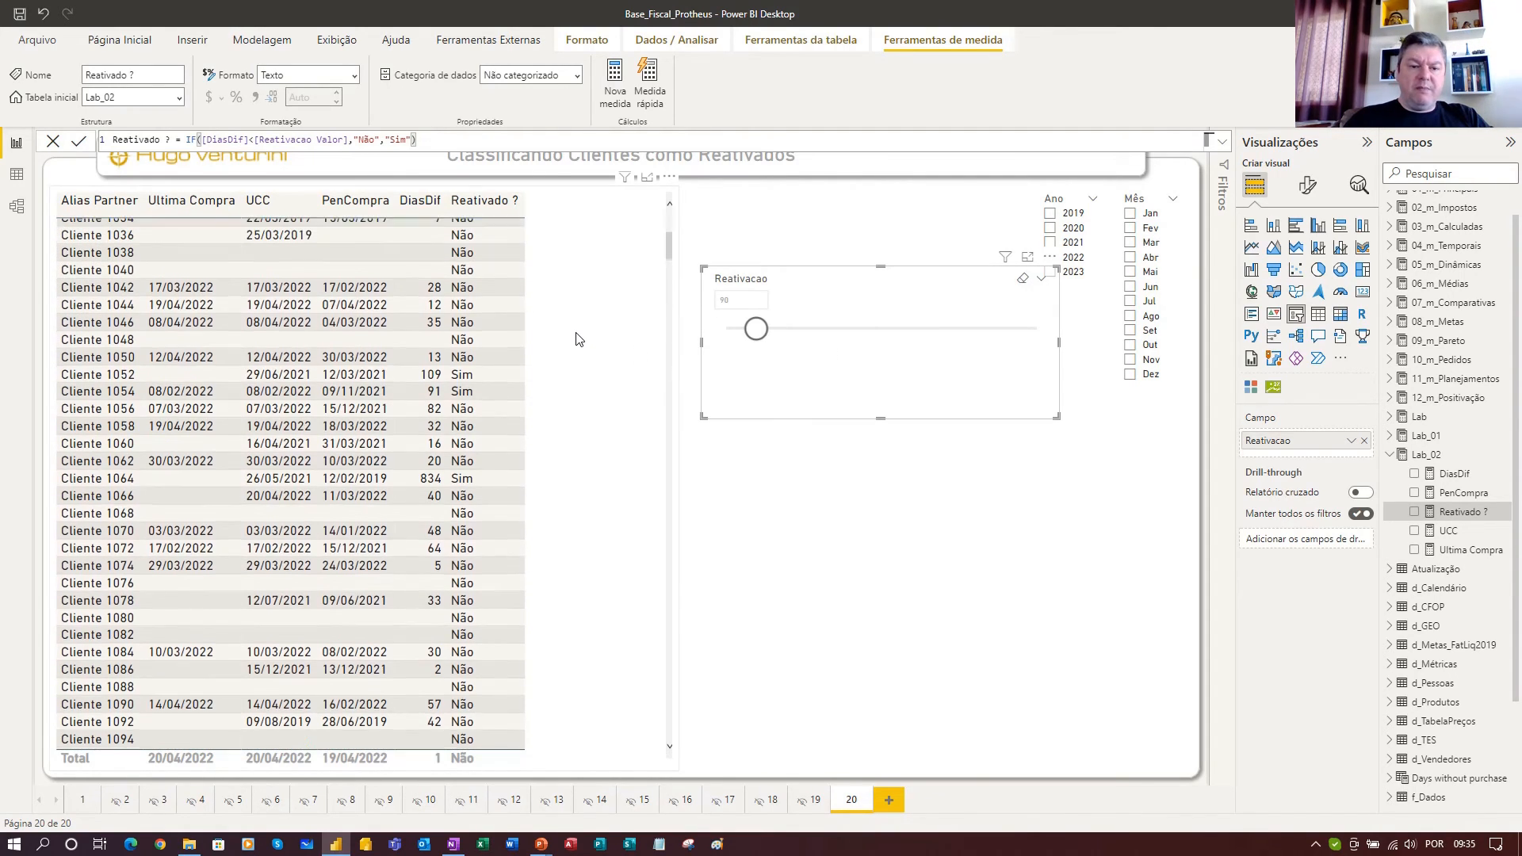
scroll(576, 339, up, 1)
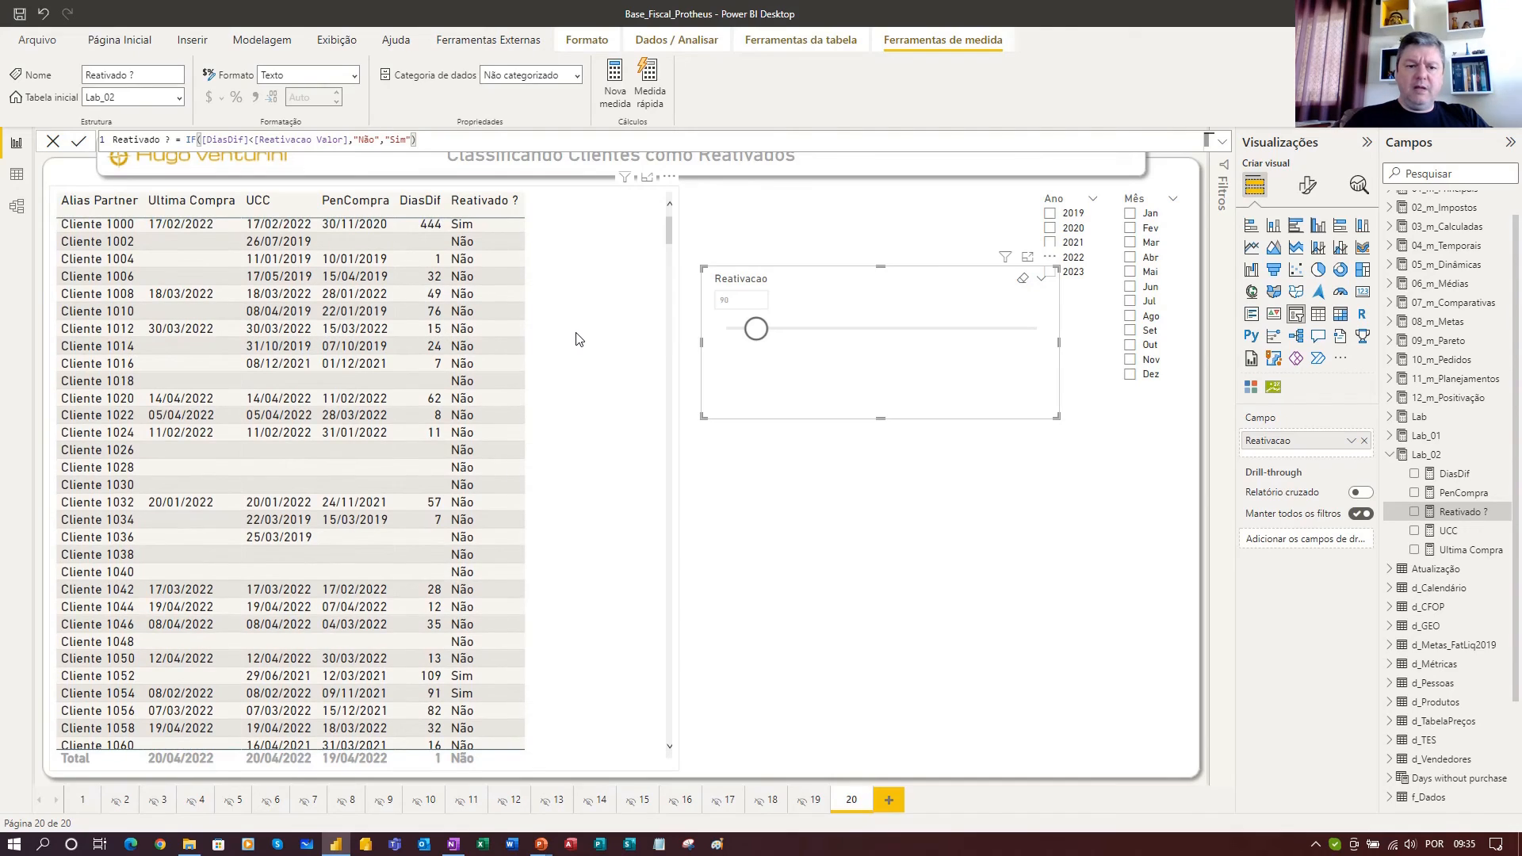
click(723, 303)
text(60)
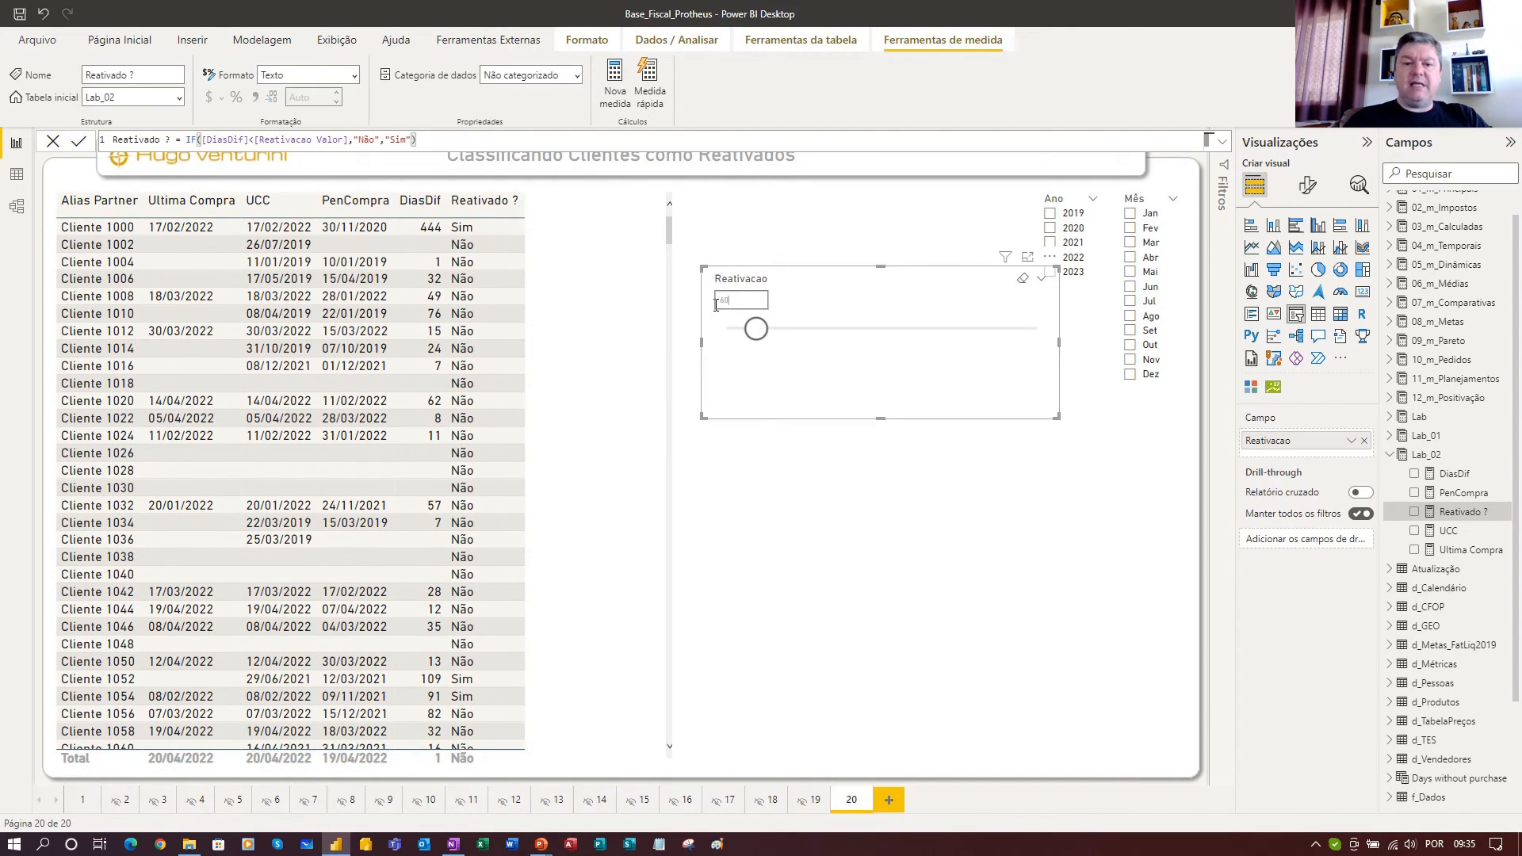
key(Return)
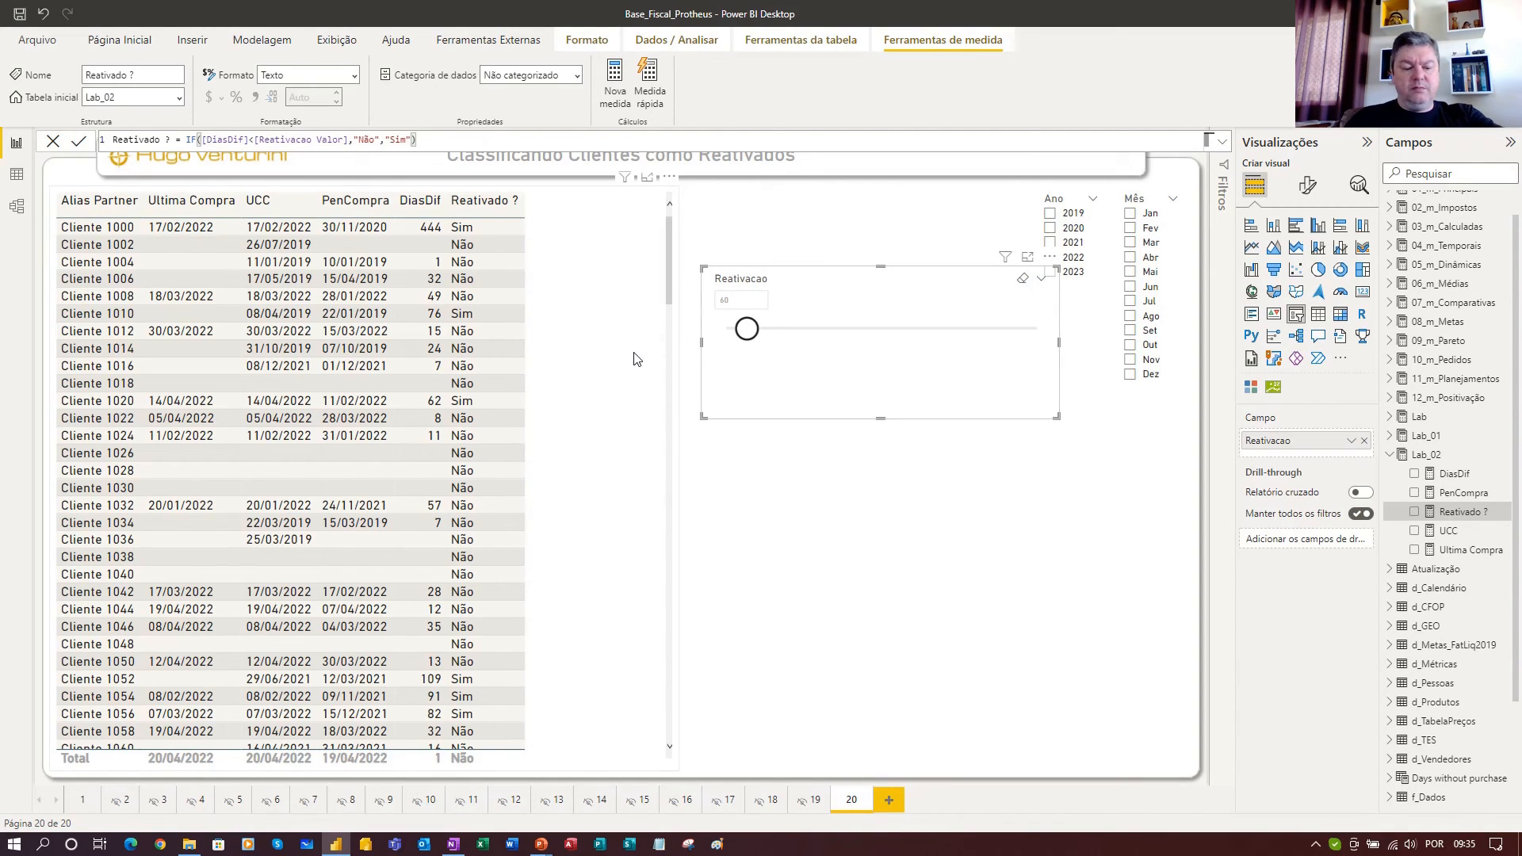
drag(488, 314, 558, 314)
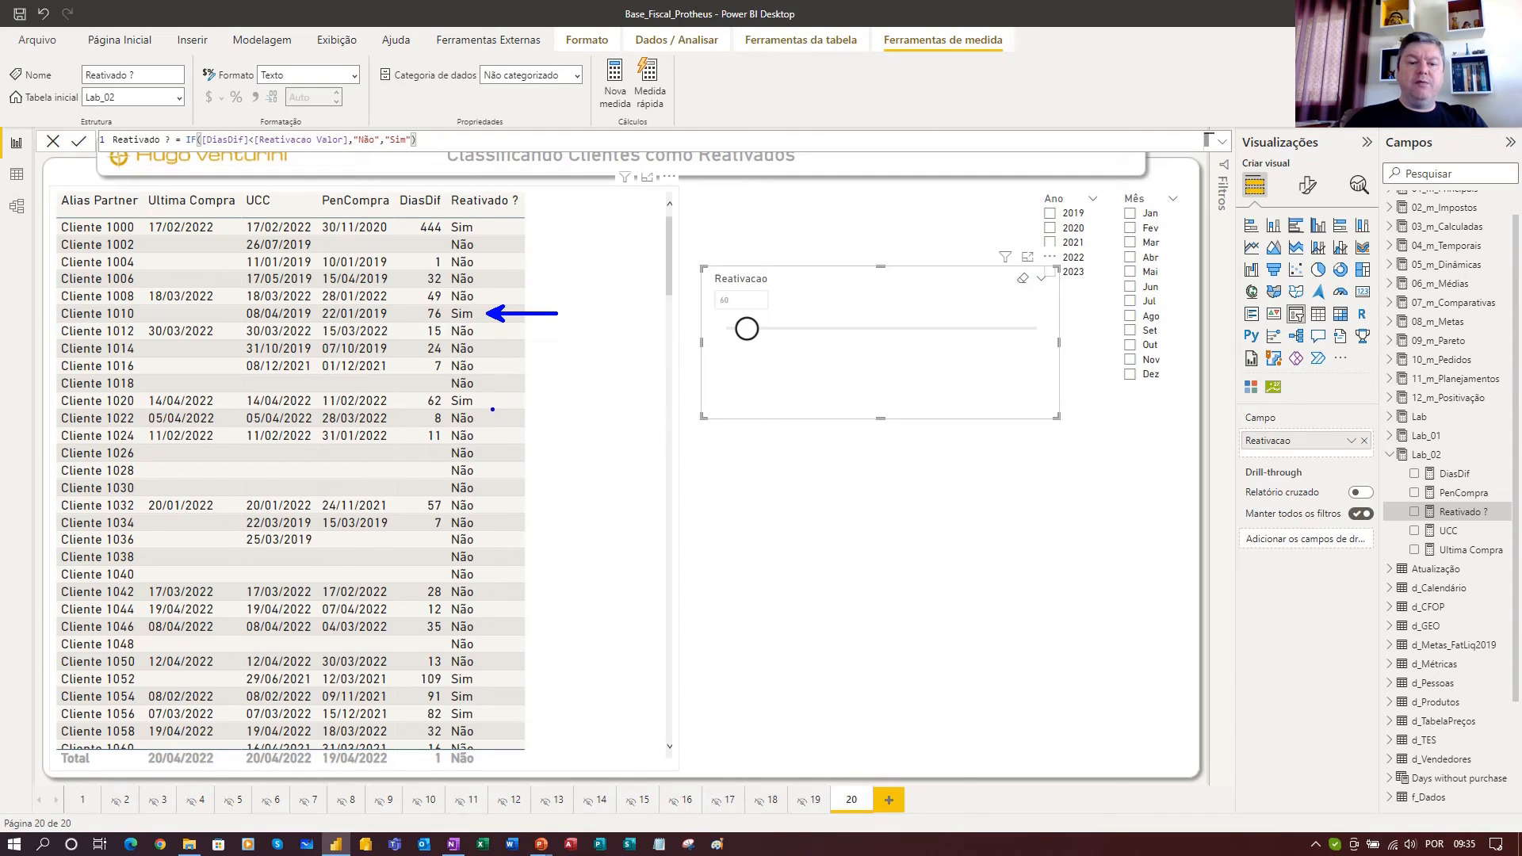
drag(484, 401, 542, 401)
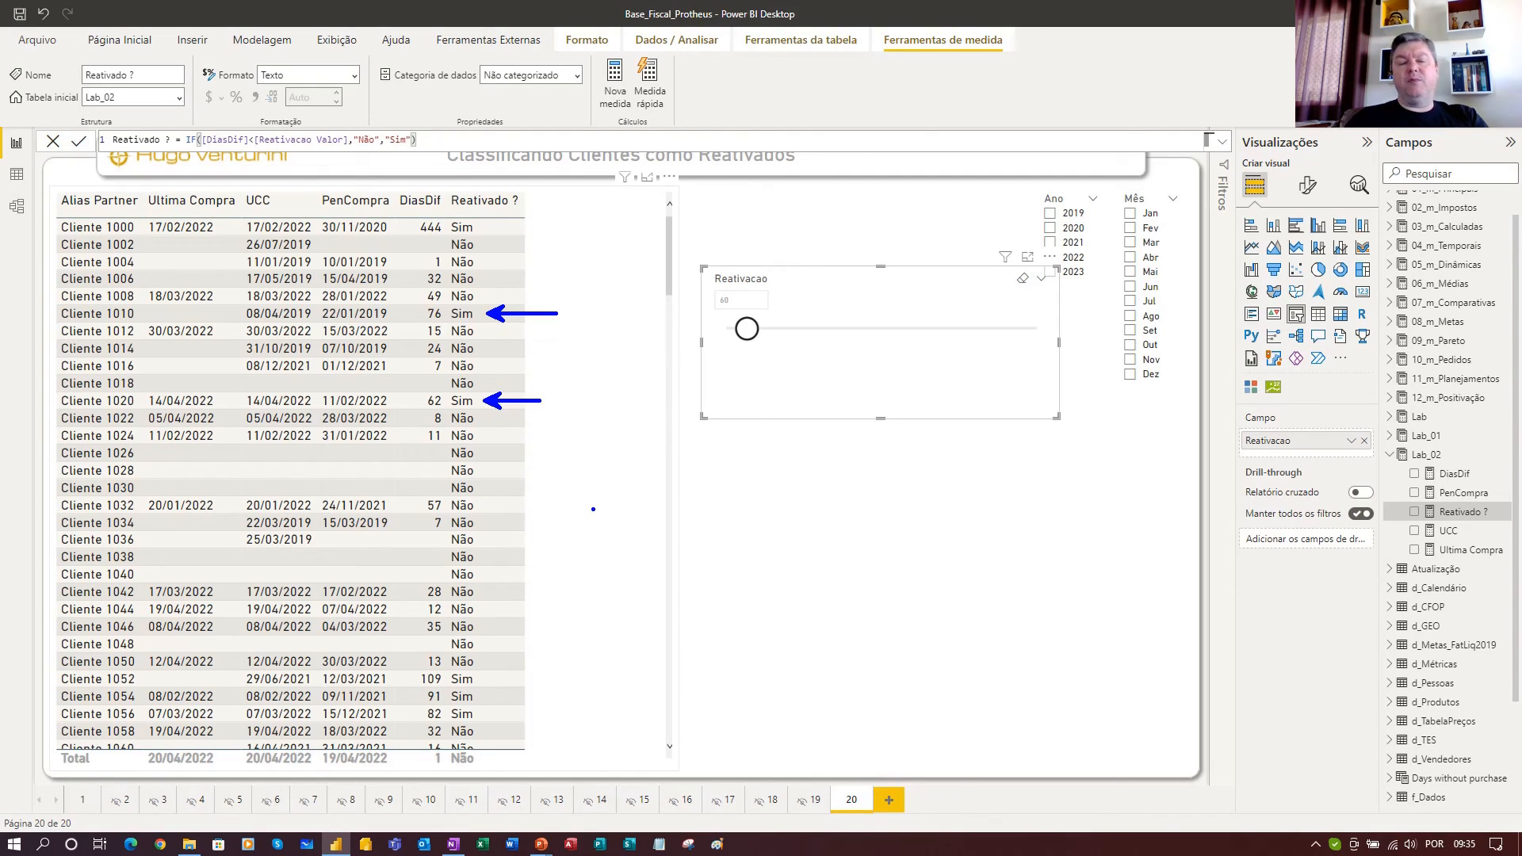